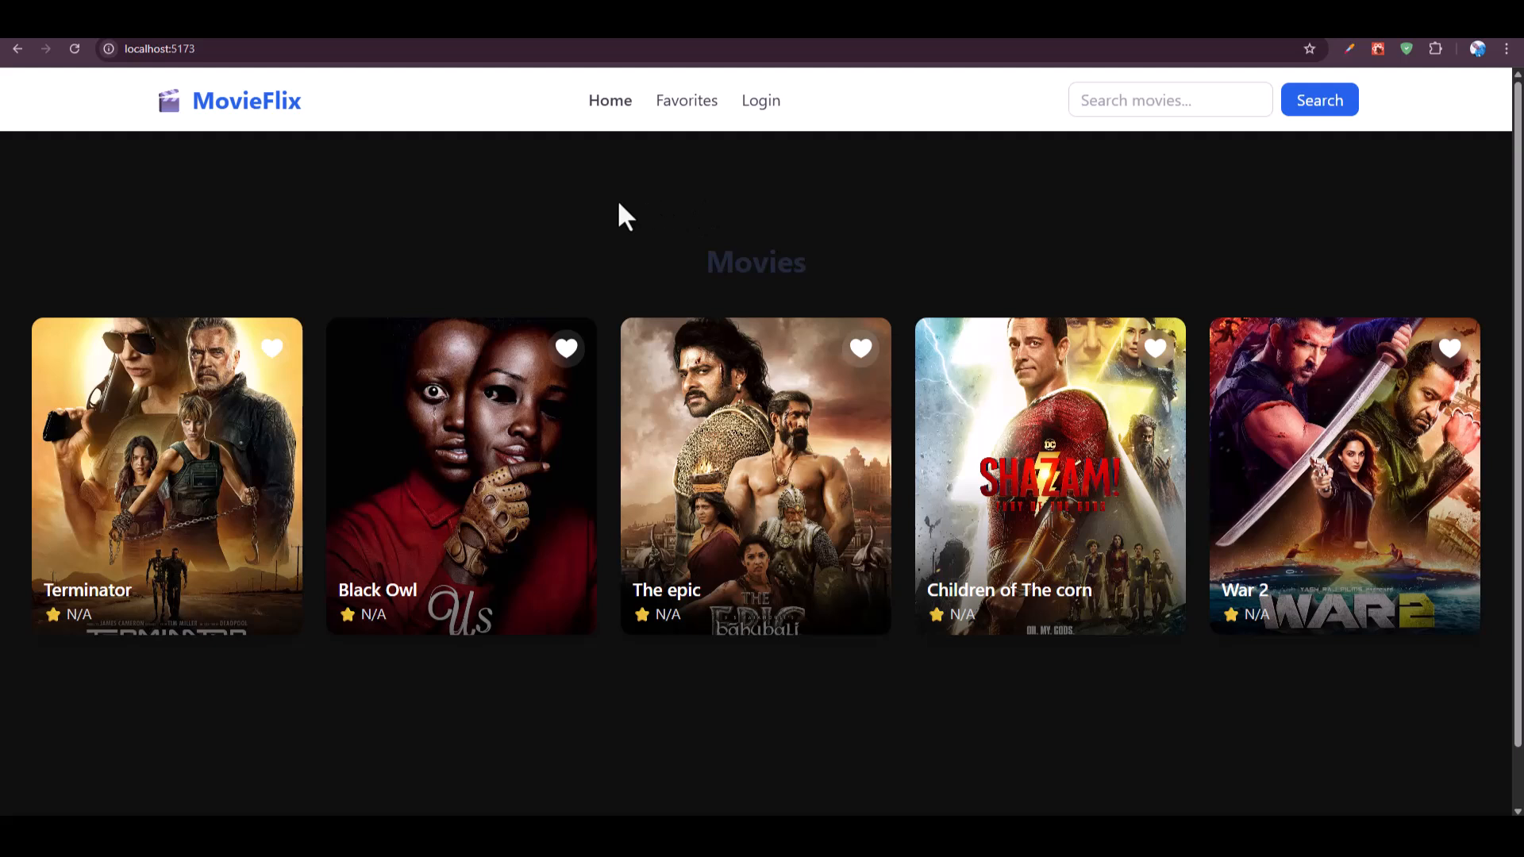
# Search the movies for "the" and then clear the search box
pyautogui.click(1183, 101)
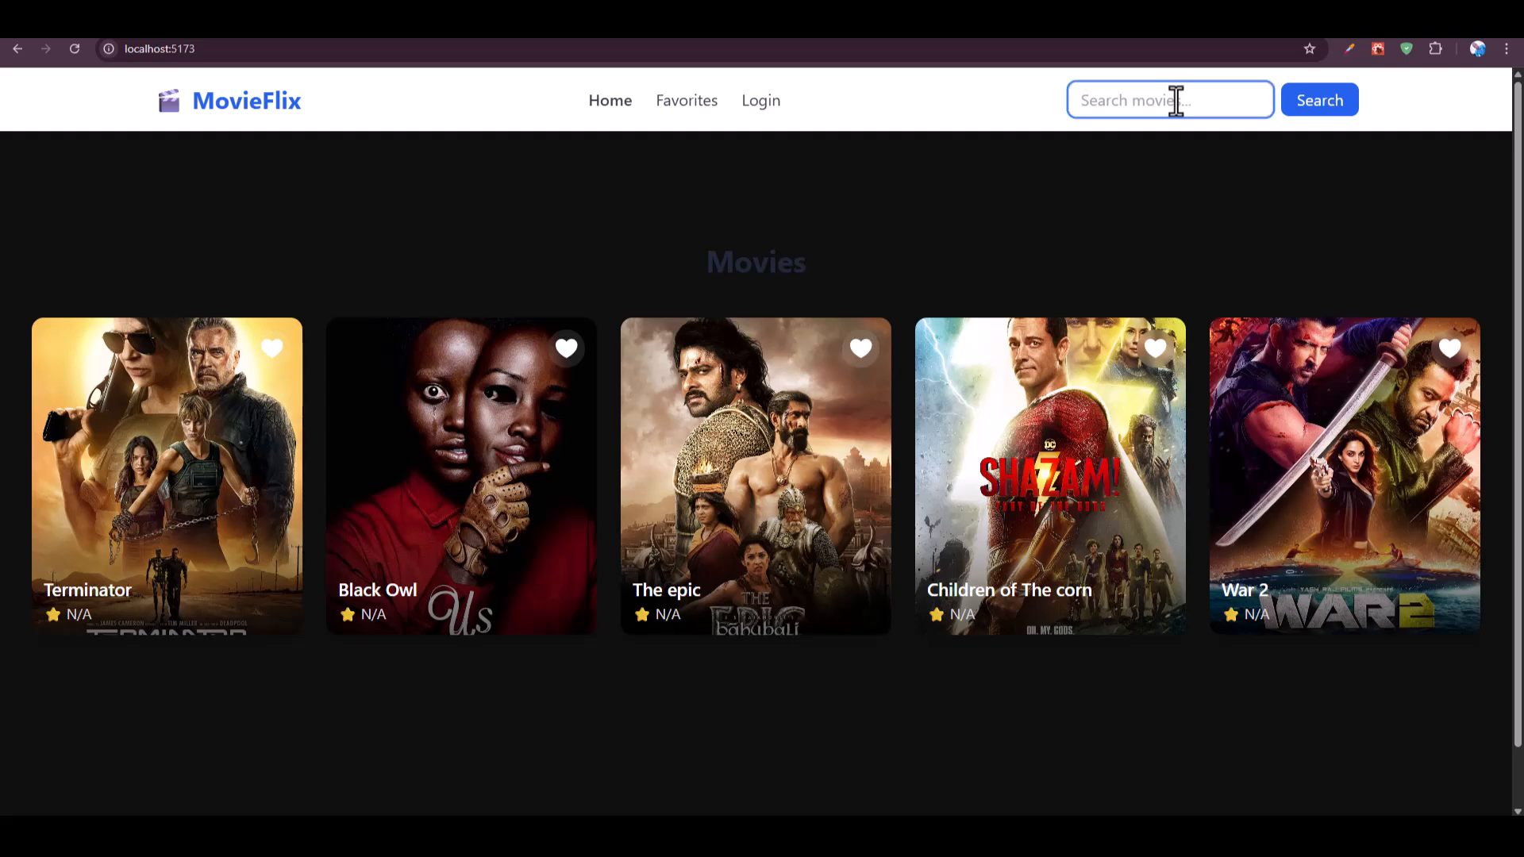
pyautogui.write('th')
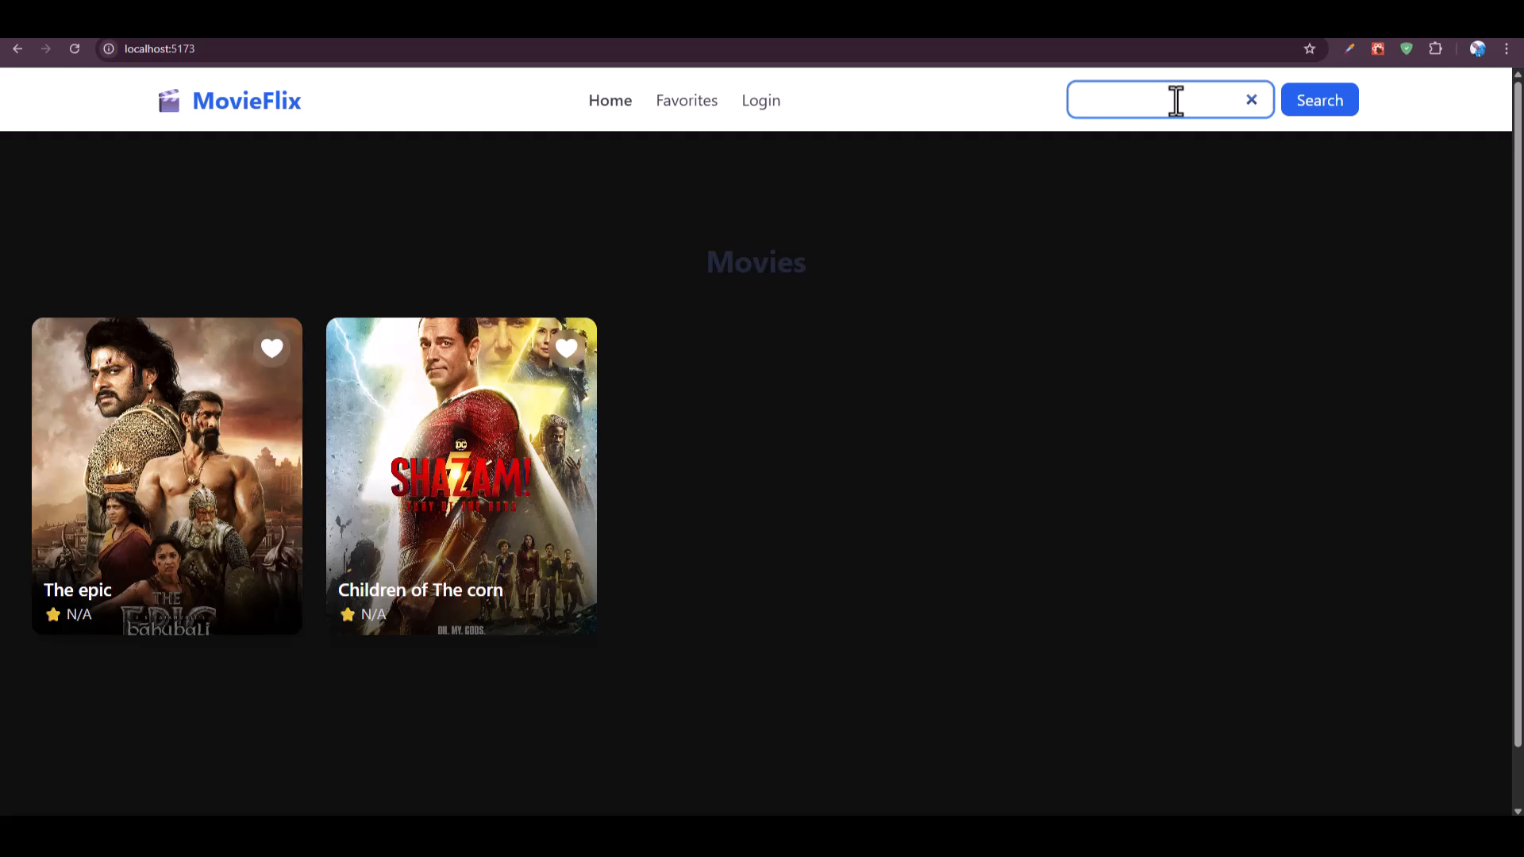
pyautogui.write('e')
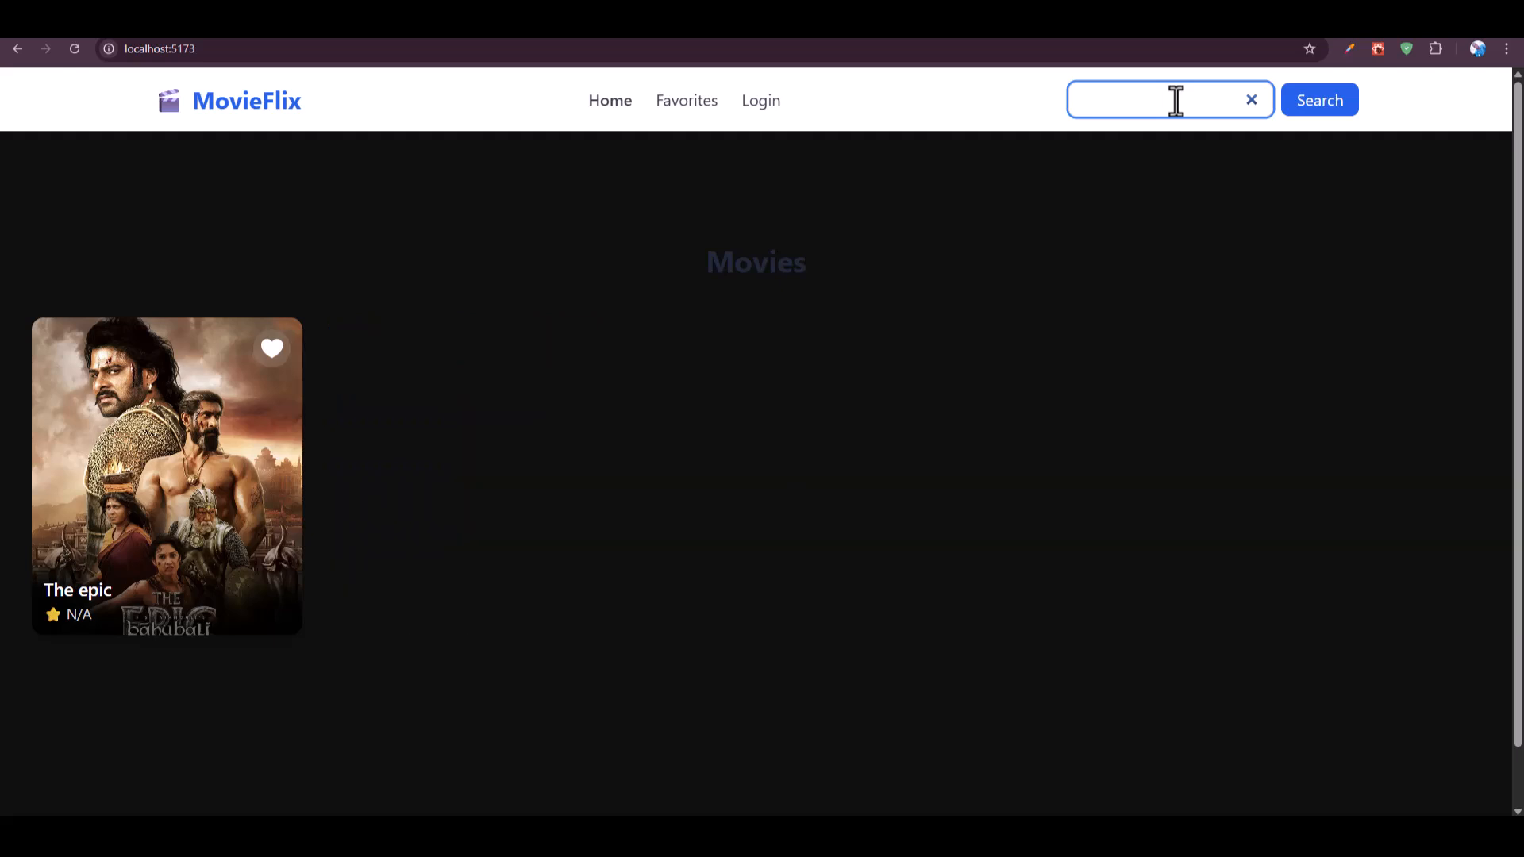
pyautogui.click(1253, 100)
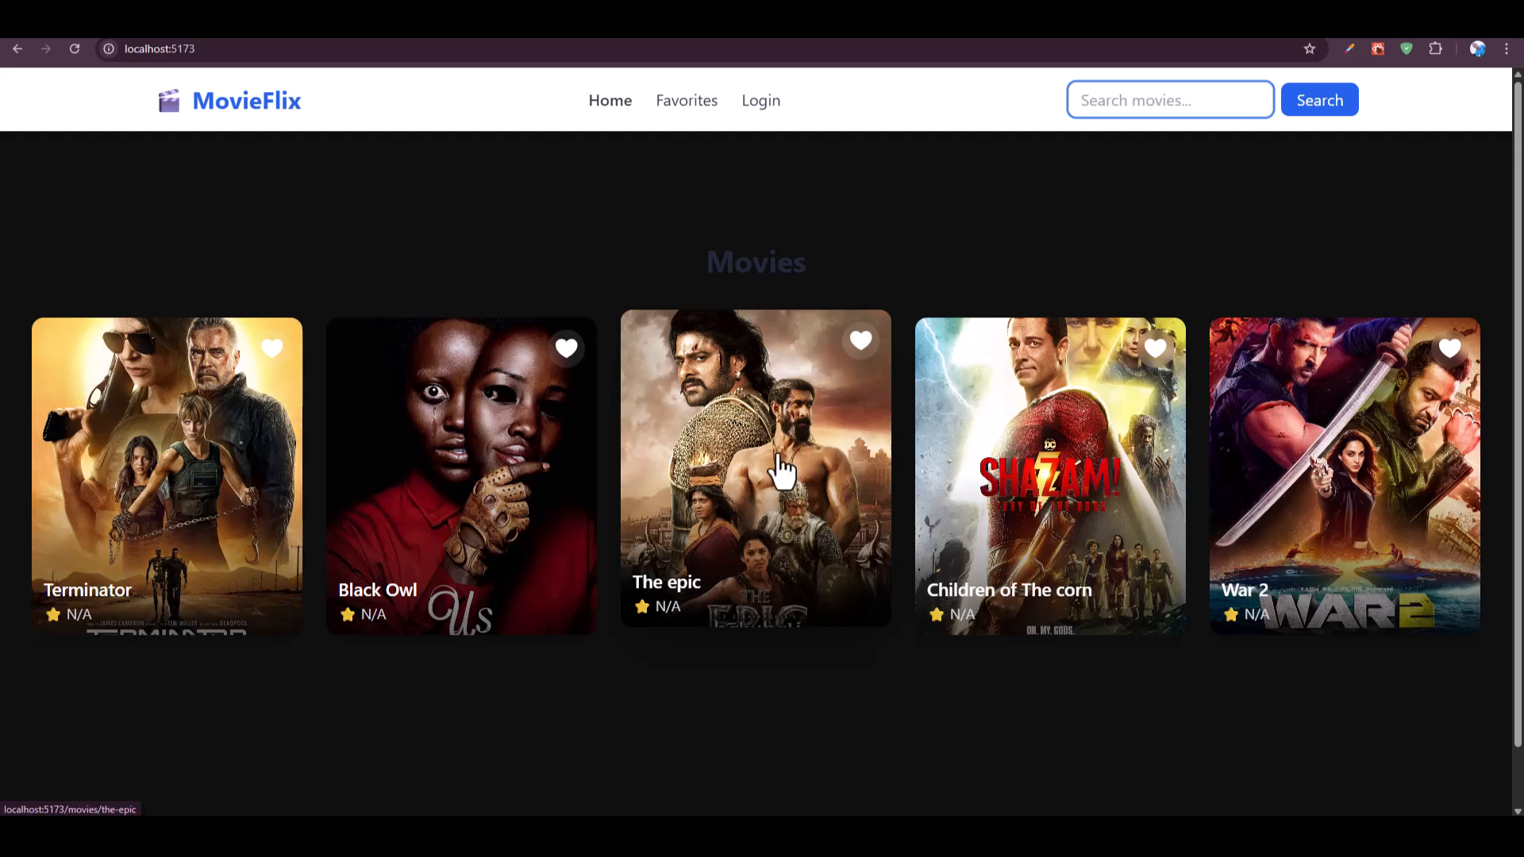
# Favorite Terminator, open the Favorites page, and unfavorite it there
pyautogui.click(271, 348)
pyautogui.click(670, 108)
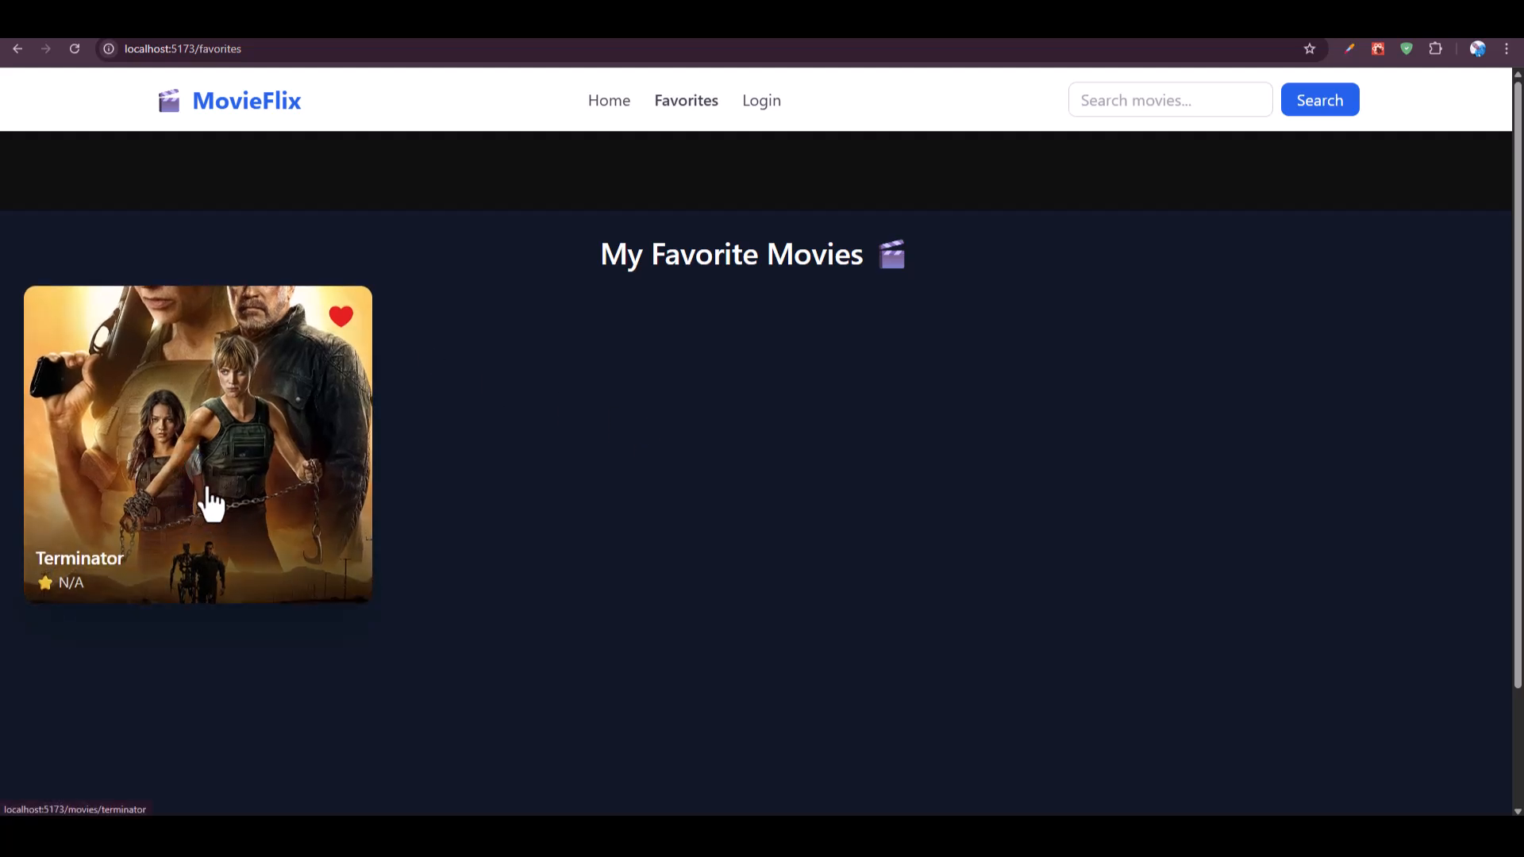
pyautogui.click(341, 317)
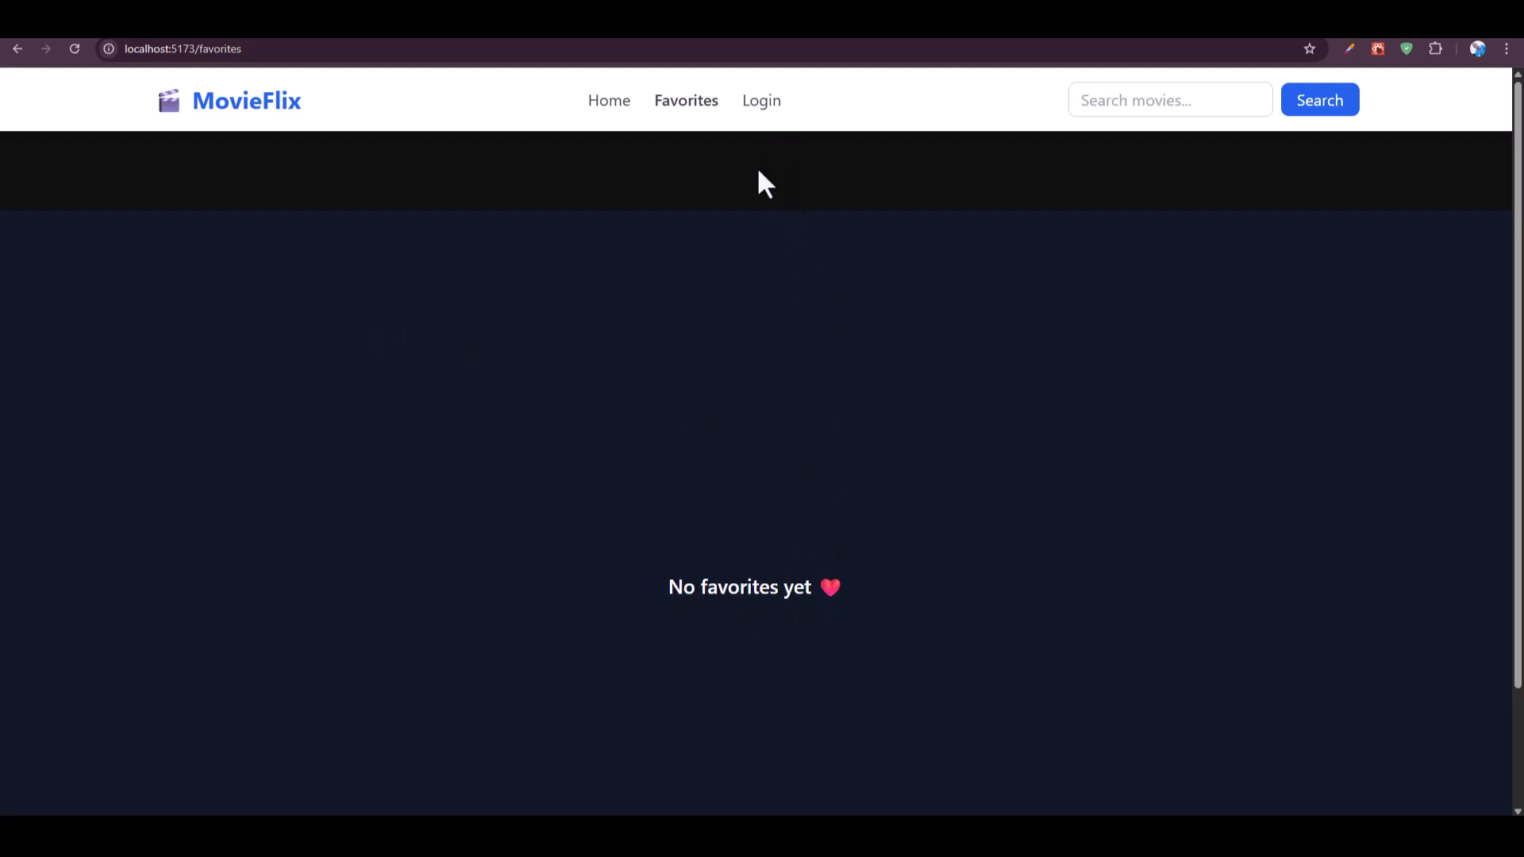
# Open the login page and log in with the saved email and password
pyautogui.click(762, 101)
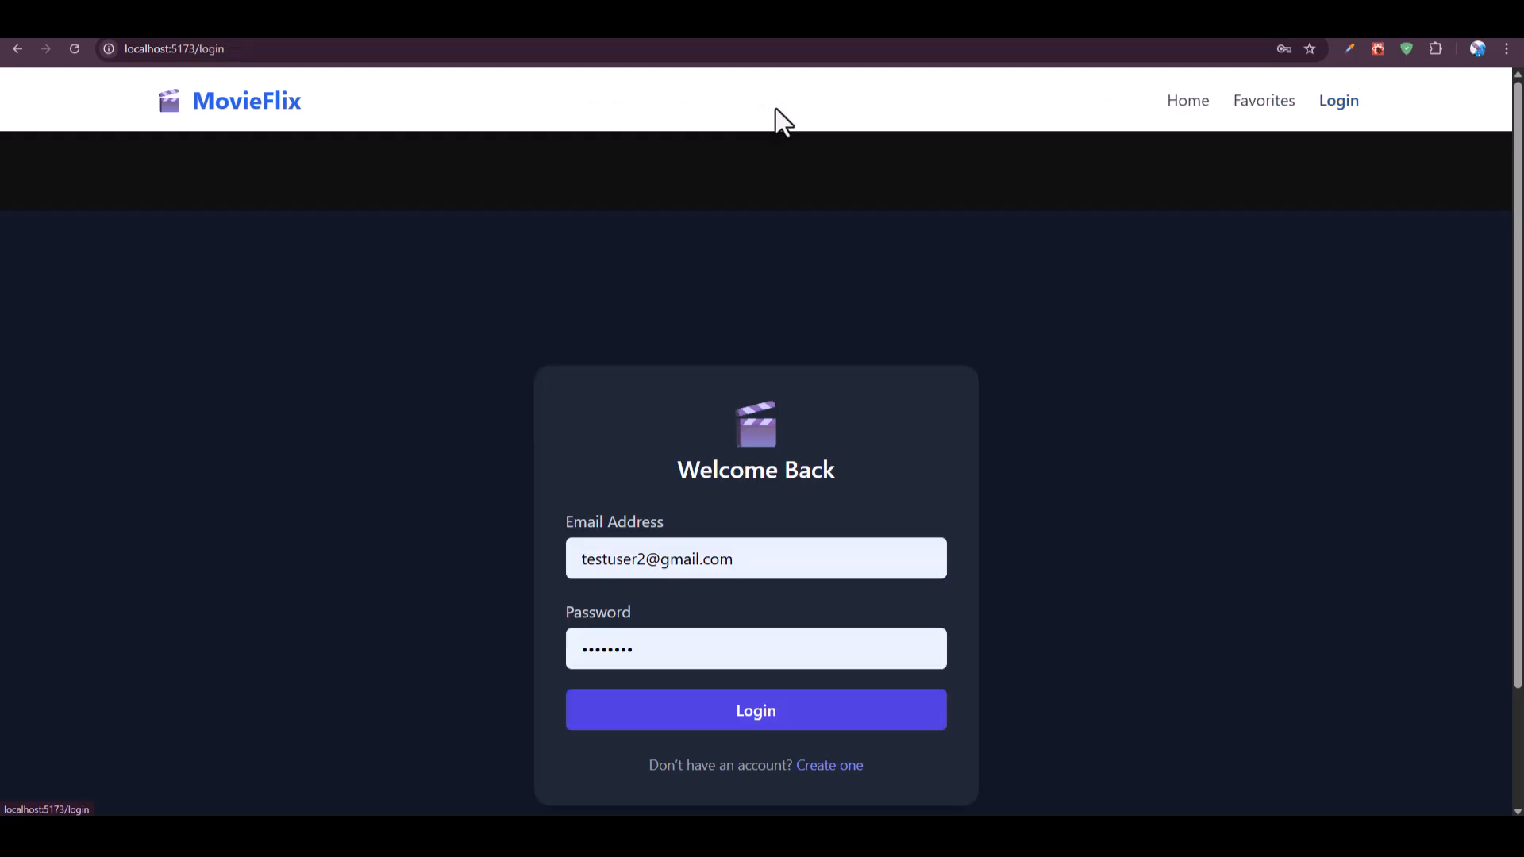
pyautogui.click(783, 728)
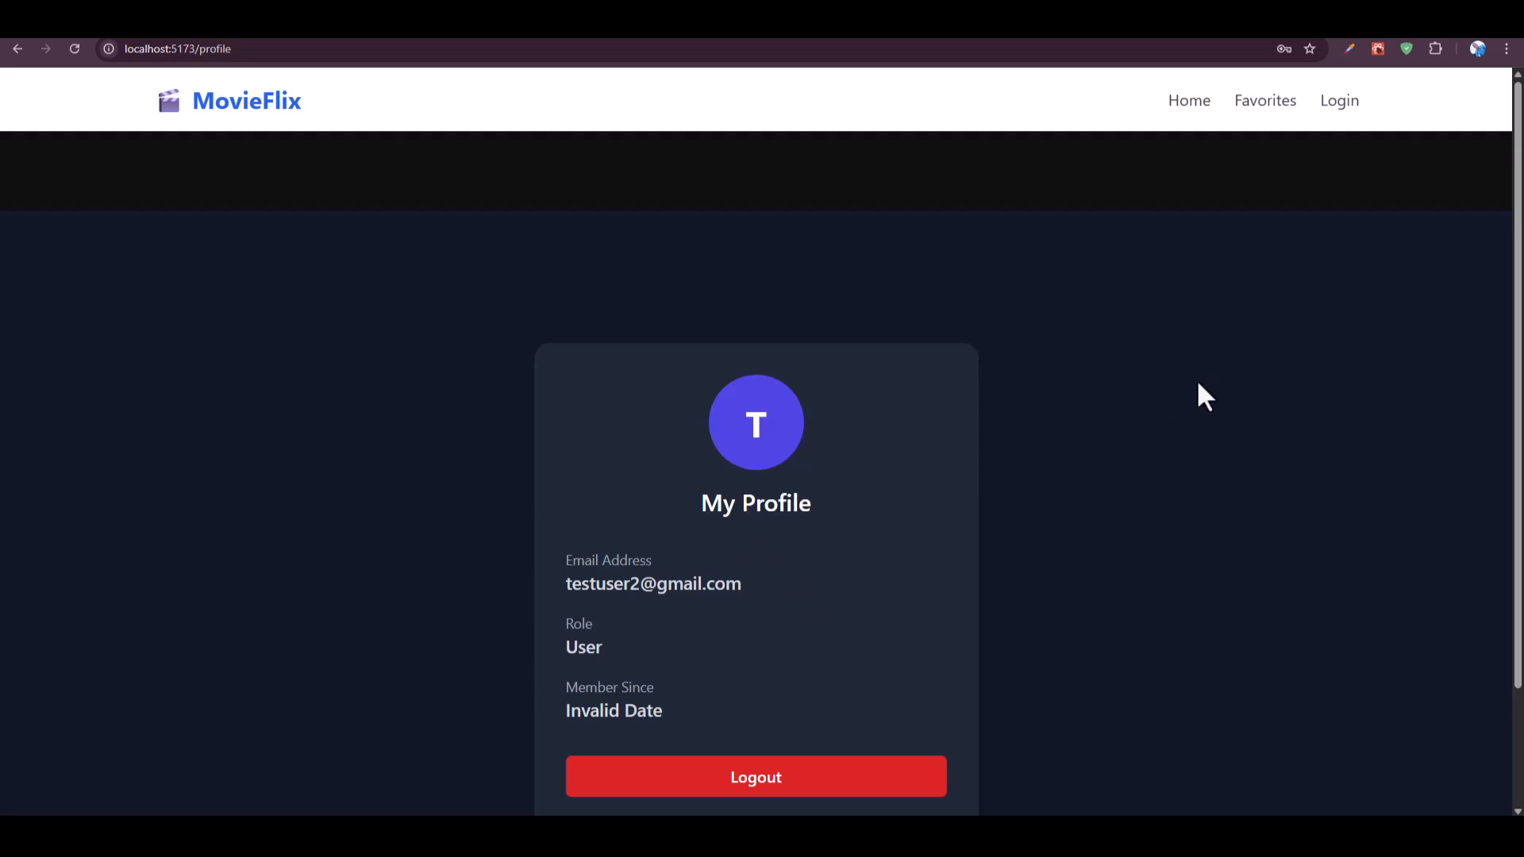
# Return to the home page movie list
pyautogui.click(238, 101)
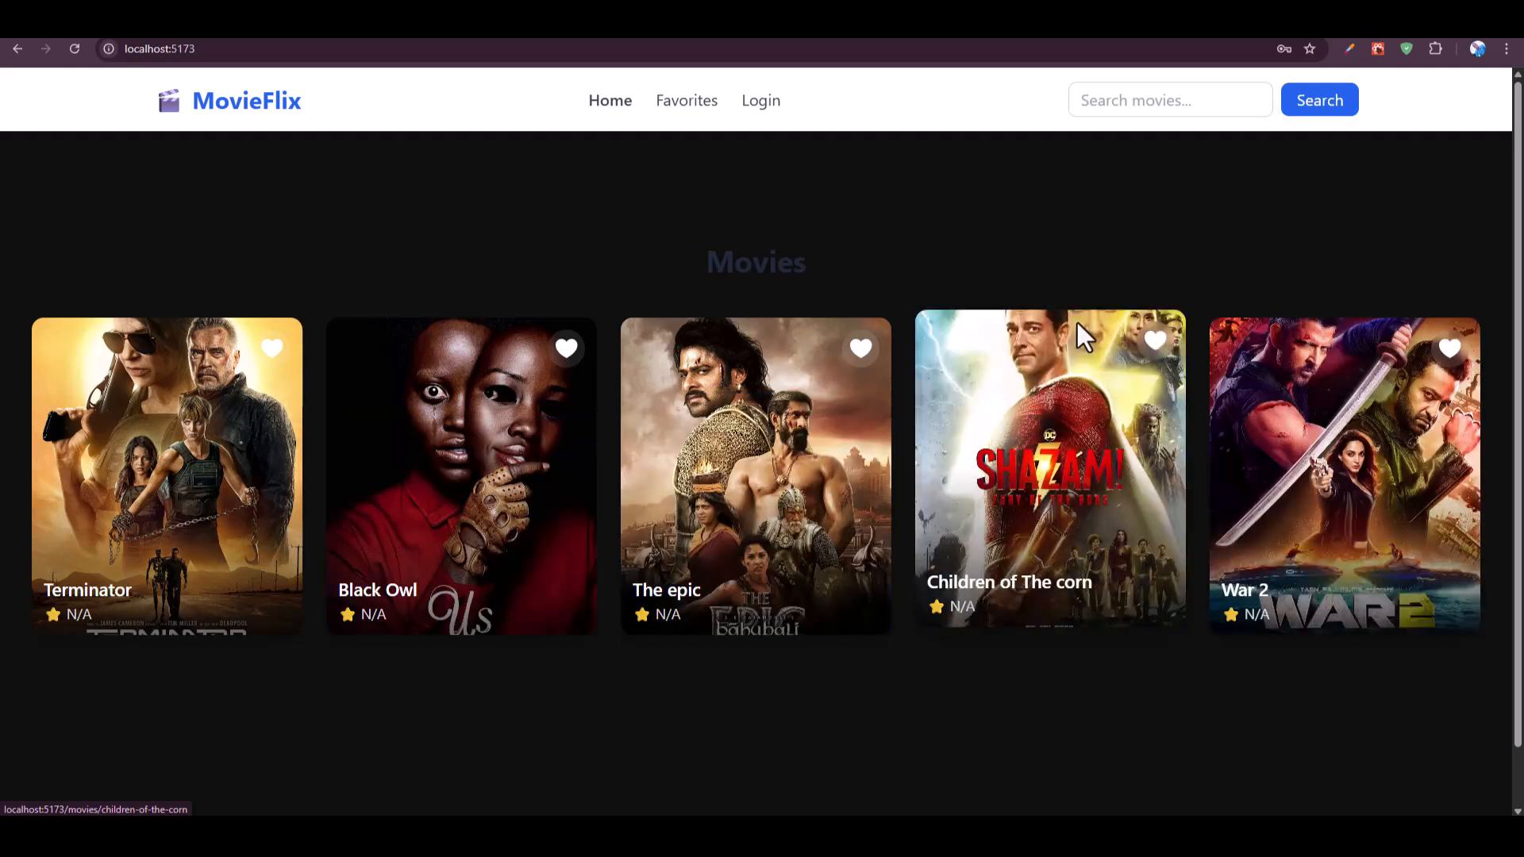
pyautogui.scroll(-1, 1078, 324)
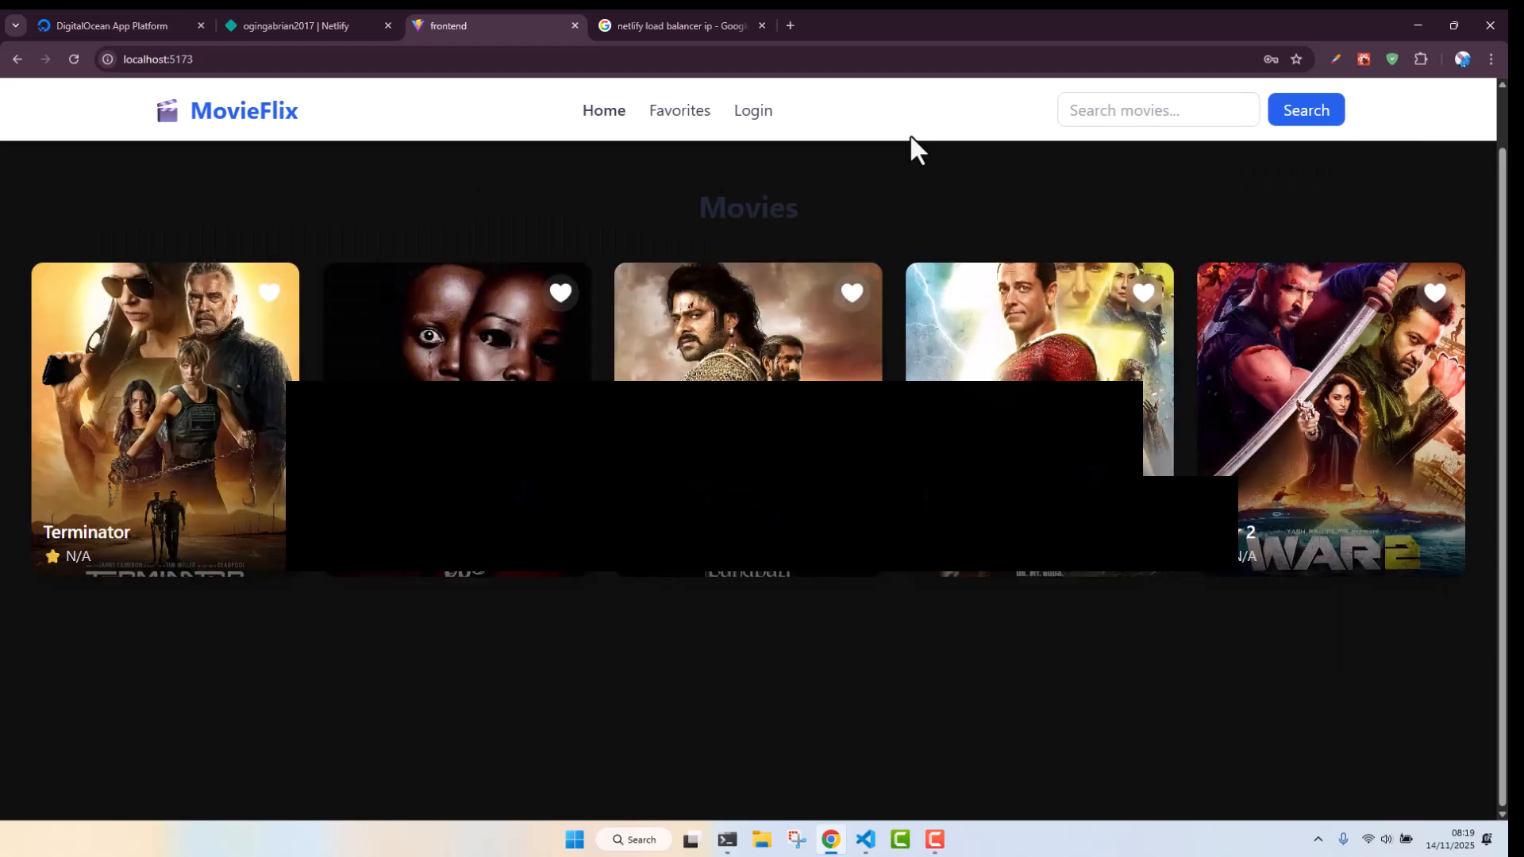
# Look over the DigitalOcean App Platform and Netlify projects tabs
pyautogui.click(79, 24)
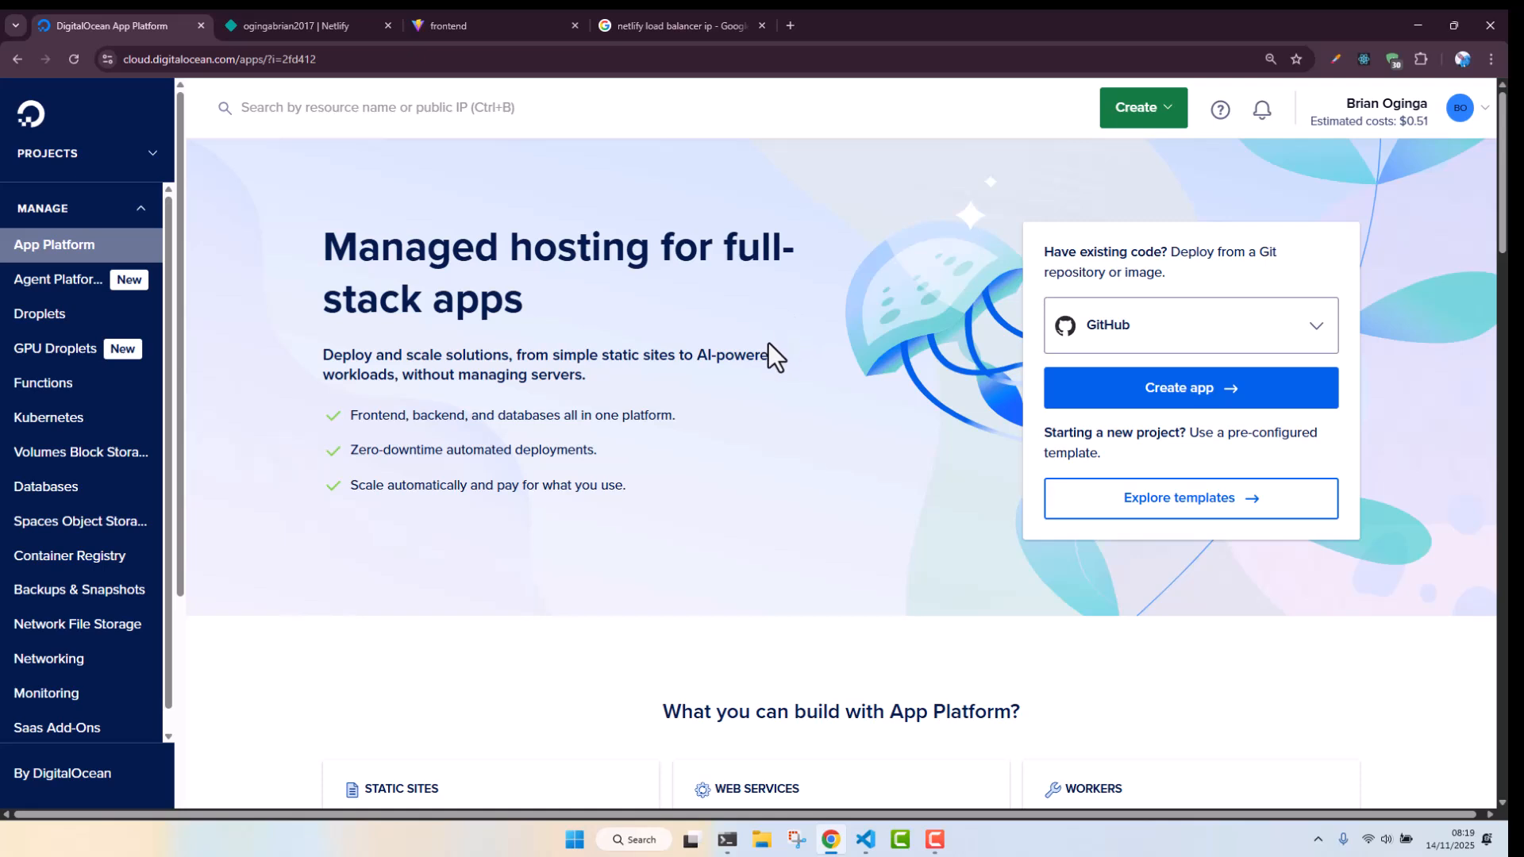
pyautogui.click(329, 16)
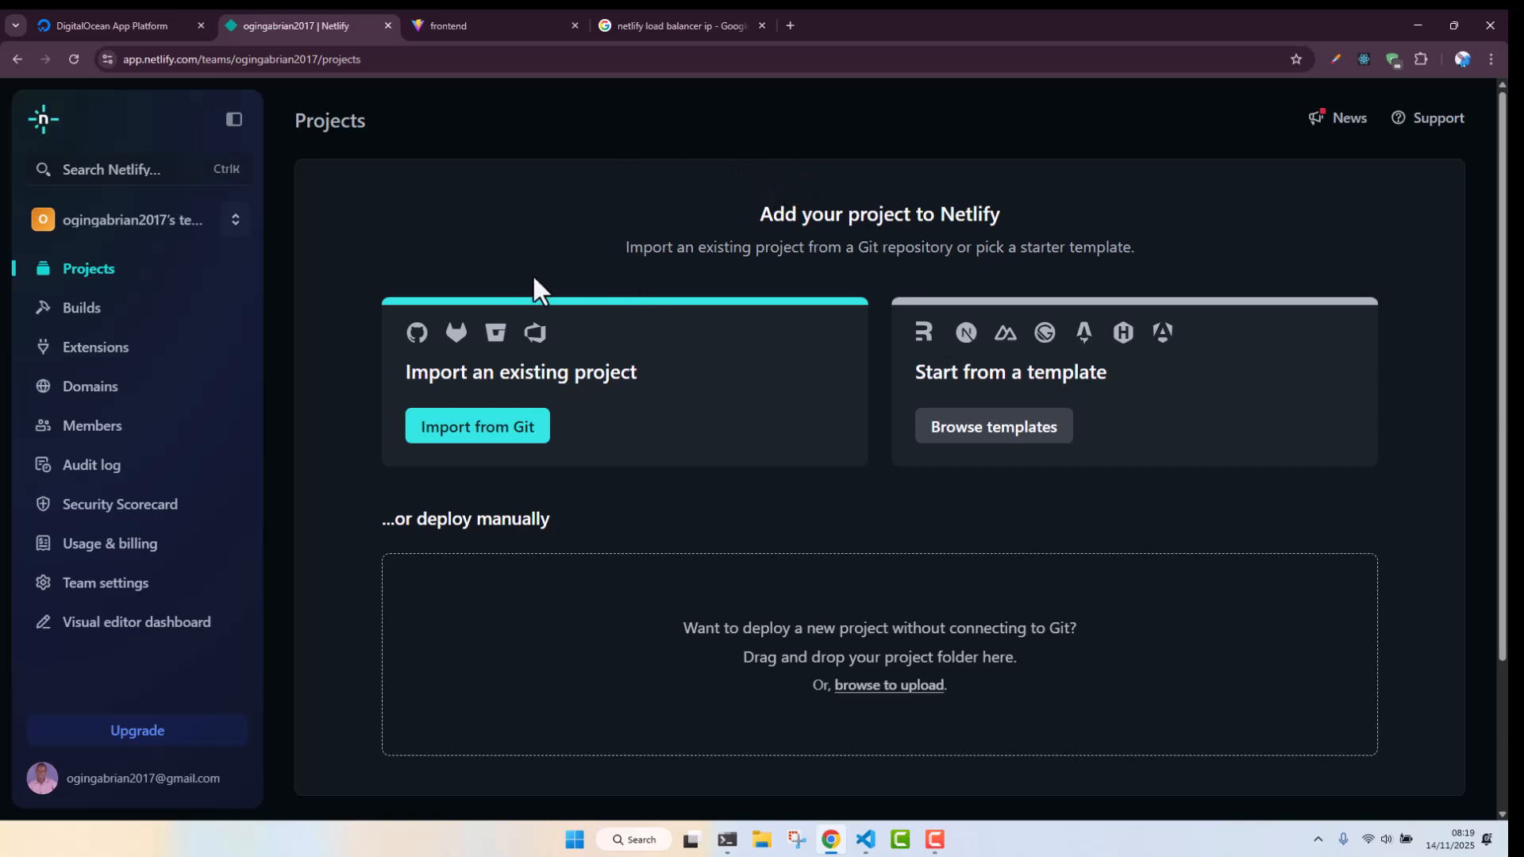
pyautogui.click(125, 21)
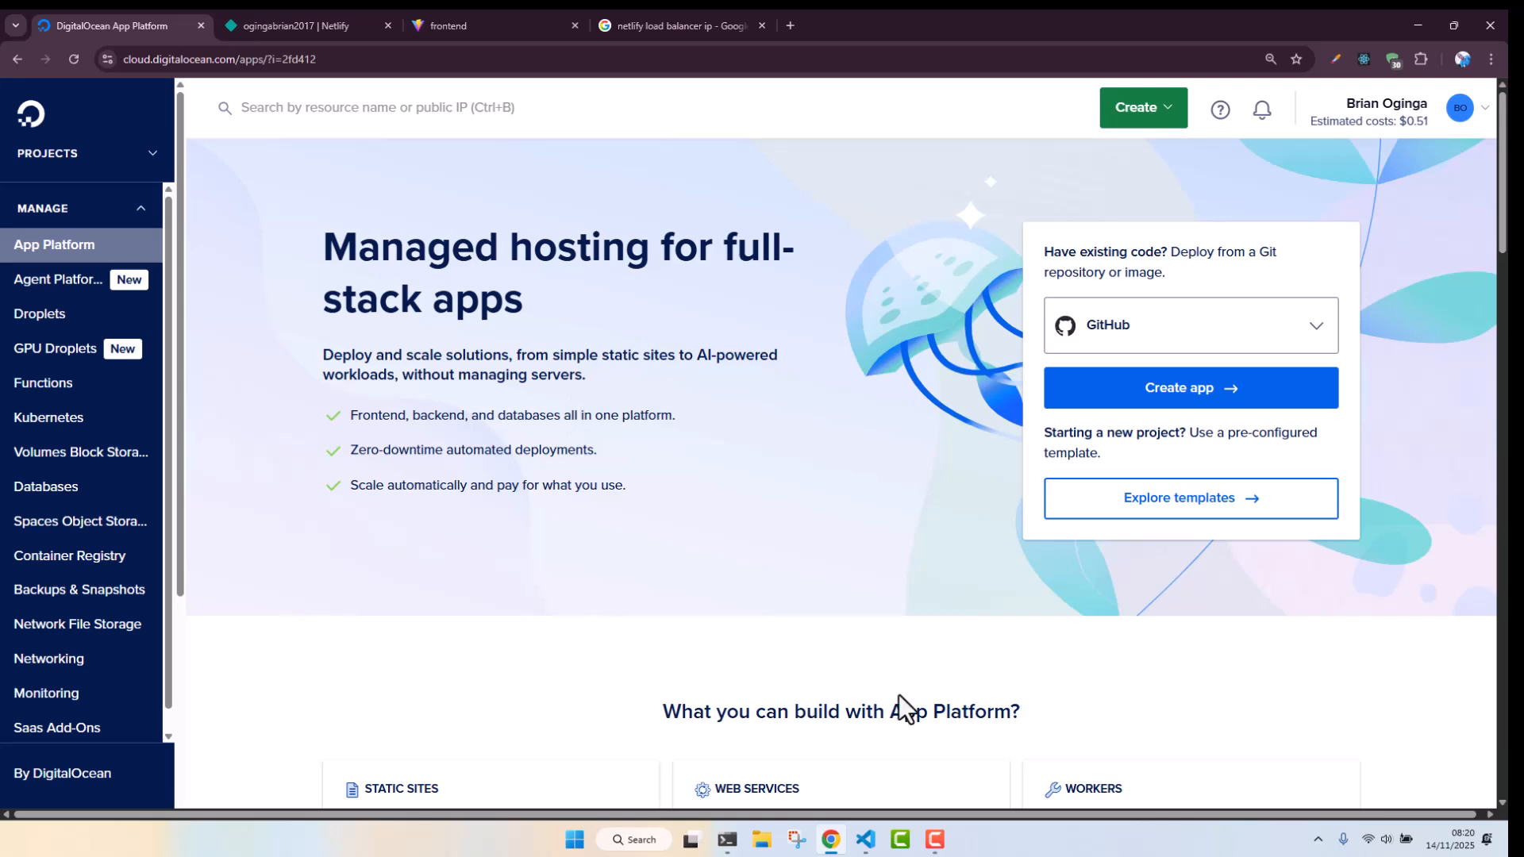
# Switch to VS Code and close the api.js editor
pyautogui.click(866, 839)
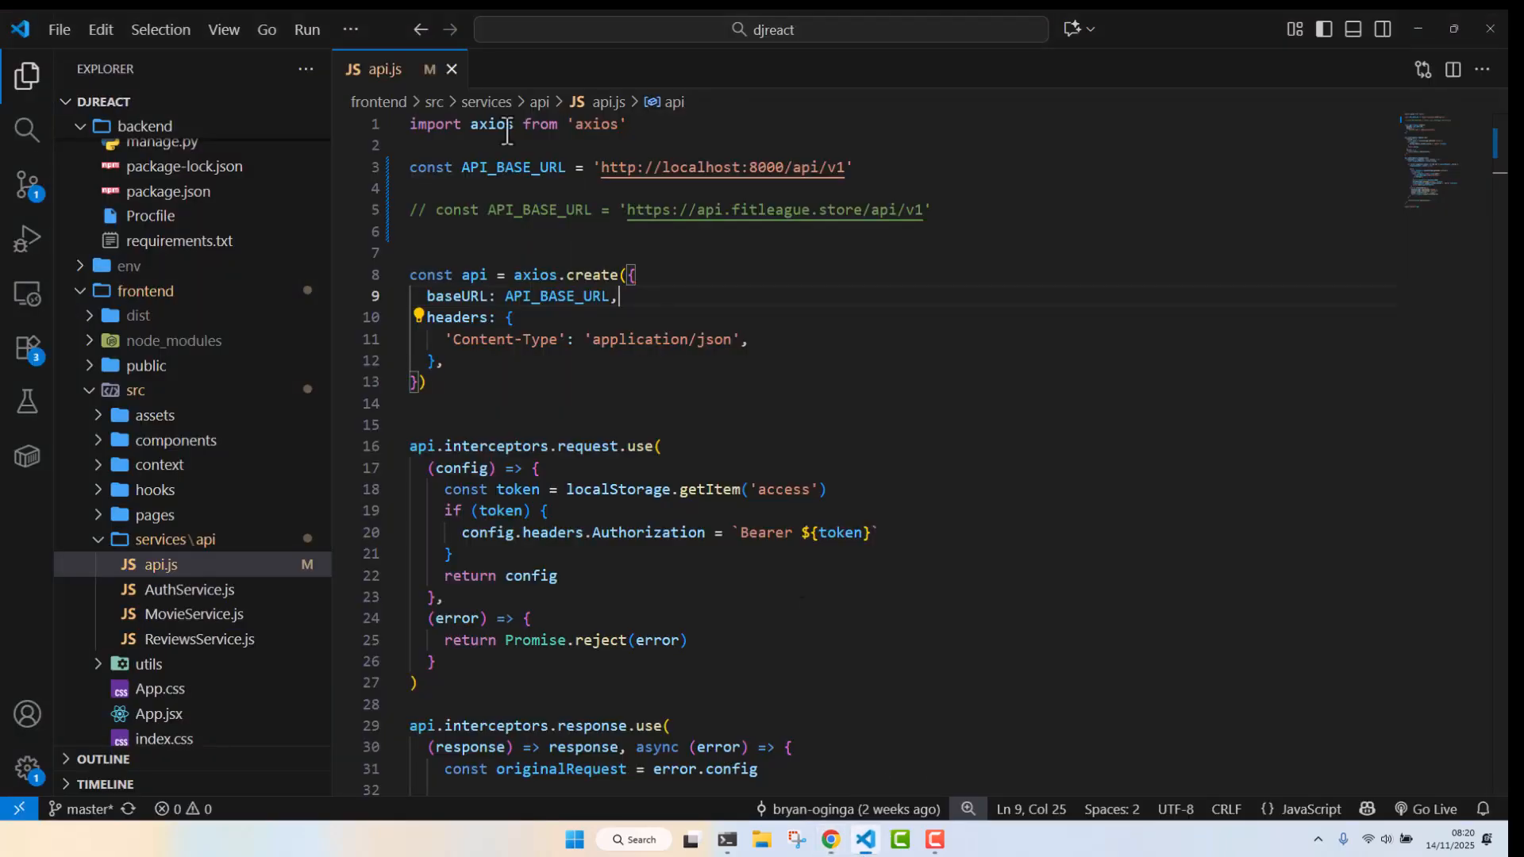
pyautogui.click(439, 66)
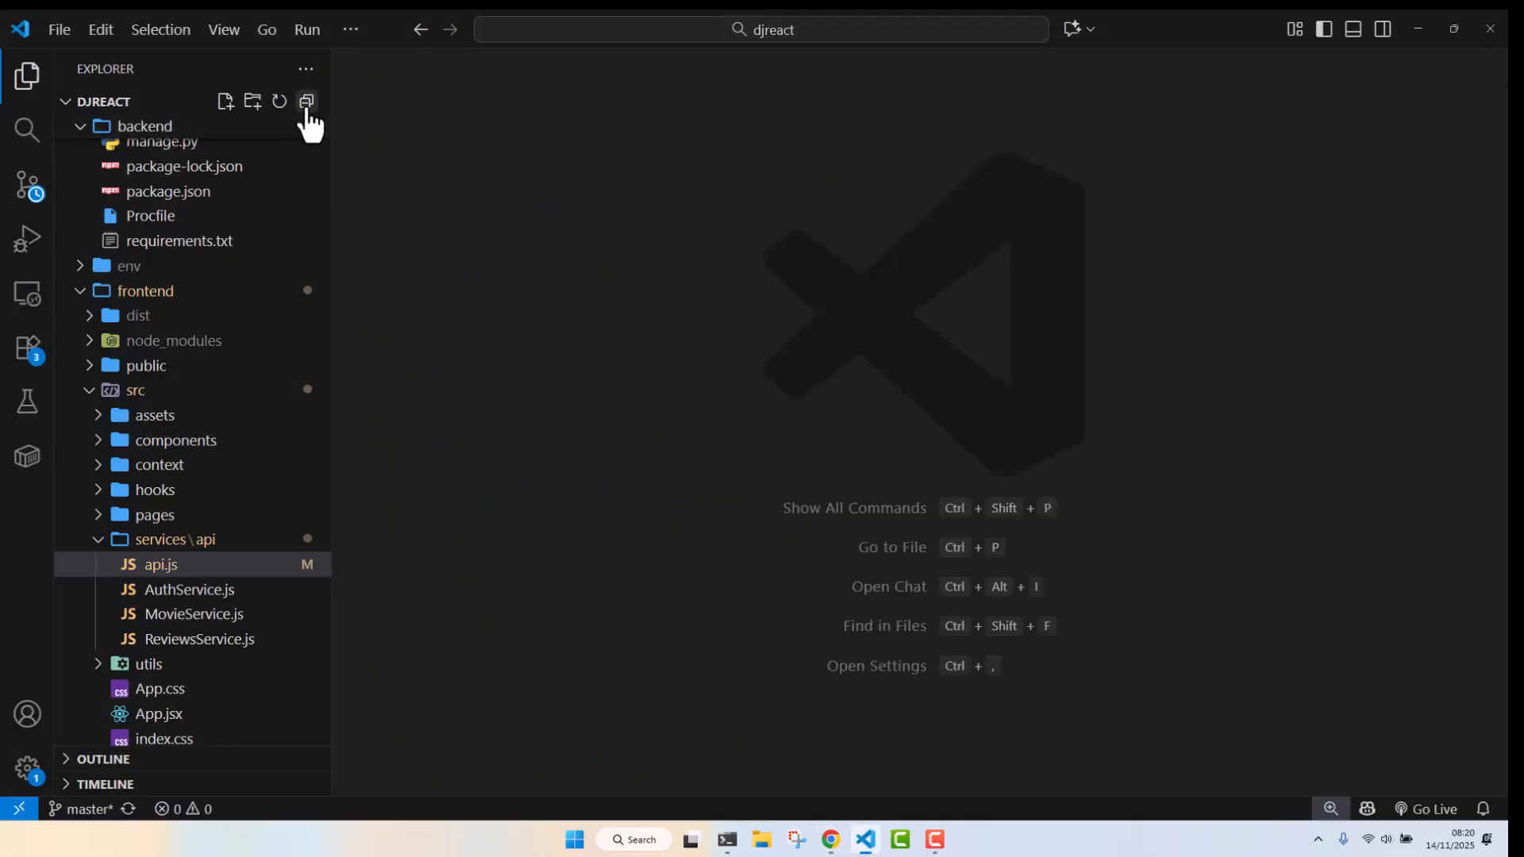
# Collapse all folders in the explorer and expand the backend folder
pyautogui.click(306, 102)
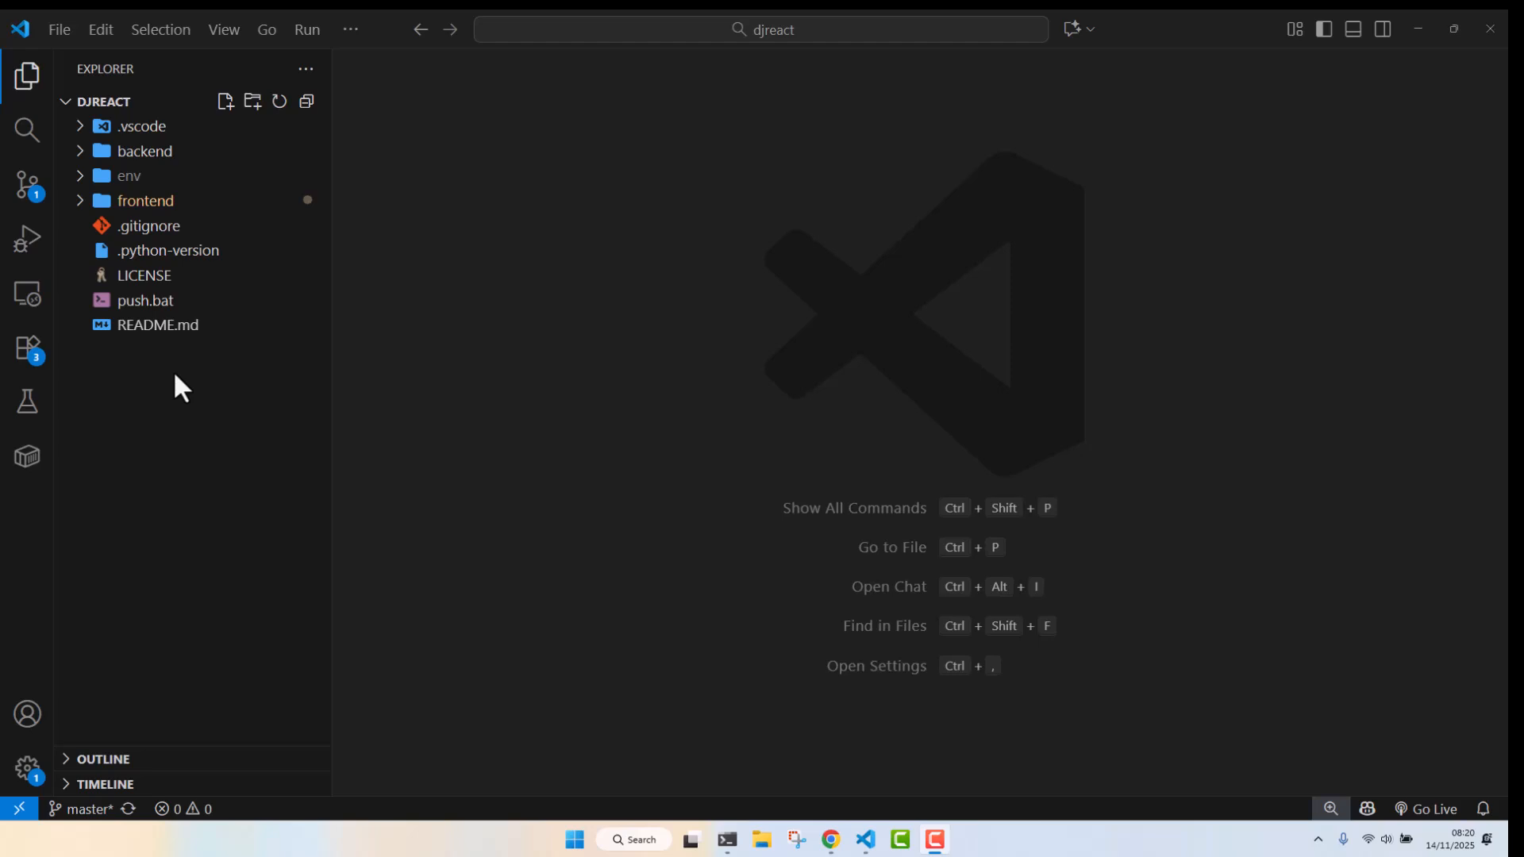
pyautogui.click(161, 171)
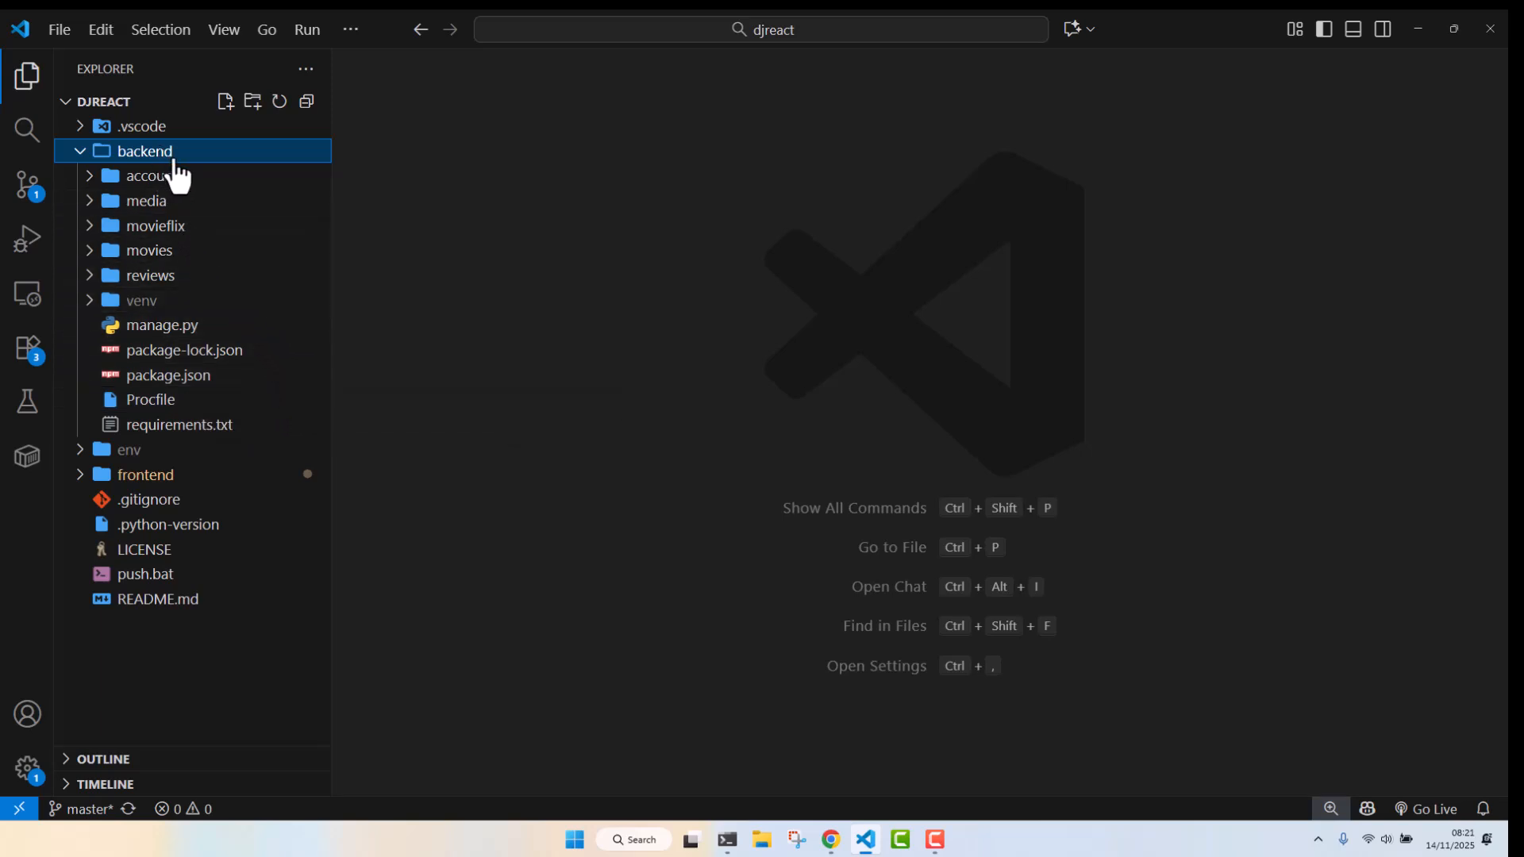
pyautogui.click(180, 155)
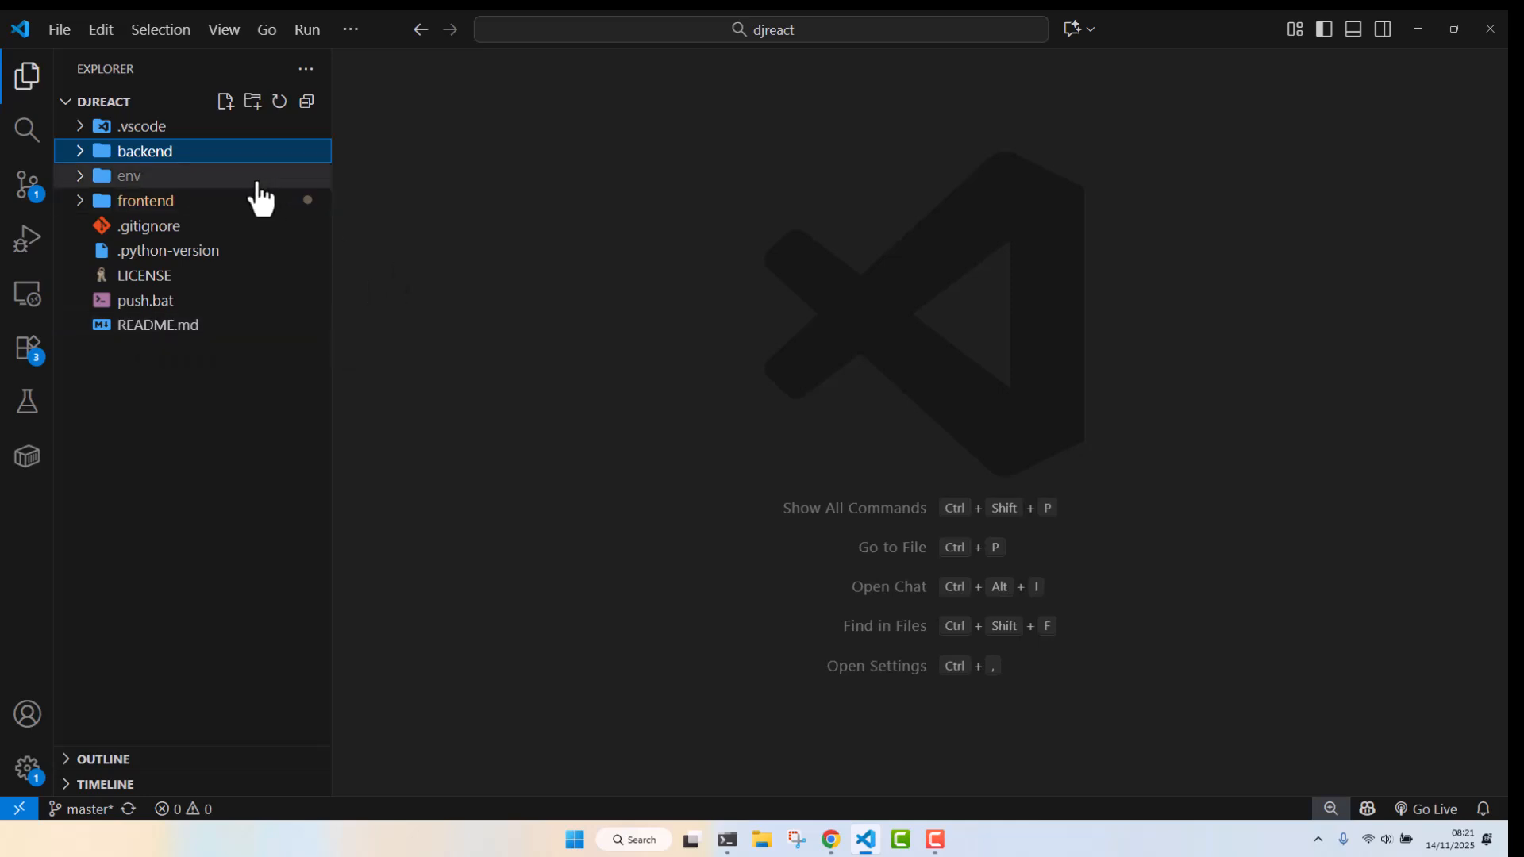
pyautogui.click(228, 150)
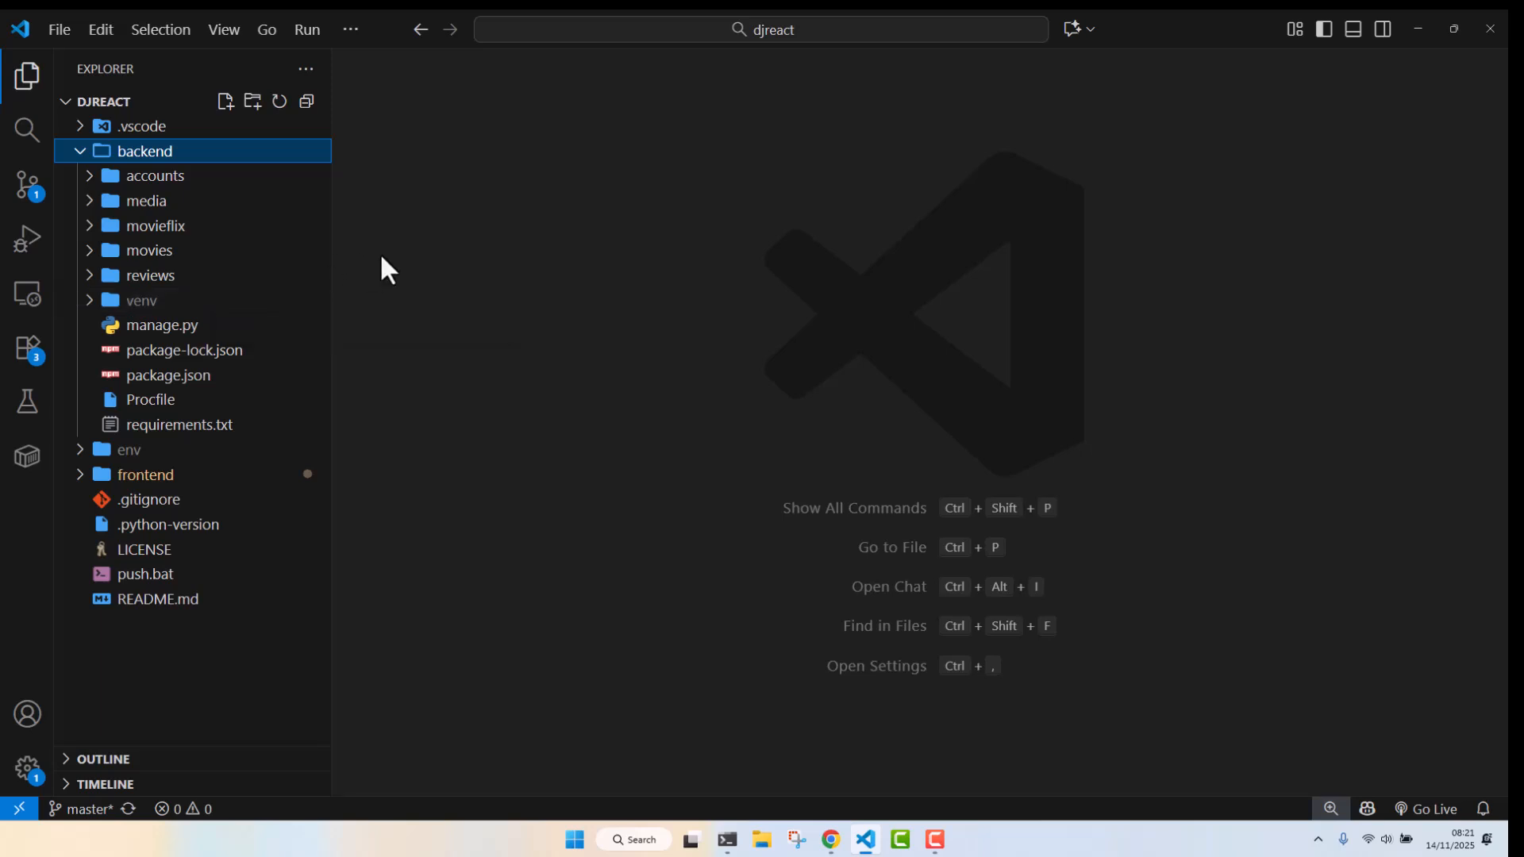
pyautogui.click(189, 153)
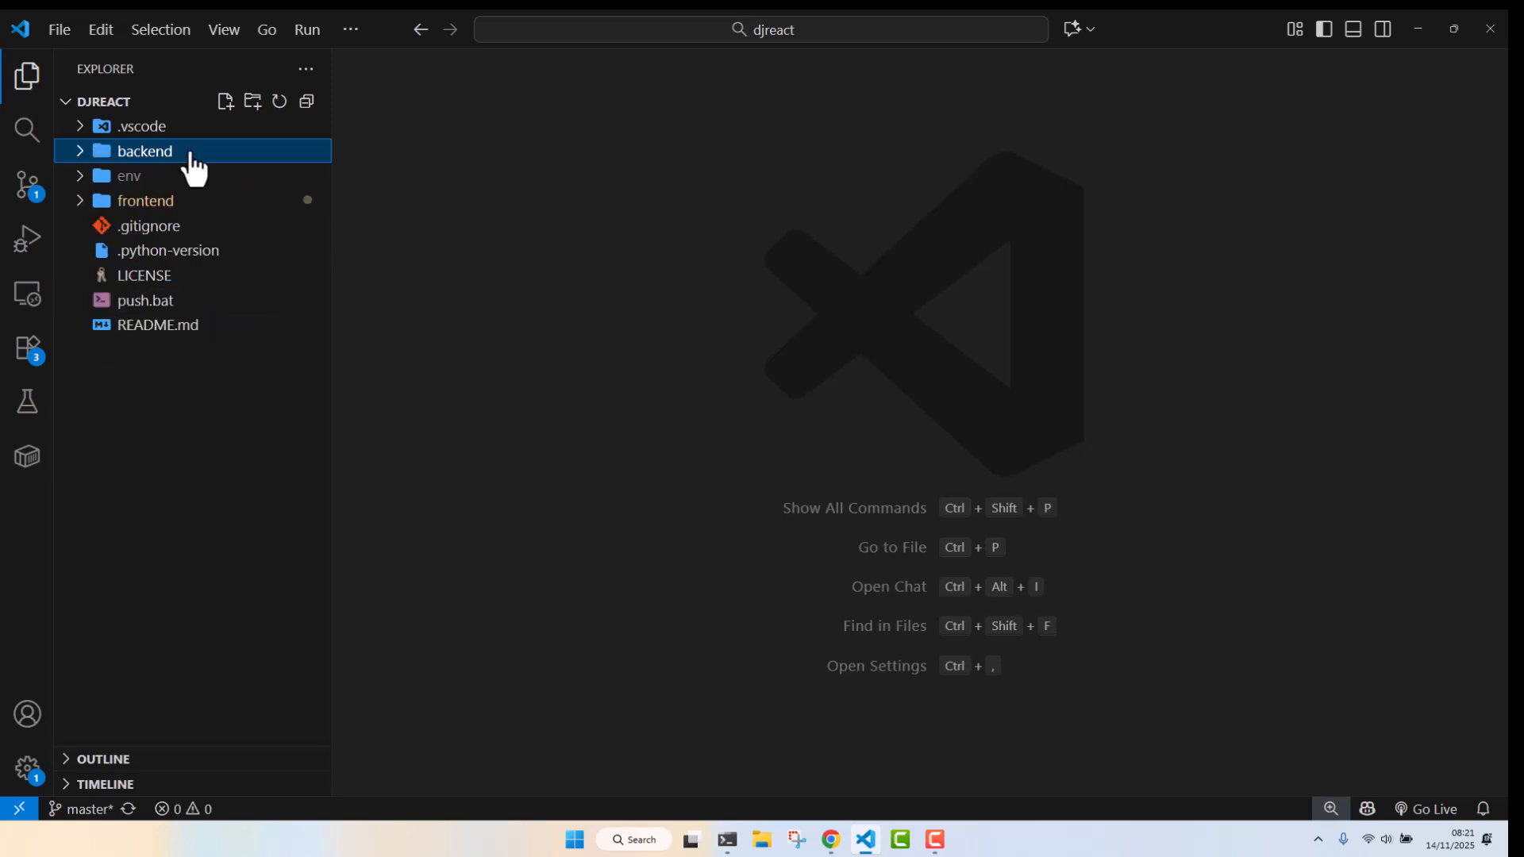
pyautogui.click(190, 154)
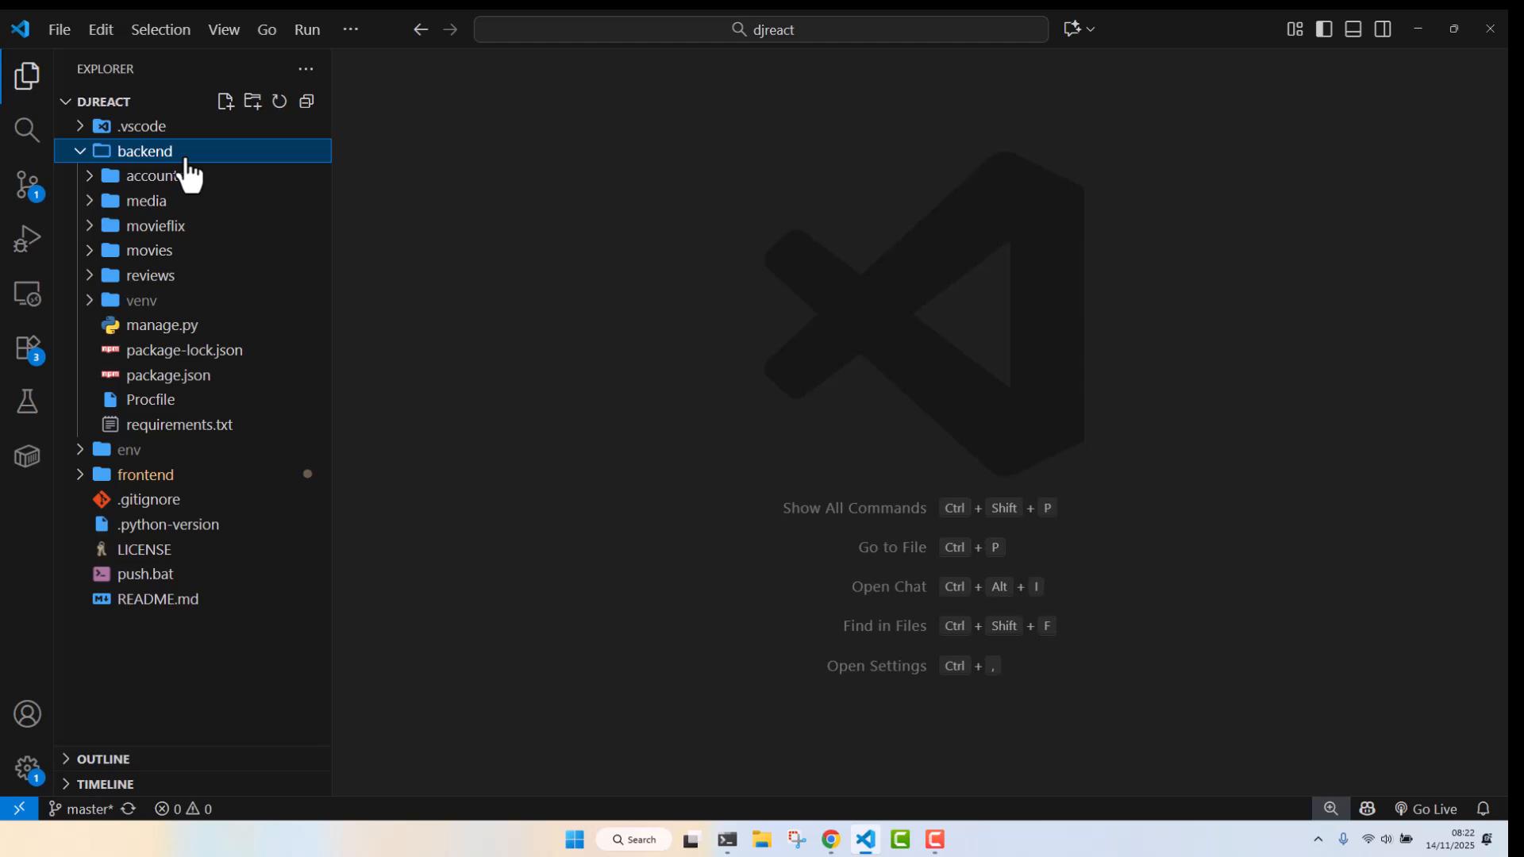
# Open and review the backend Procfile and requirements.txt, closing each afterwards
pyautogui.click(156, 404)
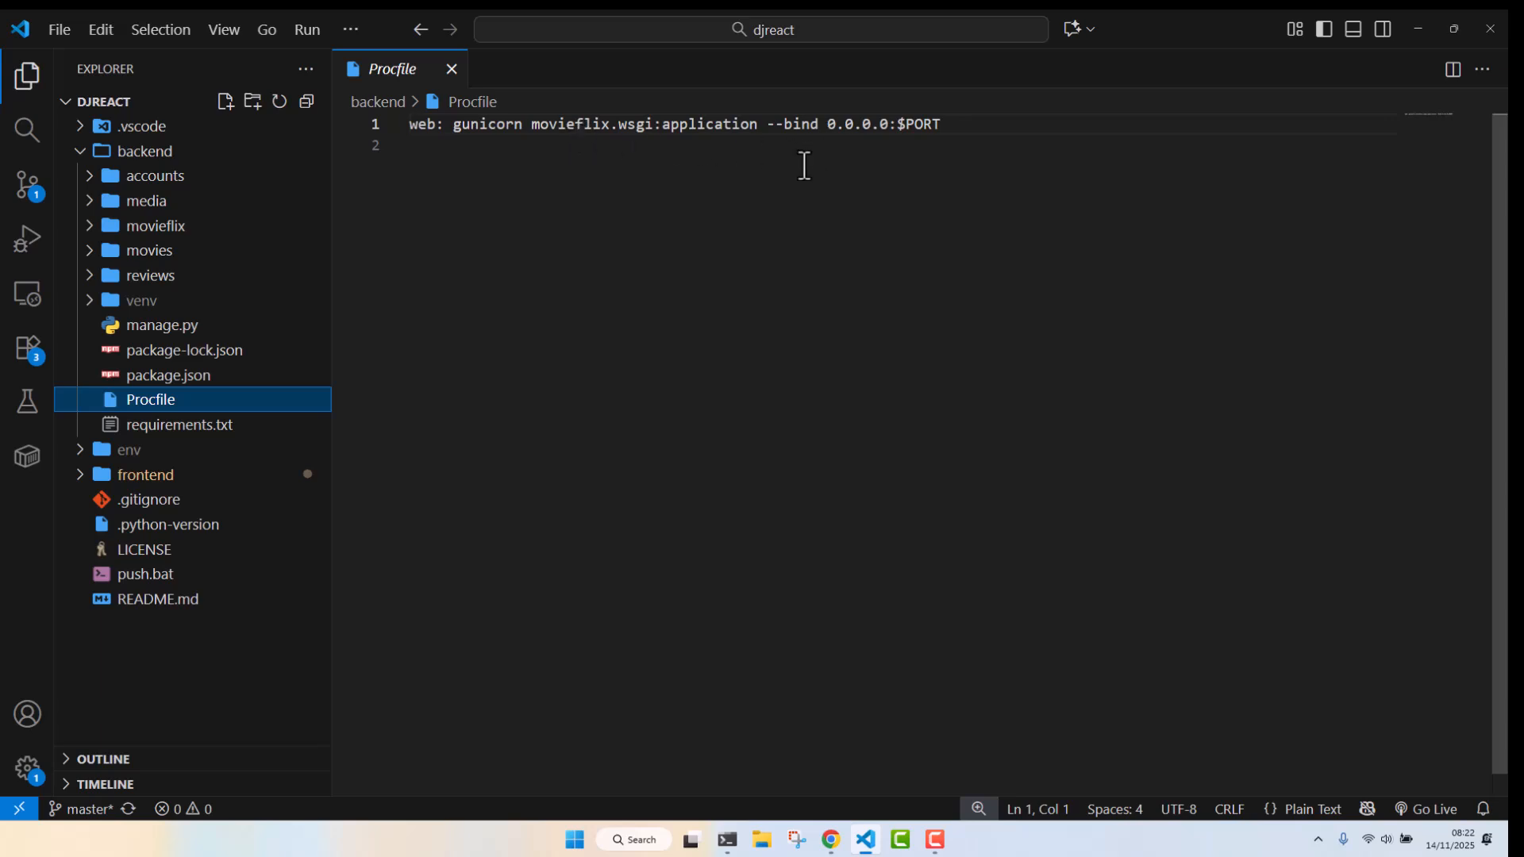
pyautogui.click(454, 69)
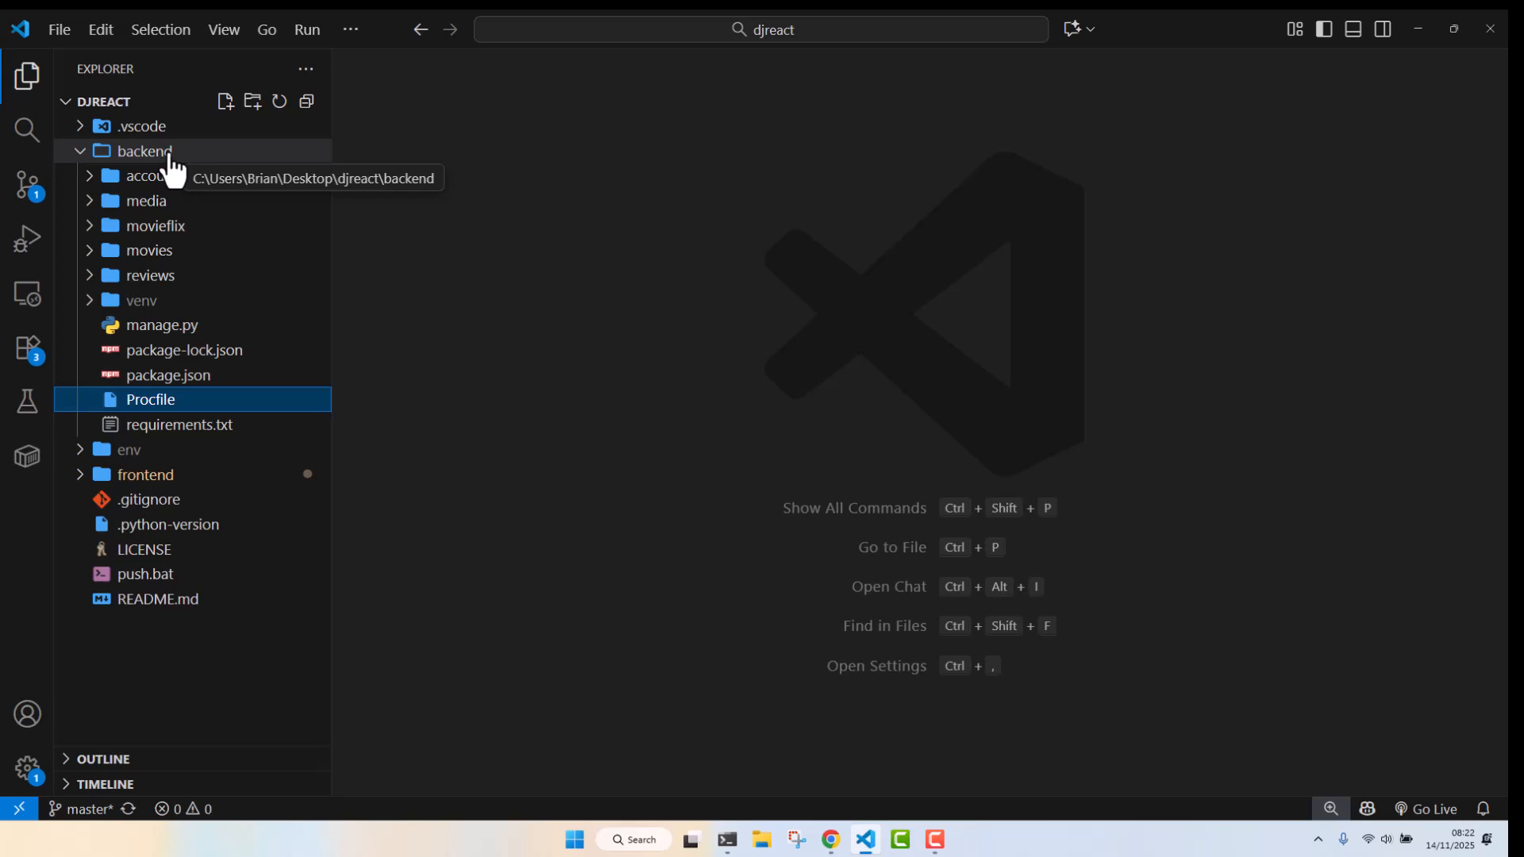
pyautogui.click(208, 432)
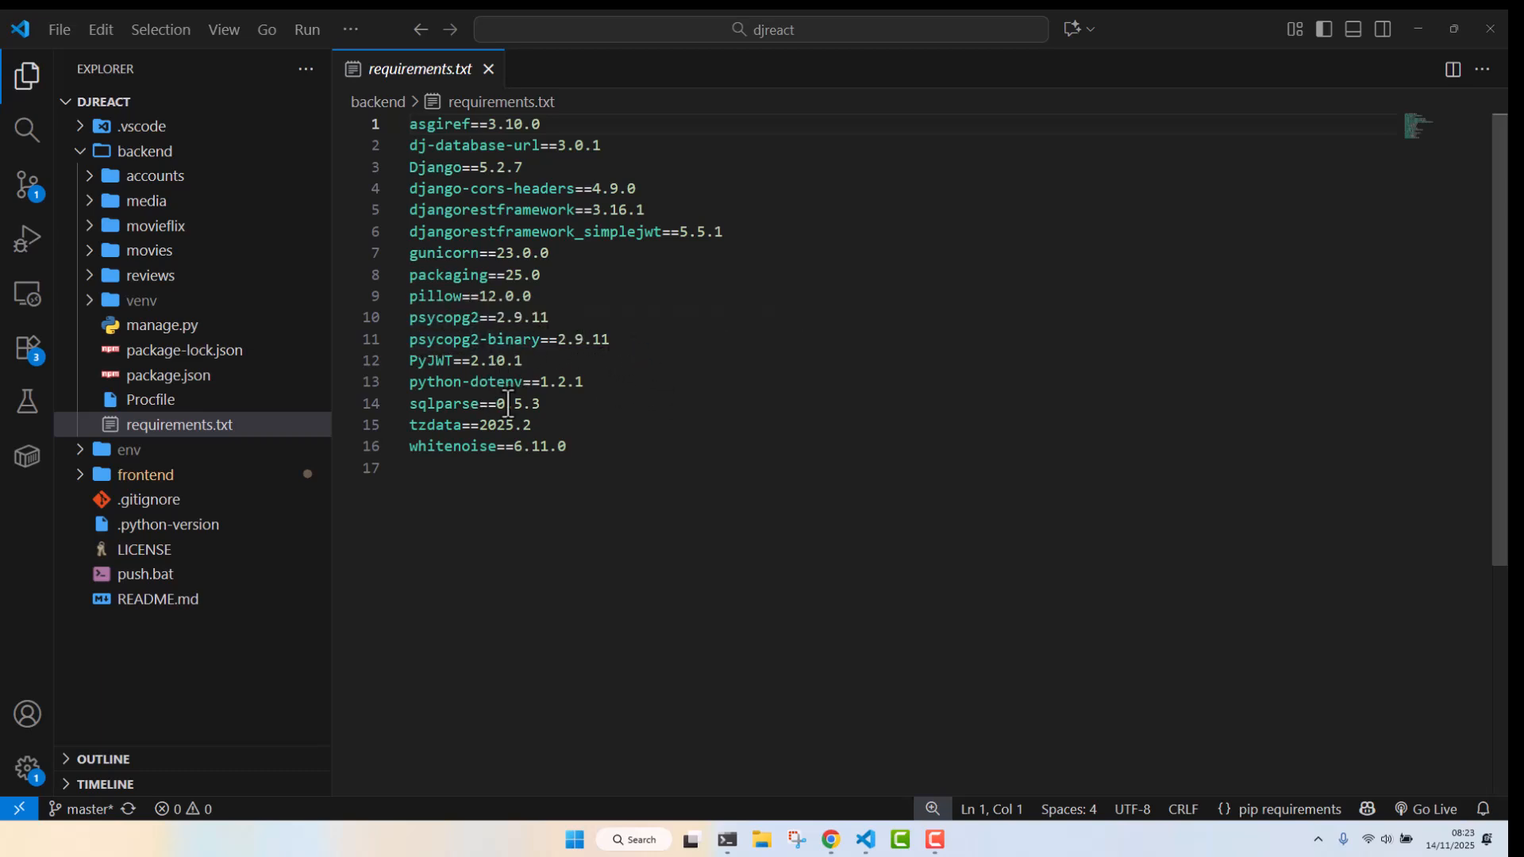
pyautogui.click(617, 381)
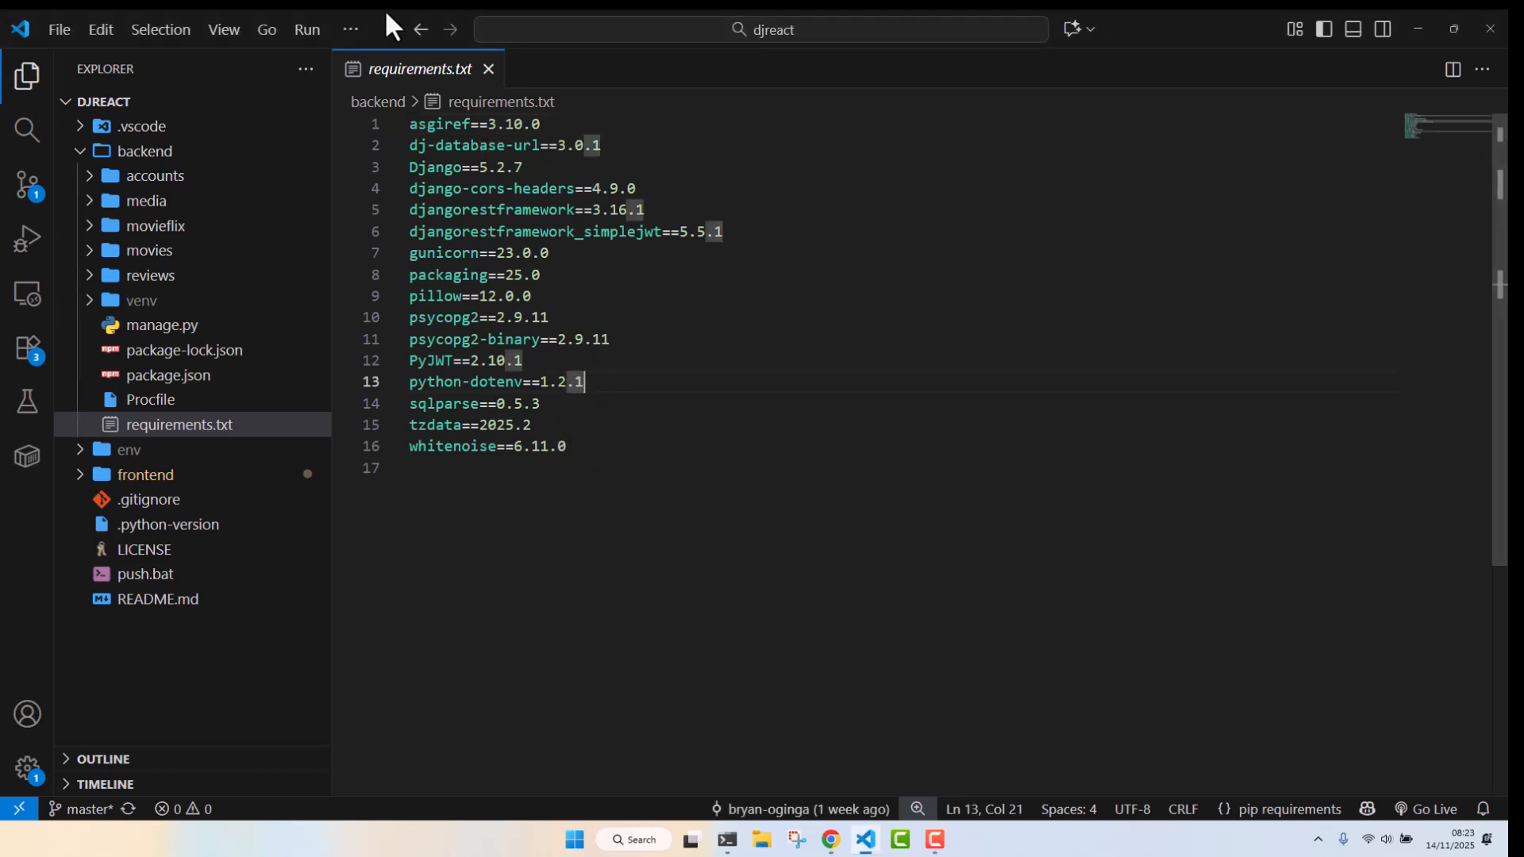
pyautogui.click(491, 71)
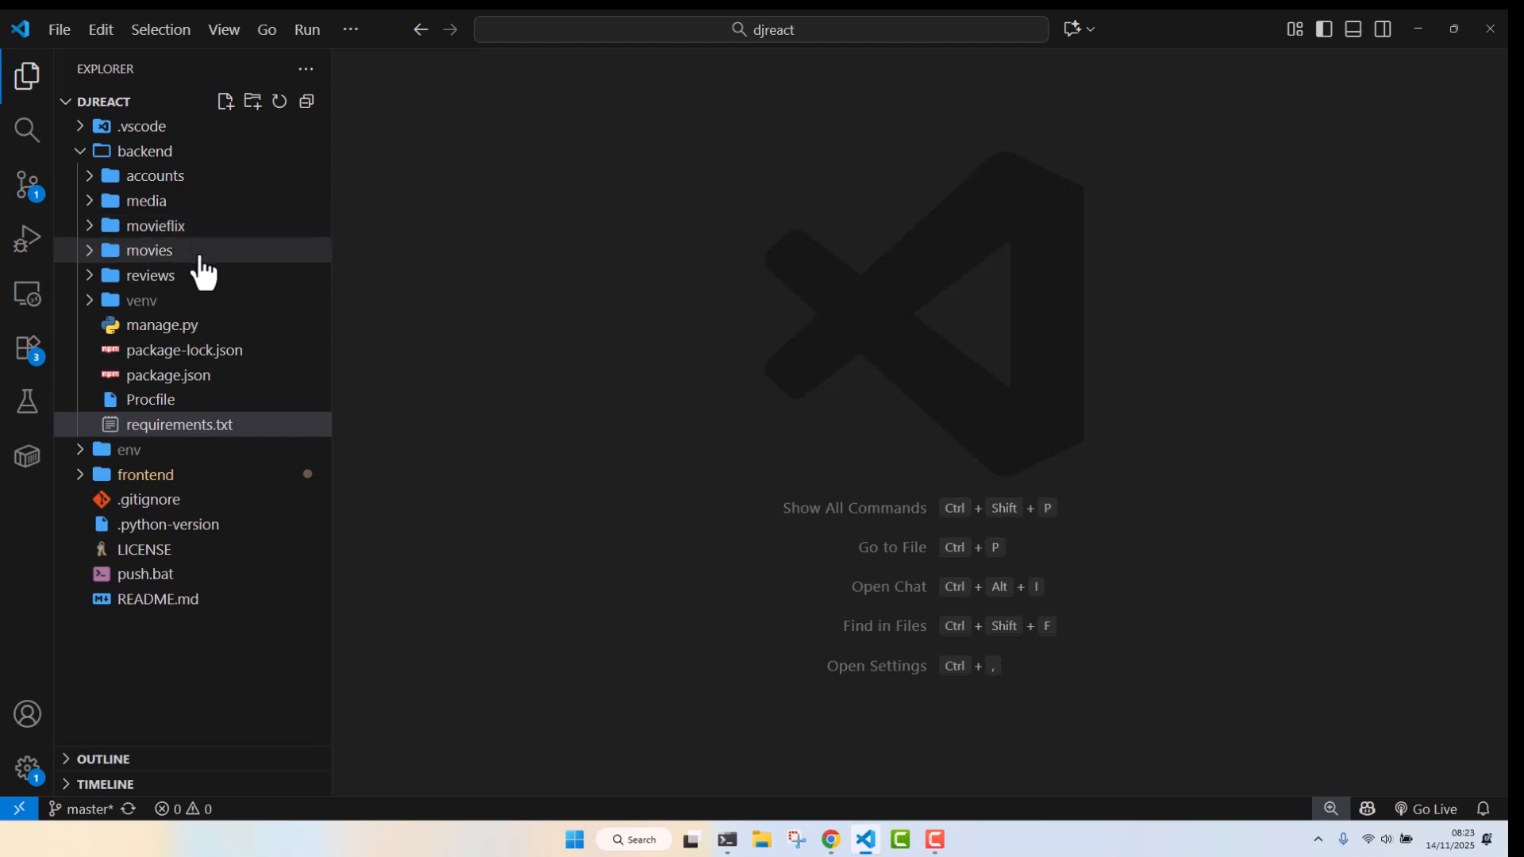
# Open settings.py in the movieflix folder and review the ALLOWED_HOSTS list
pyautogui.click(198, 228)
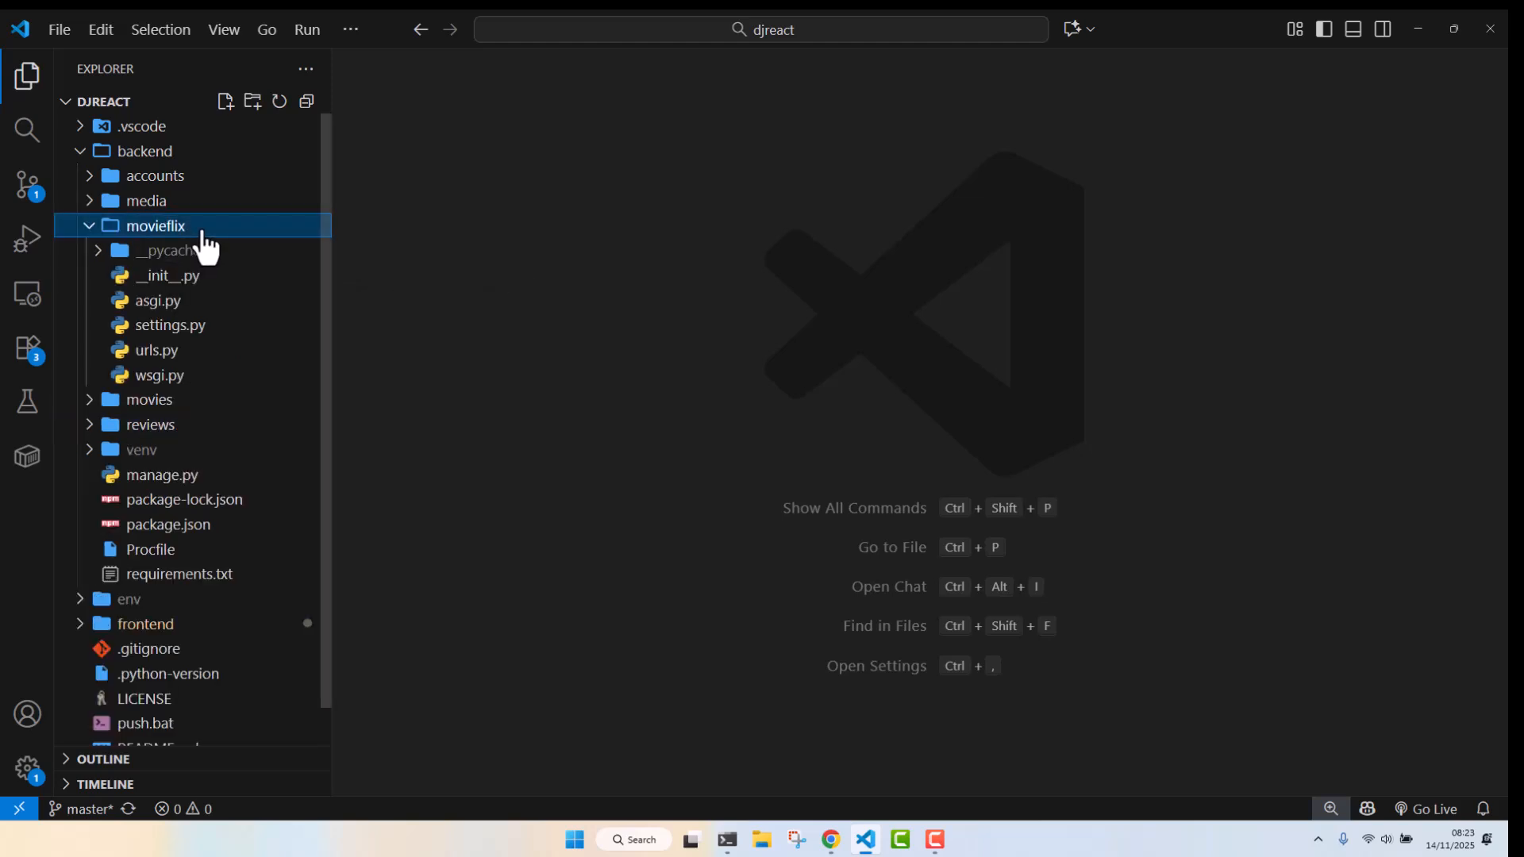
pyautogui.click(181, 330)
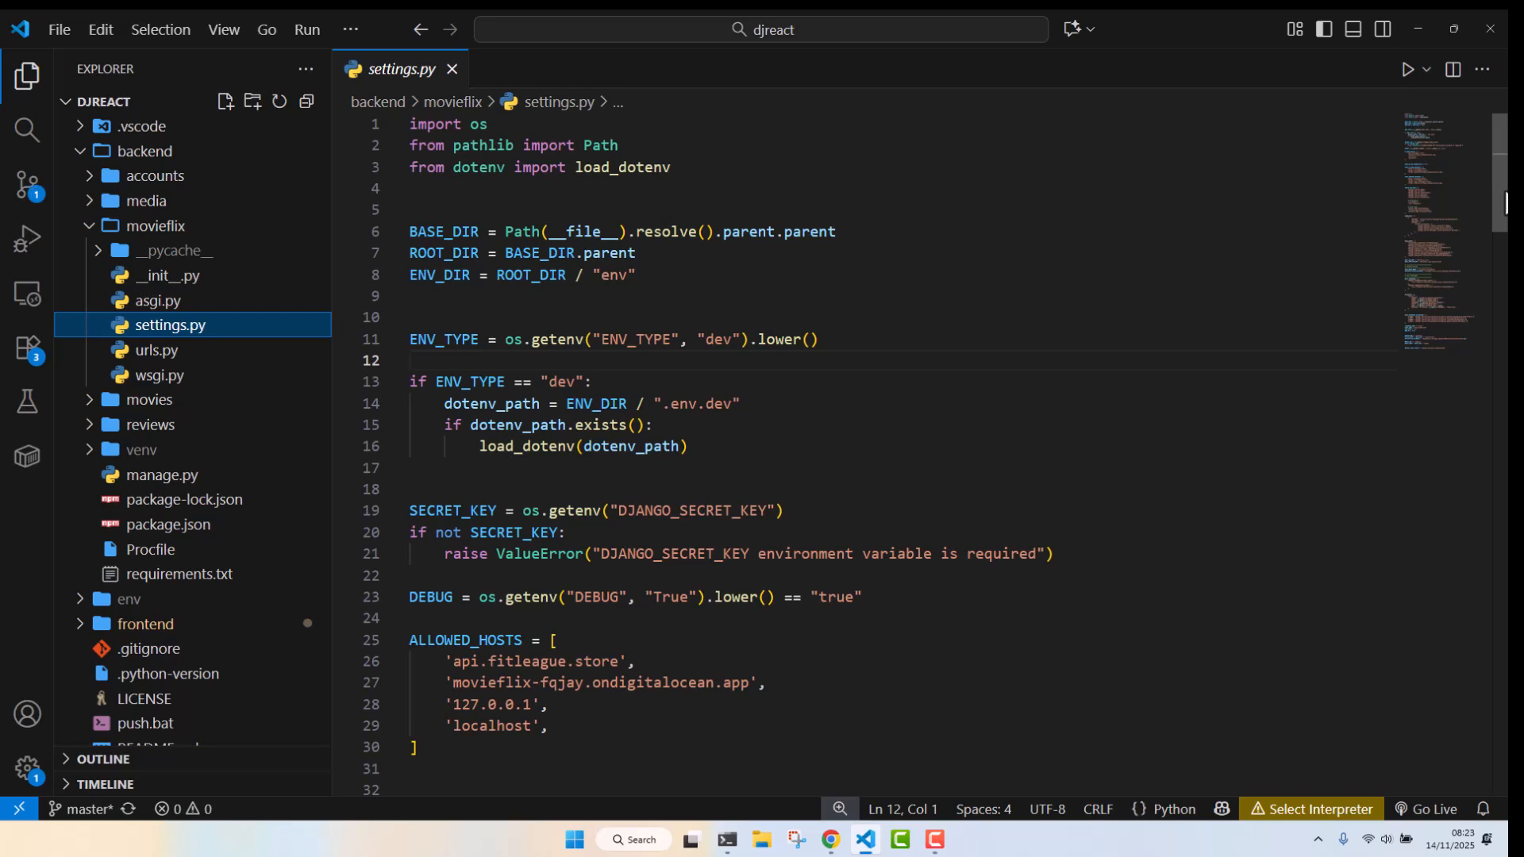
pyautogui.scroll(-2, 1503, 213)
pyautogui.scroll(-2, 1506, 213)
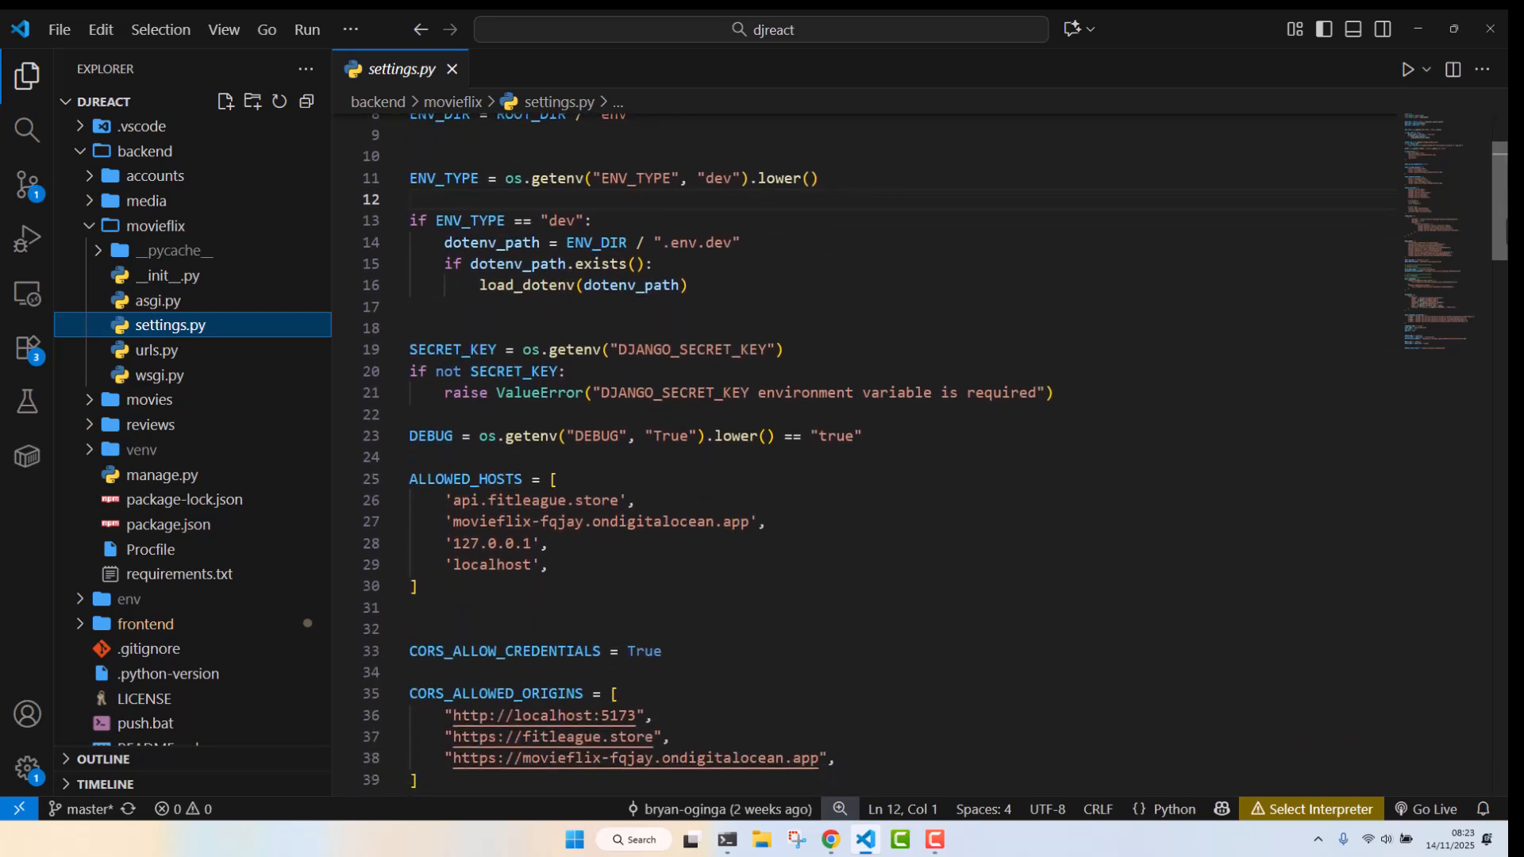
pyautogui.moveTo(1506, 226); pyautogui.dragTo(1506, 227)
pyautogui.click(579, 597)
pyautogui.scroll(-1, 577, 488)
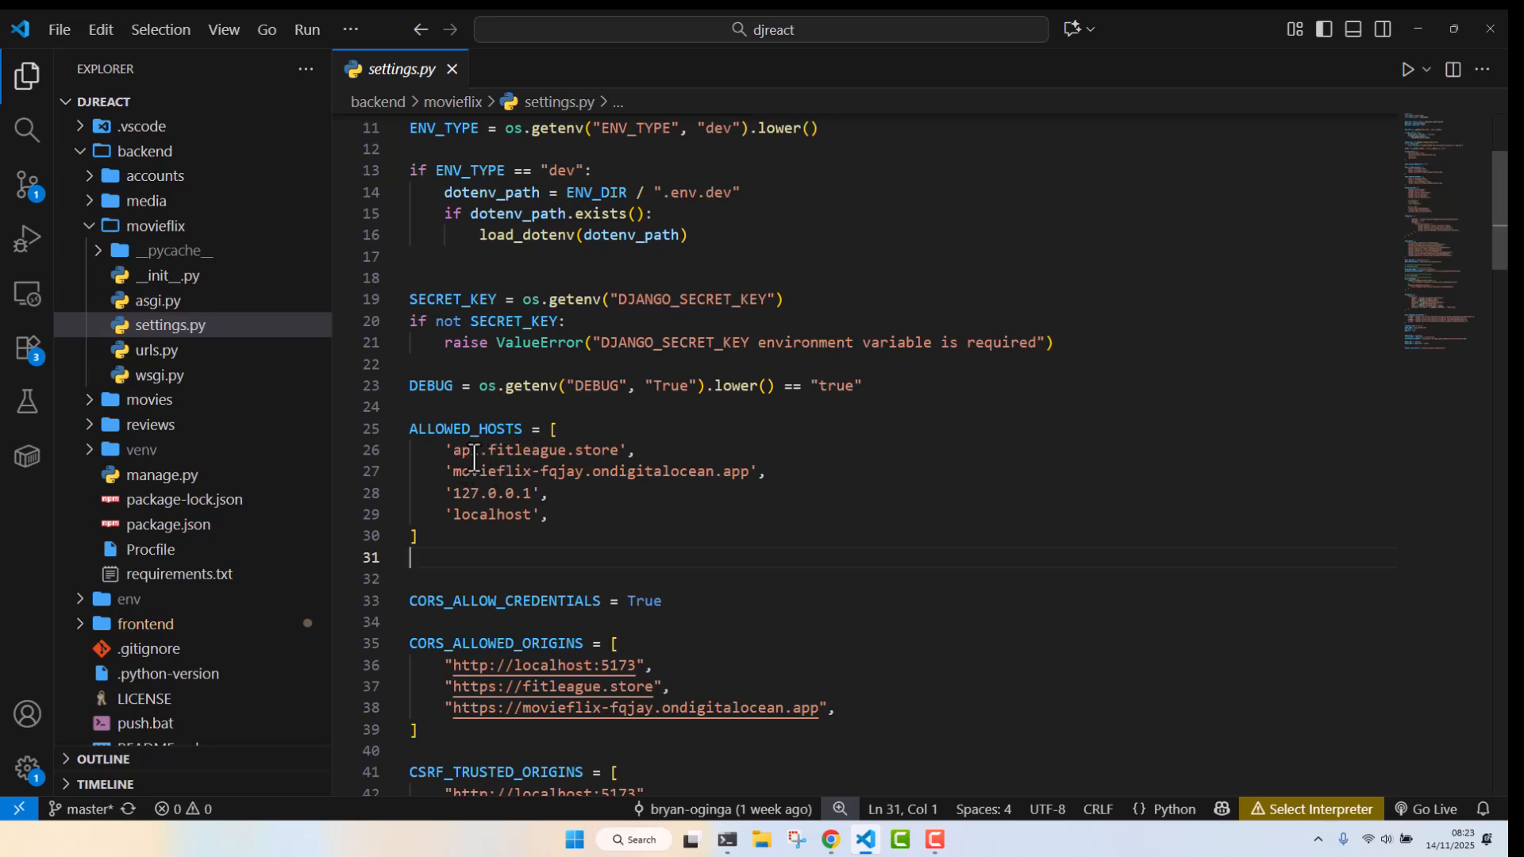
pyautogui.click(649, 451)
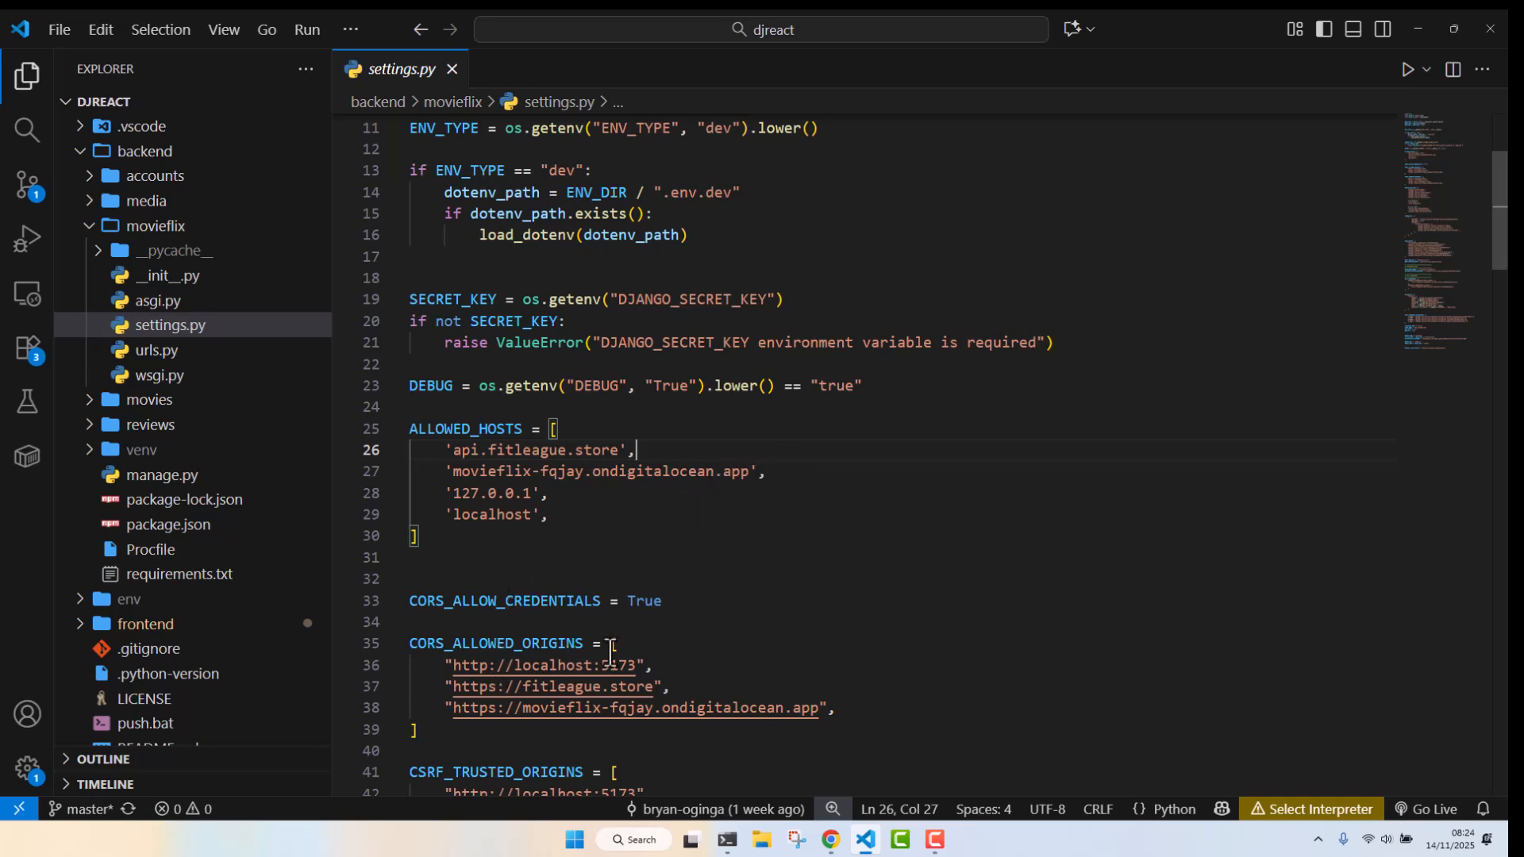
# Scroll through settings.py to review the CORS and CSRF trusted origins and installed apps
pyautogui.moveTo(1506, 204); pyautogui.dragTo(1506, 235)
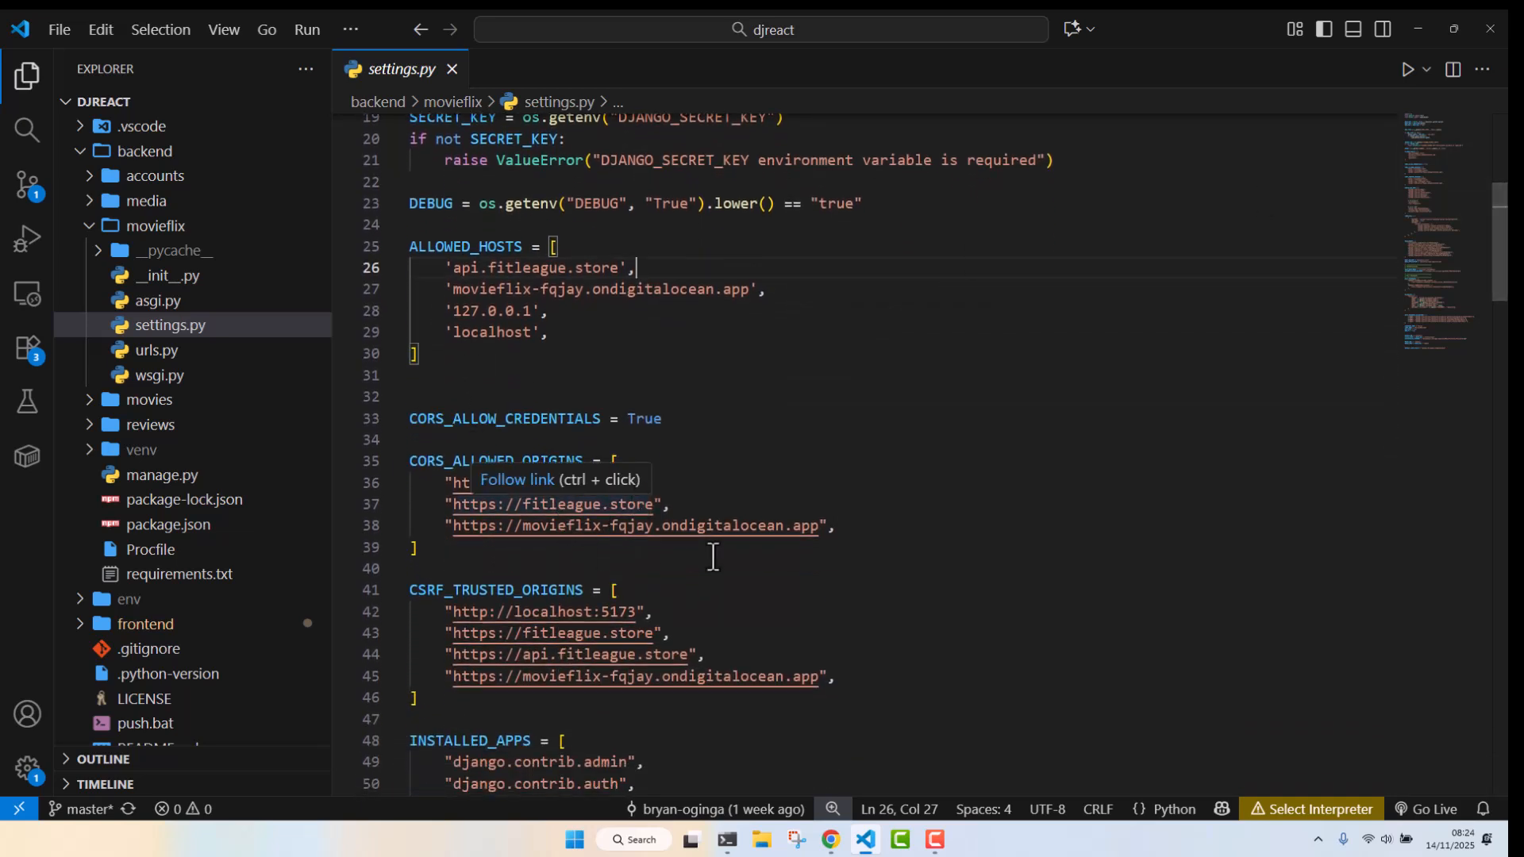
pyautogui.click(848, 524)
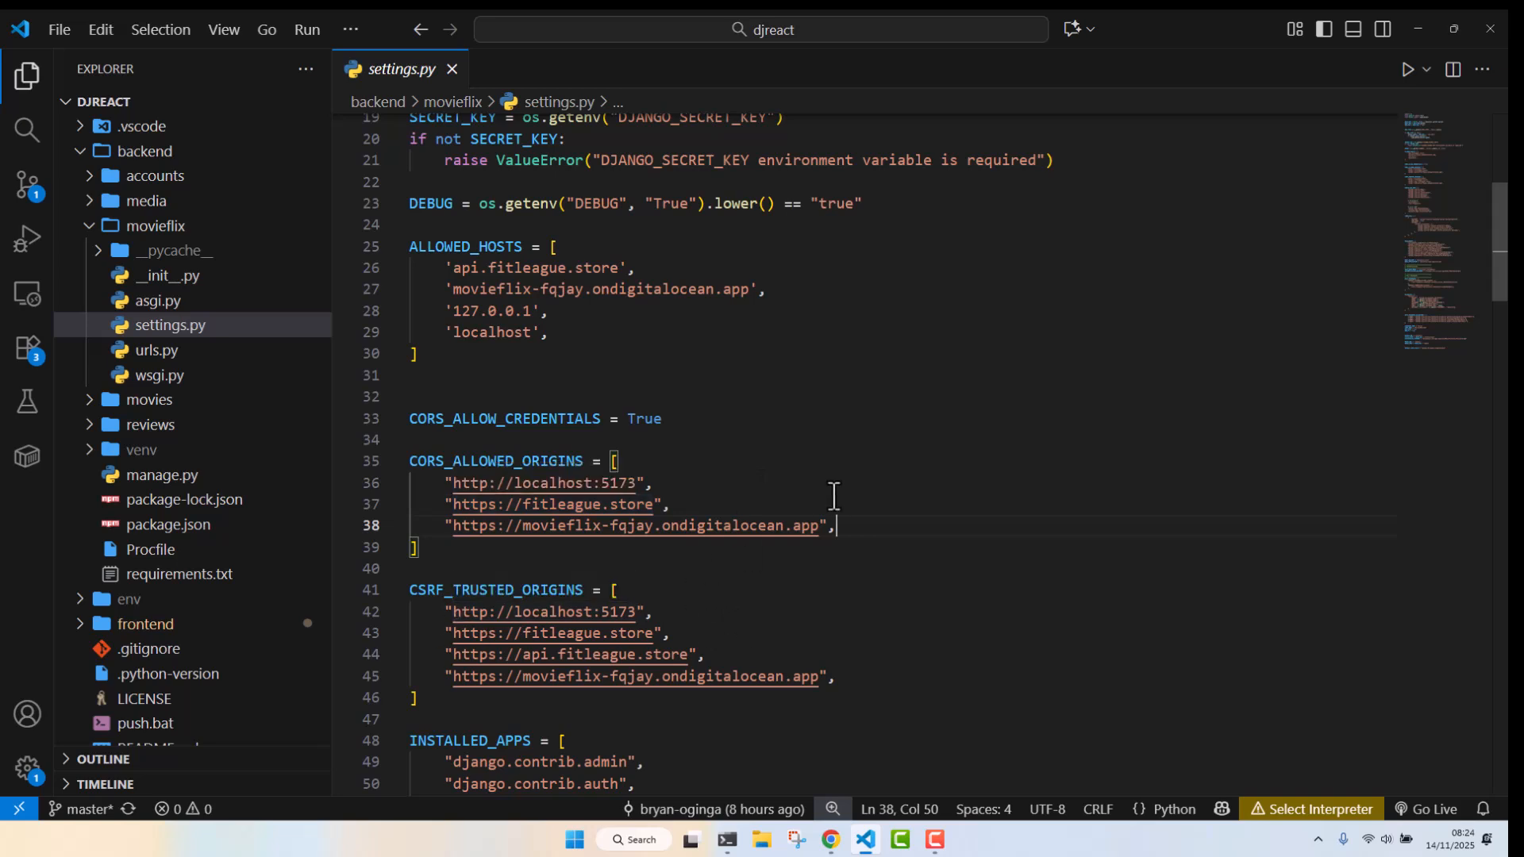
pyautogui.moveTo(1505, 264); pyautogui.dragTo(1505, 299)
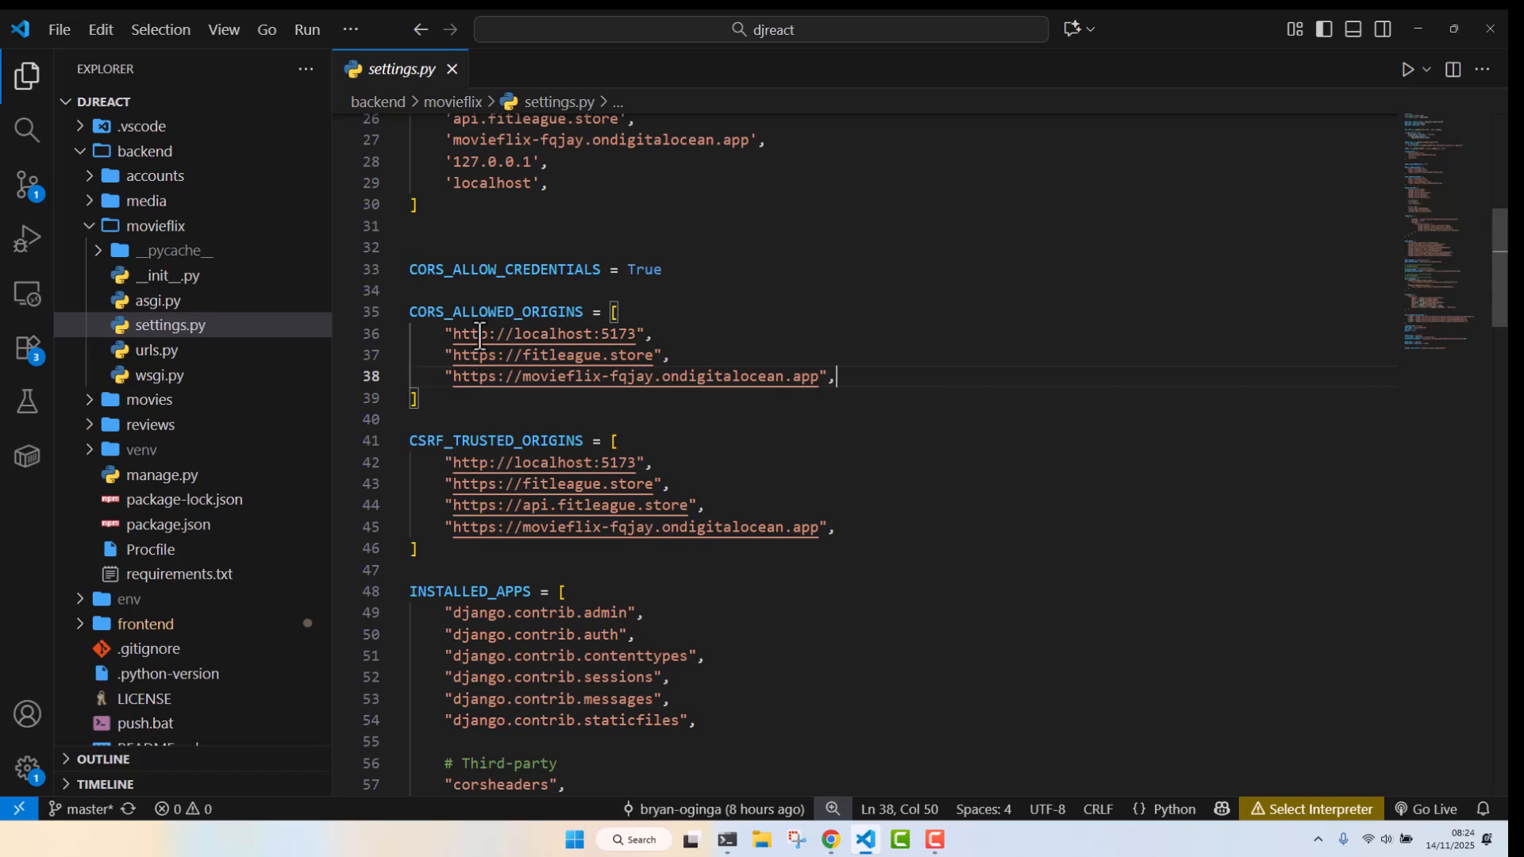
pyautogui.click(619, 441)
pyautogui.scroll(-10, 619, 441)
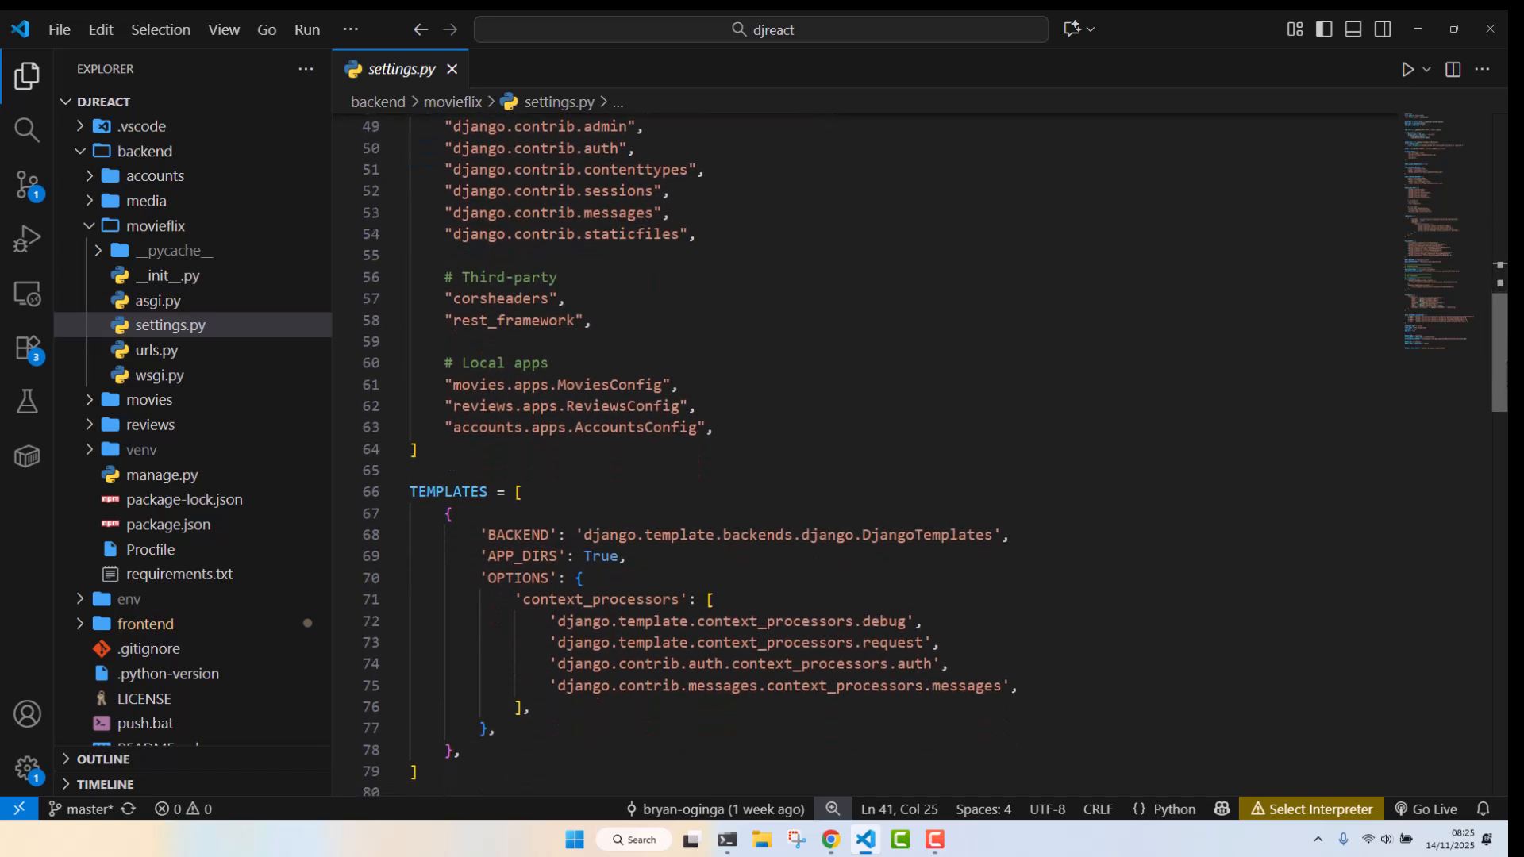
# Scroll through the rest of settings.py to review middleware, REST framework, database and static file settings, then return to the top
pyautogui.scroll(-5, 619, 441)
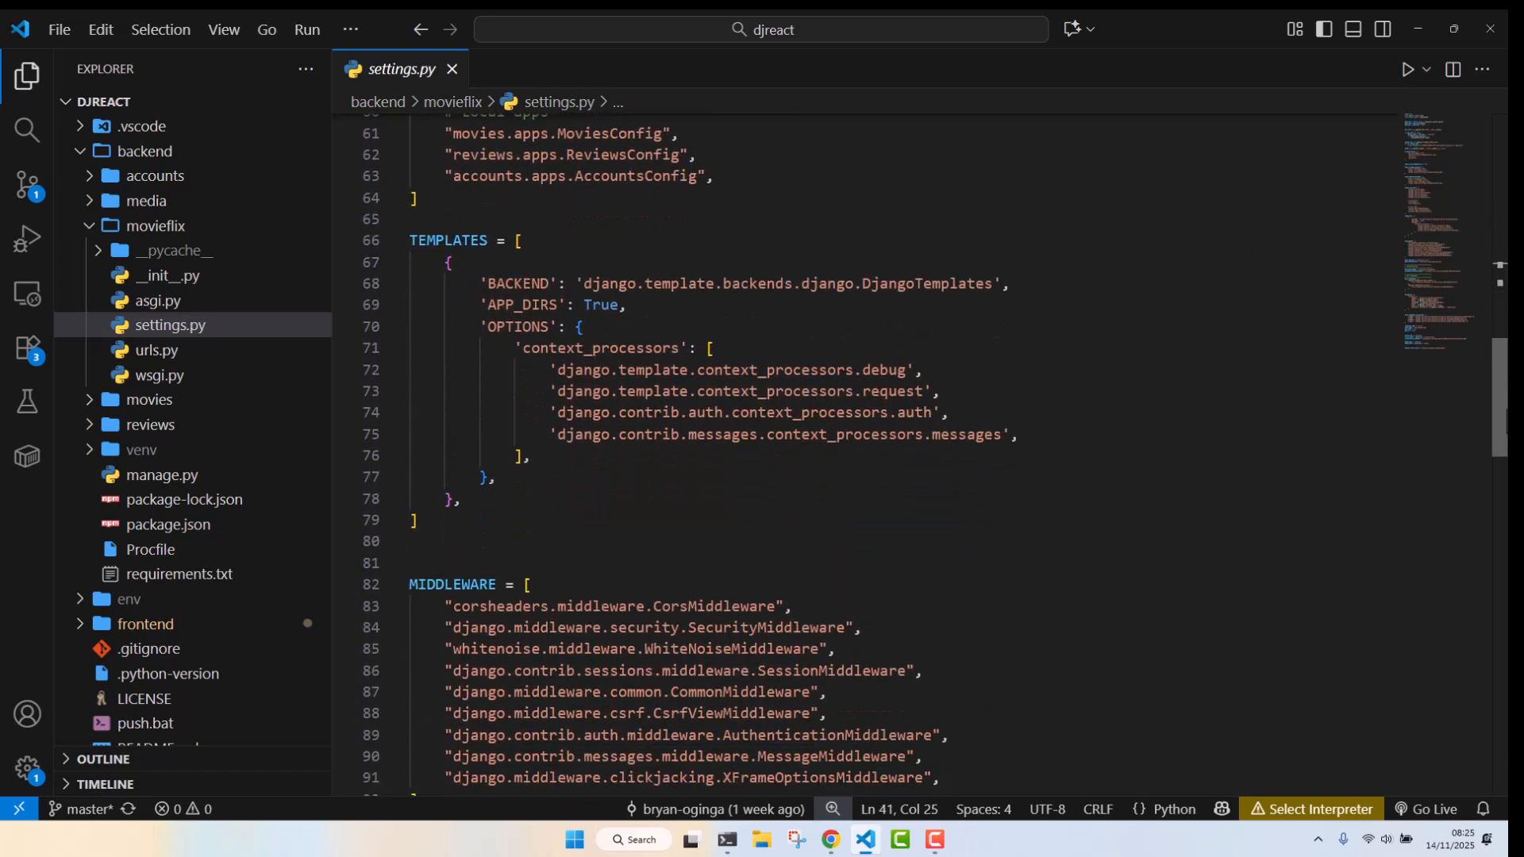
pyautogui.scroll(-5, 619, 441)
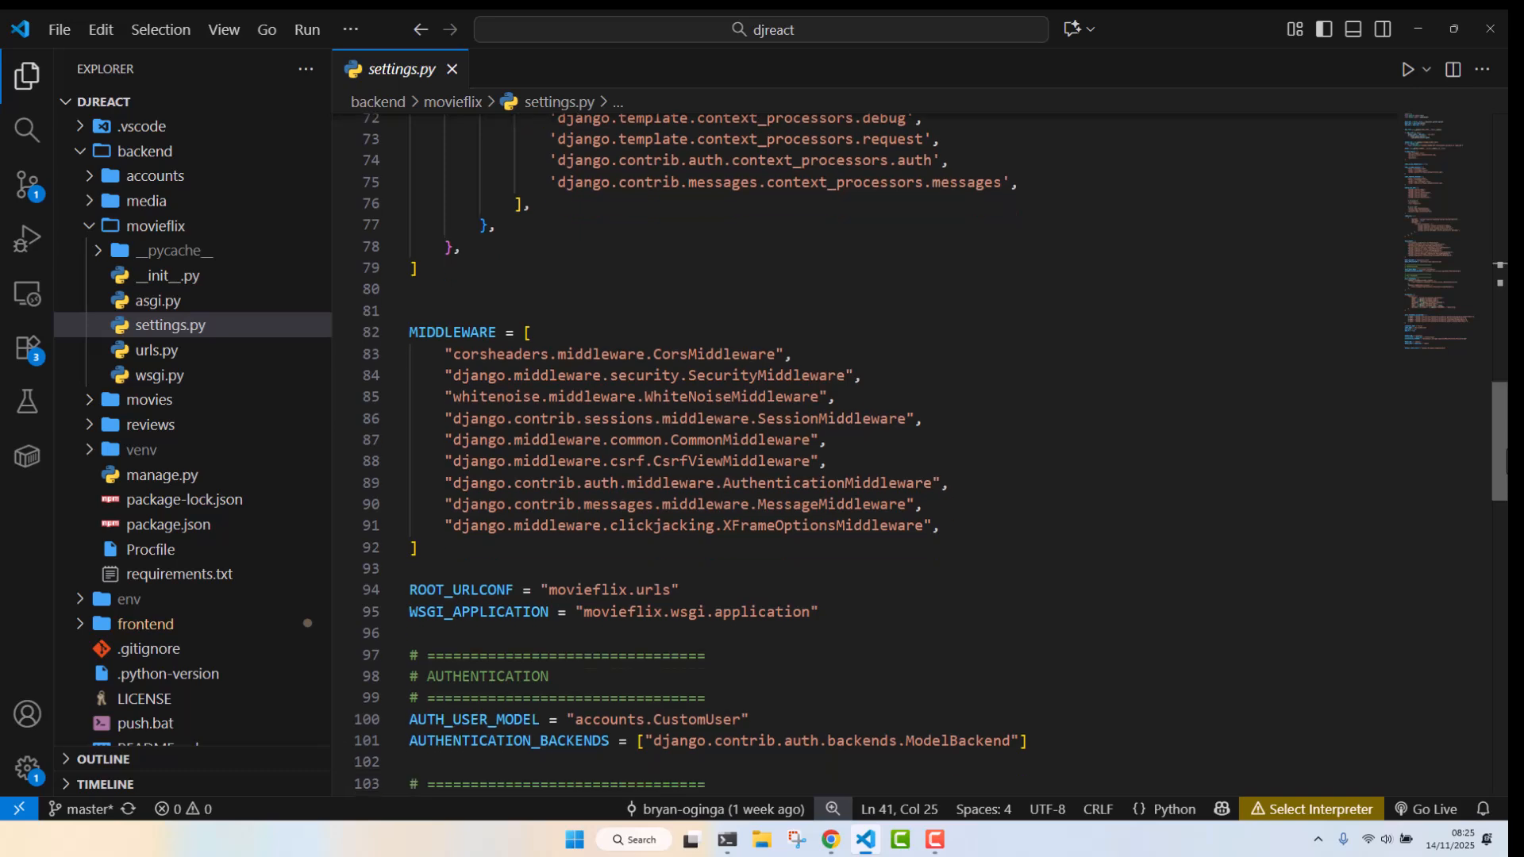
pyautogui.scroll(-3, 1486, 503)
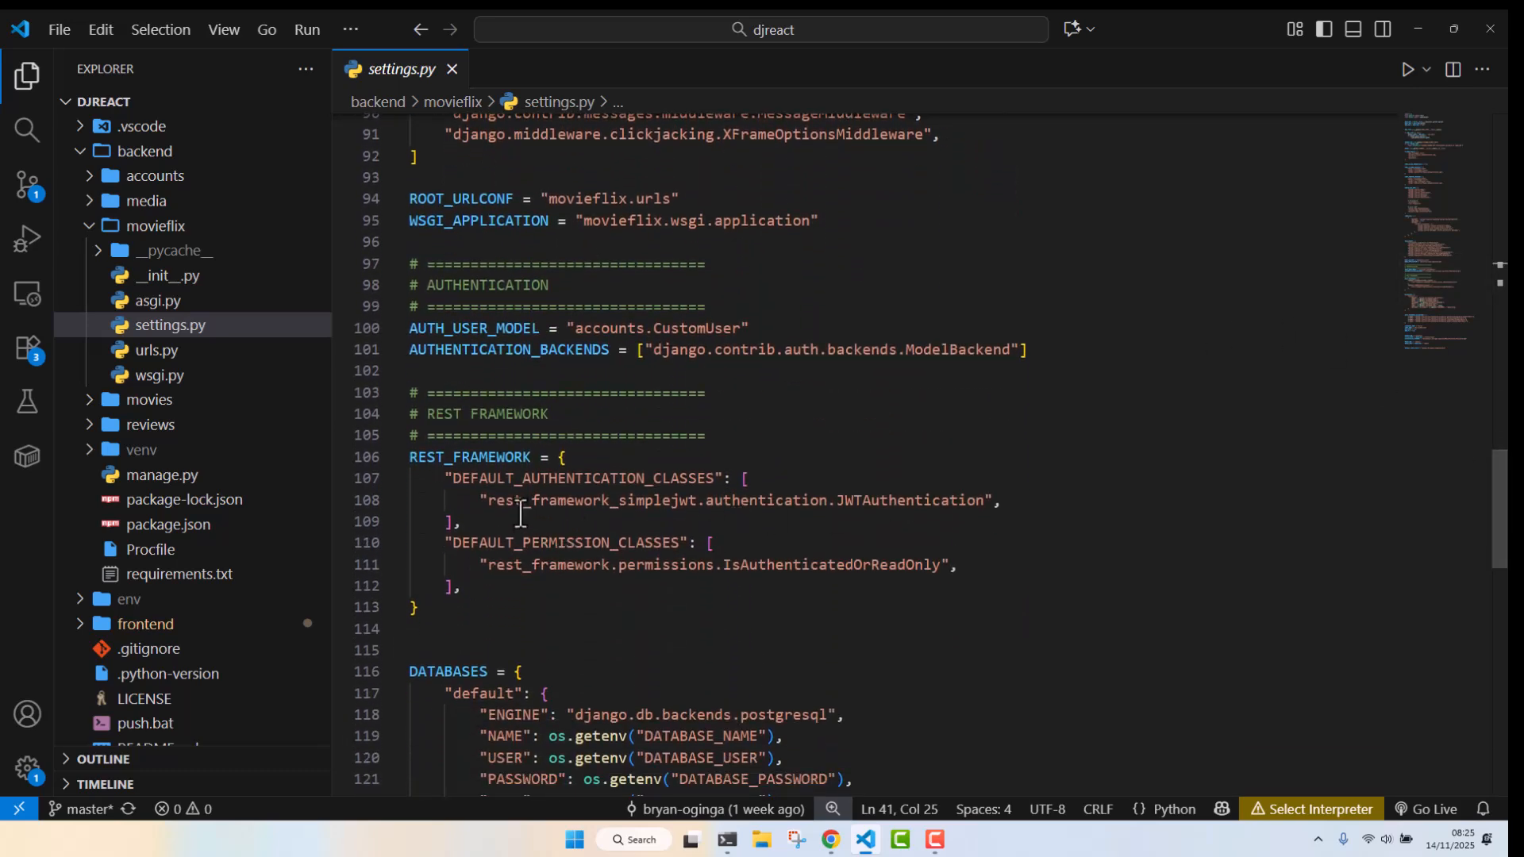
pyautogui.scroll(-4, 1270, 516)
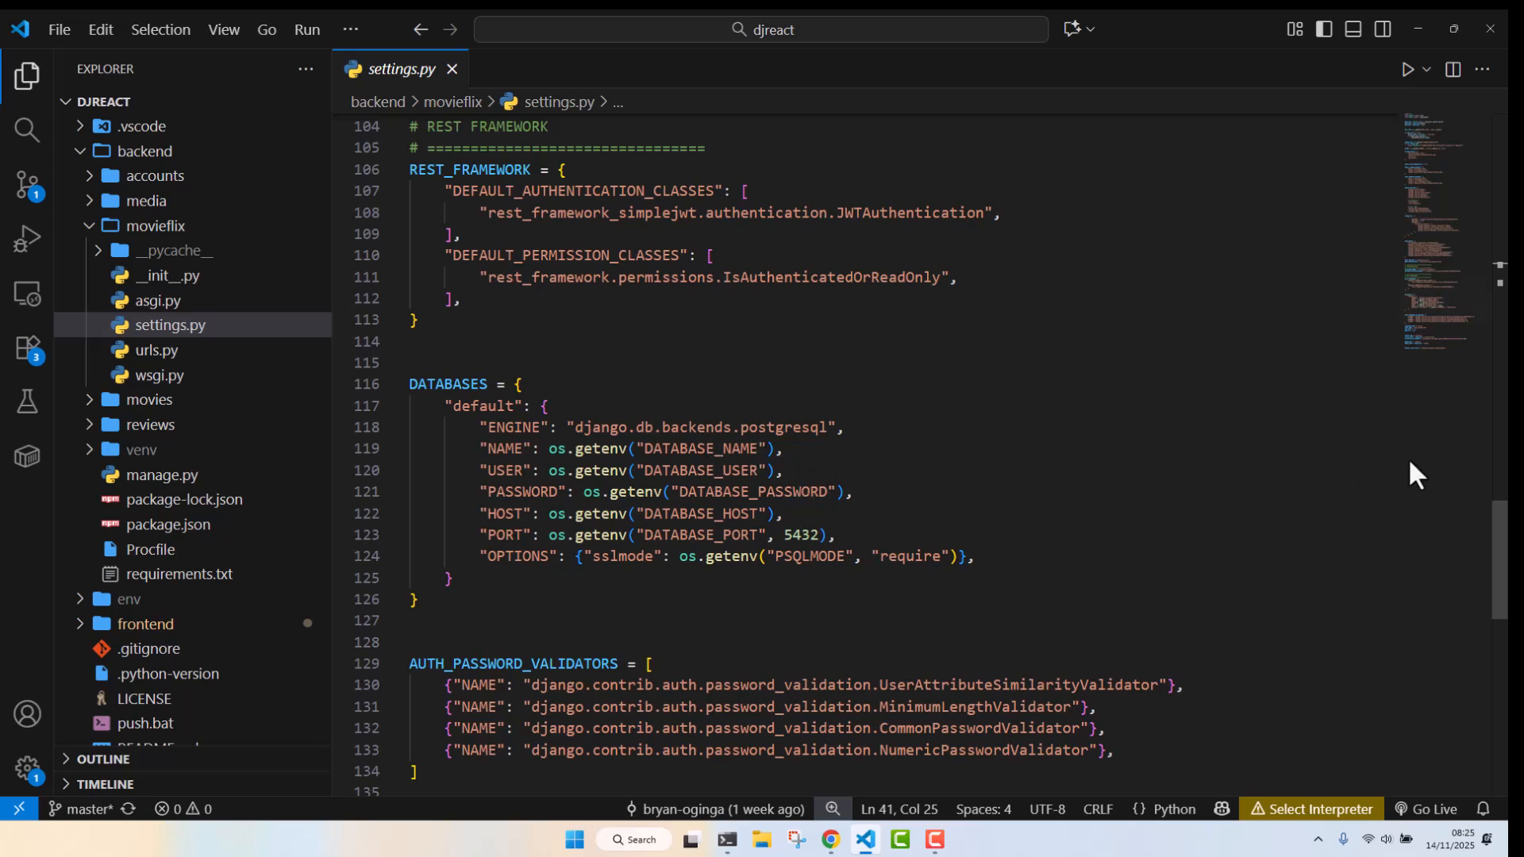
pyautogui.moveTo(1503, 550); pyautogui.dragTo(1504, 627)
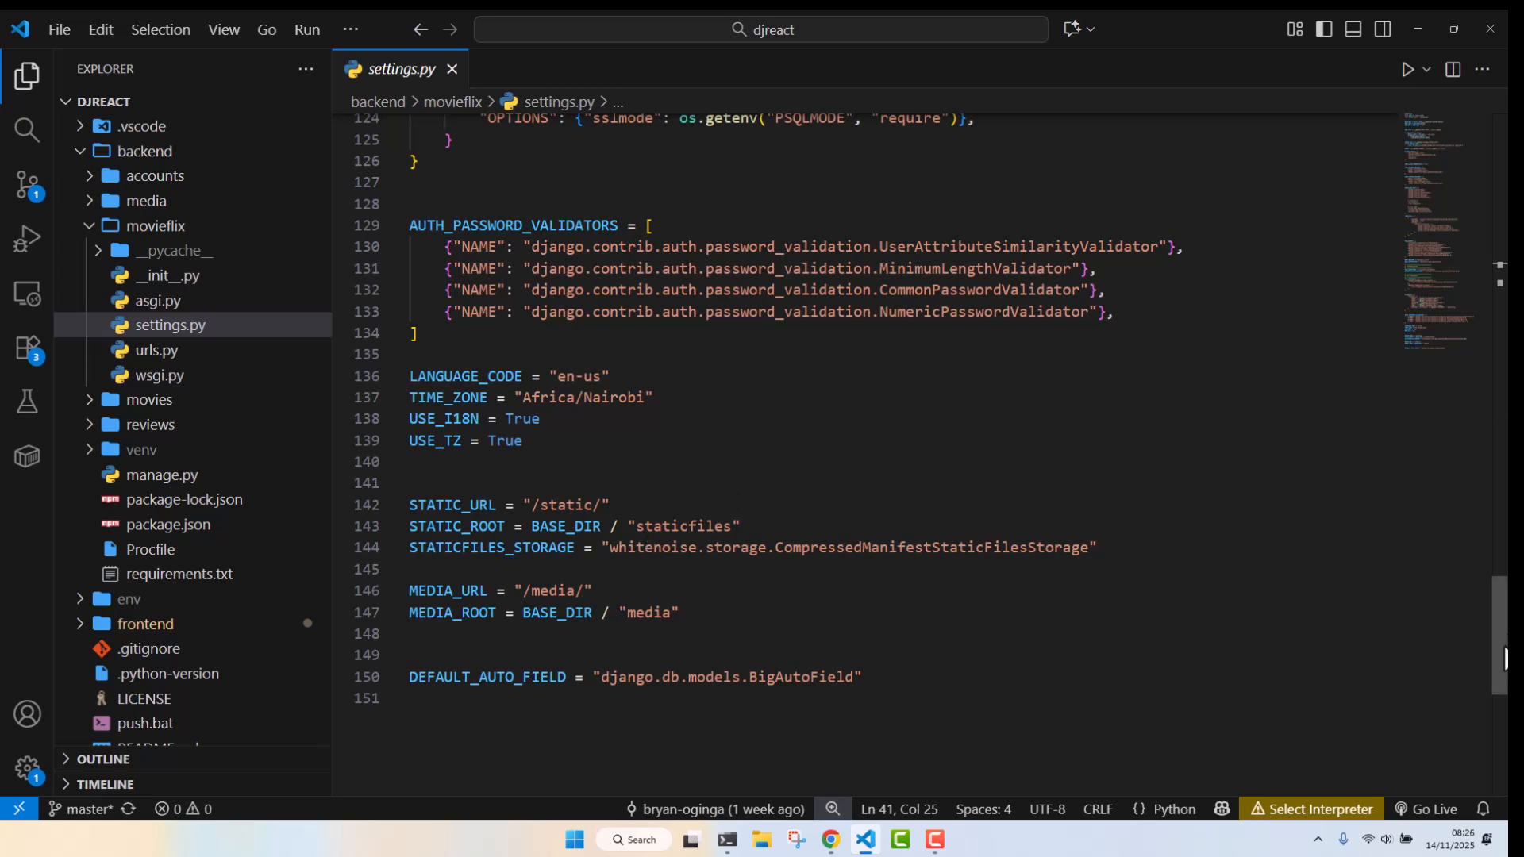
pyautogui.moveTo(1502, 675); pyautogui.dragTo(1503, 227)
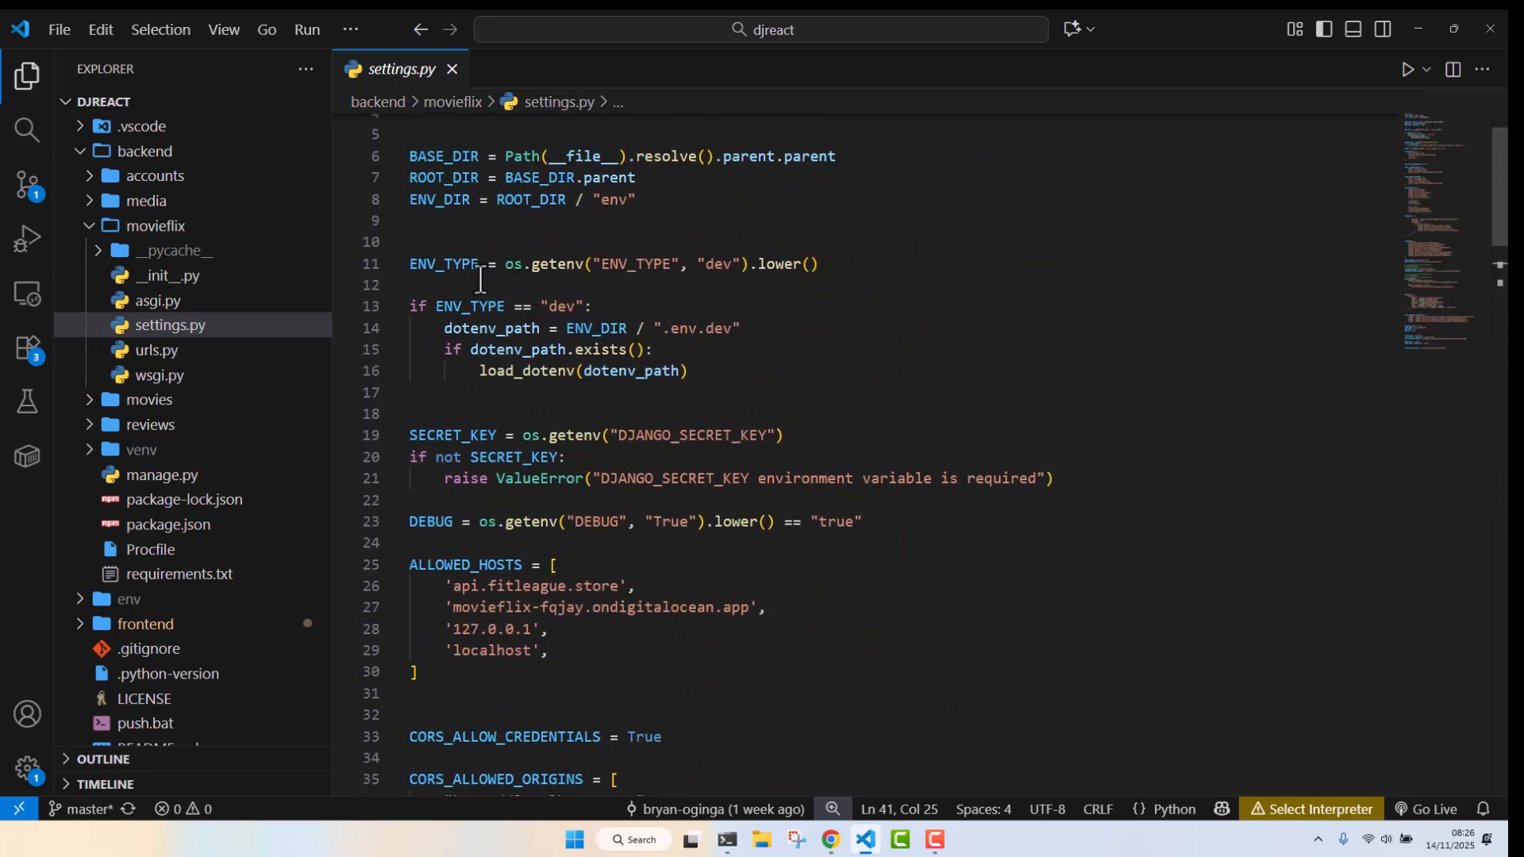
# Browse the project folders in the explorer, expanding the frontend src, components and services/api folders
pyautogui.click(165, 228)
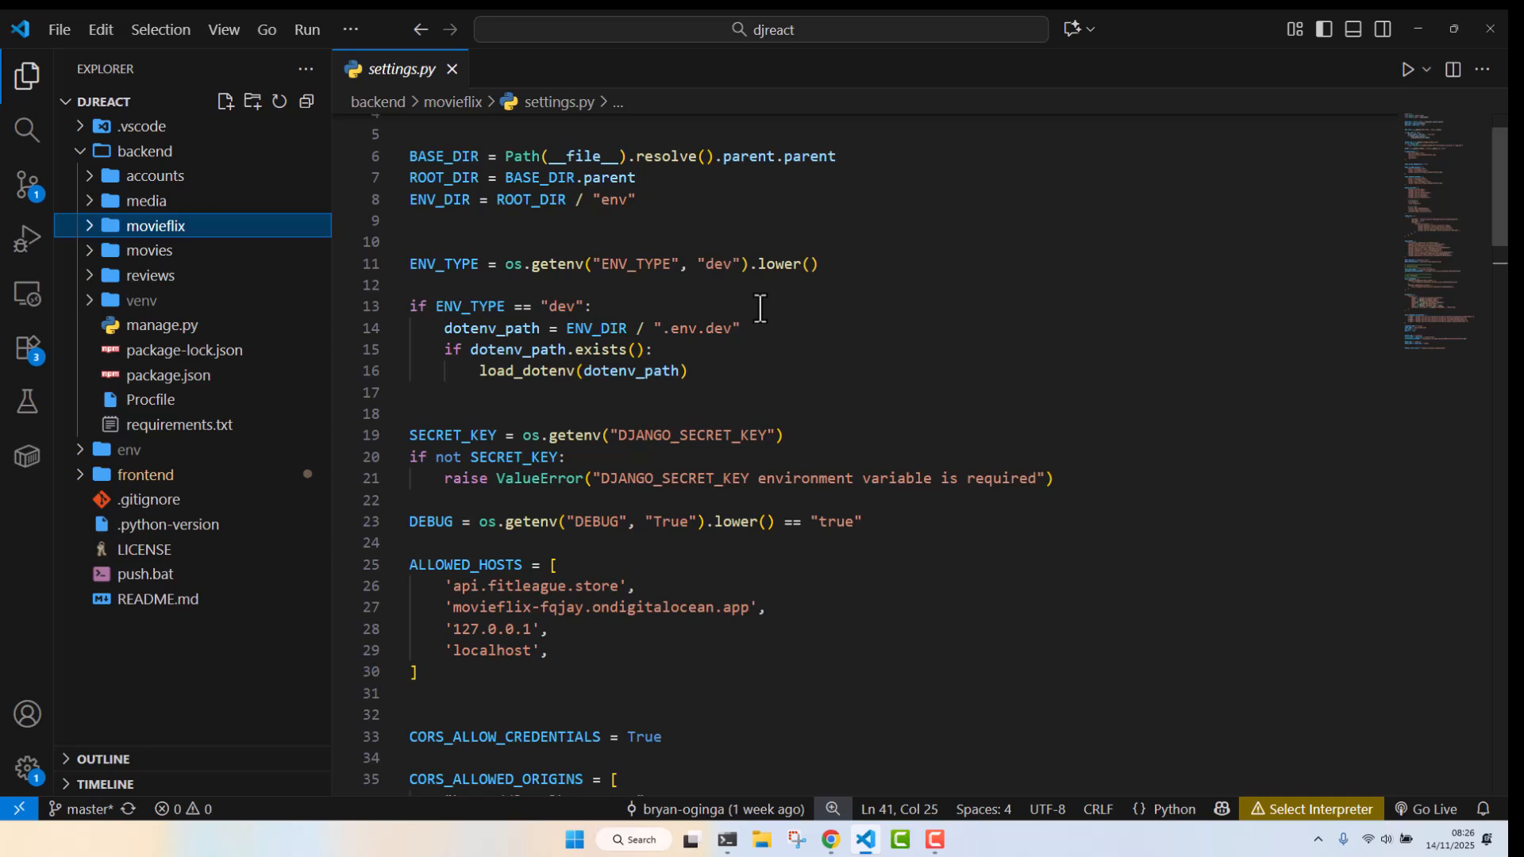
pyautogui.click(176, 259)
pyautogui.click(181, 260)
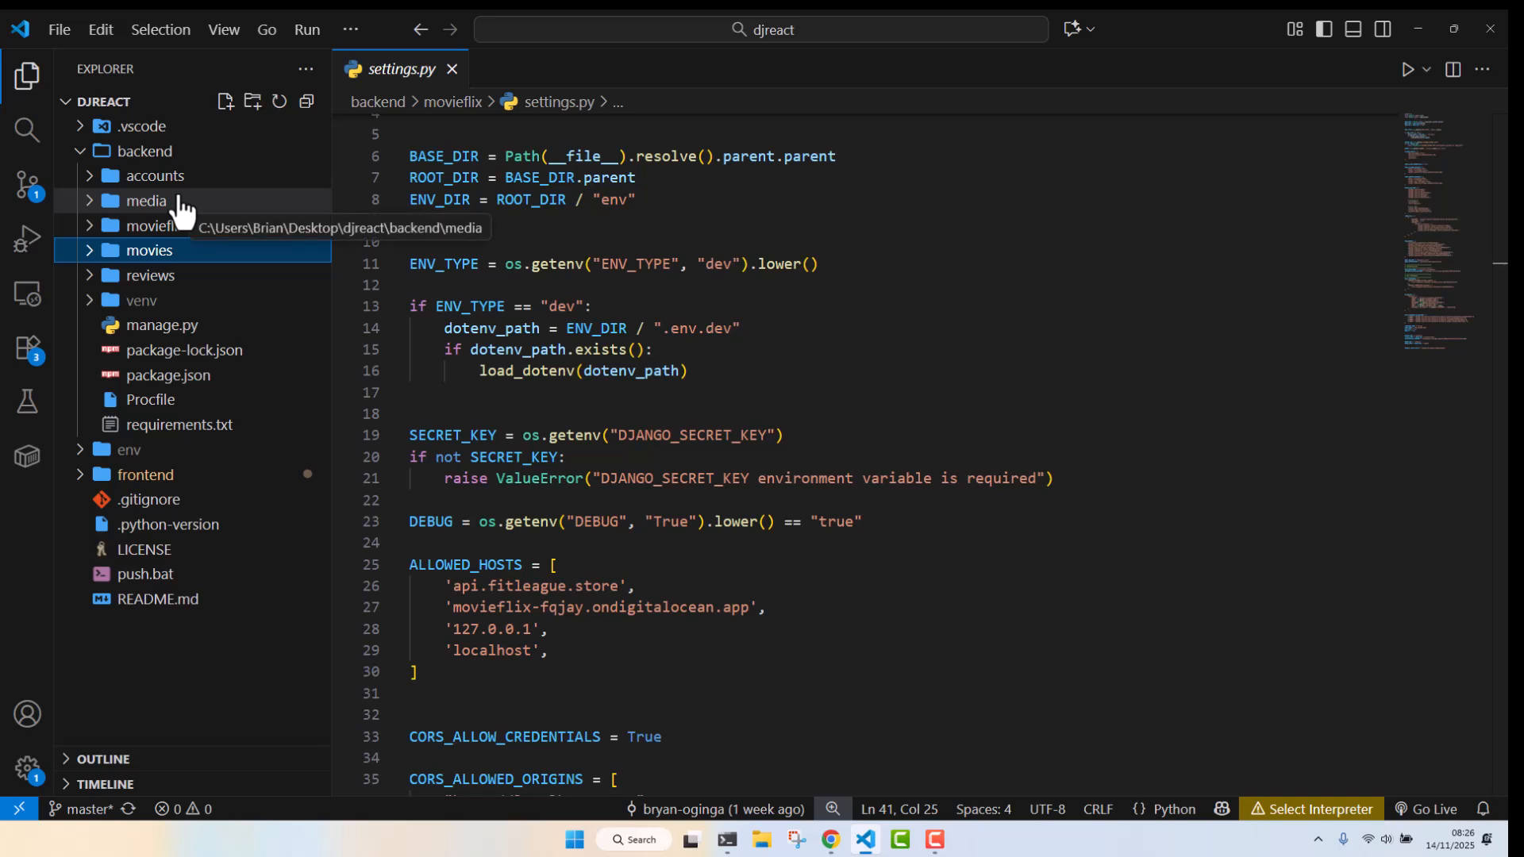
pyautogui.click(158, 153)
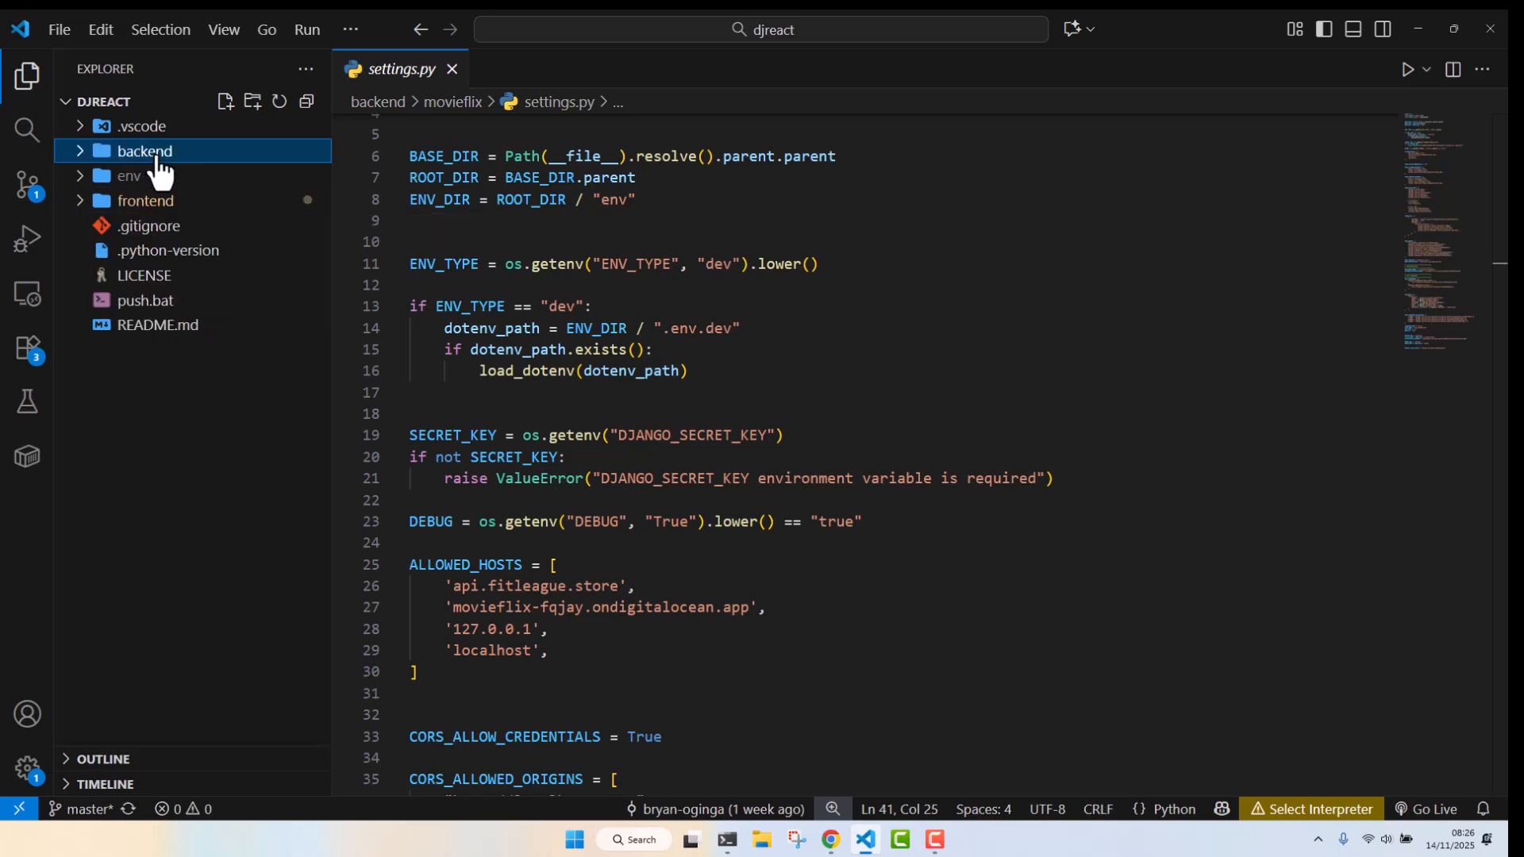
pyautogui.click(181, 208)
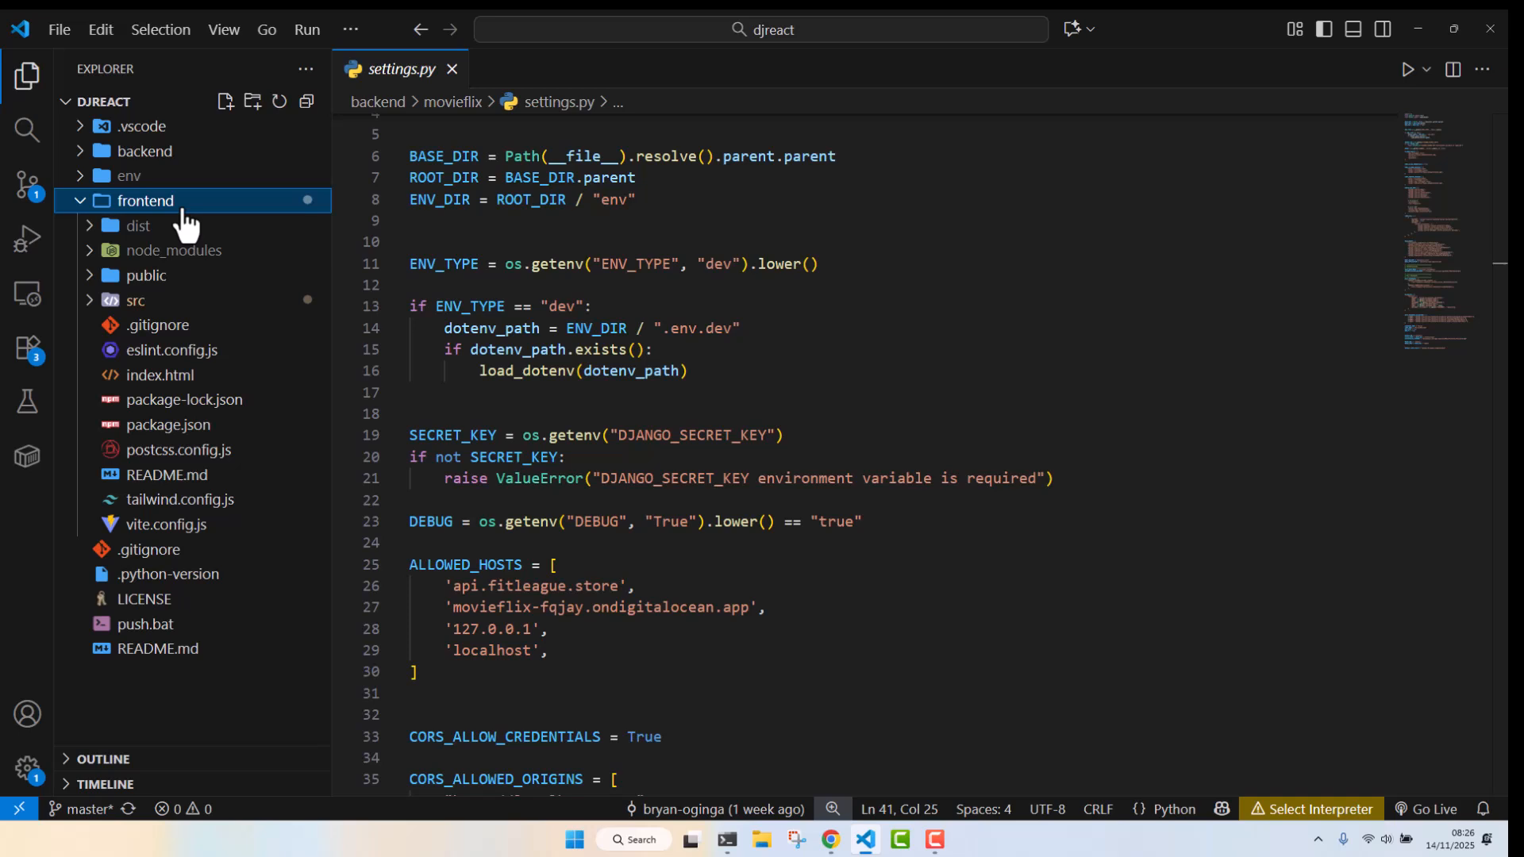
pyautogui.click(169, 308)
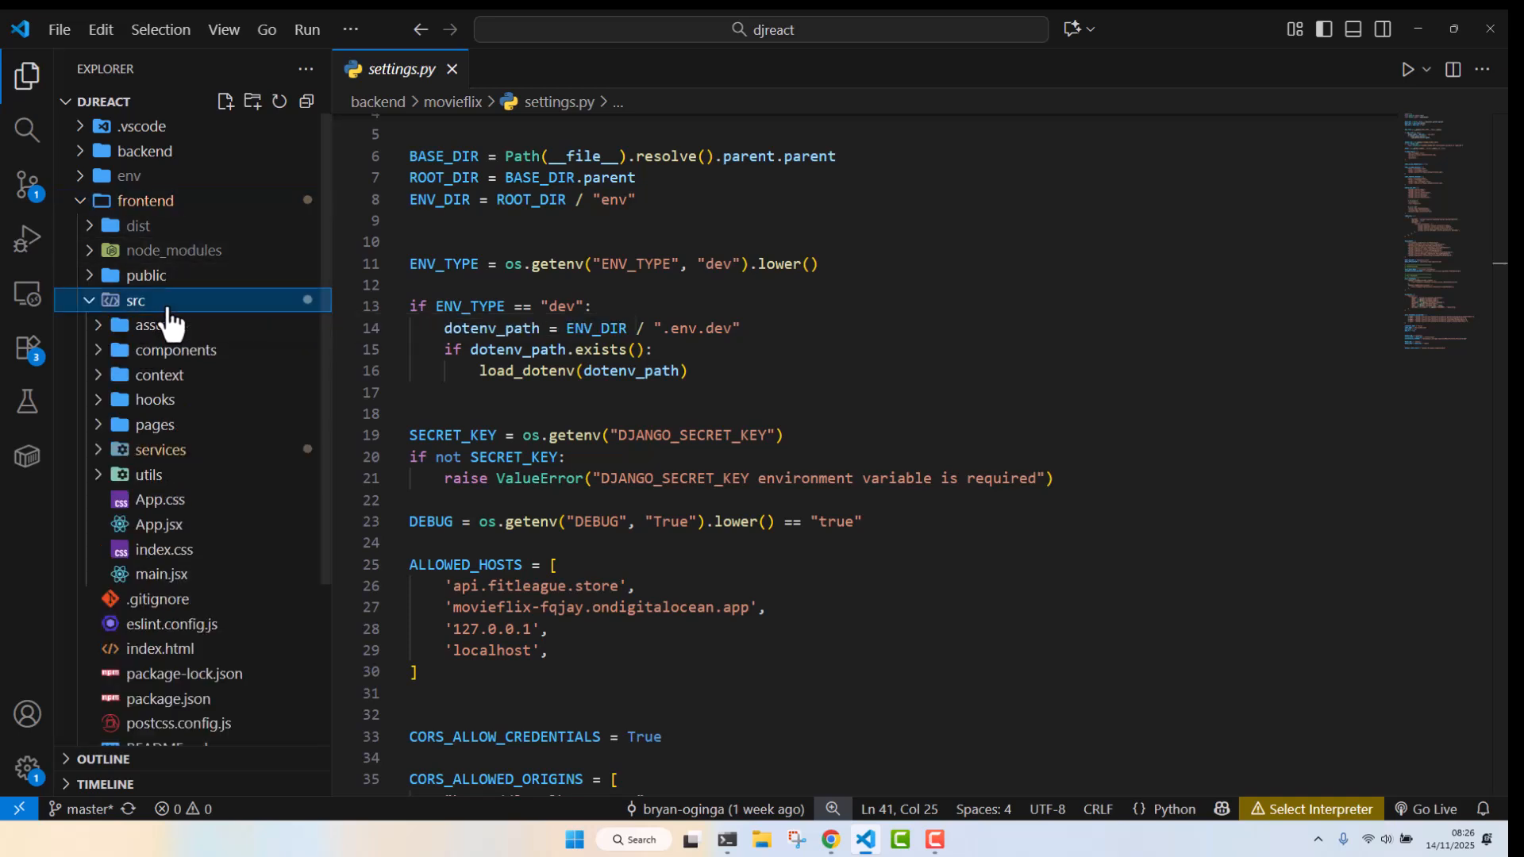
pyautogui.click(215, 354)
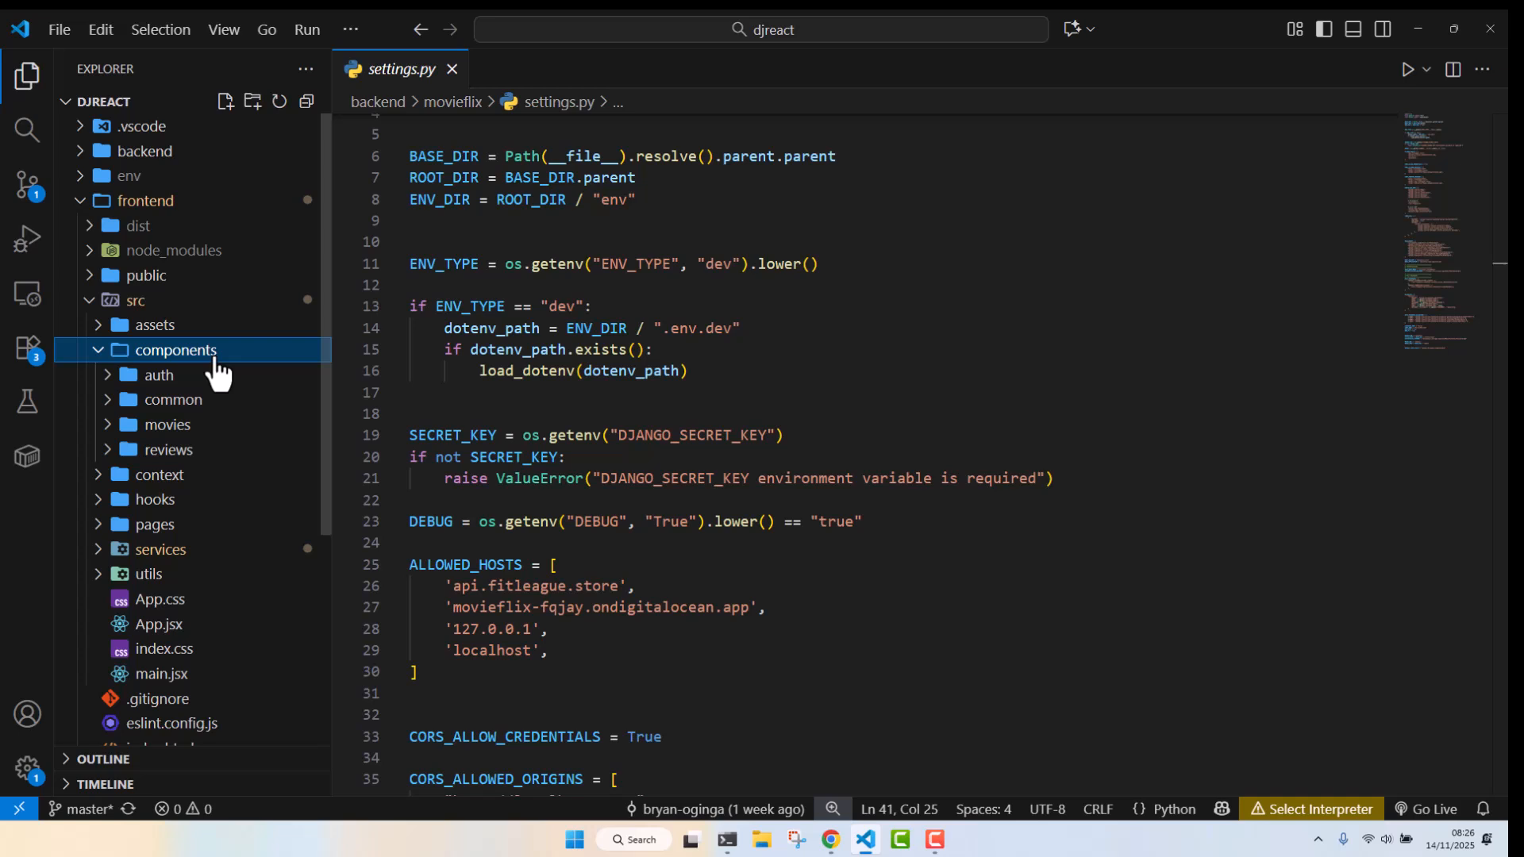
pyautogui.click(215, 357)
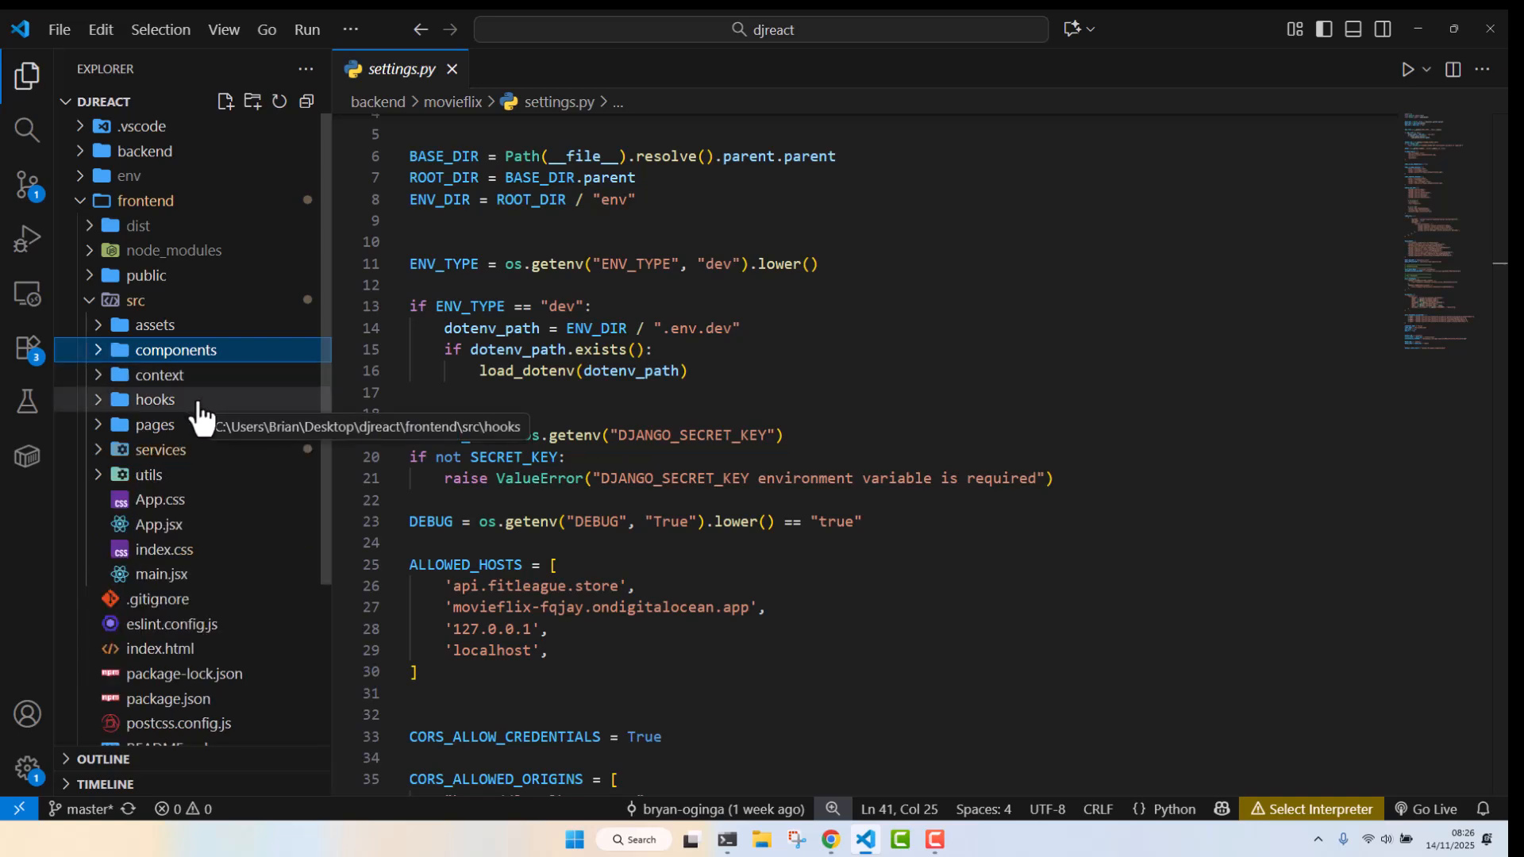
pyautogui.click(189, 459)
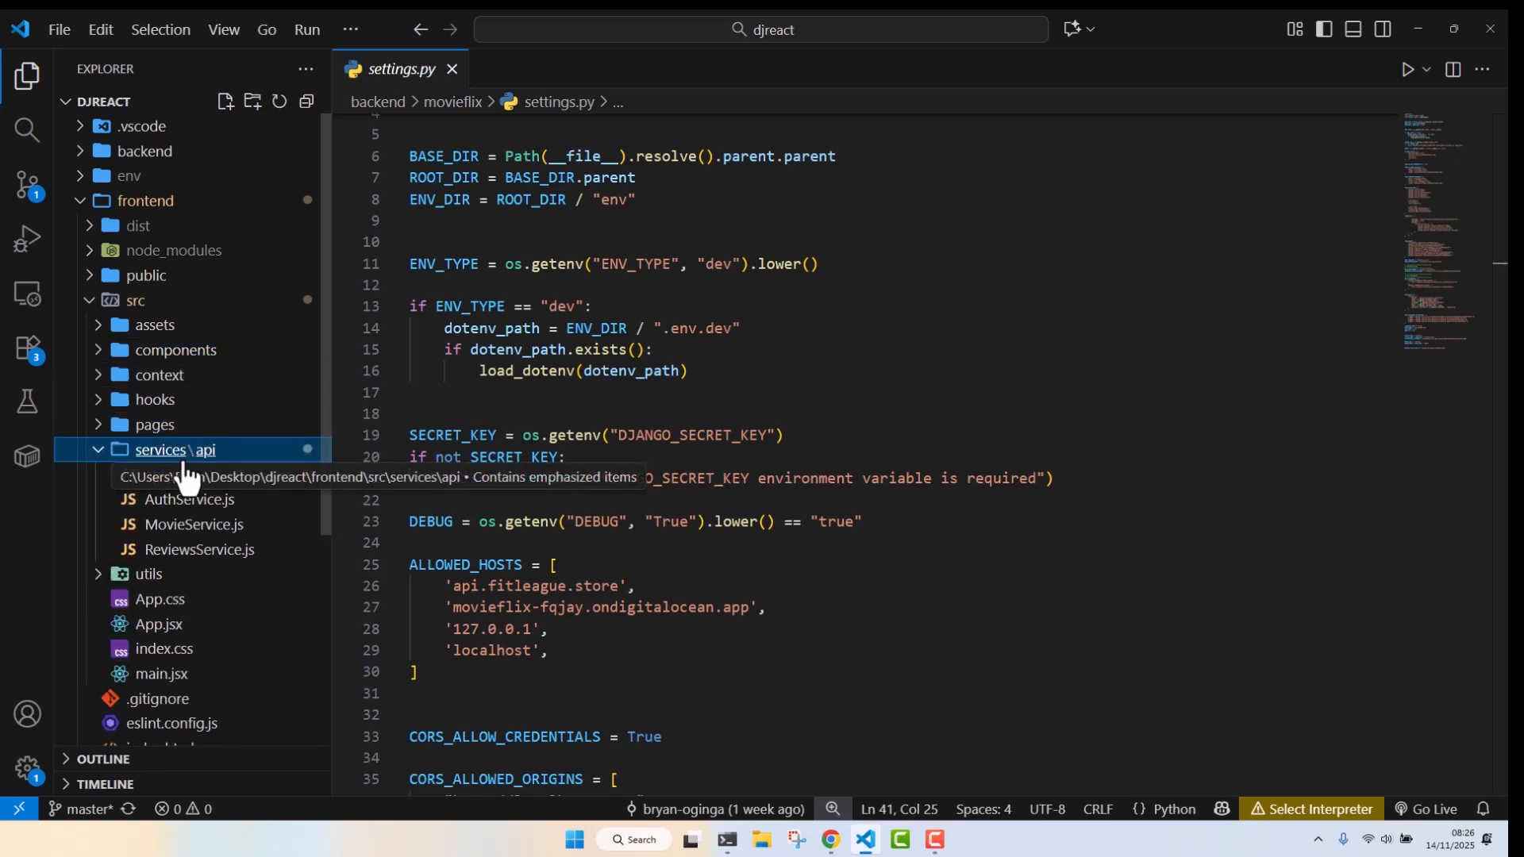
pyautogui.click(229, 459)
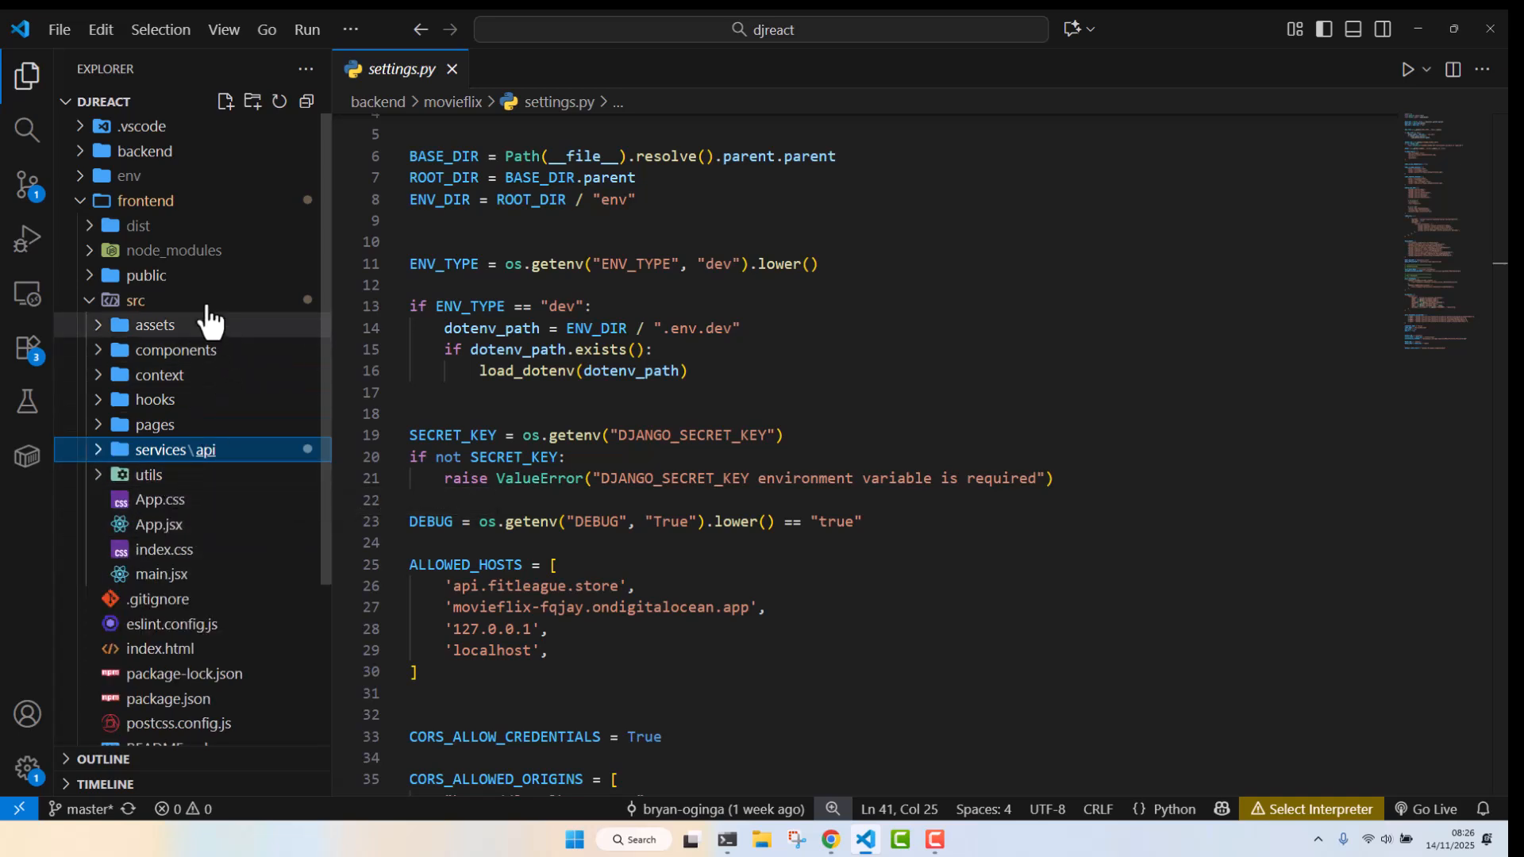
pyautogui.click(152, 205)
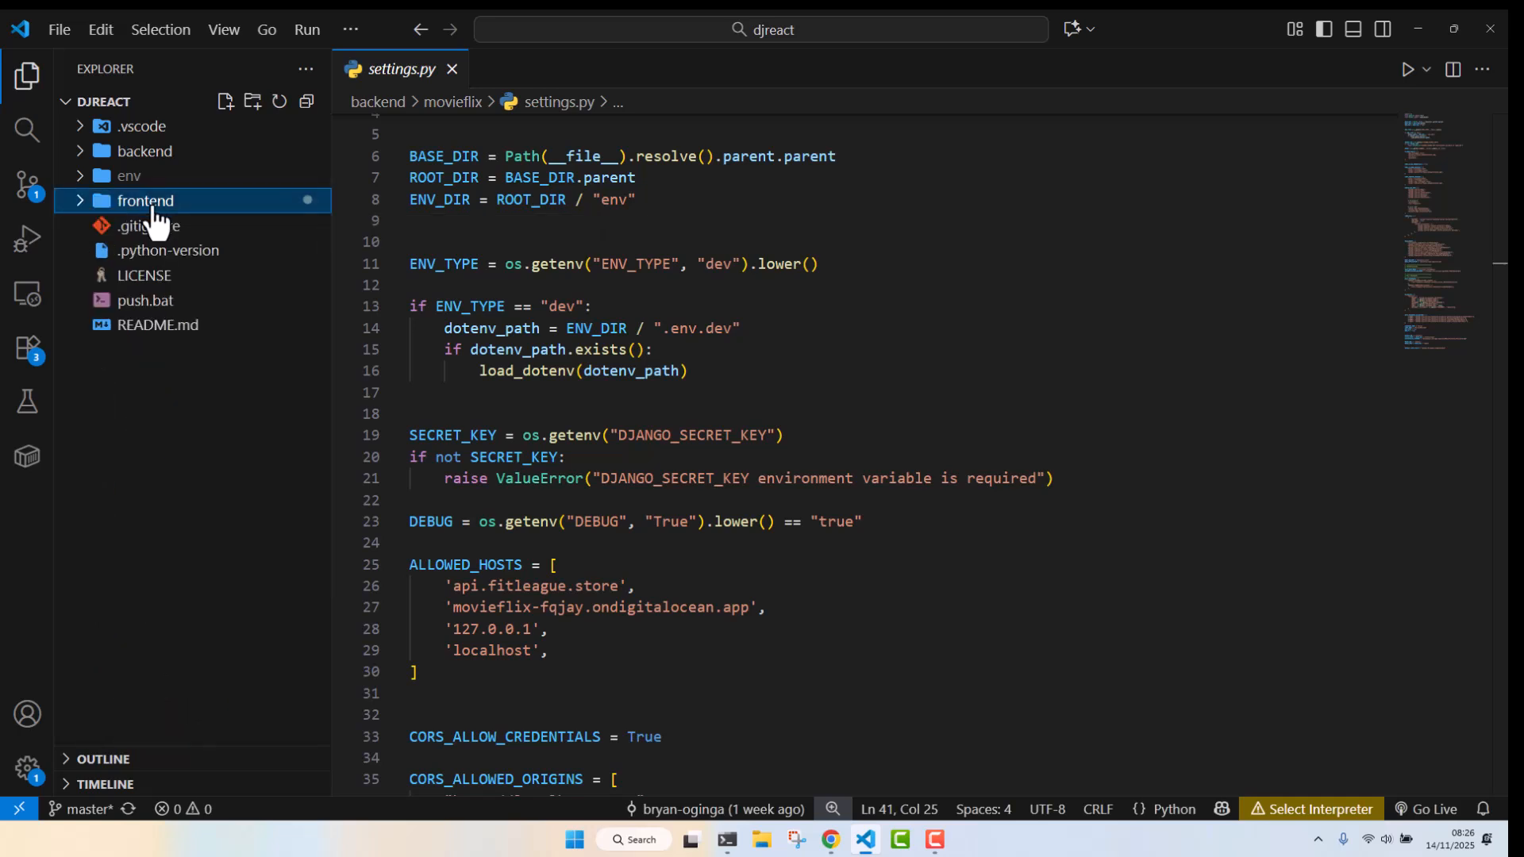
# Collapse the backend folder and close the settings.py editor
pyautogui.click(156, 156)
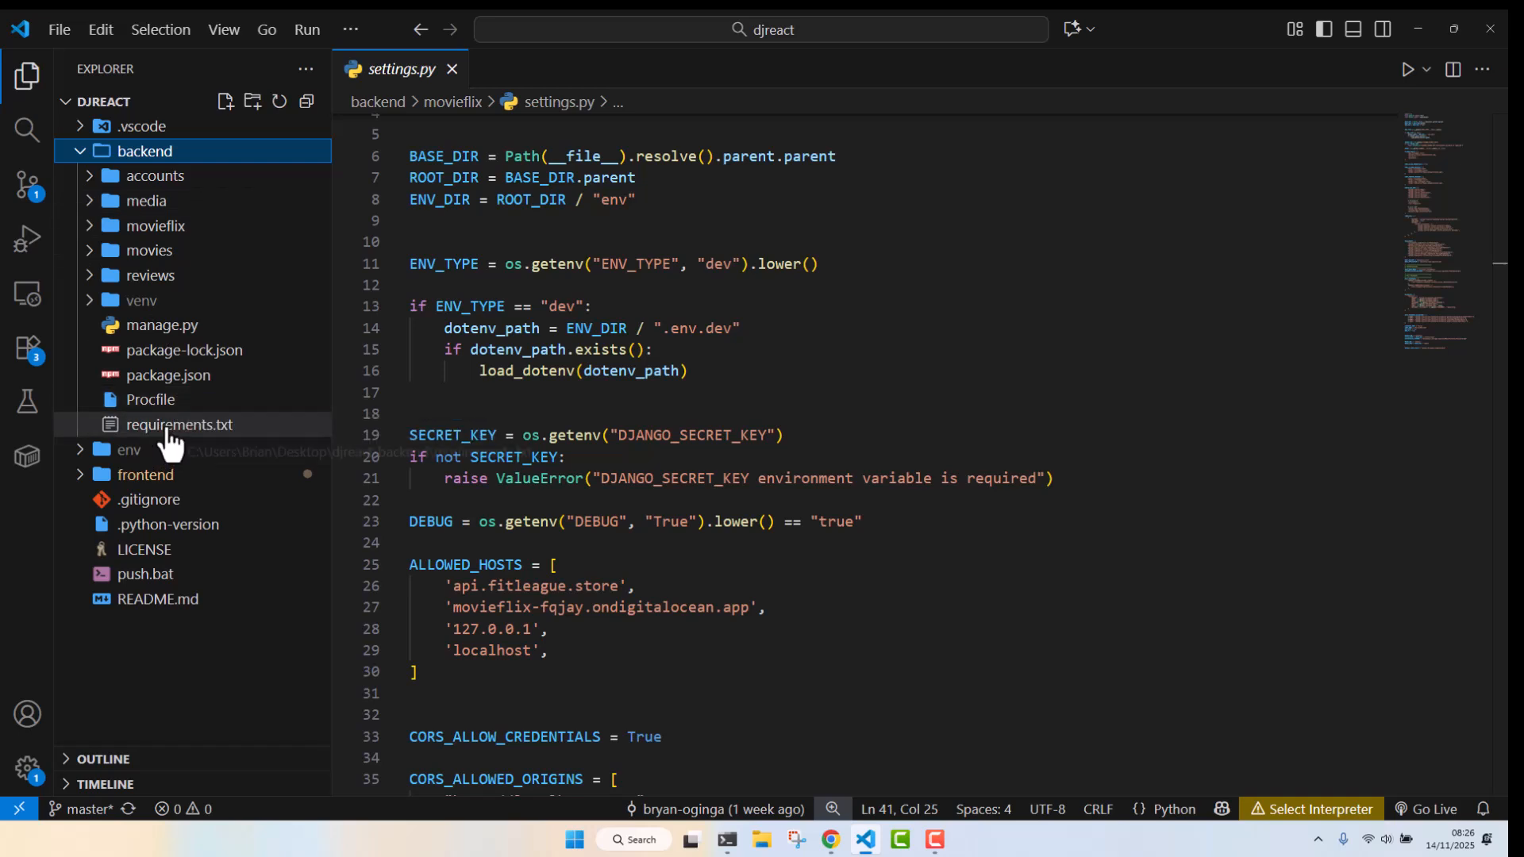
pyautogui.click(183, 170)
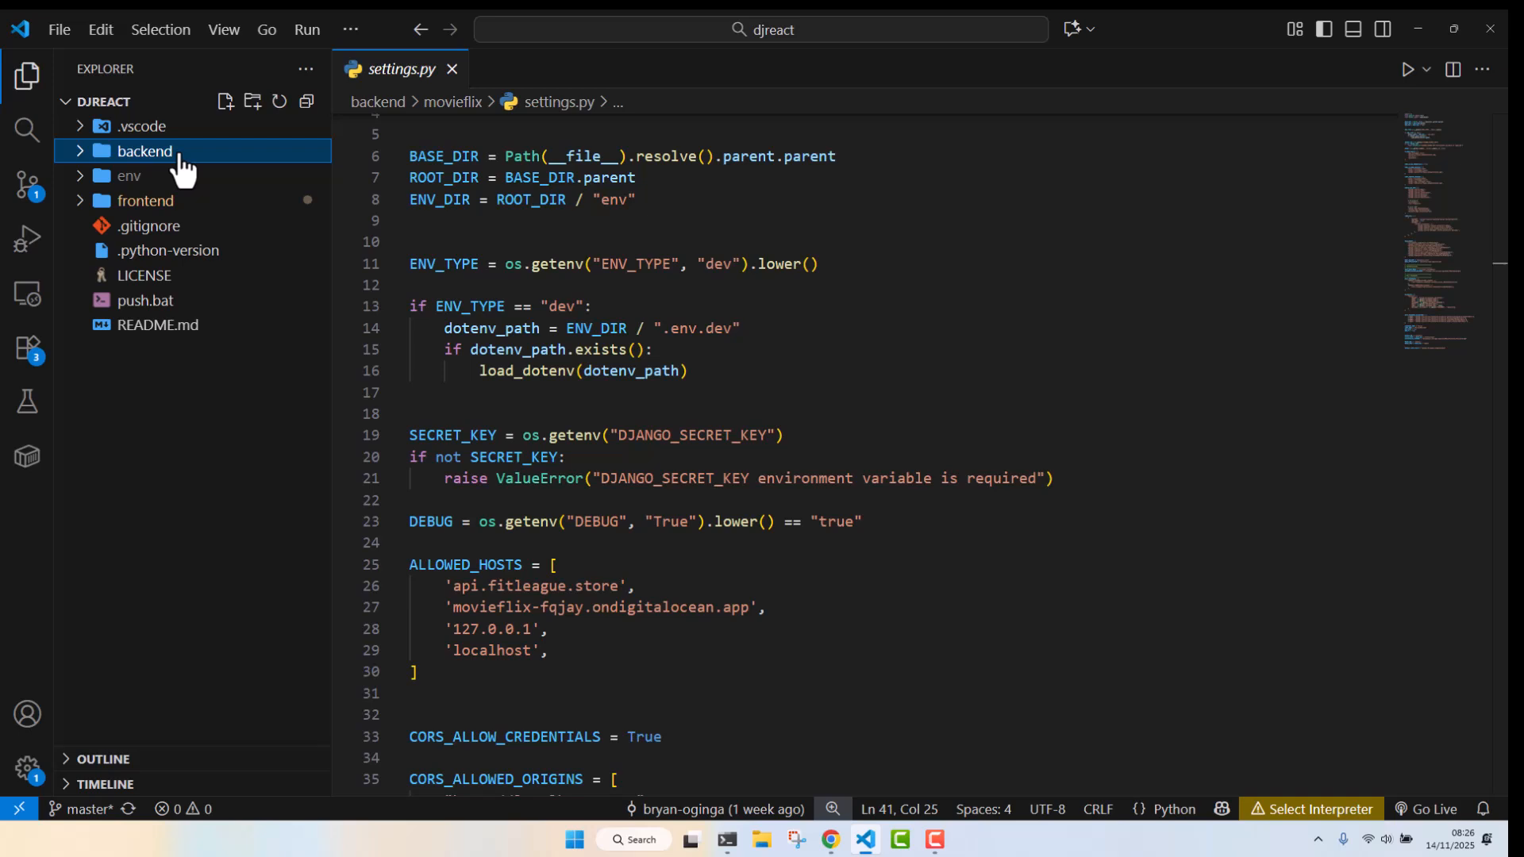
pyautogui.click(453, 69)
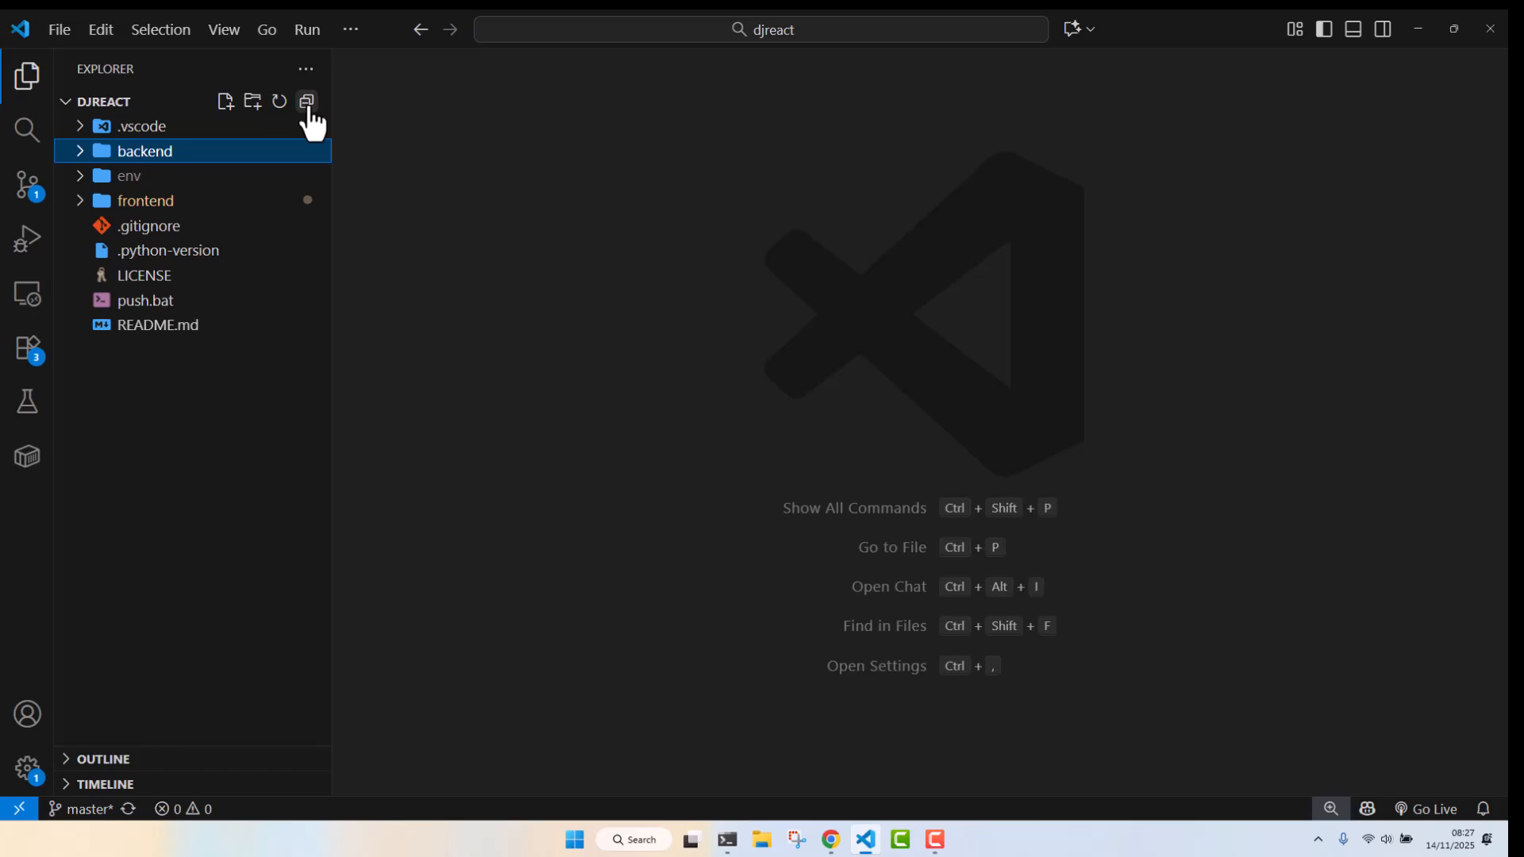
# Switch to the terminal, stop the running Django server and clear the screen
pyautogui.click(730, 842)
pyautogui.click(107, 19)
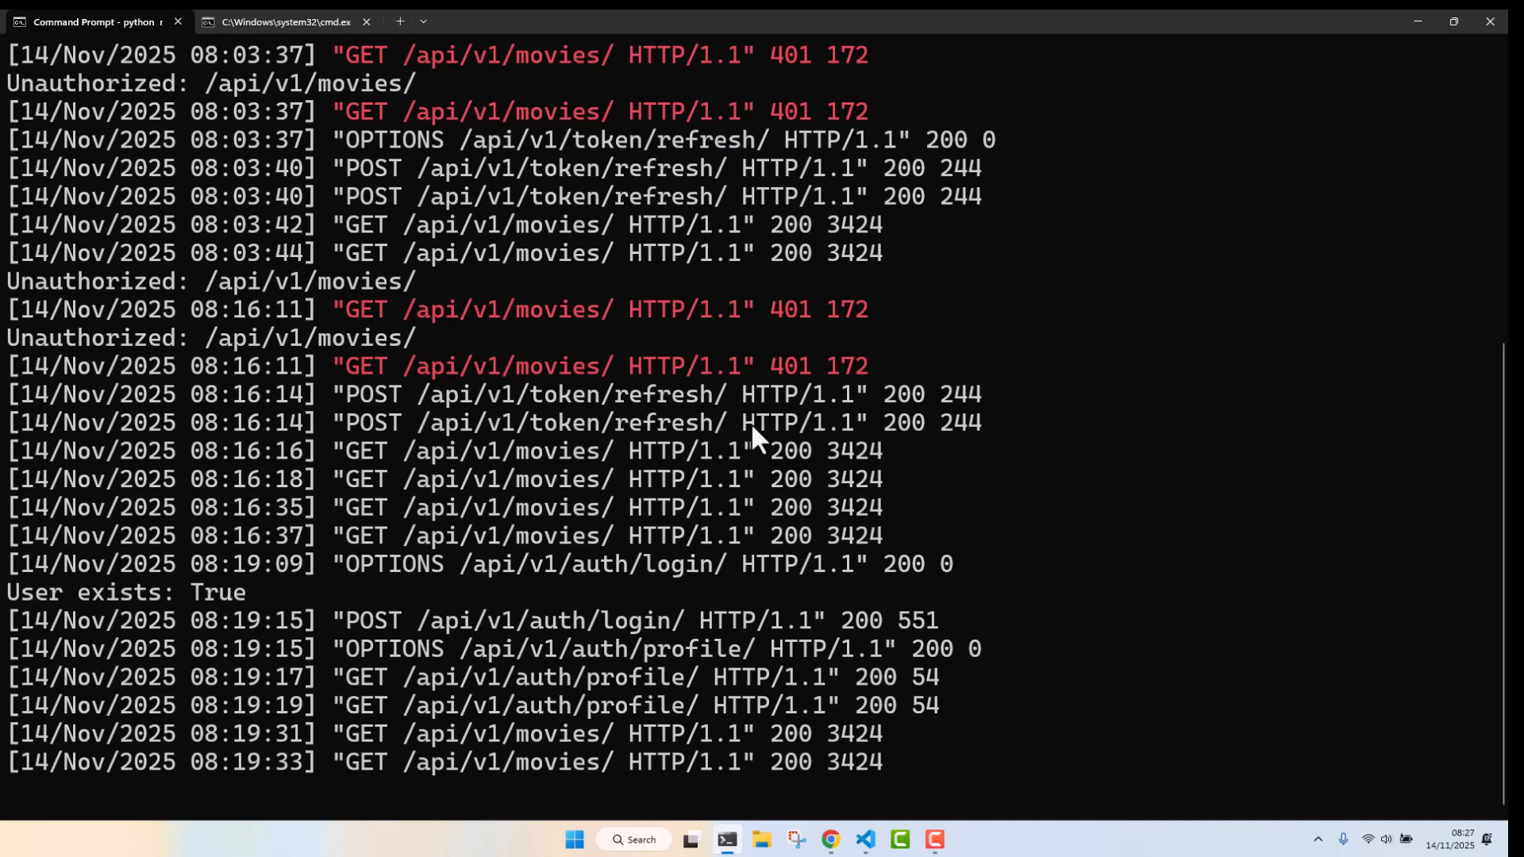
pyautogui.hotkey('ctrl', 'c')
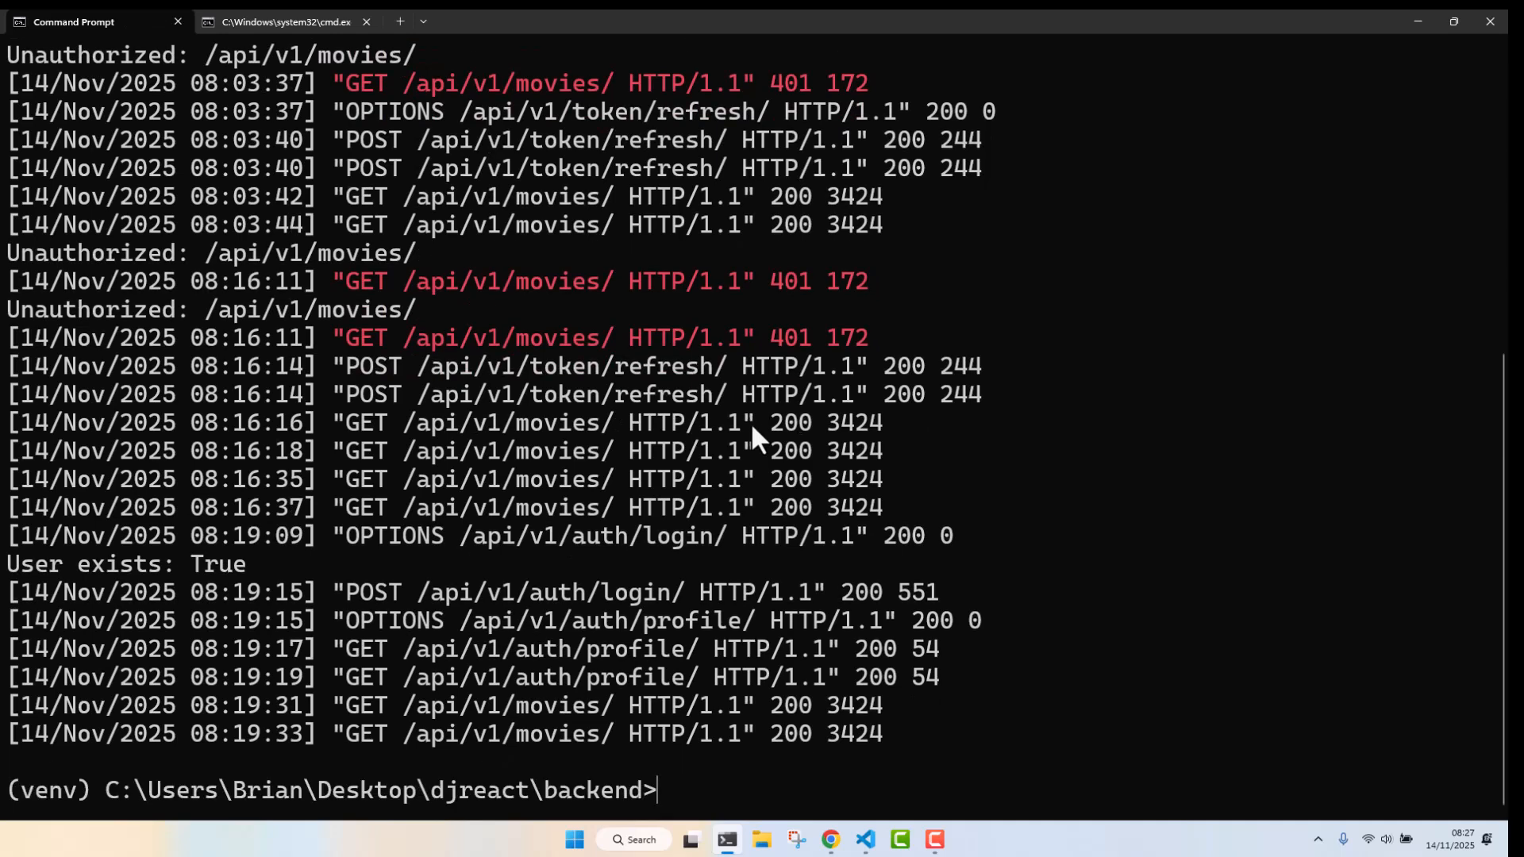
pyautogui.write('cls')
pyautogui.press('Return')
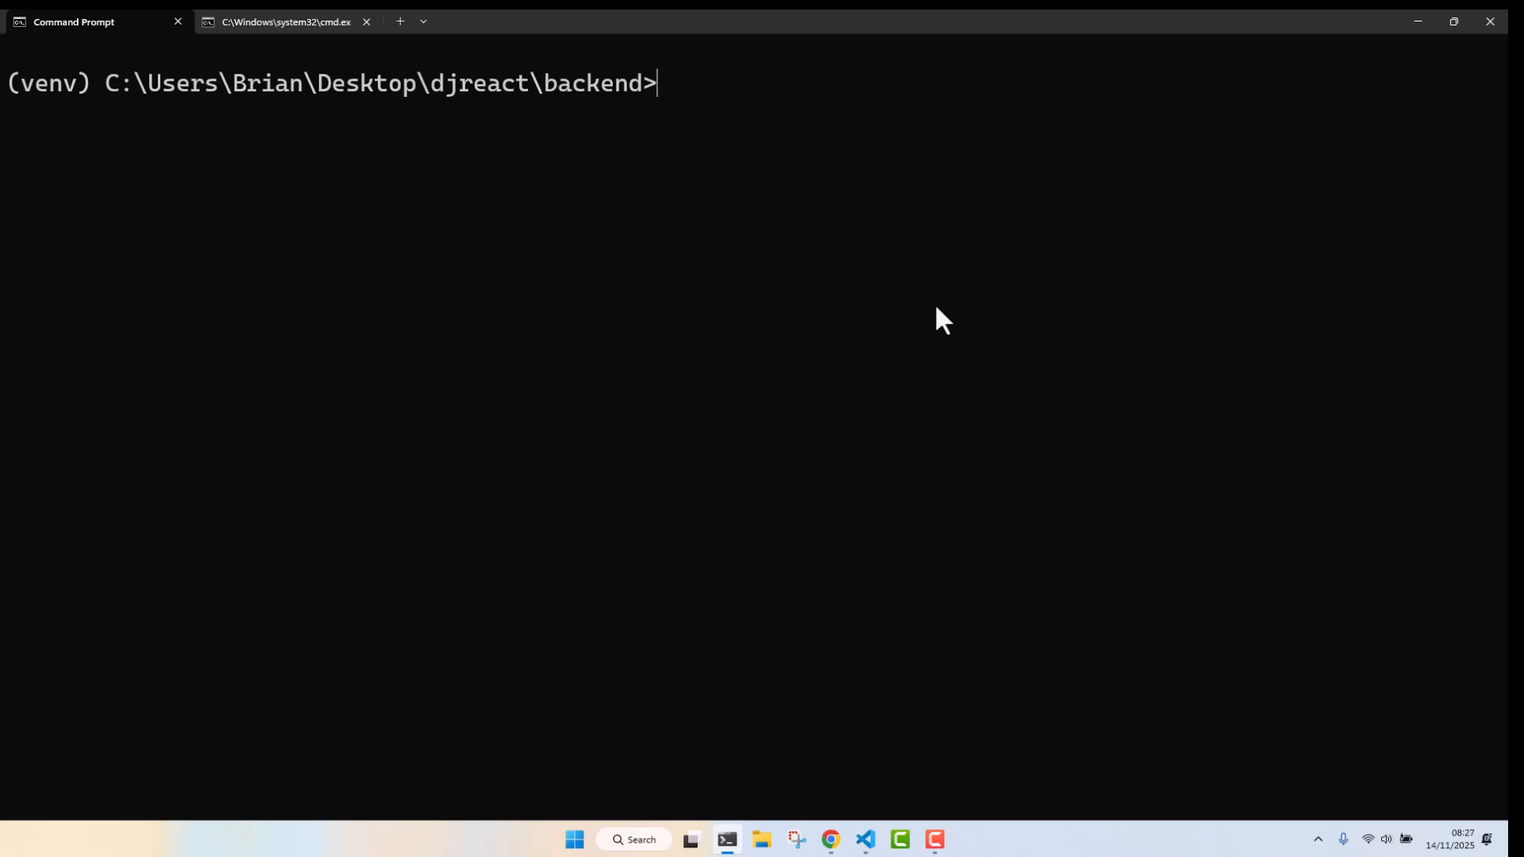
# Move up to the djreact project root and run push.bat with the commit message Deployment
pyautogui.write('cd ..')
pyautogui.press('Return')
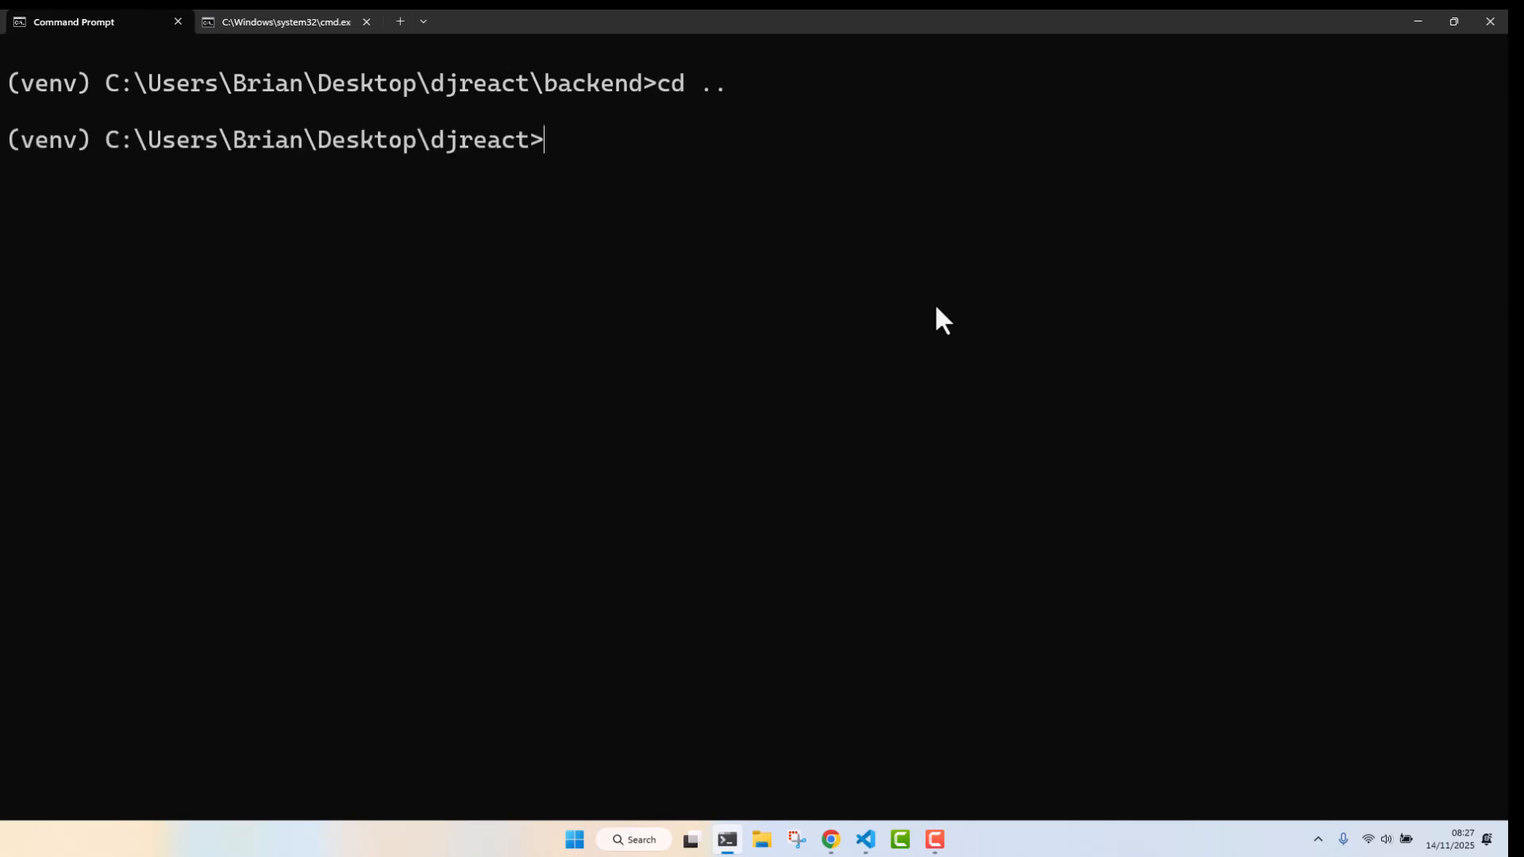
pyautogui.write('push.bat')
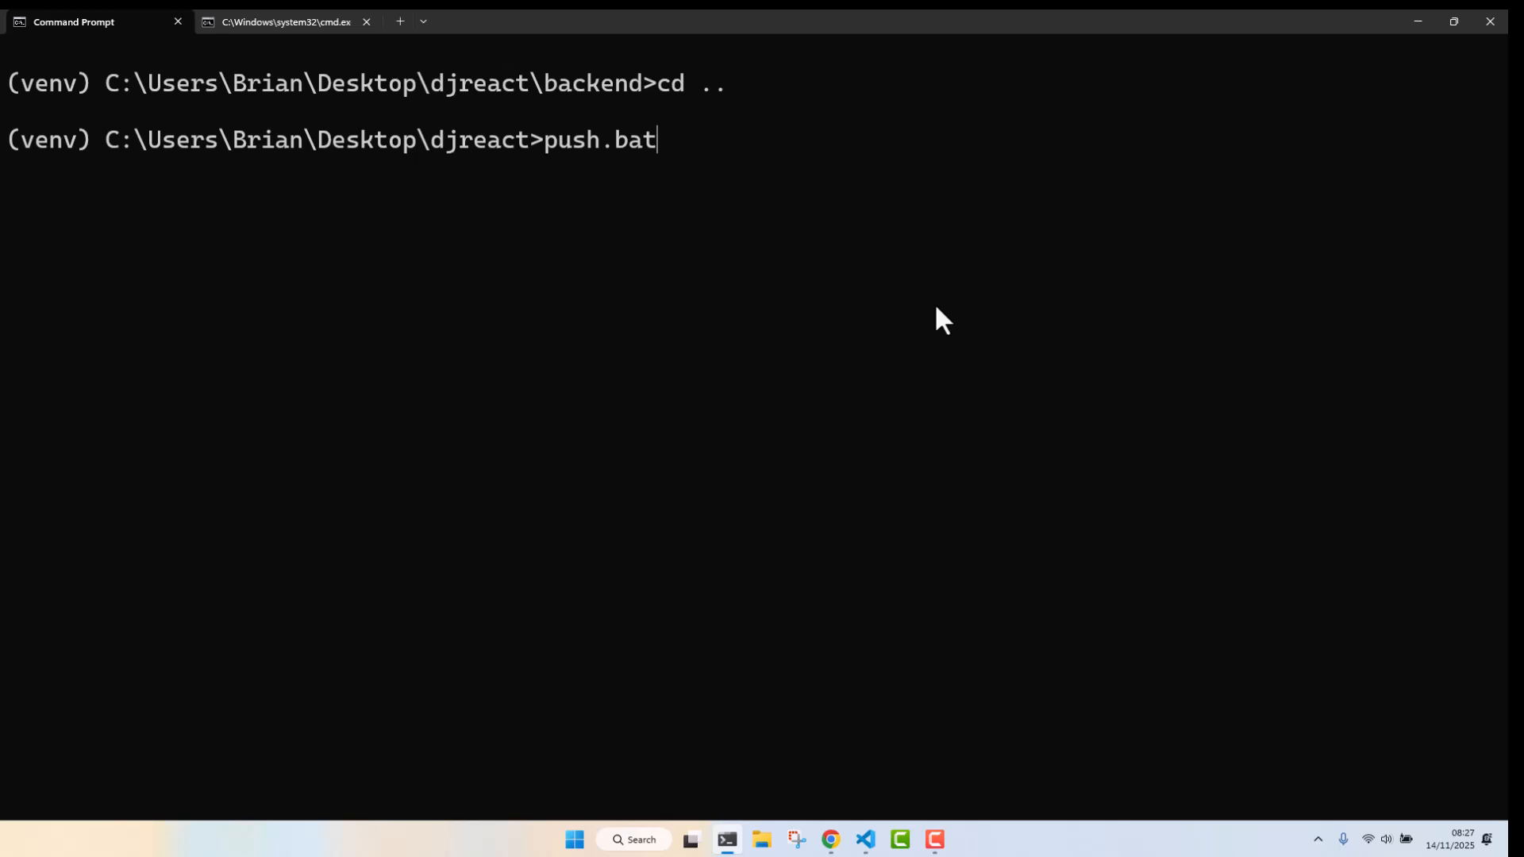
pyautogui.press('Return')
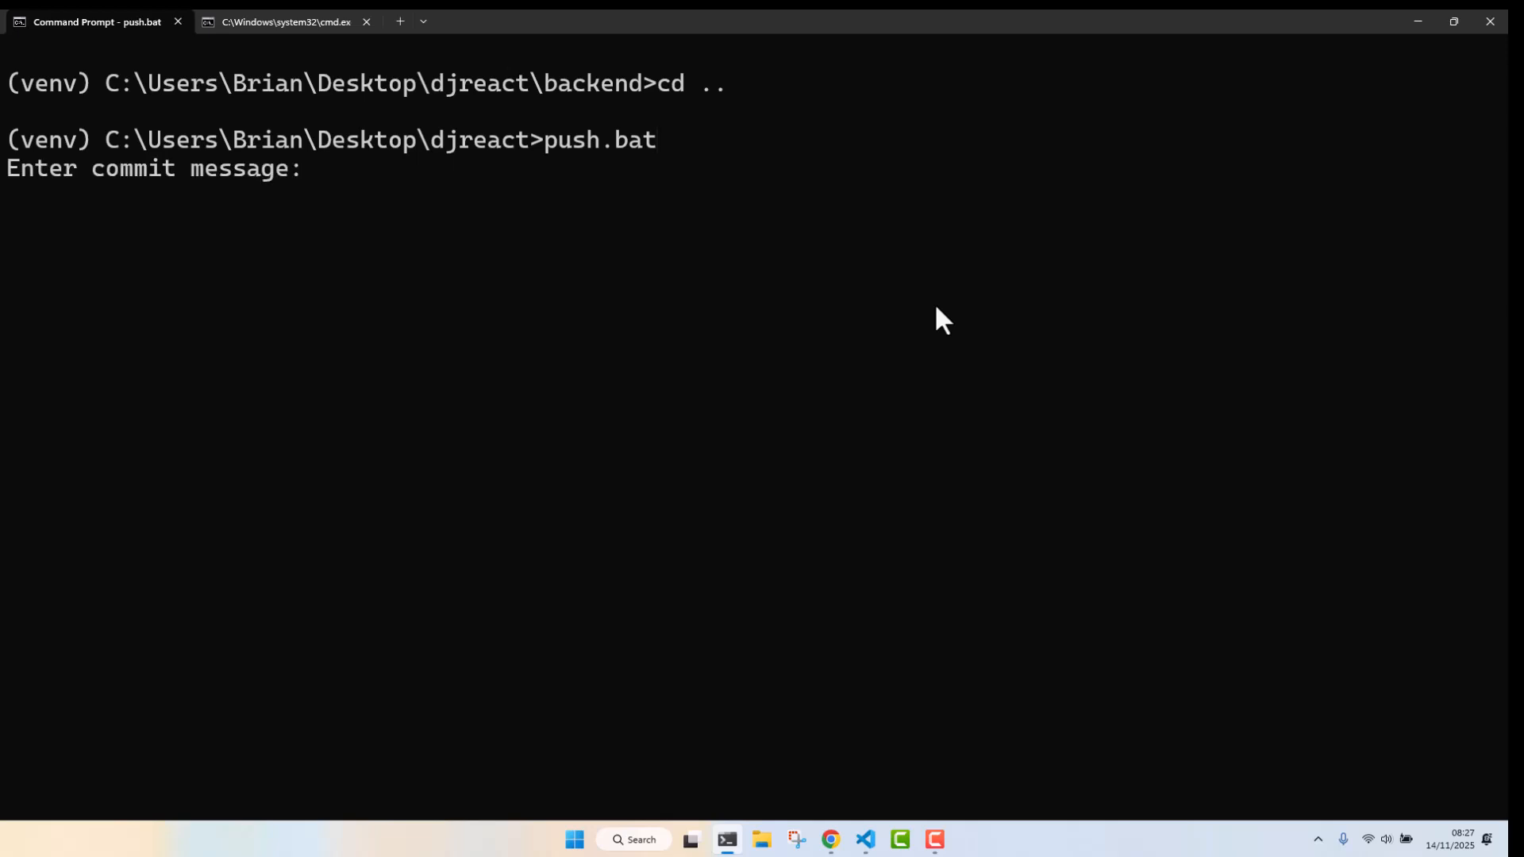
pyautogui.write('Deployment')
pyautogui.press('Return')
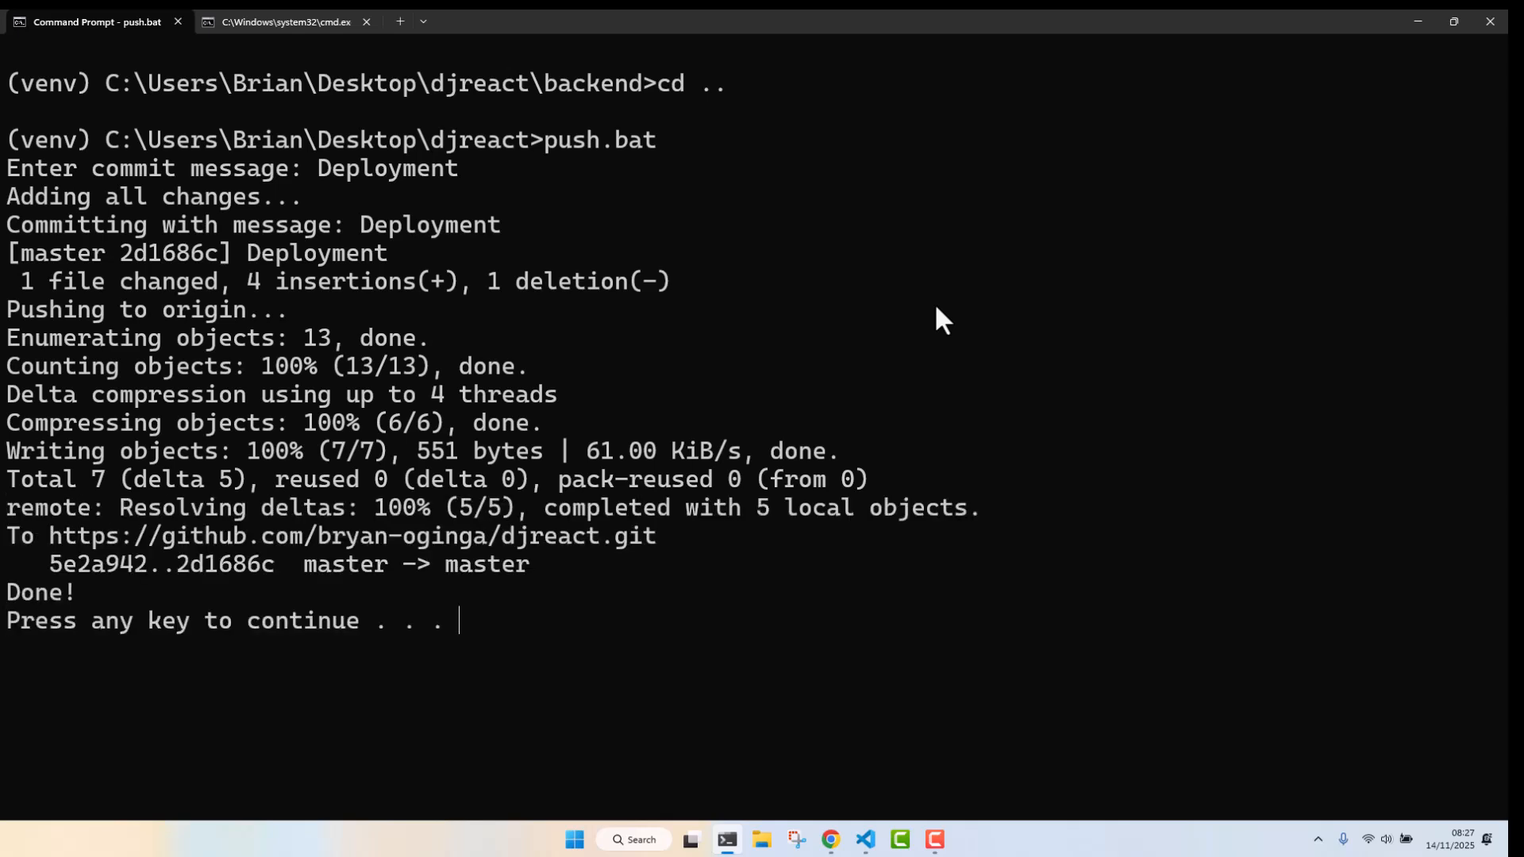
pyautogui.press('Return')
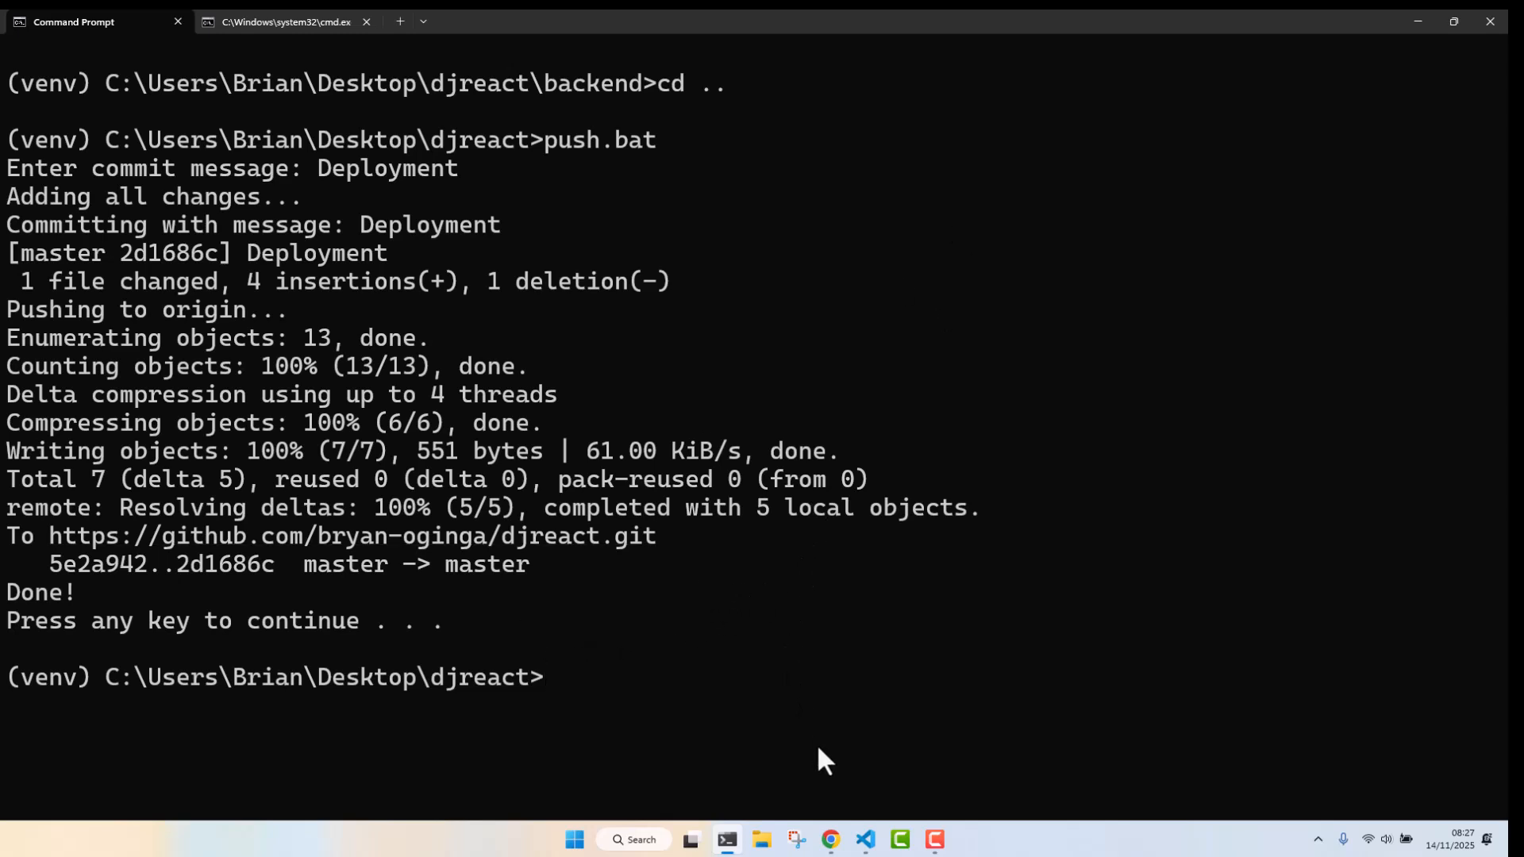
# Switch to the DigitalOcean App Platform page in the browser and start creating an app from GitHub
pyautogui.moveTo(836, 843)
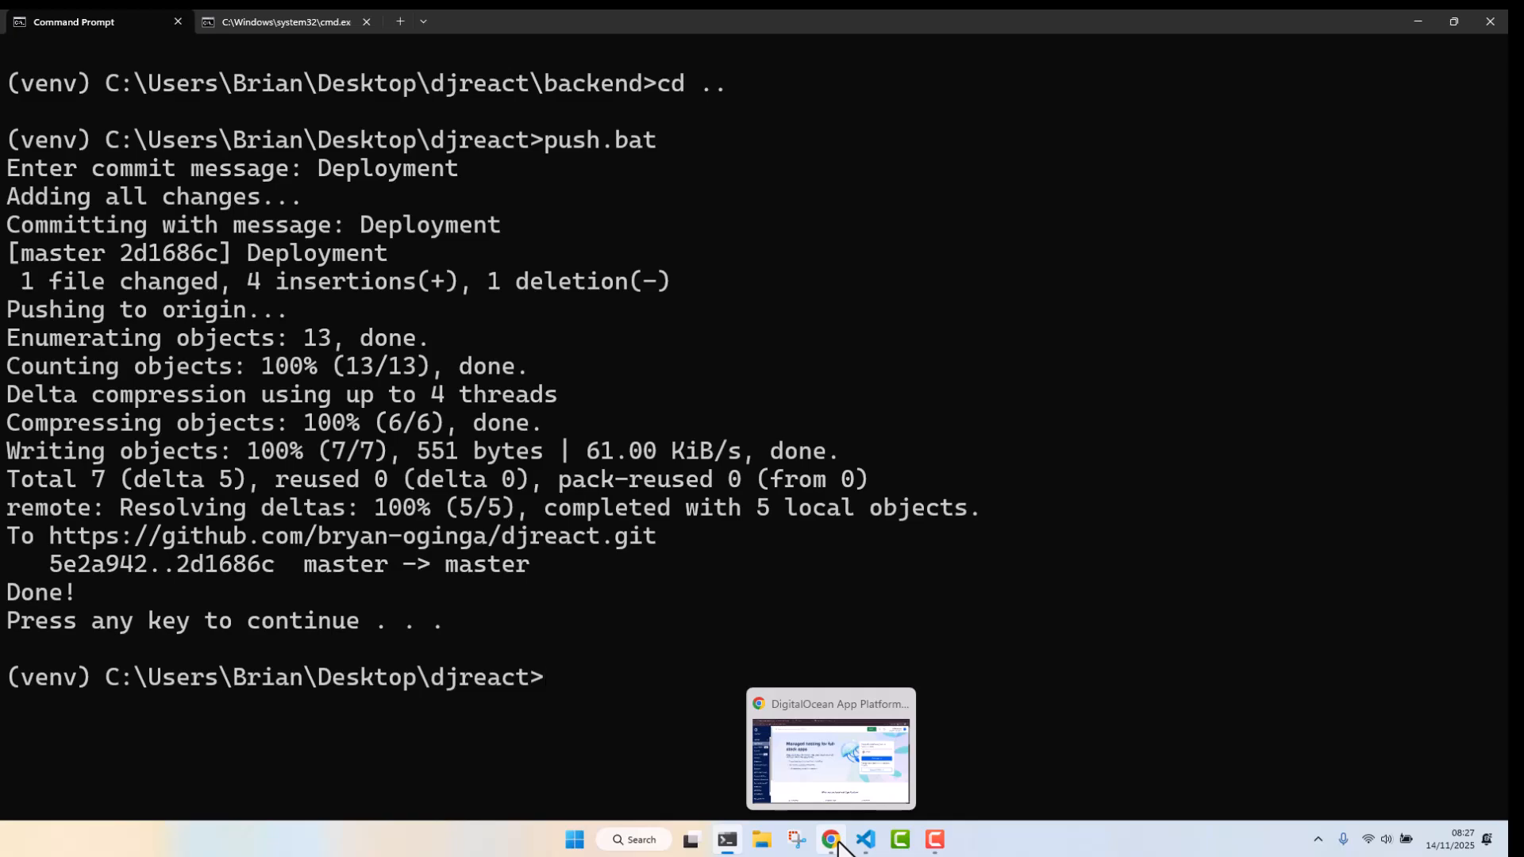
pyautogui.click(865, 840)
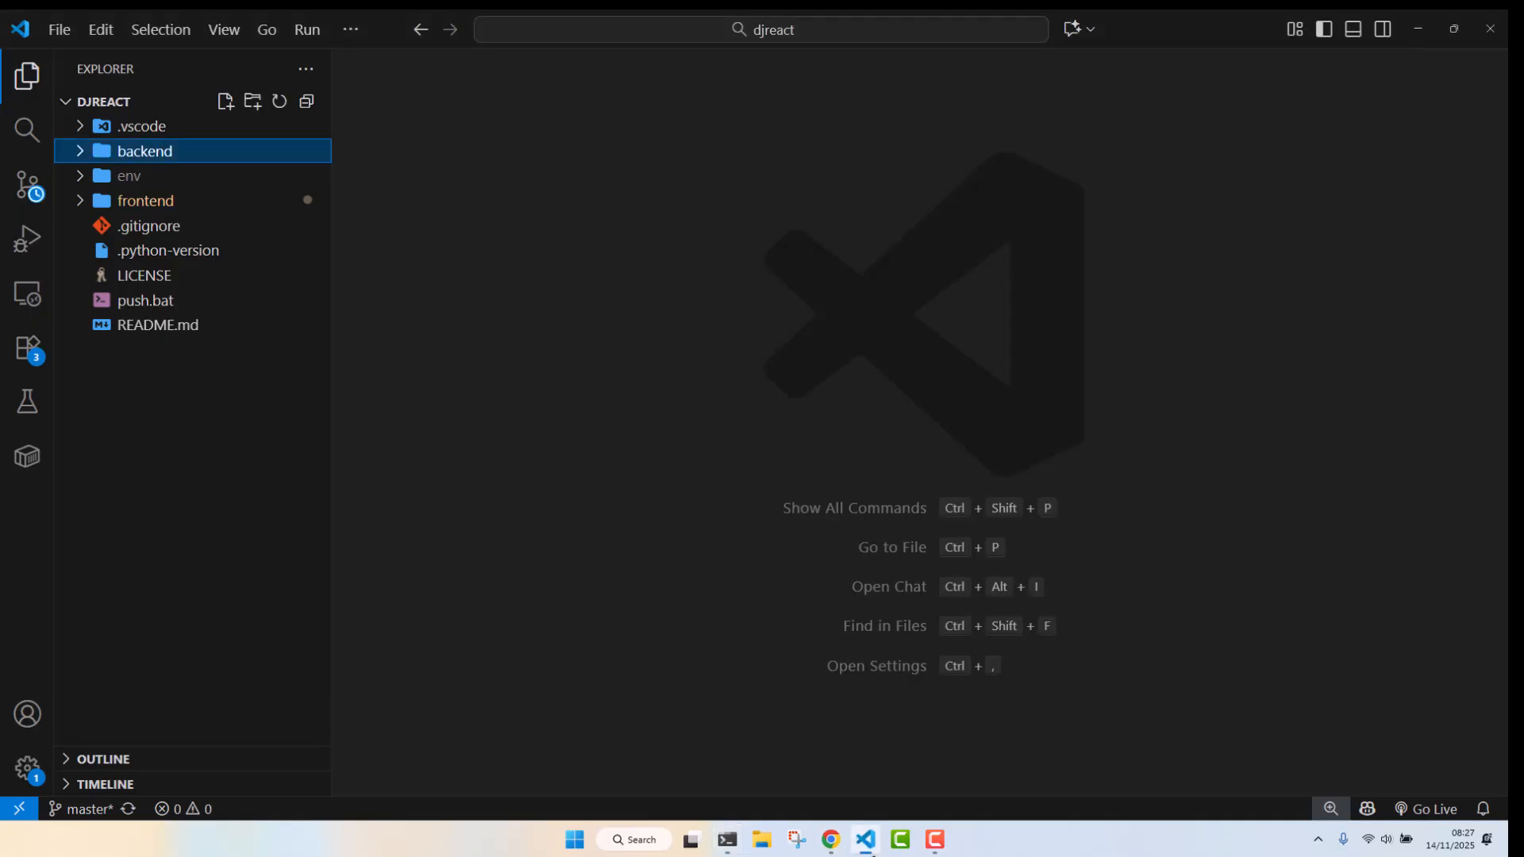
pyautogui.click(830, 840)
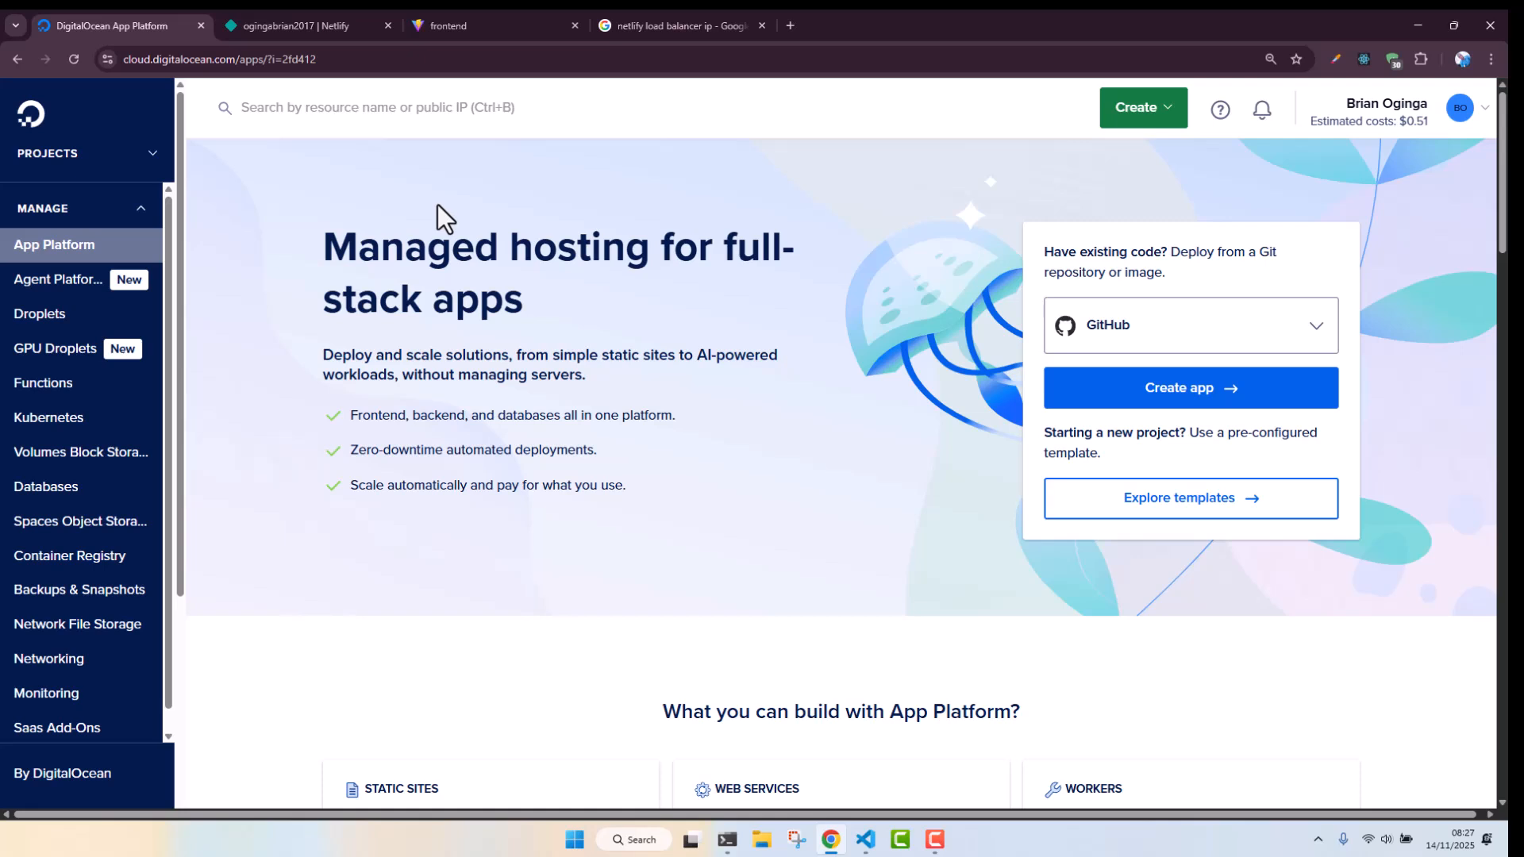
pyautogui.click(1191, 388)
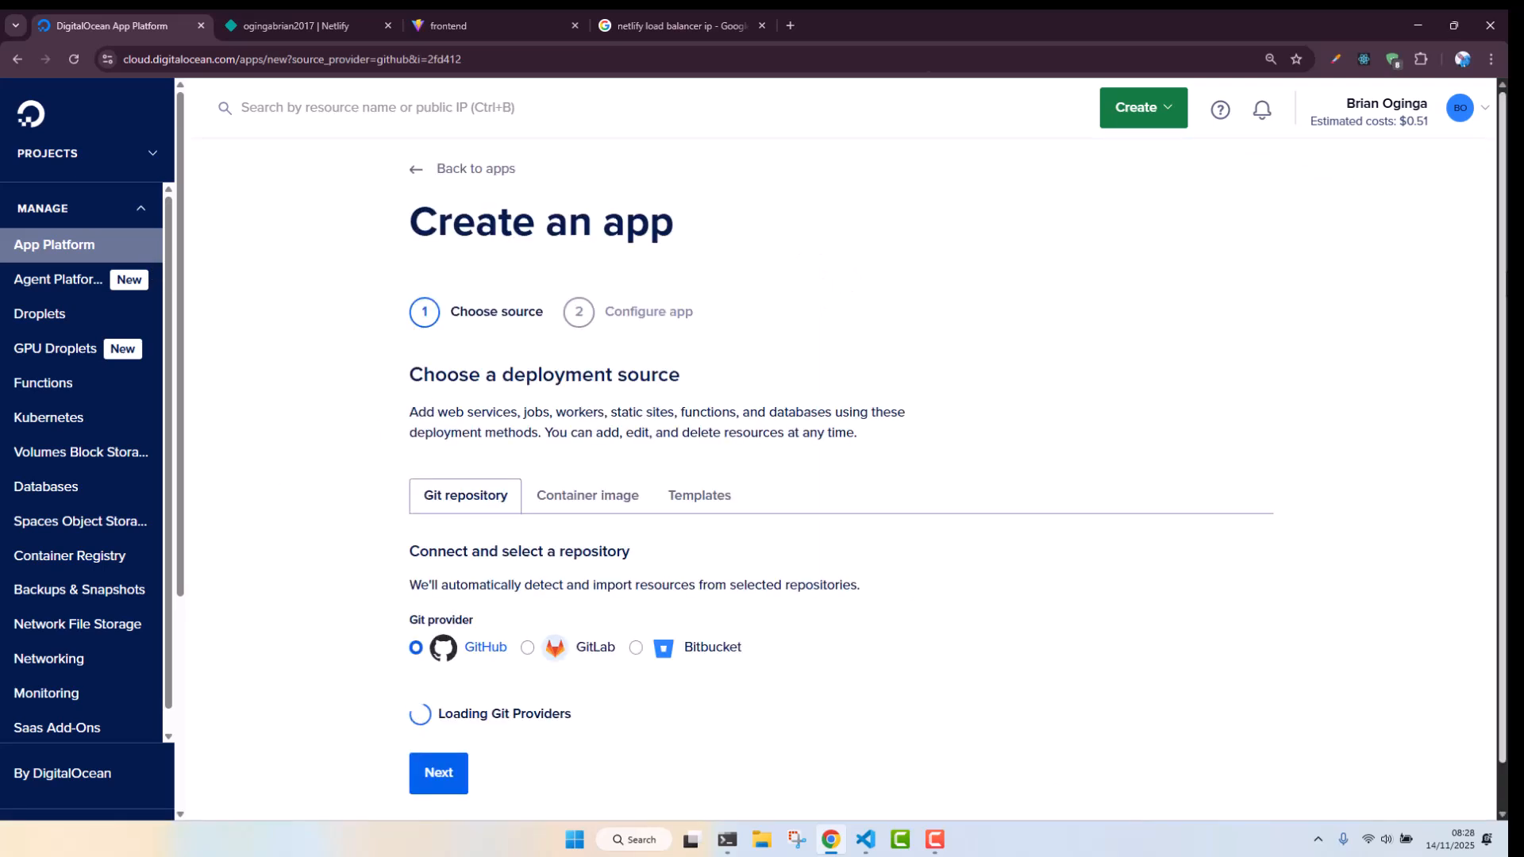
# Choose GitHub as the source and select the djreact repository for the new app
pyautogui.scroll(-1, 375, 391)
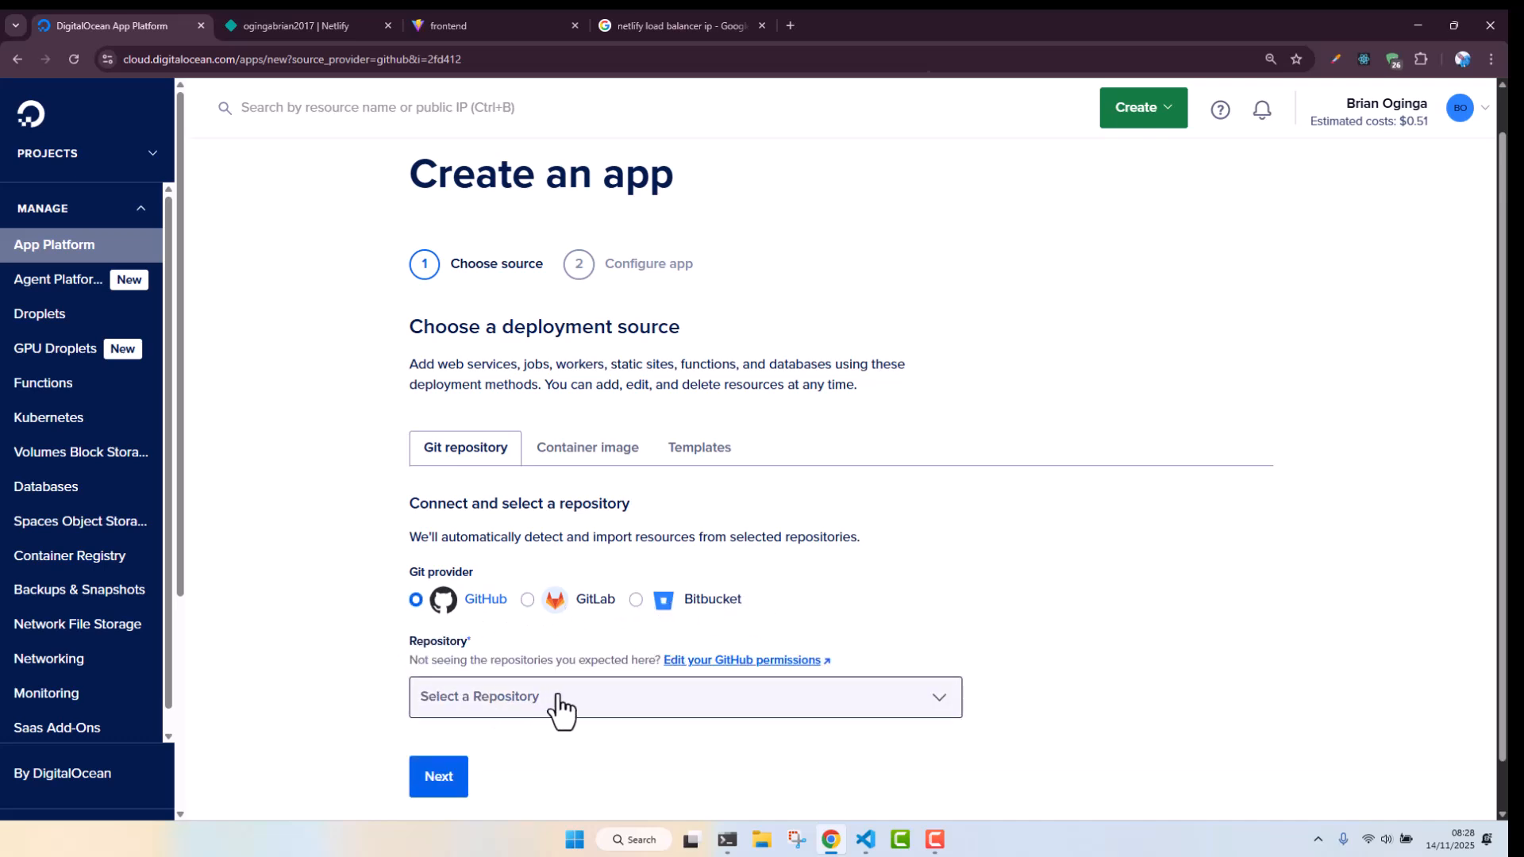
pyautogui.scroll(-1, 1506, 373)
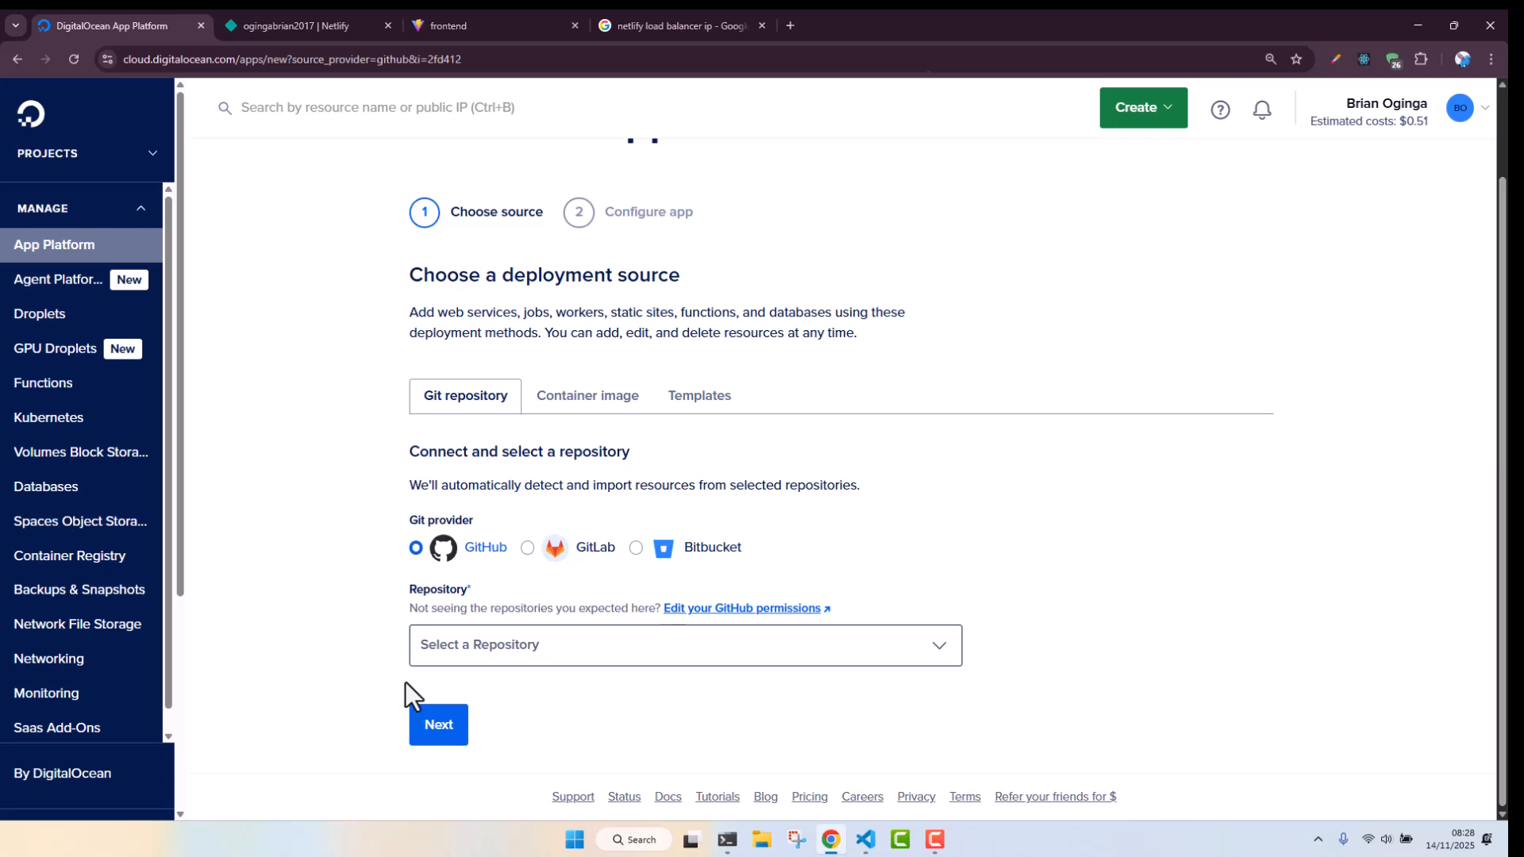
pyautogui.click(555, 653)
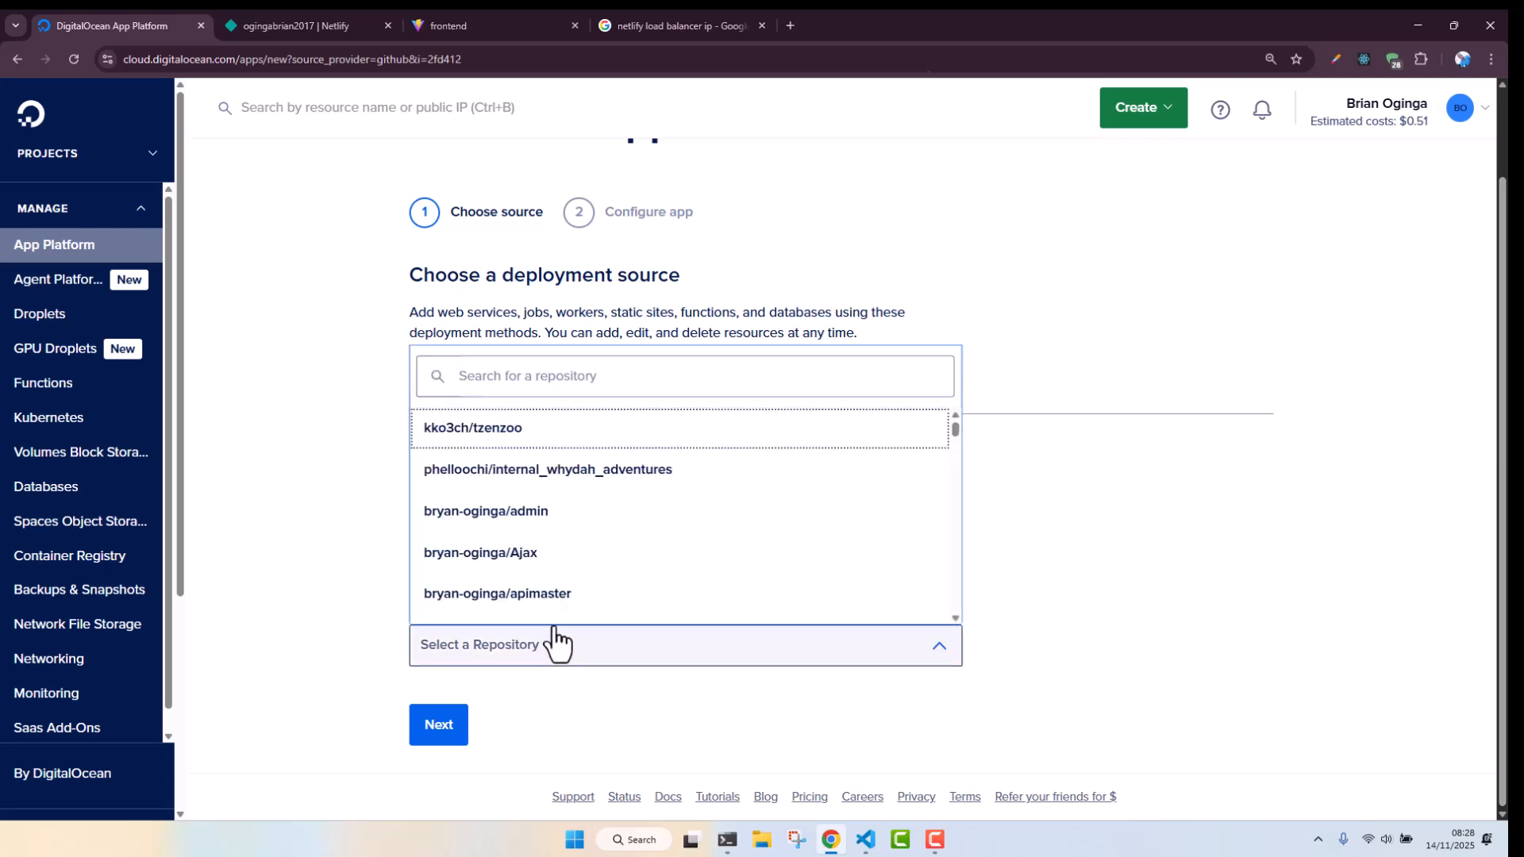
pyautogui.click(523, 381)
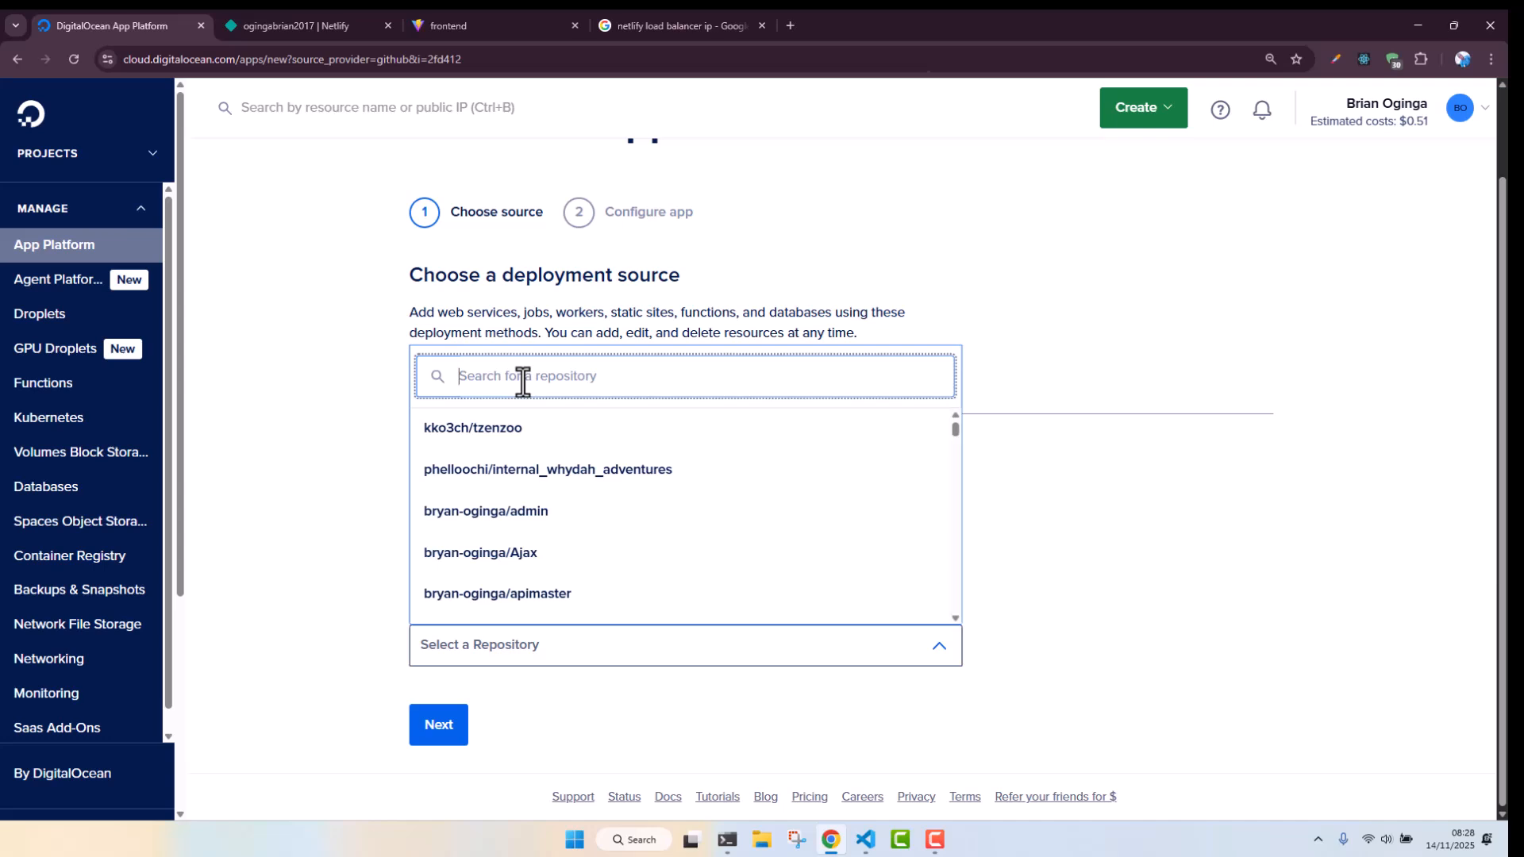
pyautogui.write('djre')
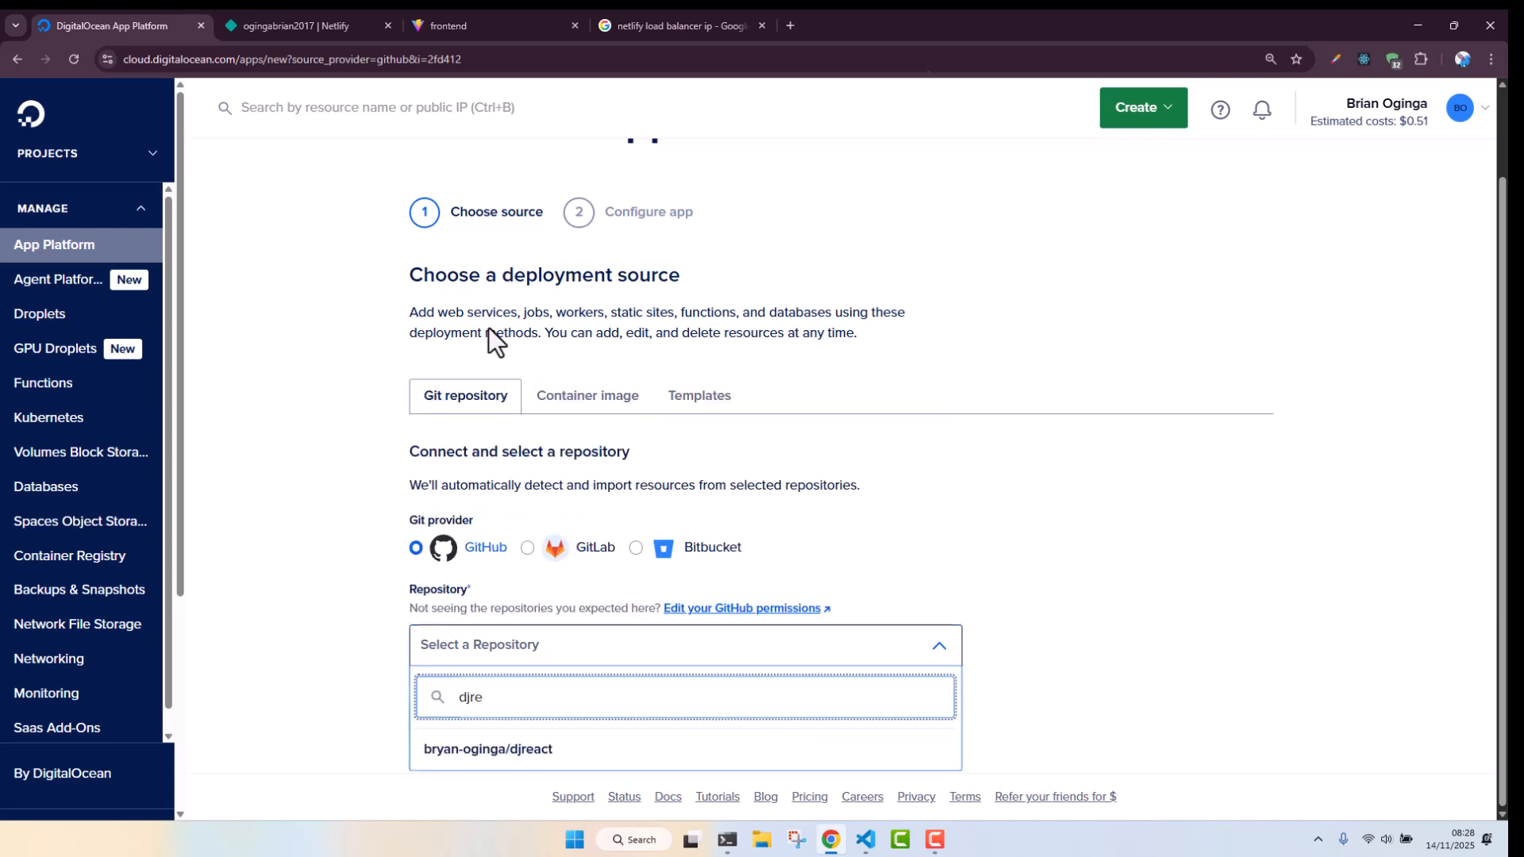
pyautogui.click(509, 760)
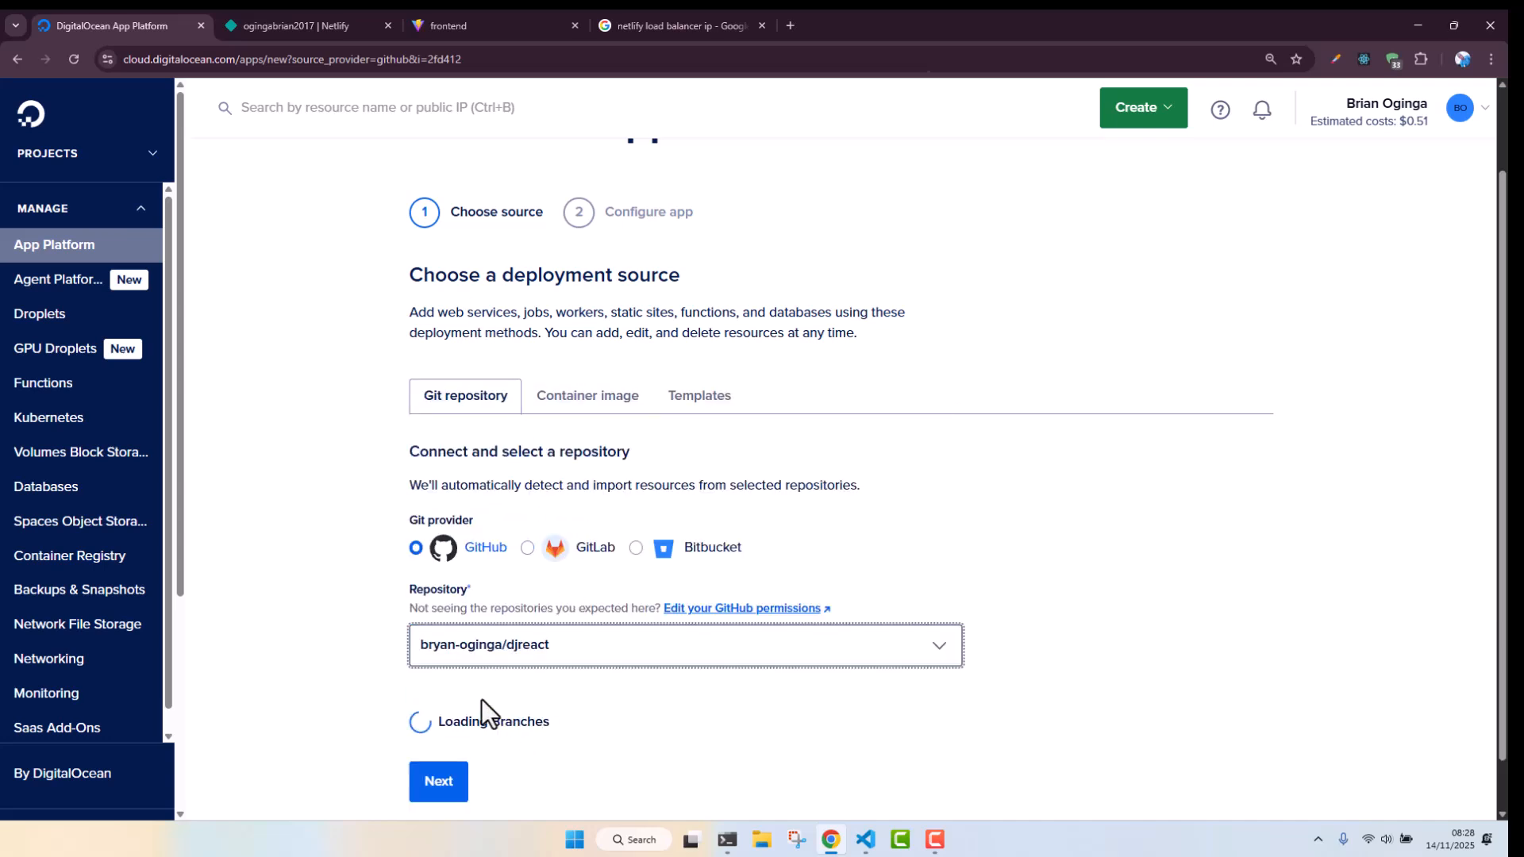
# Set the source directory to backend and proceed to the app configuration
pyautogui.scroll(-3, 488, 484)
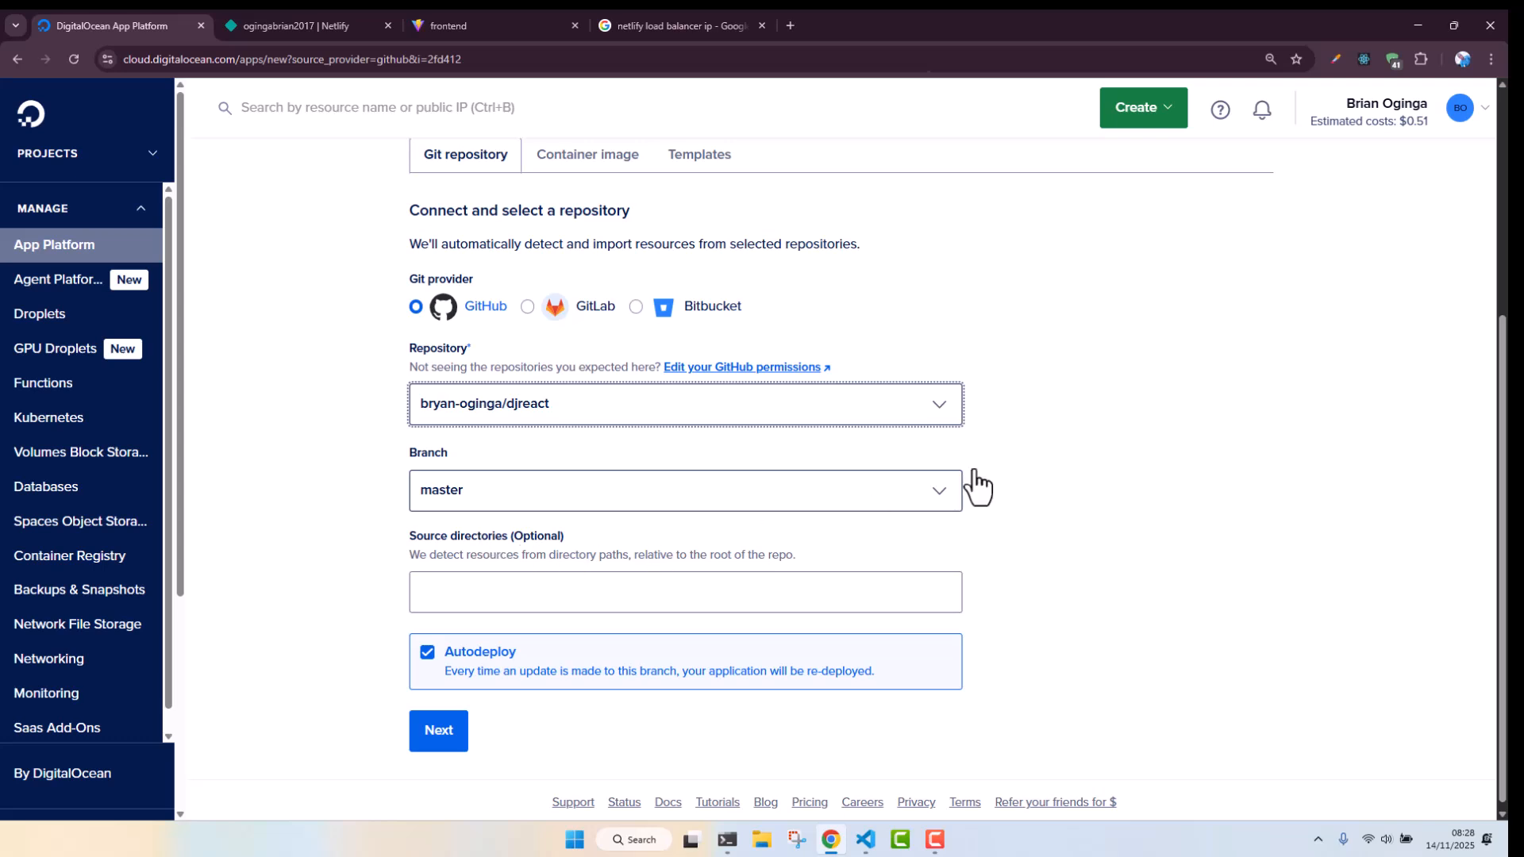
pyautogui.scroll(-1, 1503, 415)
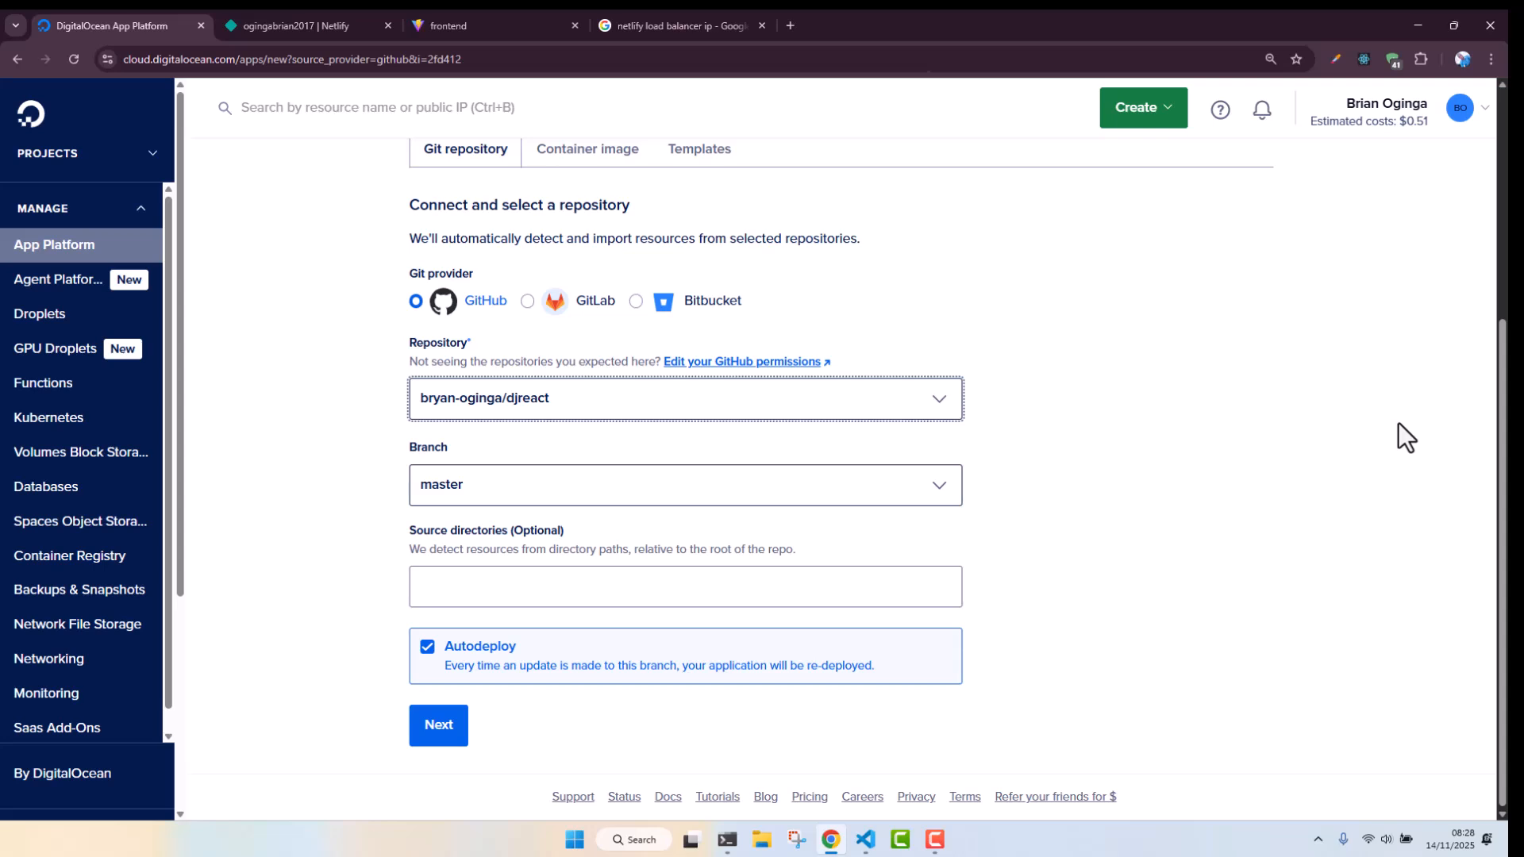
pyautogui.click(523, 589)
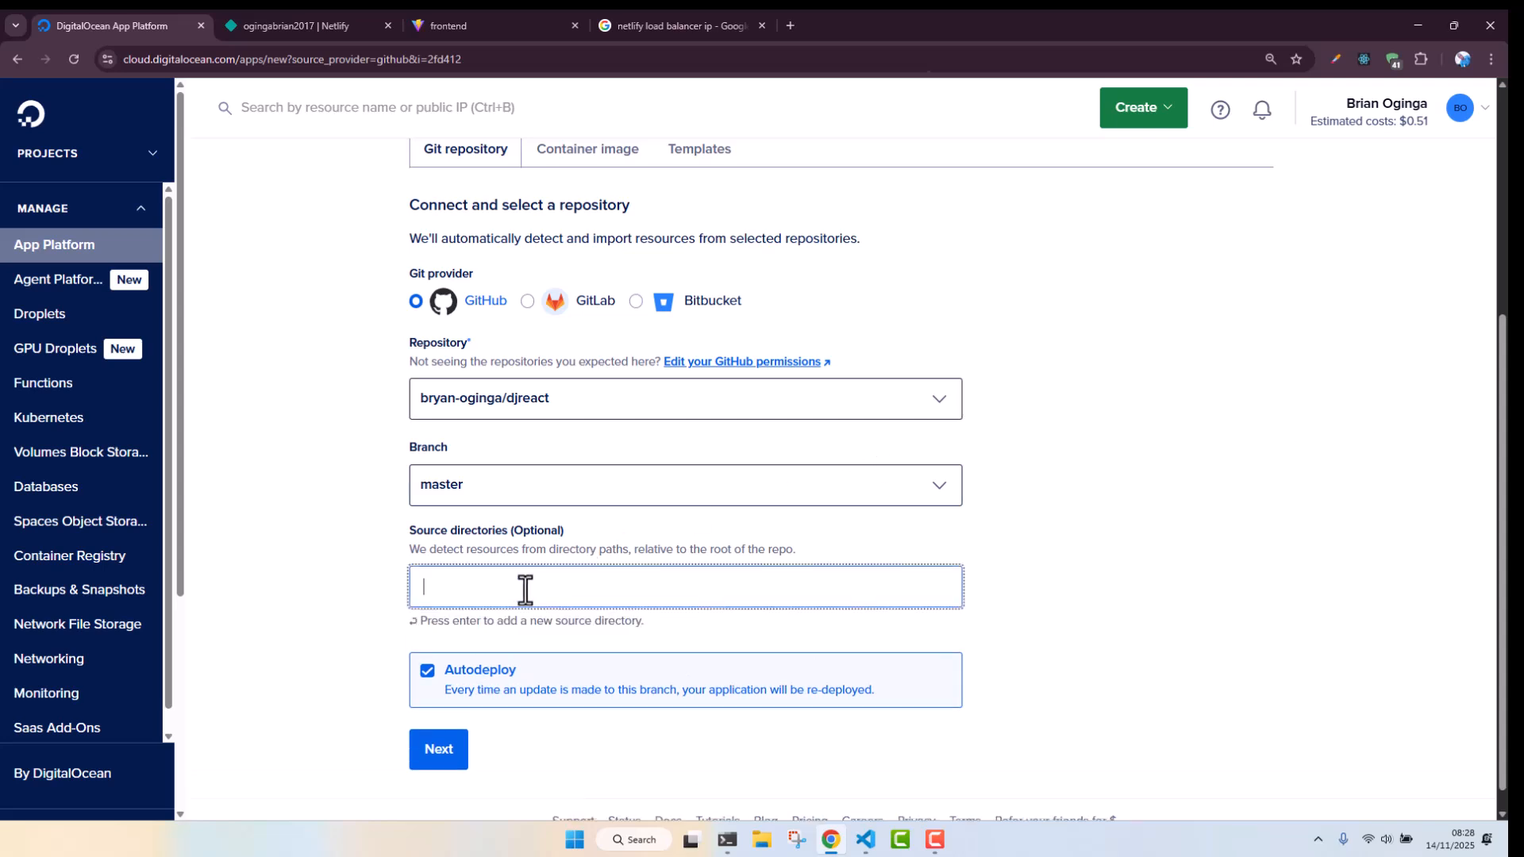
pyautogui.write('b')
pyautogui.write('ak')
pyautogui.write('kend')
pyautogui.click(439, 754)
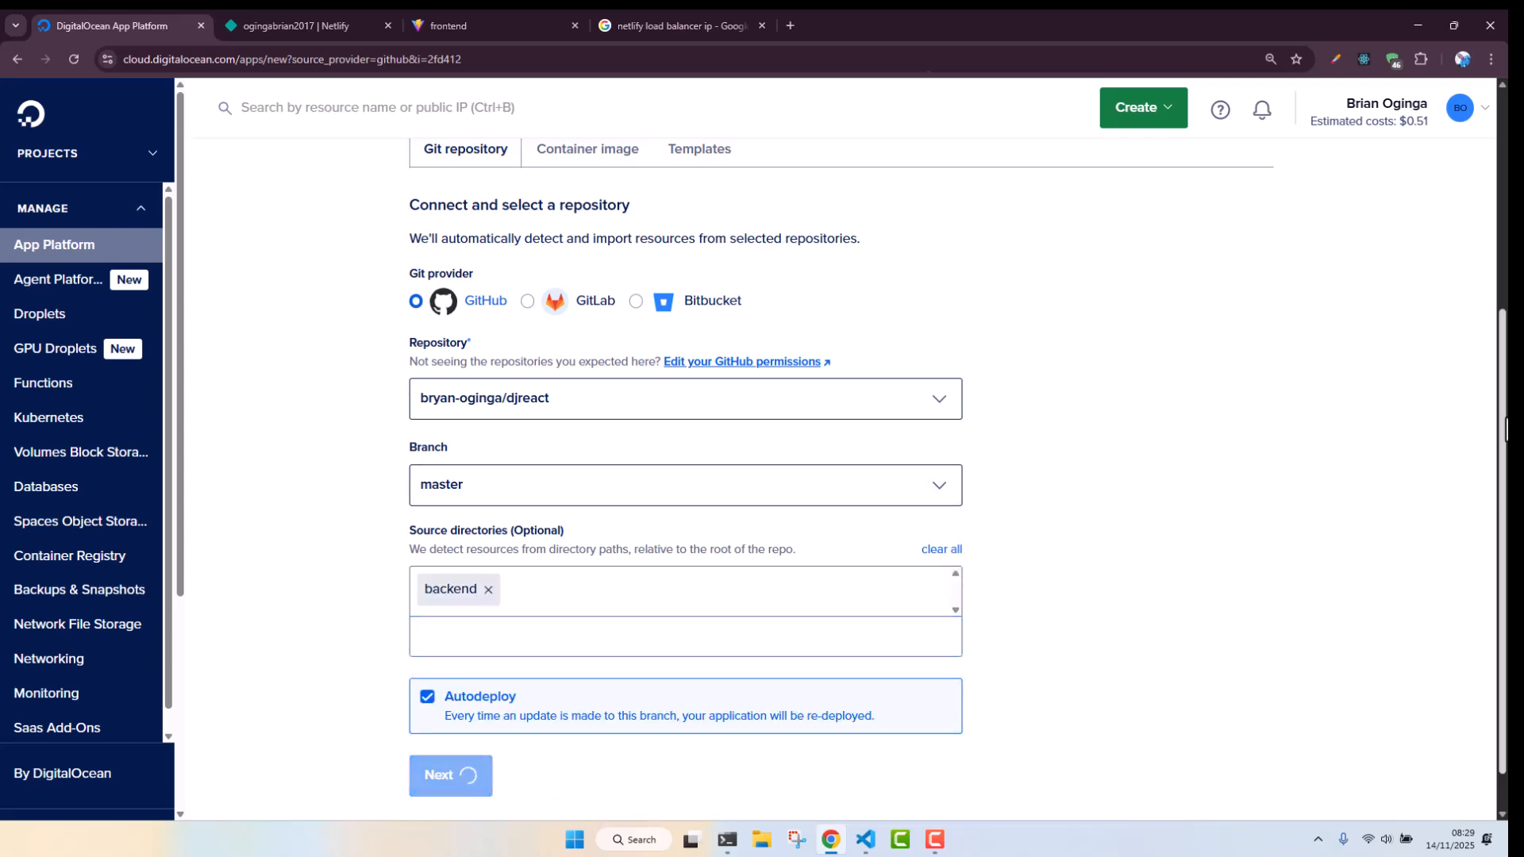
# Open the app-level environment variables and start adding variables from a .env file
pyautogui.scroll(-1, 1501, 436)
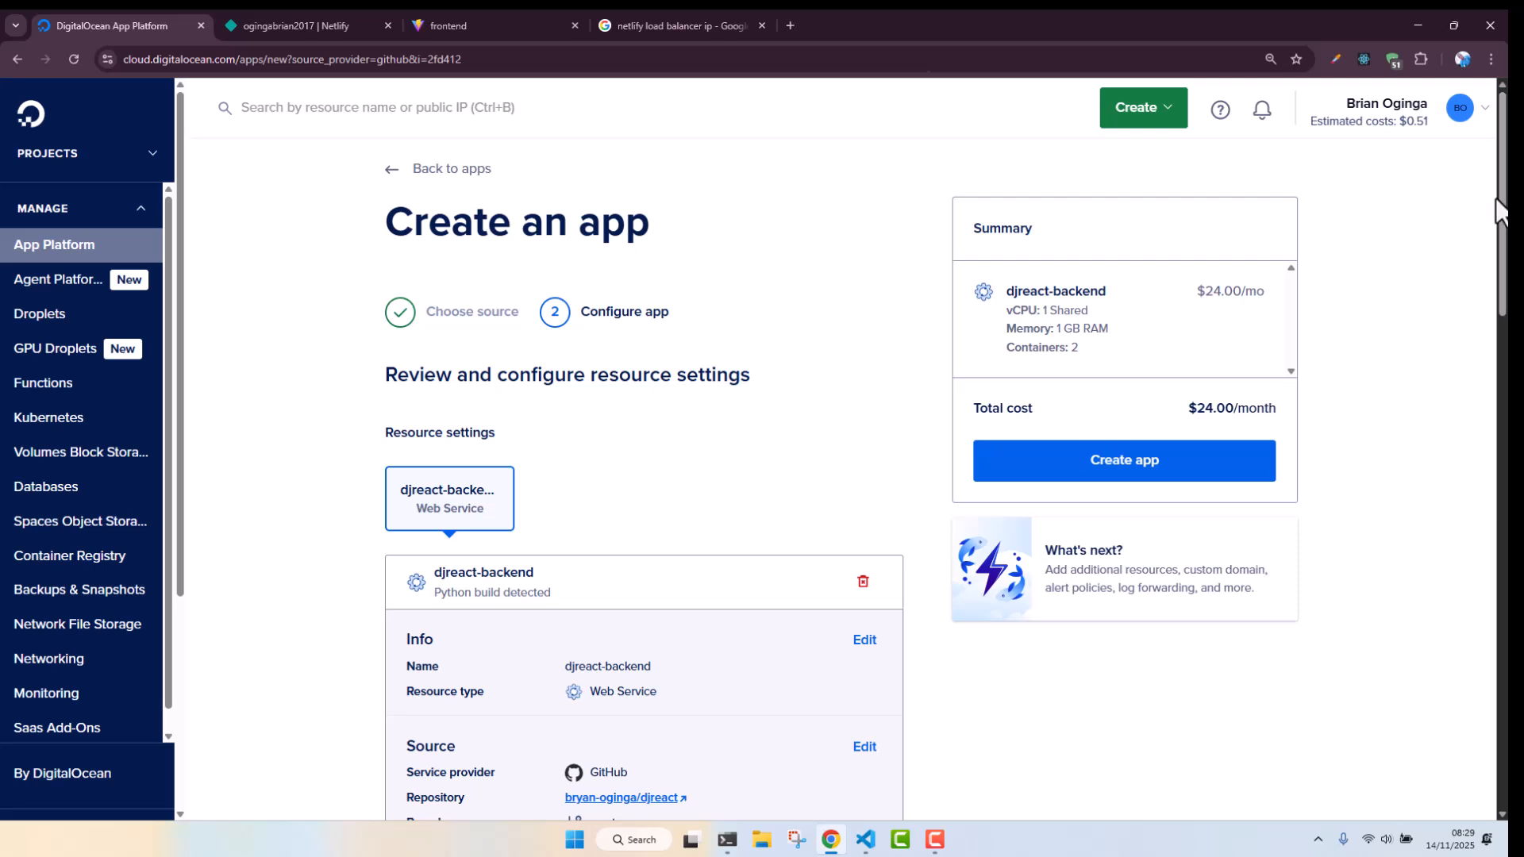
pyautogui.moveTo(1505, 195); pyautogui.dragTo(1506, 404)
pyautogui.scroll(-3, 283, 251)
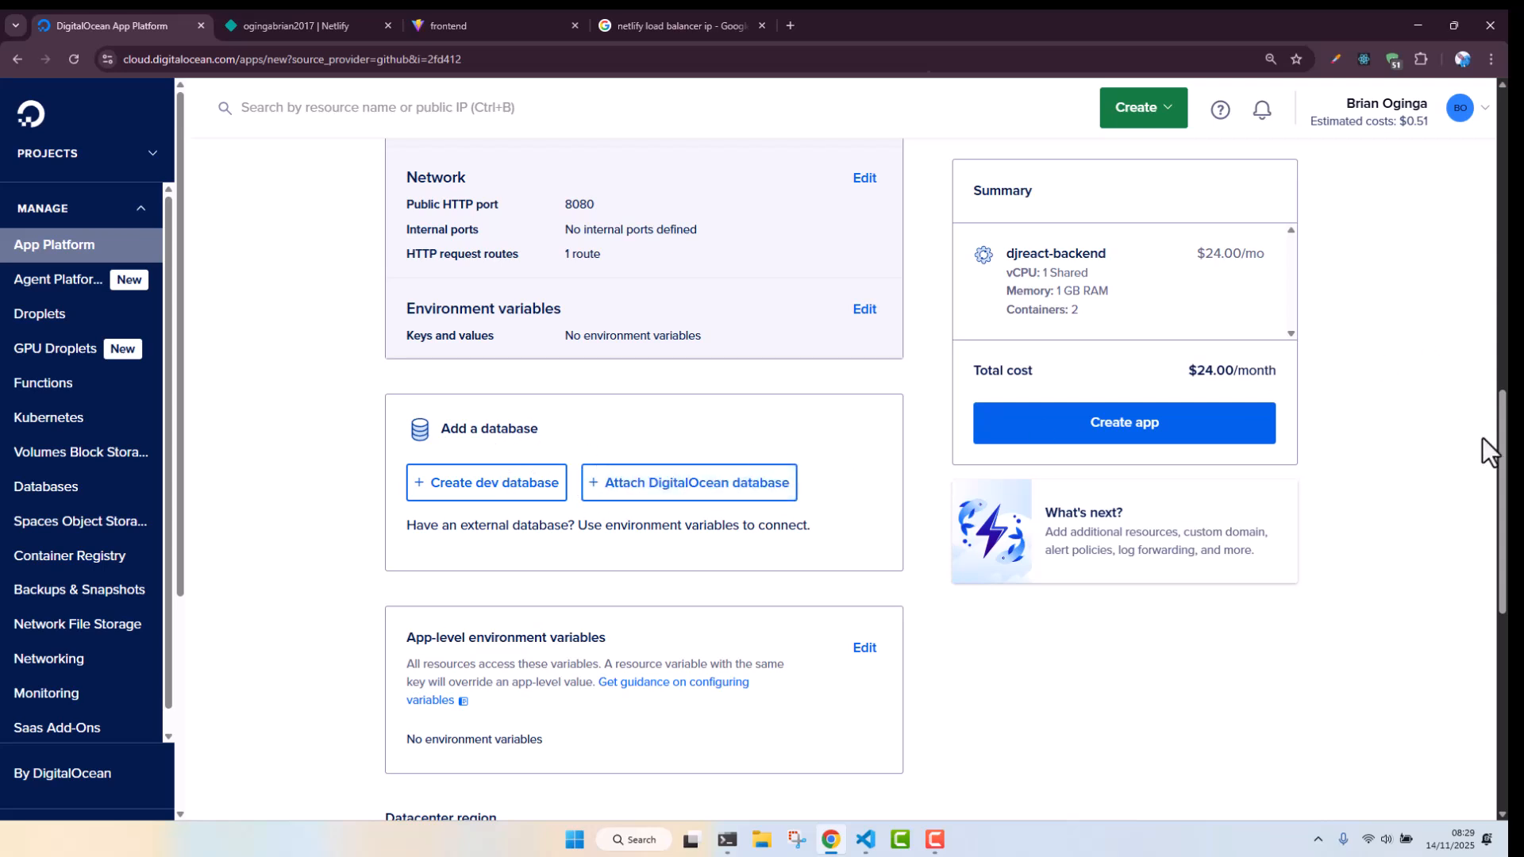
pyautogui.scroll(-1, 1483, 436)
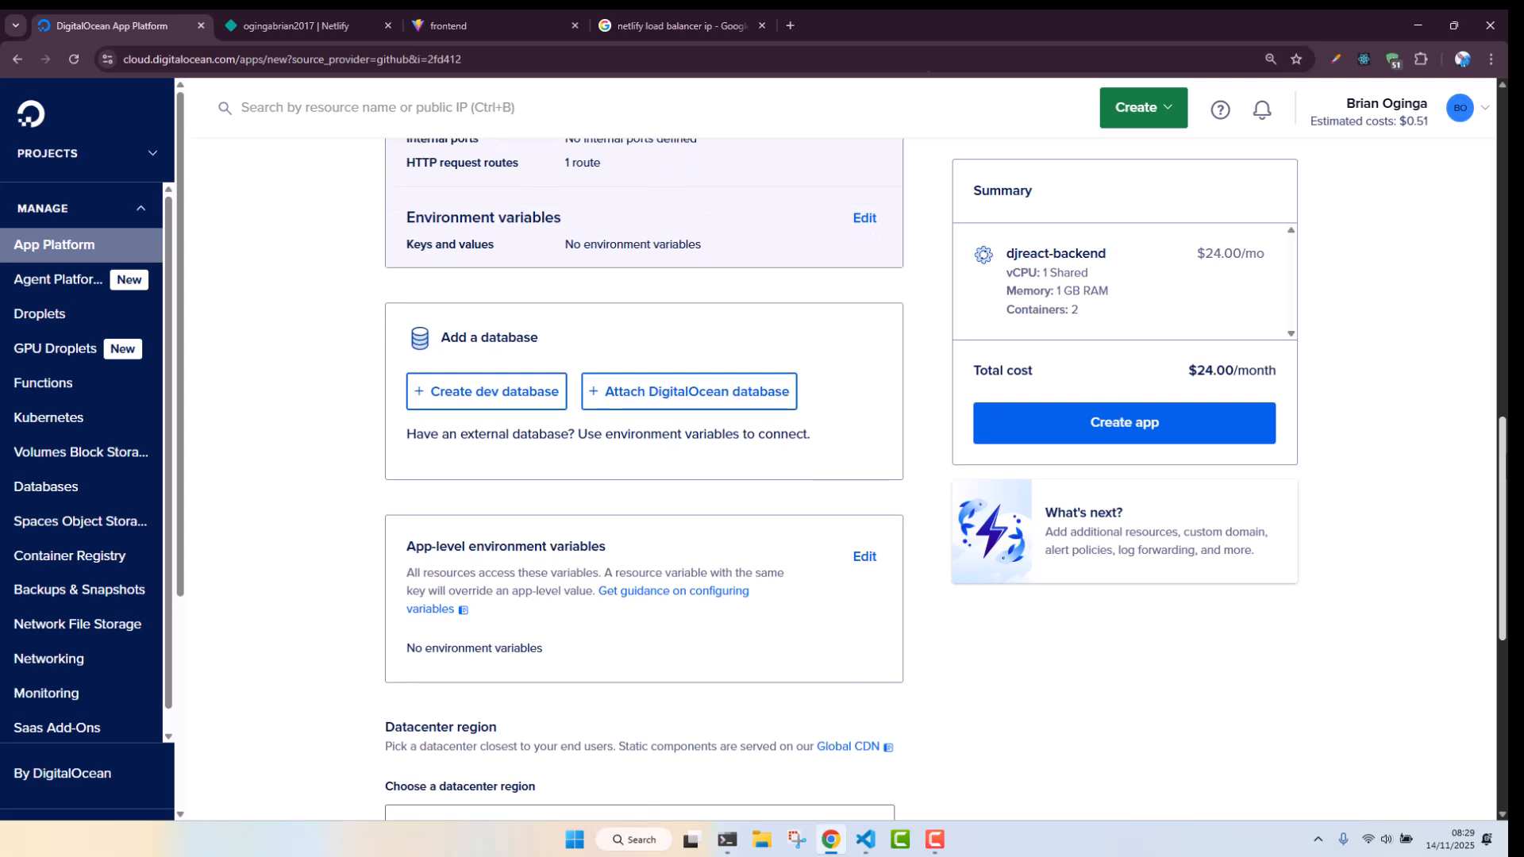
pyautogui.scroll(-2, 1496, 501)
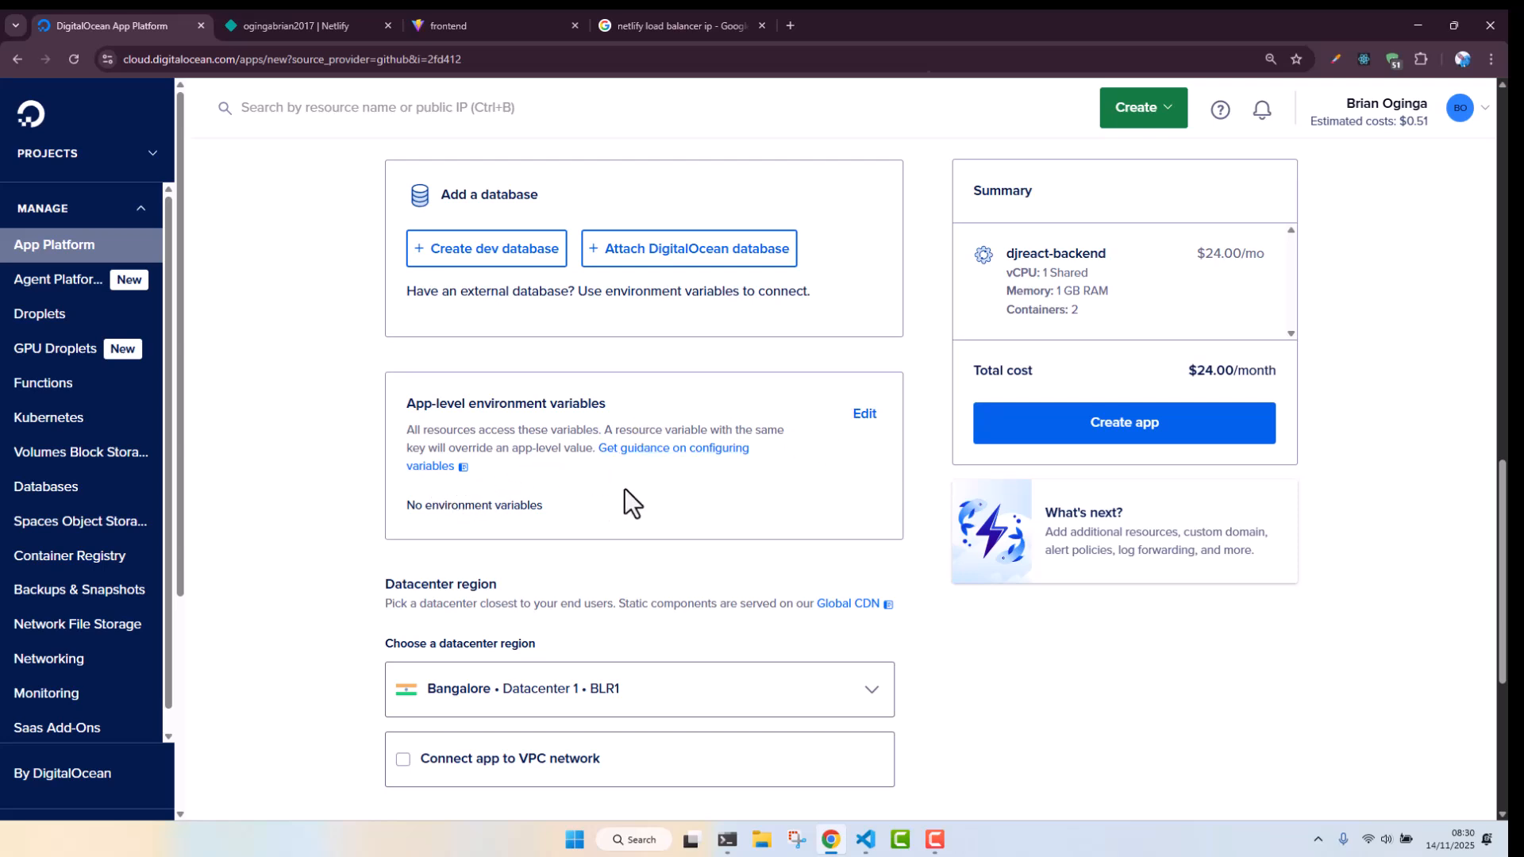
pyautogui.click(864, 414)
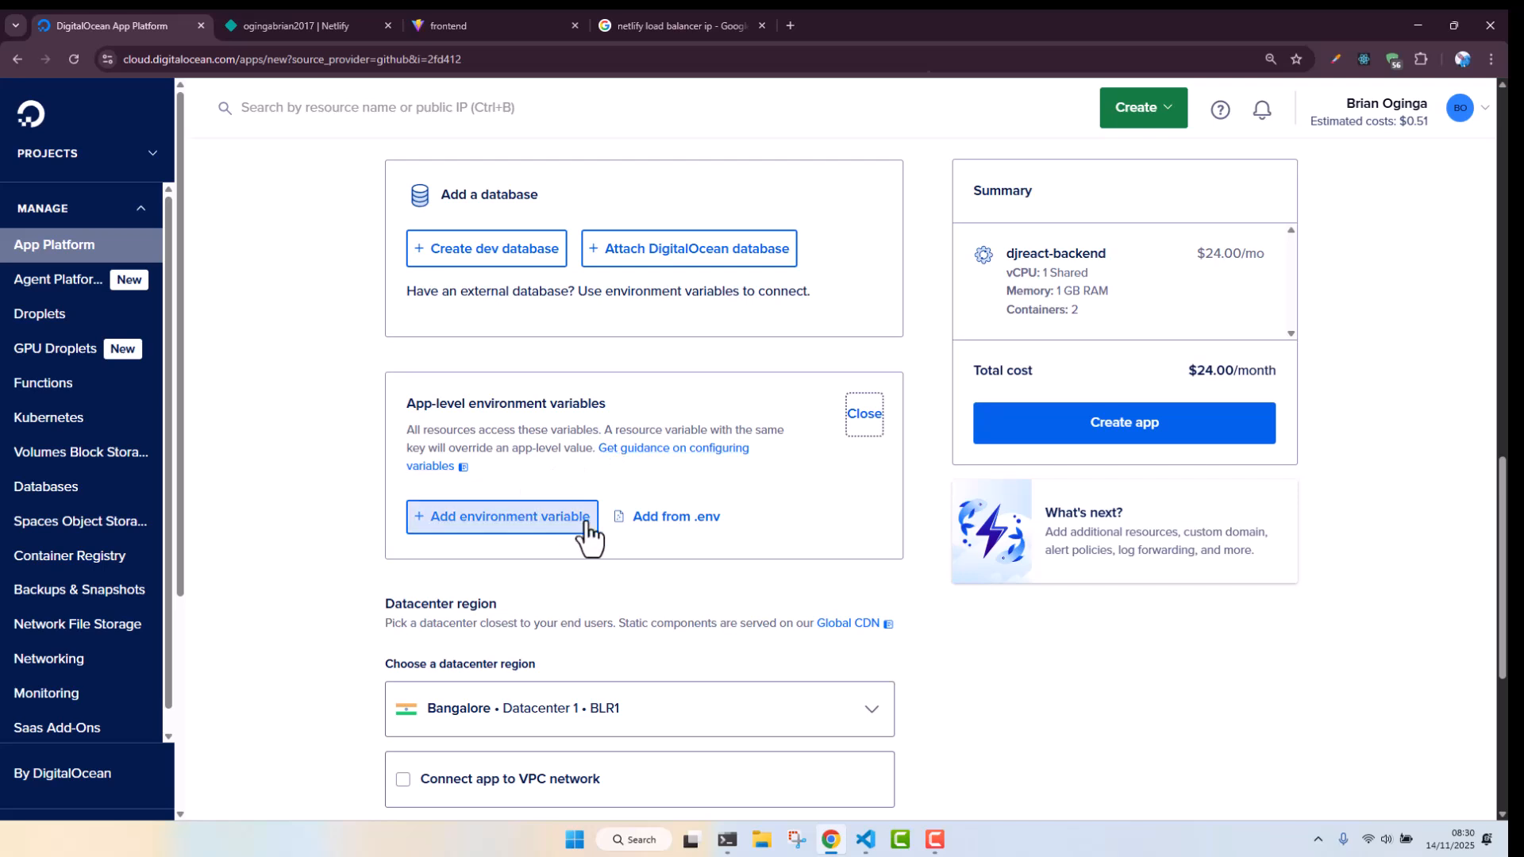
pyautogui.click(530, 521)
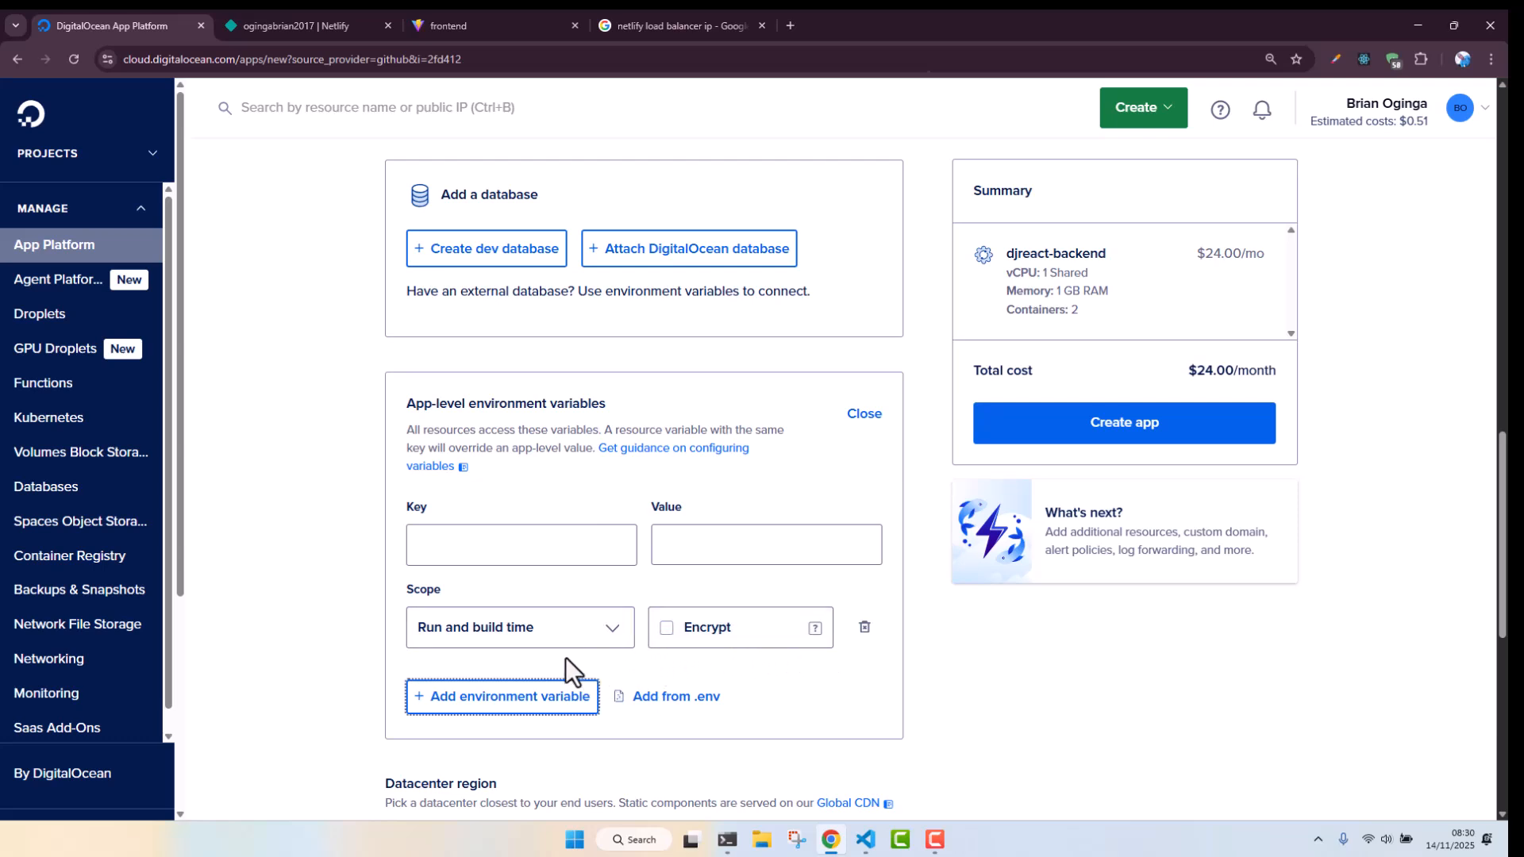
pyautogui.click(863, 631)
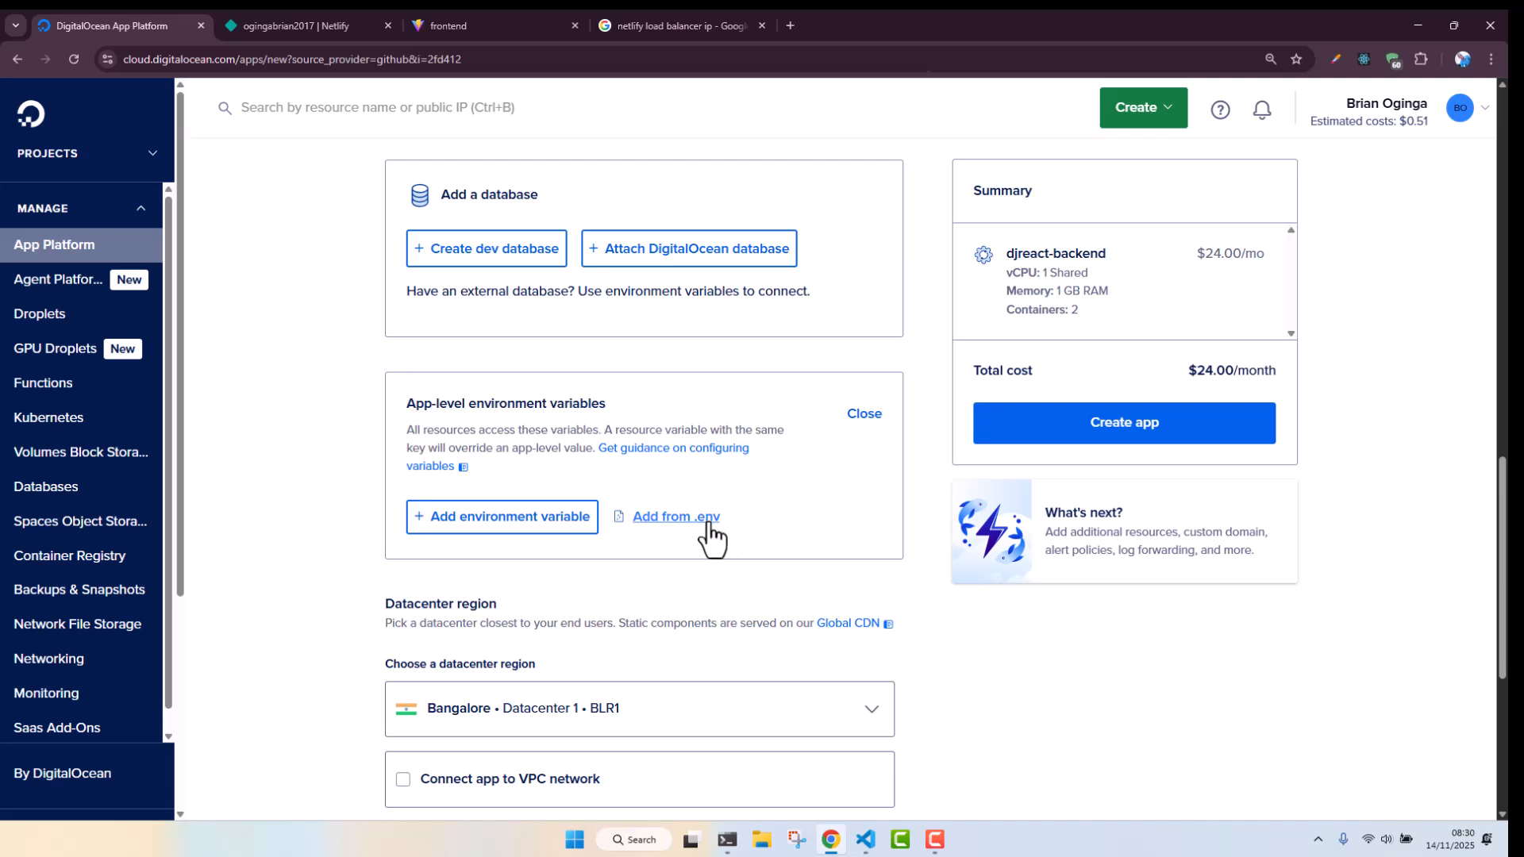
pyautogui.click(706, 520)
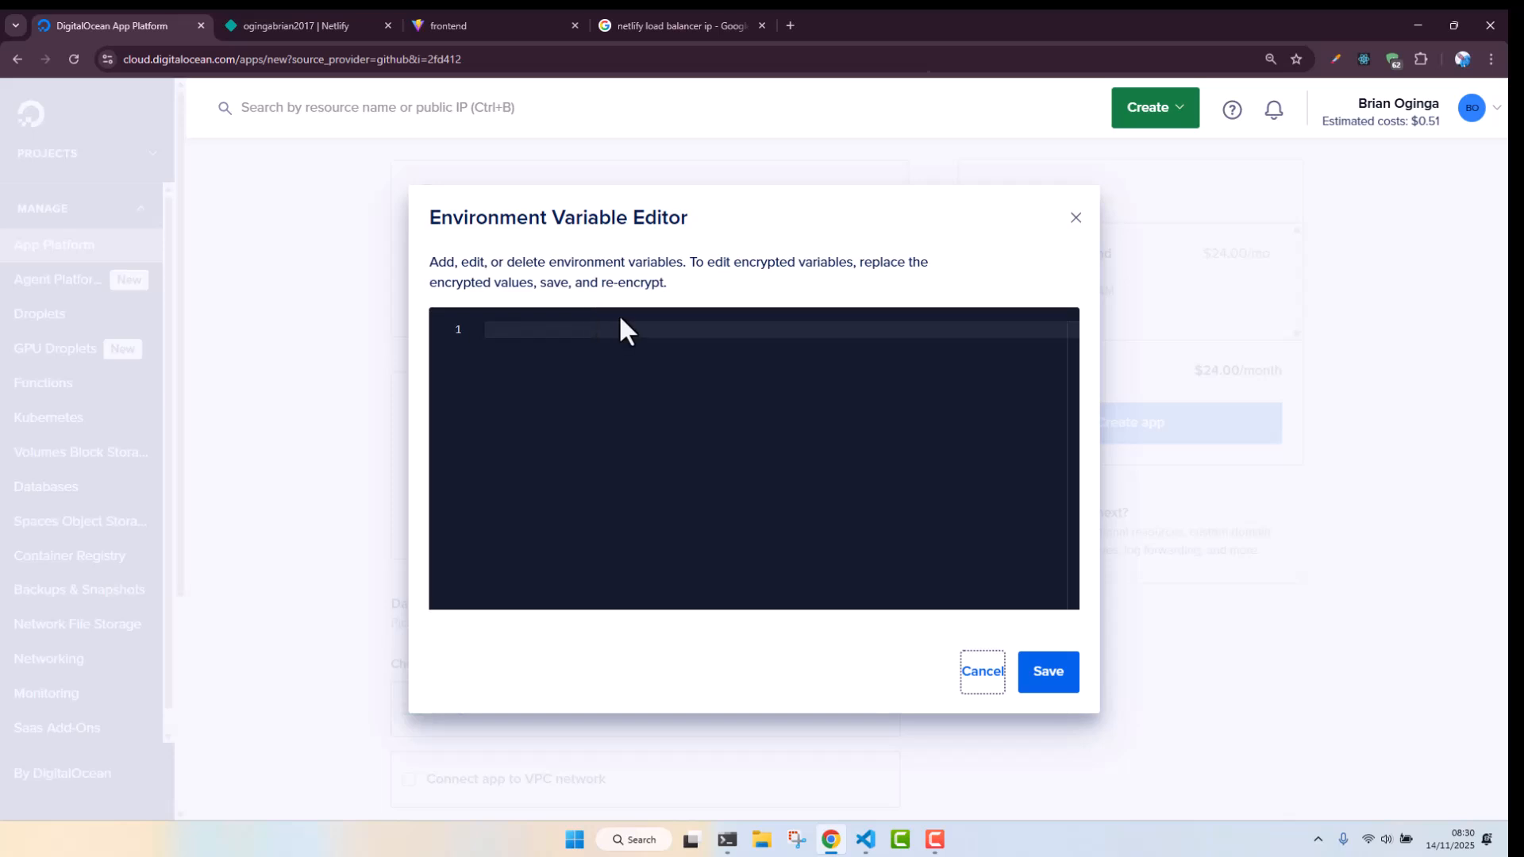
pyautogui.click(604, 341)
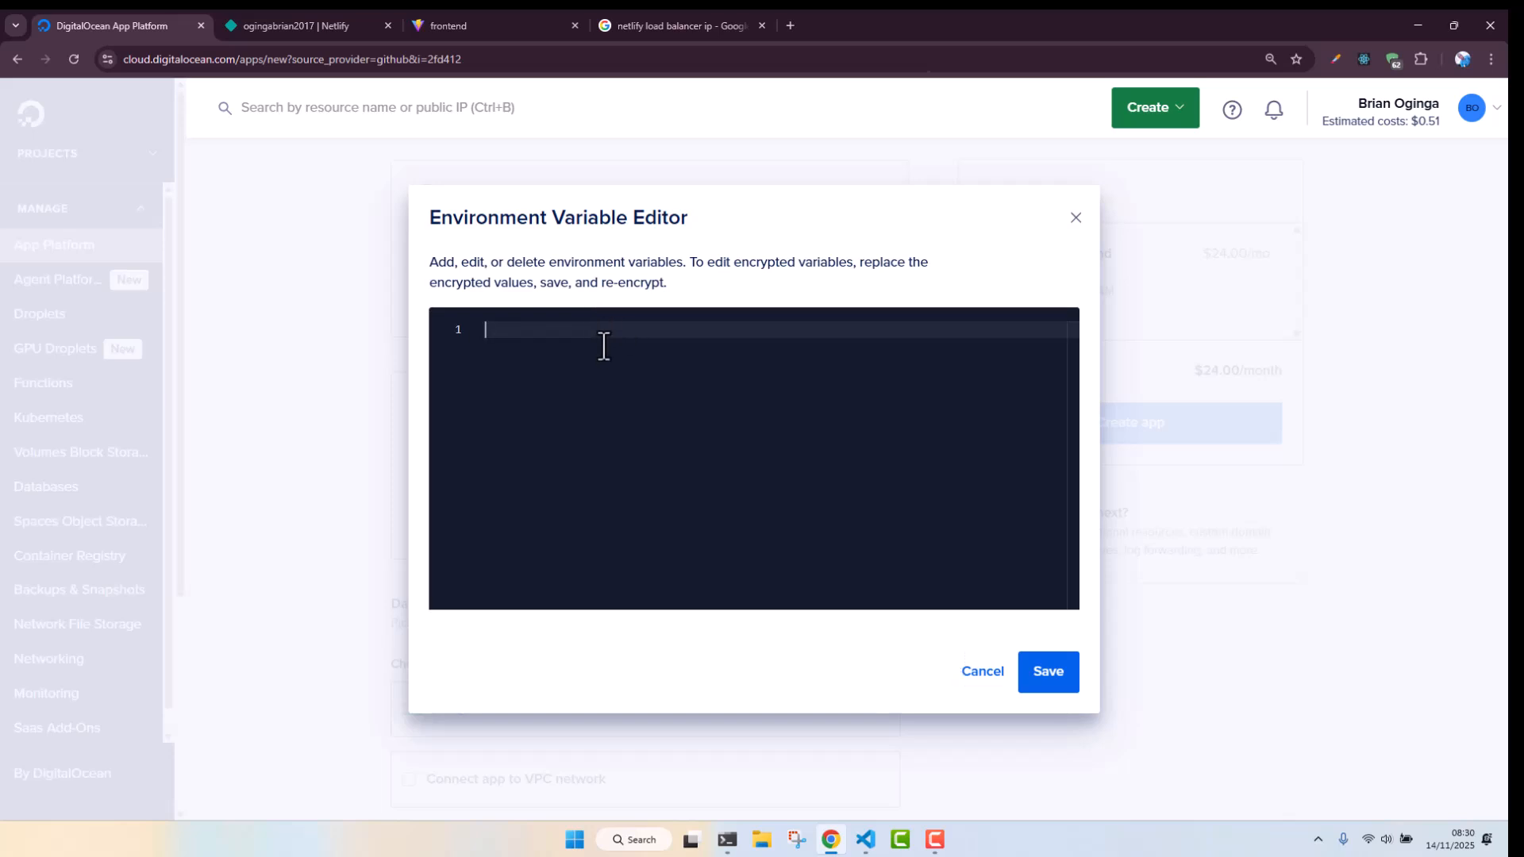
# Switch to the code editor, open env/.env.dev and copy all of its contents
pyautogui.click(867, 848)
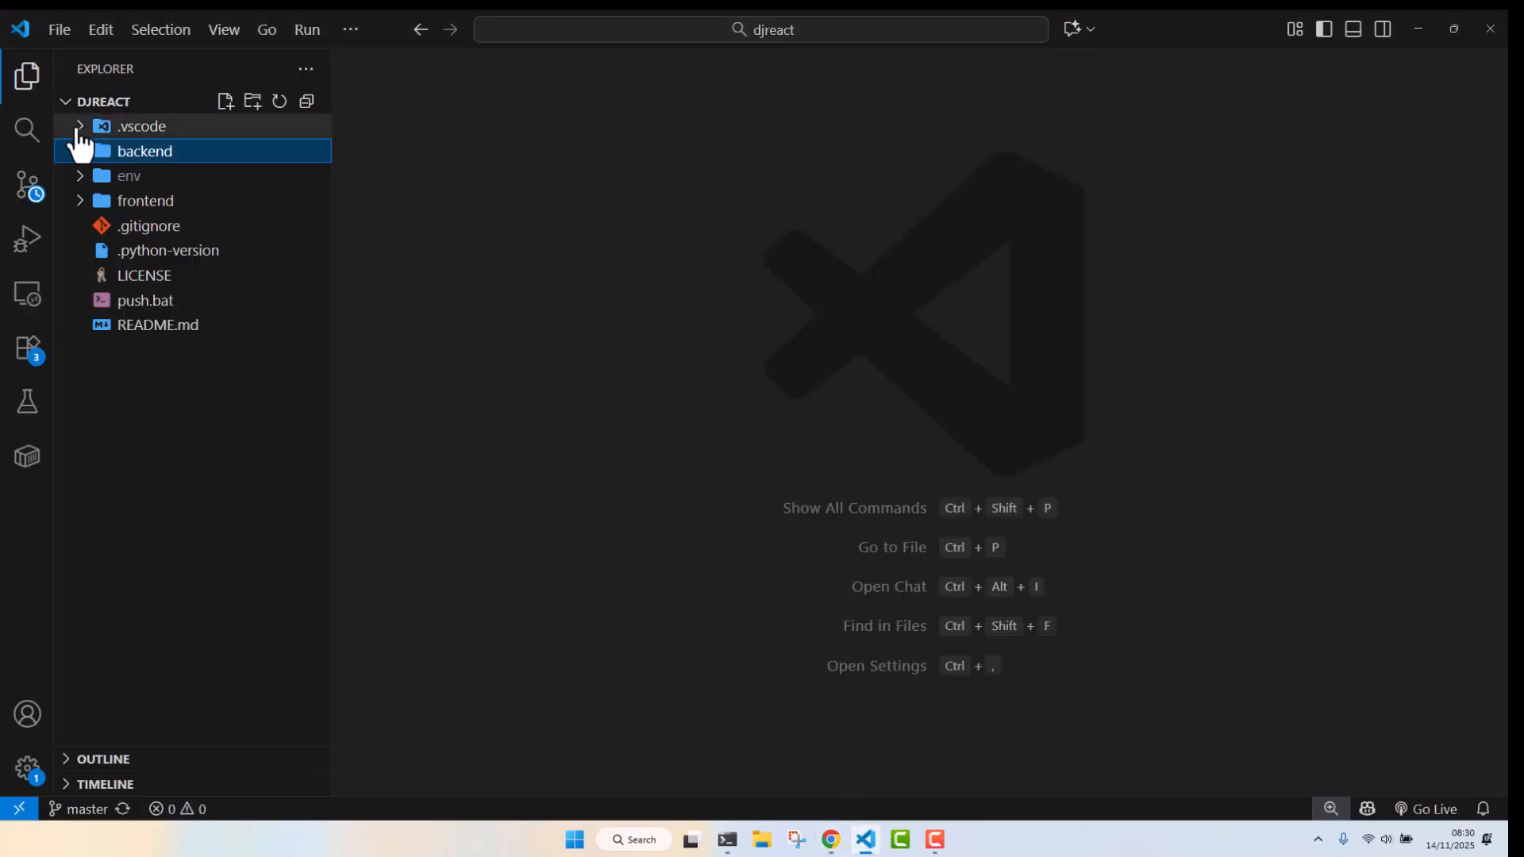
pyautogui.click(146, 179)
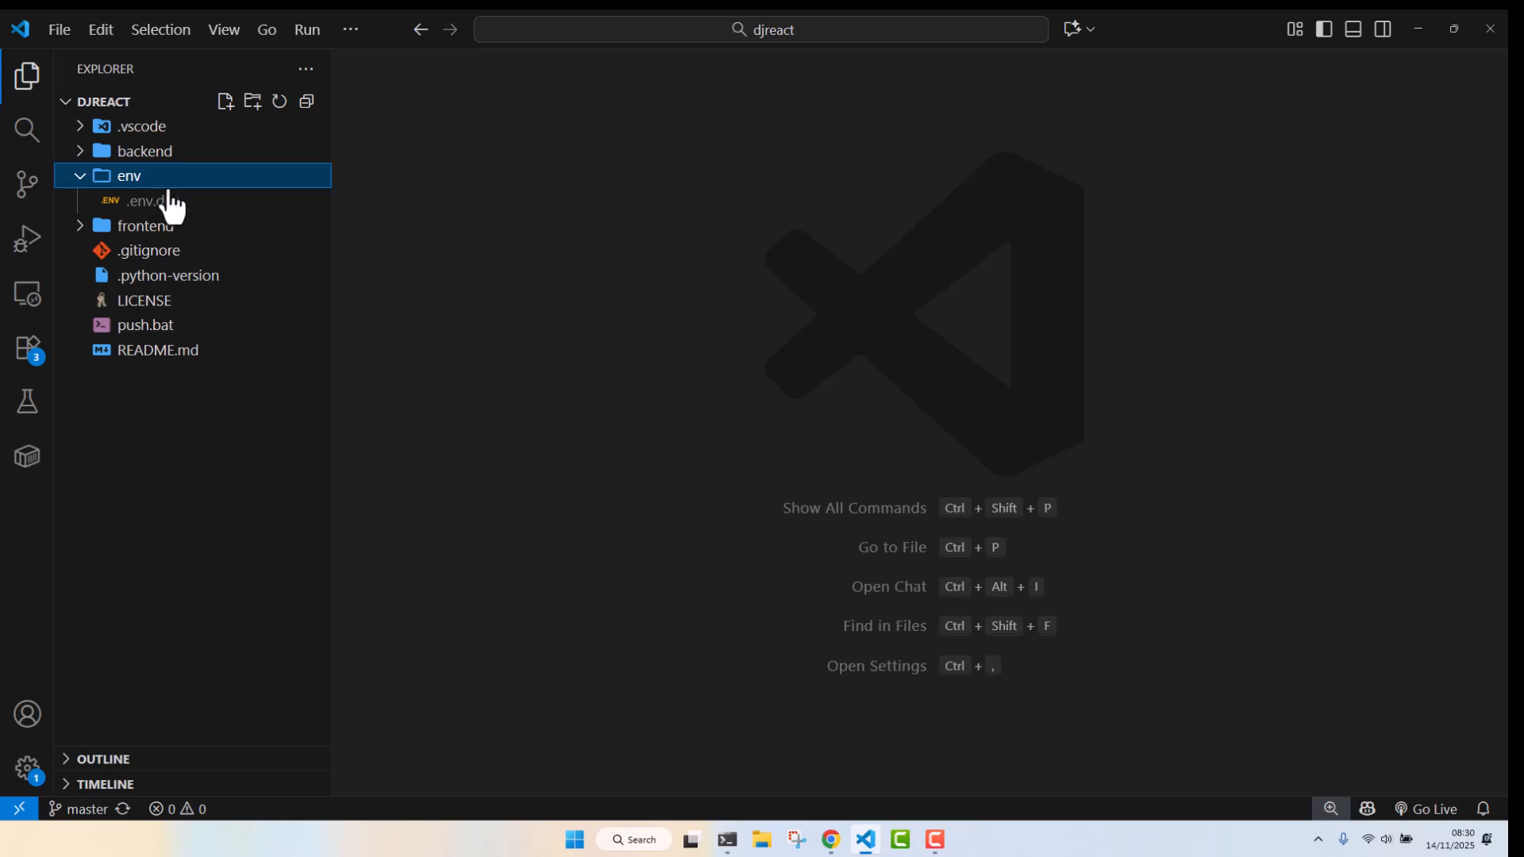
pyautogui.click(170, 207)
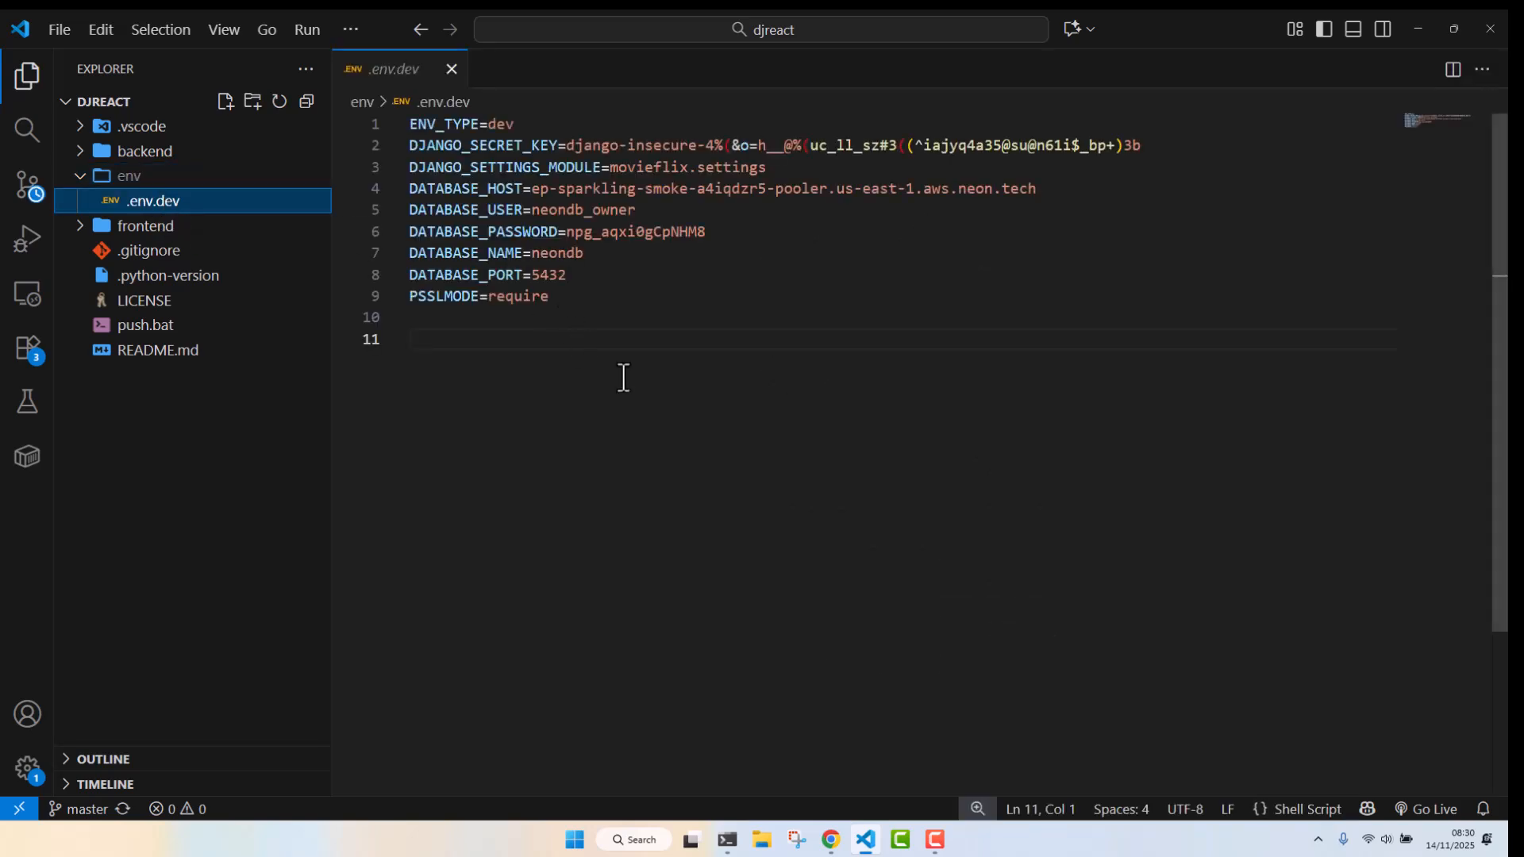
pyautogui.click(632, 341)
pyautogui.moveTo(608, 343); pyautogui.dragTo(391, 126)
pyautogui.hotkey('ctrl', 'c')
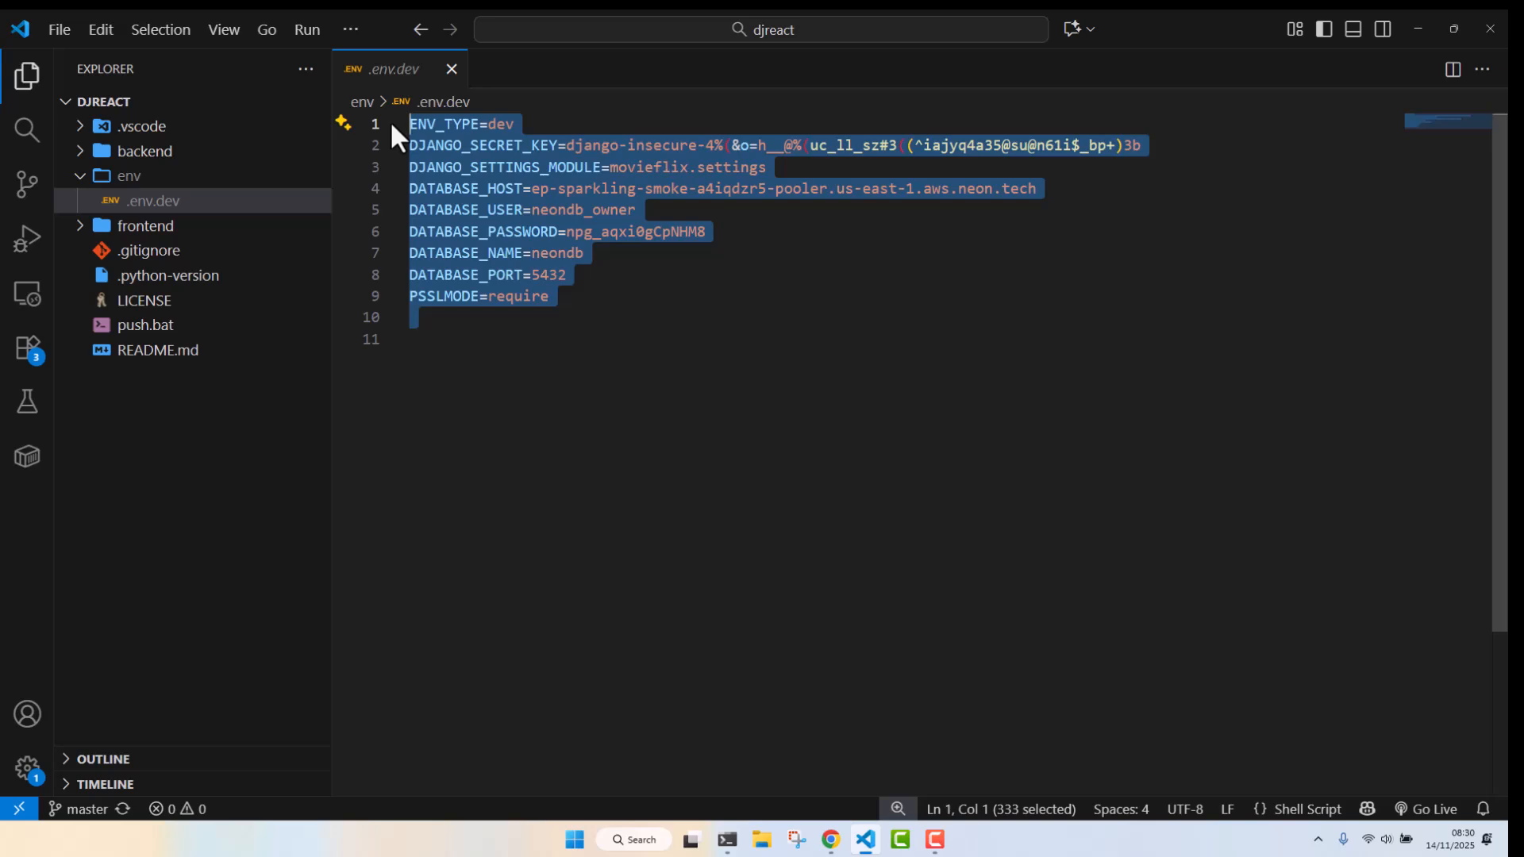
# Return to the browser, paste the variables including the secret key and database password into the Environment Variable Editor, and save
pyautogui.click(829, 846)
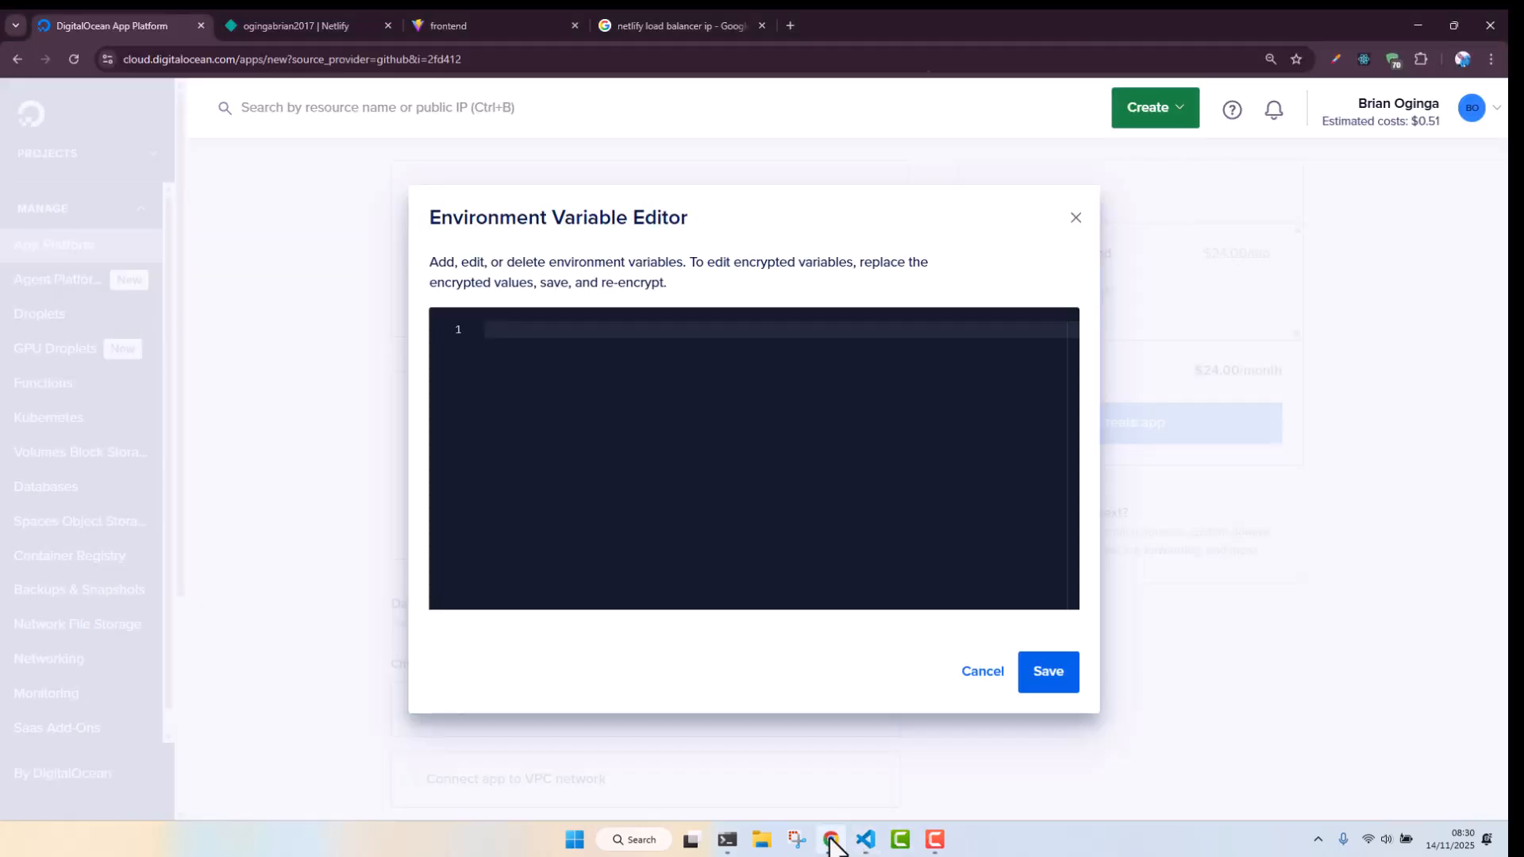
pyautogui.hotkey('ctrl', 'v')
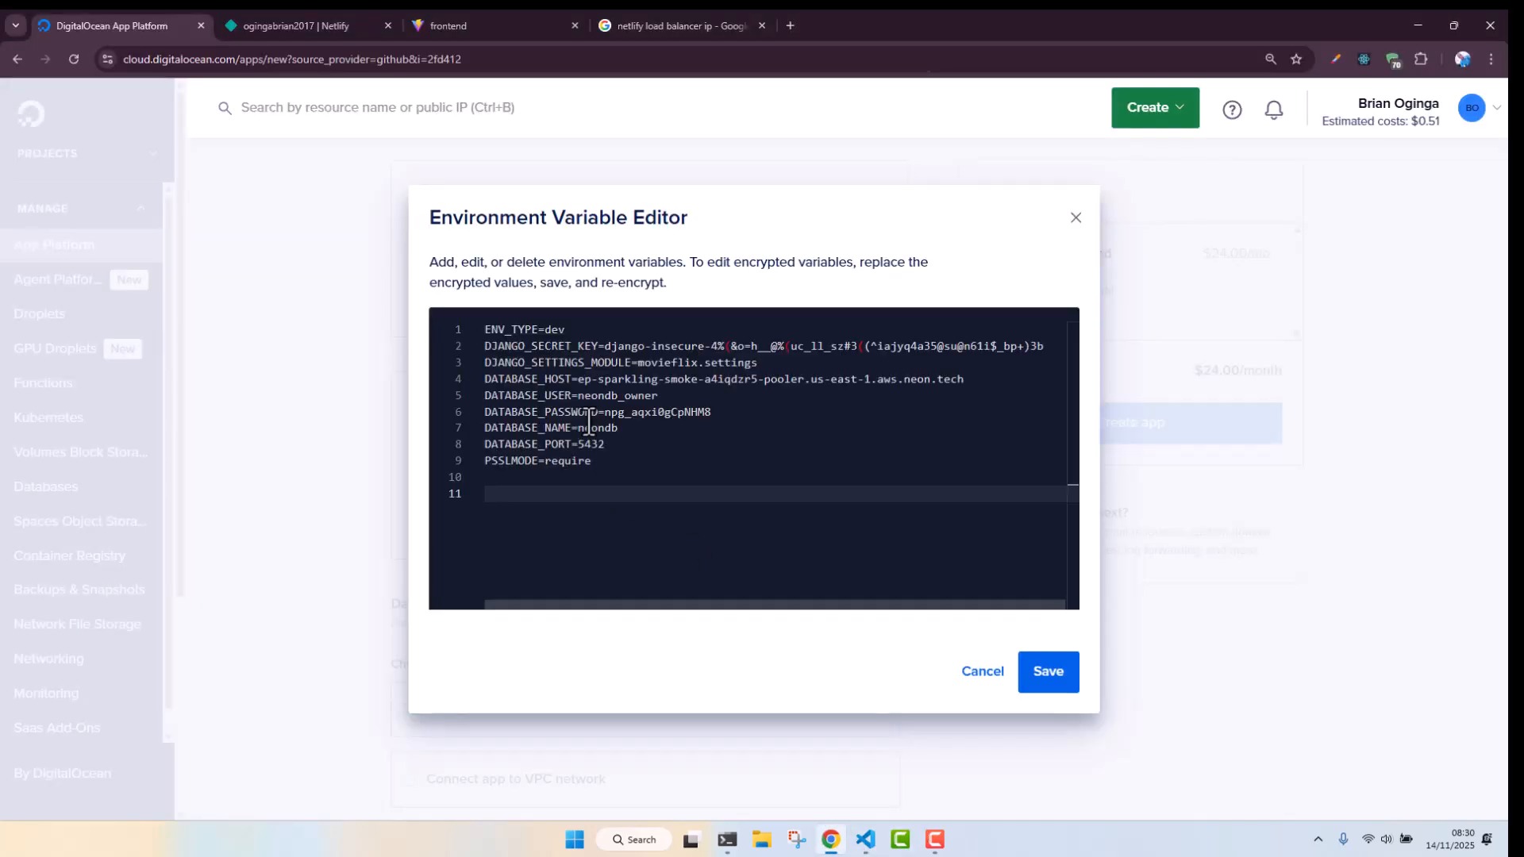
pyautogui.click(1046, 673)
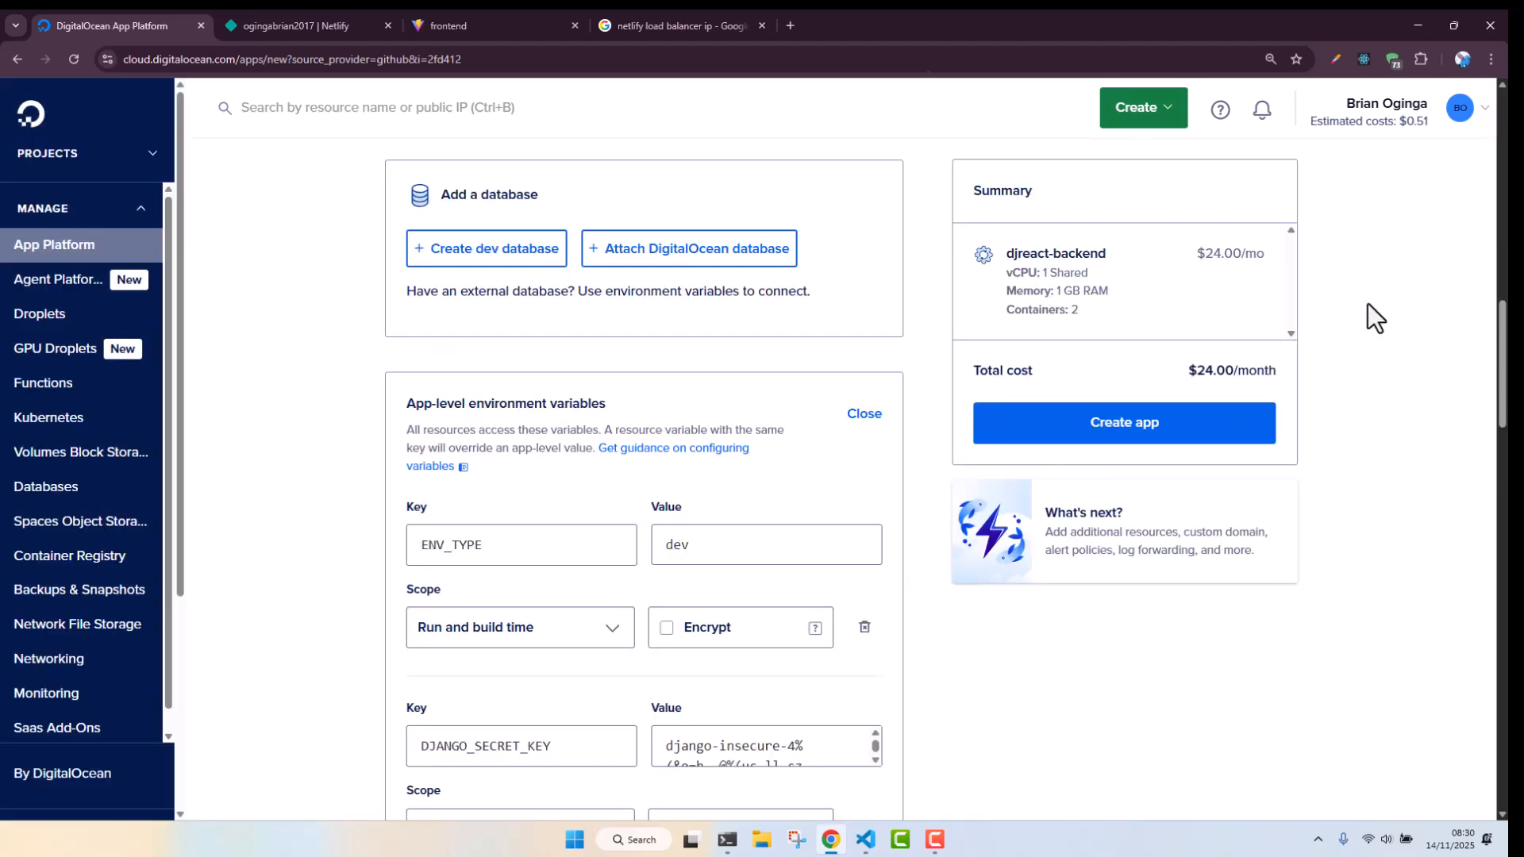
# Set the datacenter region to Sydney Datacenter 1 SYD1
pyautogui.scroll(-4, 746, 345)
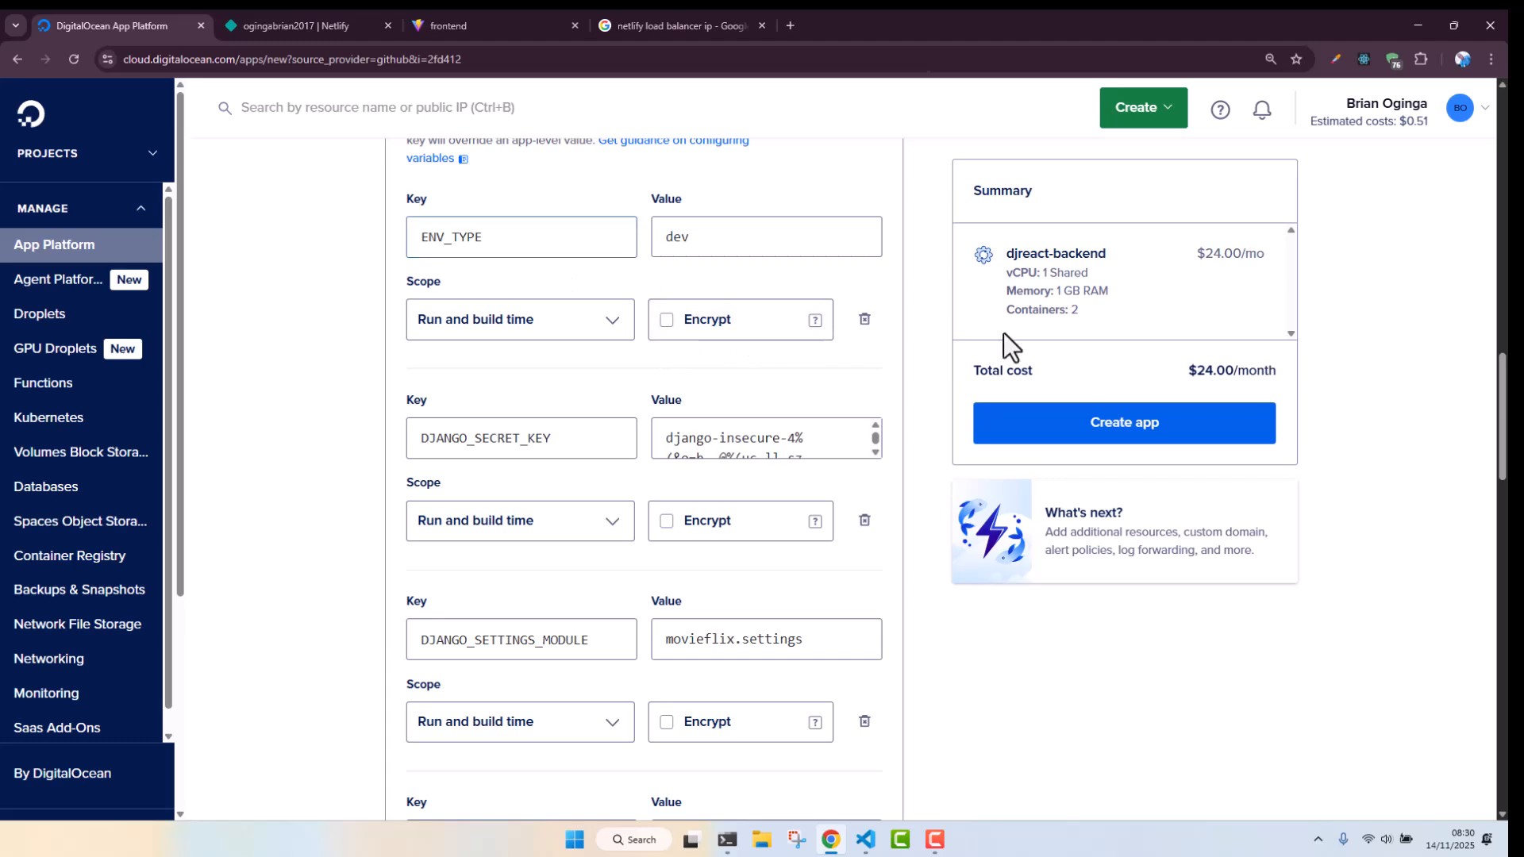
pyautogui.scroll(-4, 1010, 339)
pyautogui.moveTo(1504, 470); pyautogui.dragTo(1506, 712)
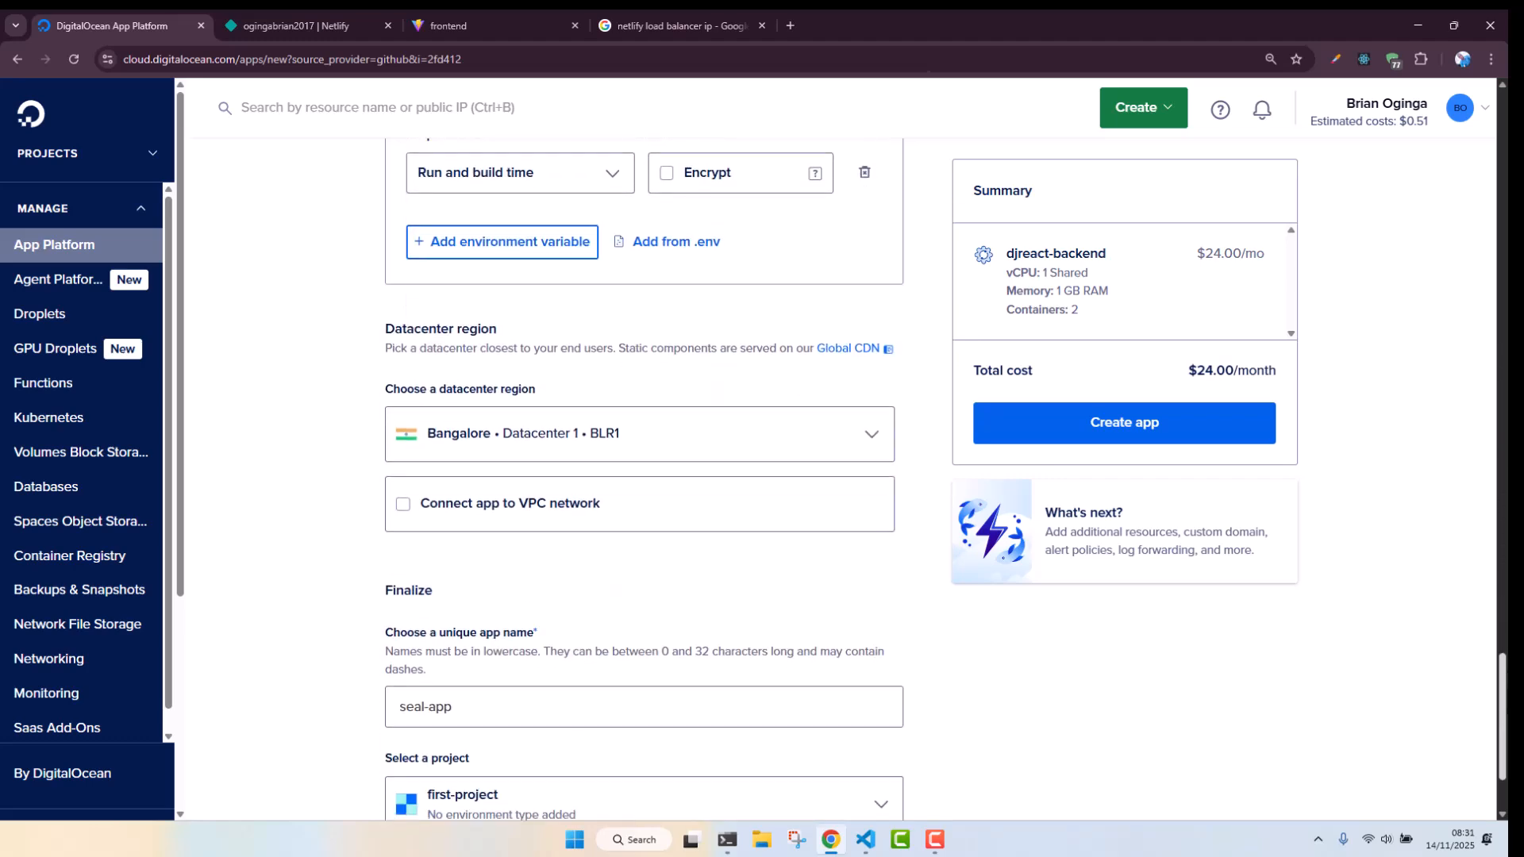
pyautogui.click(590, 439)
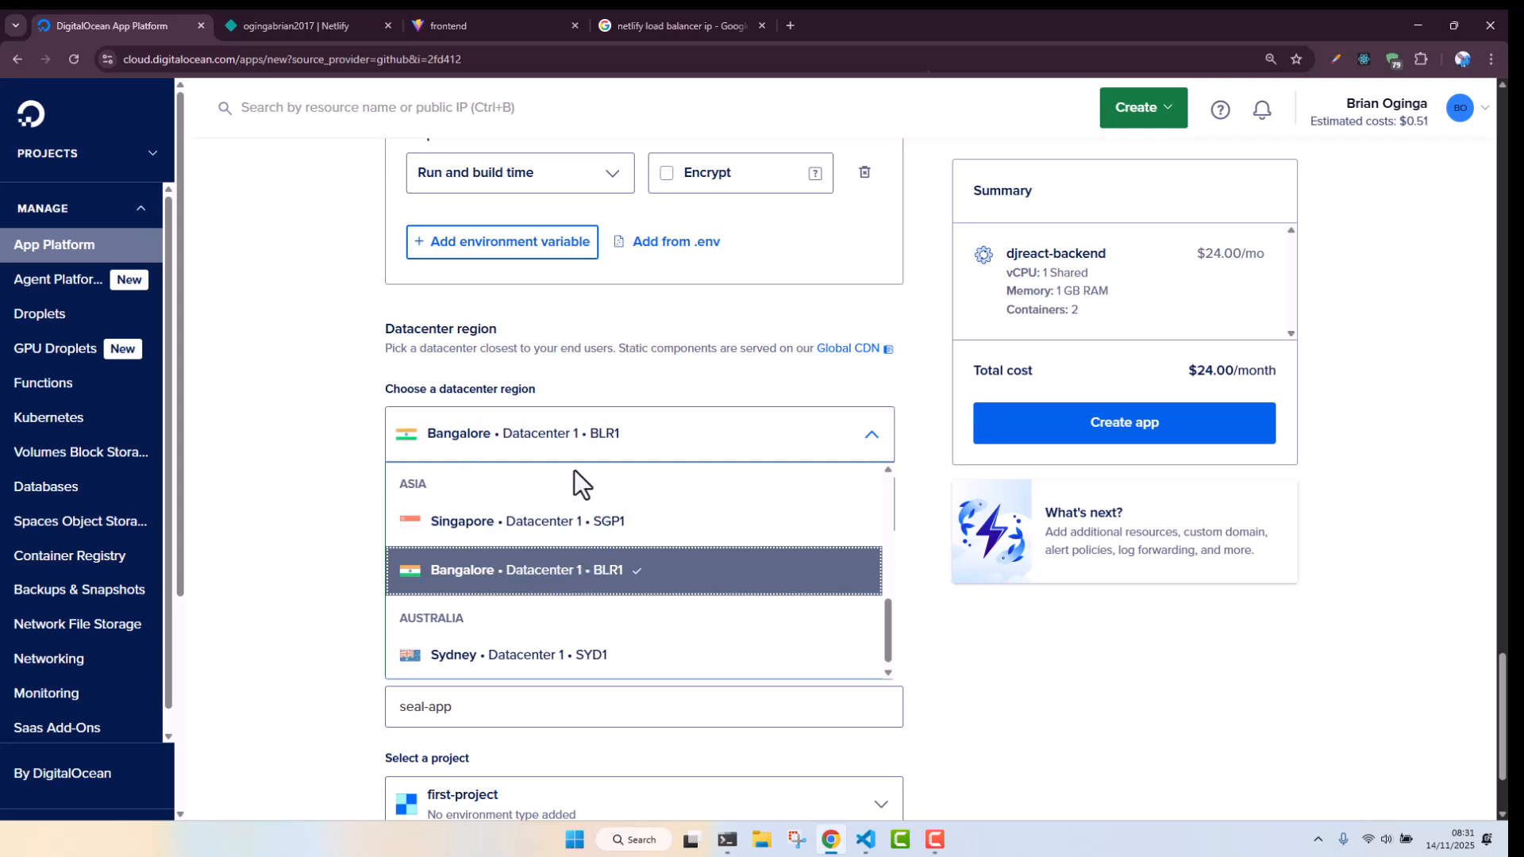
pyautogui.click(486, 667)
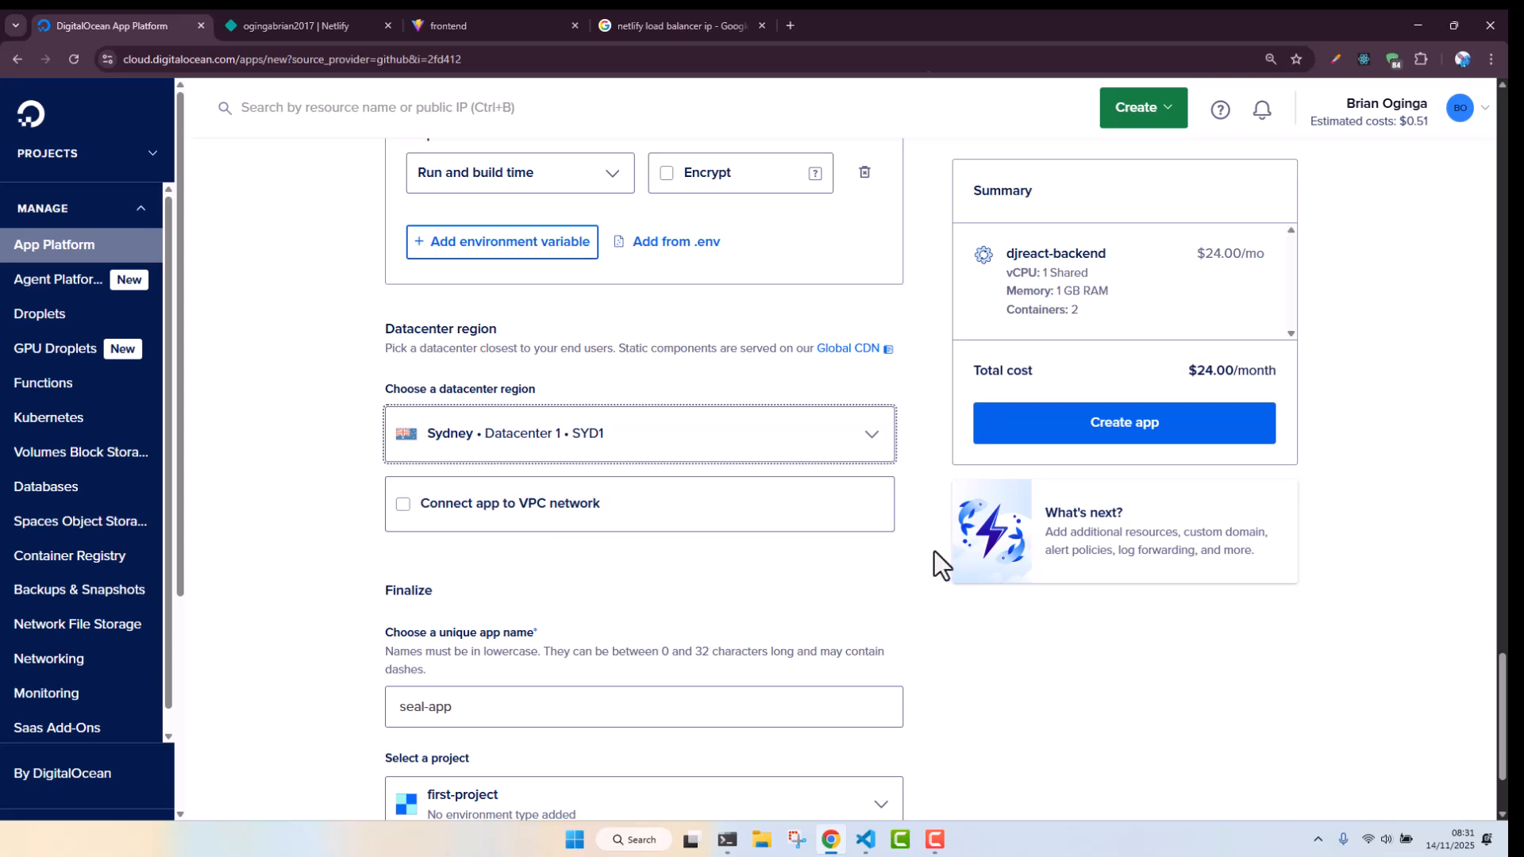
# Rename the app to movieflix and create the app
pyautogui.scroll(-2, 602, 473)
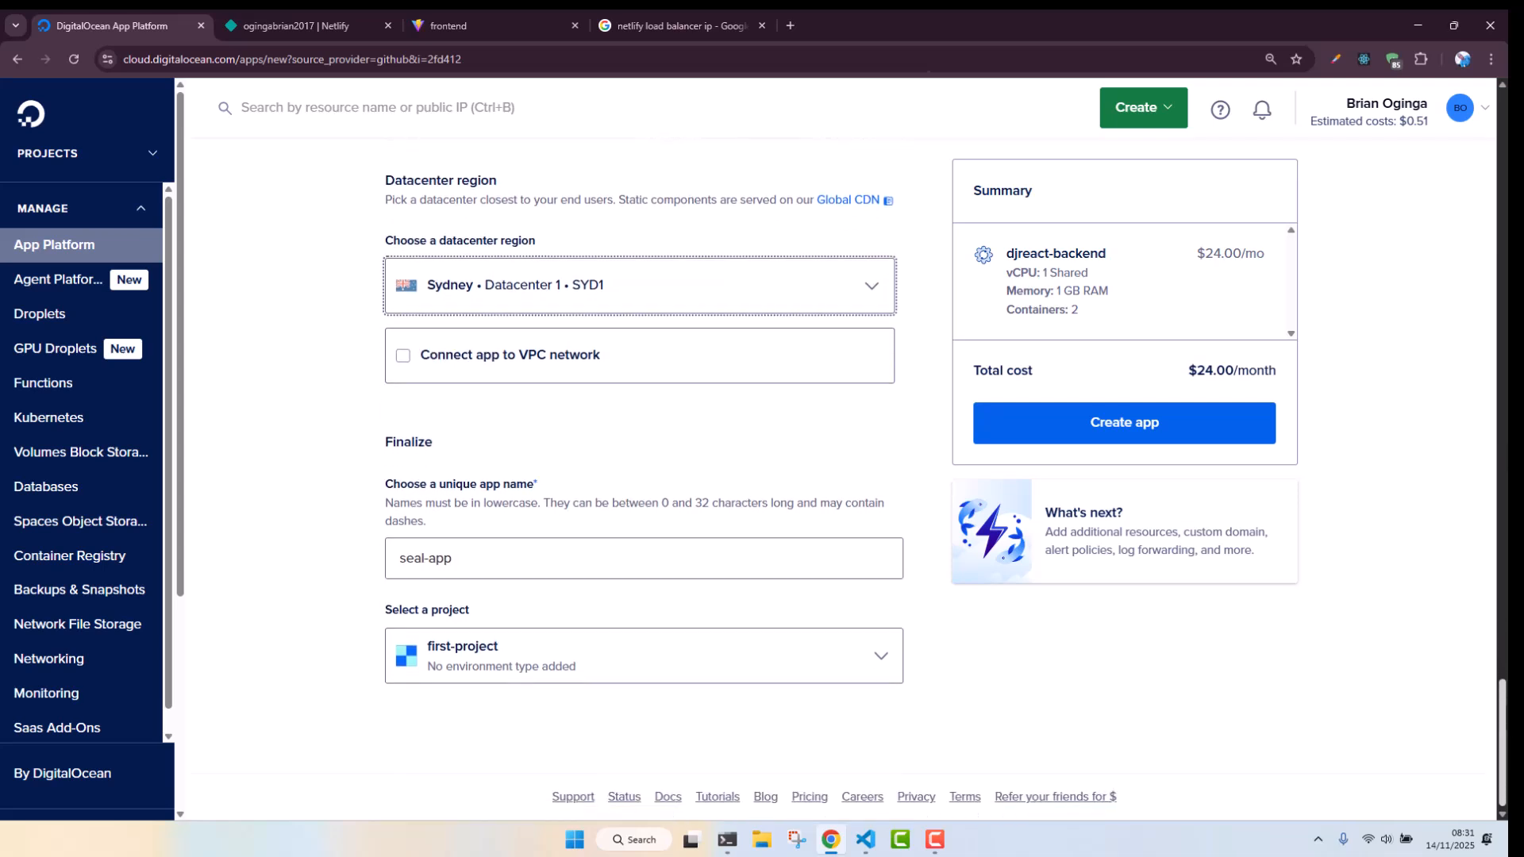
pyautogui.click(499, 560)
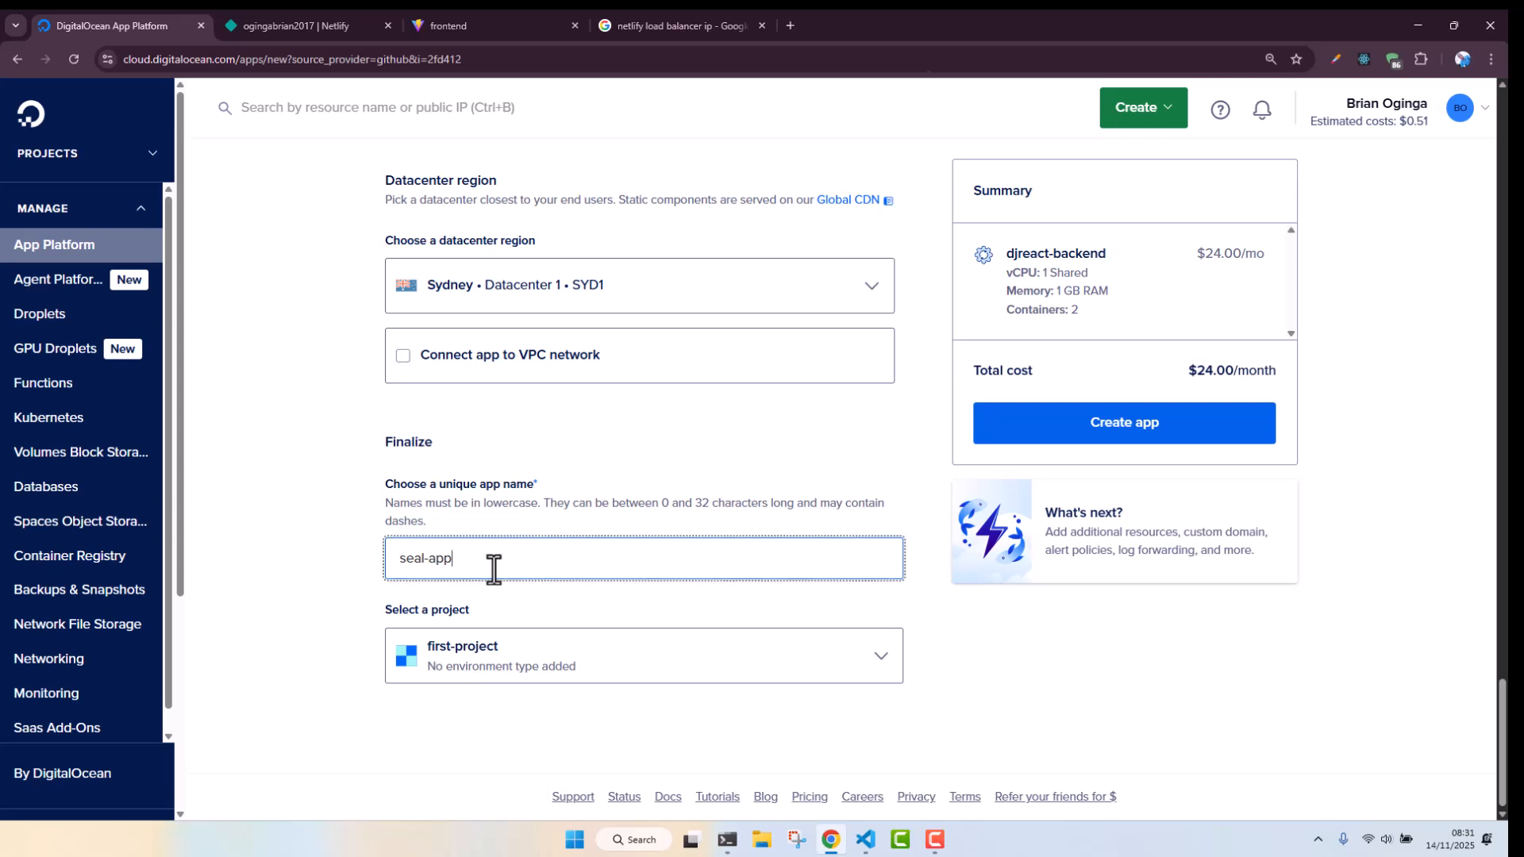
pyautogui.hotkey('ctrl', 'shift', 'Left')
pyautogui.hotkey('ctrl', 'shift', 'Left')
pyautogui.write('movieflix')
pyautogui.click(327, 472)
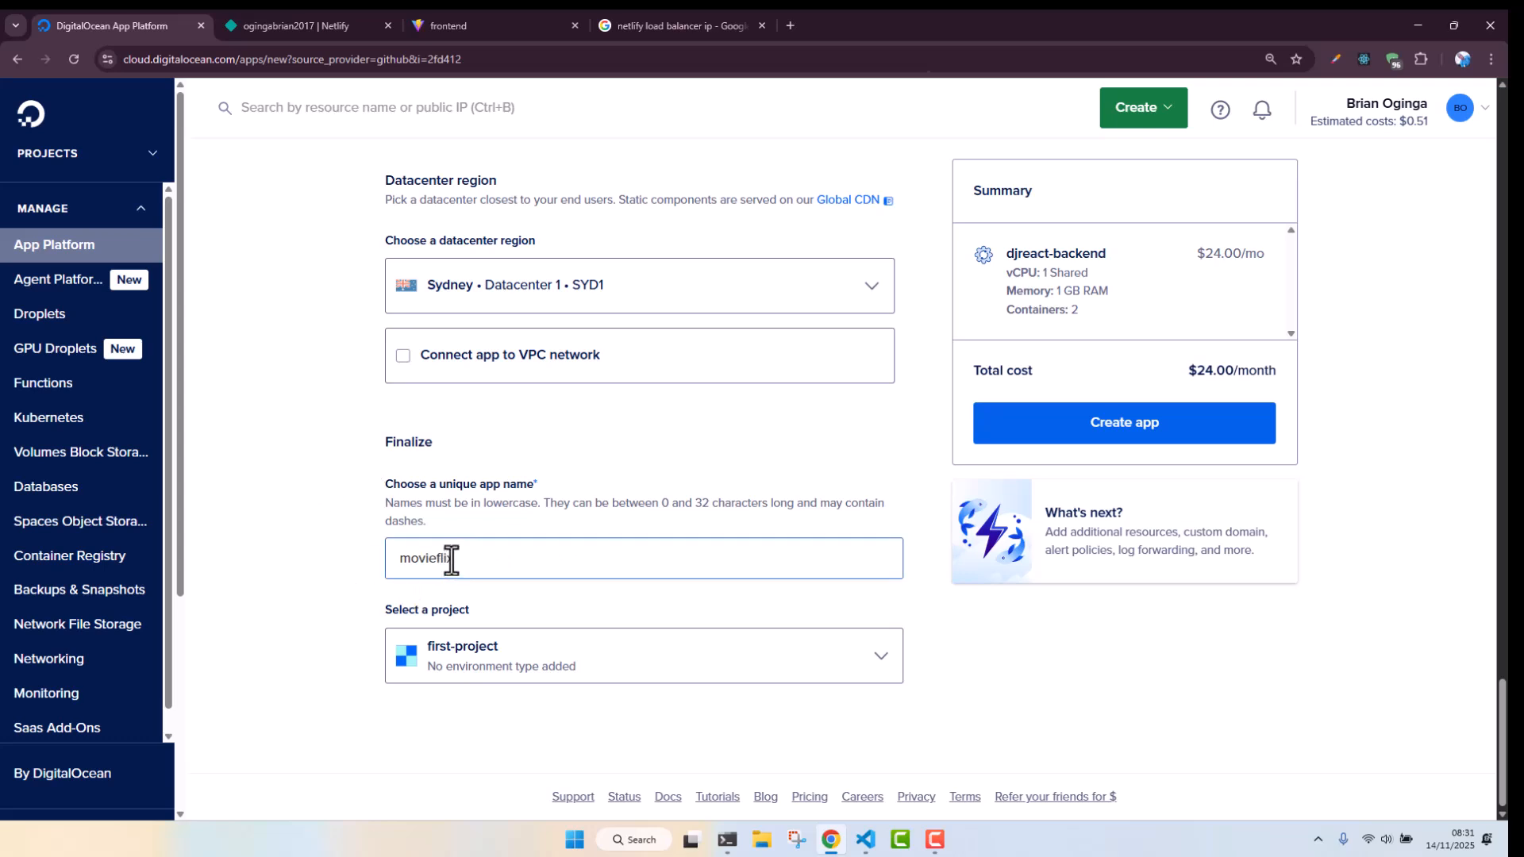
pyautogui.click(400, 567)
pyautogui.click(1192, 436)
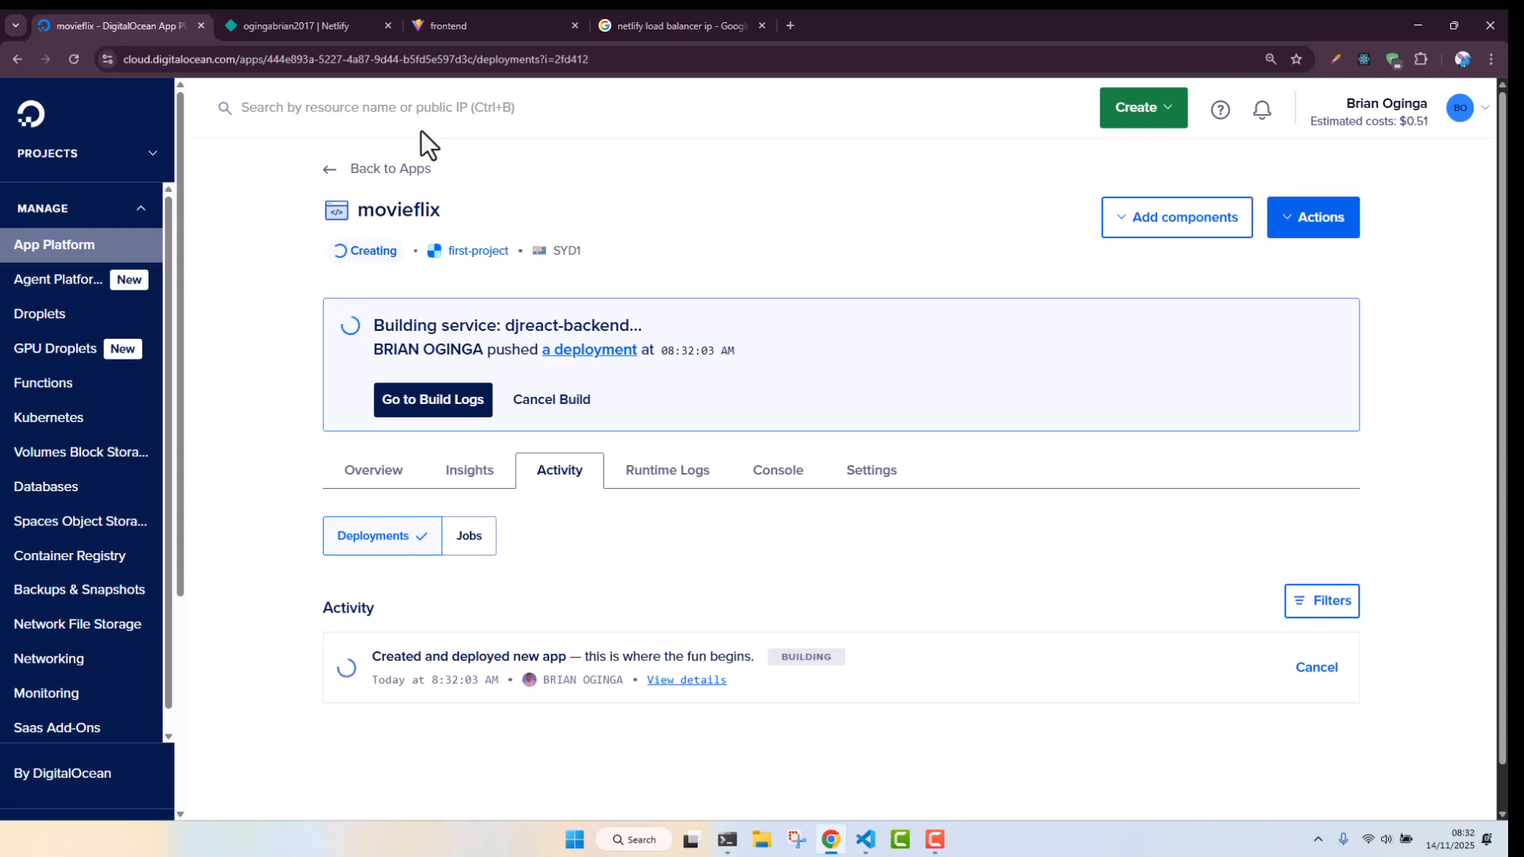
# Switch to the Netlify tab and start importing an existing project from Git
pyautogui.click(324, 23)
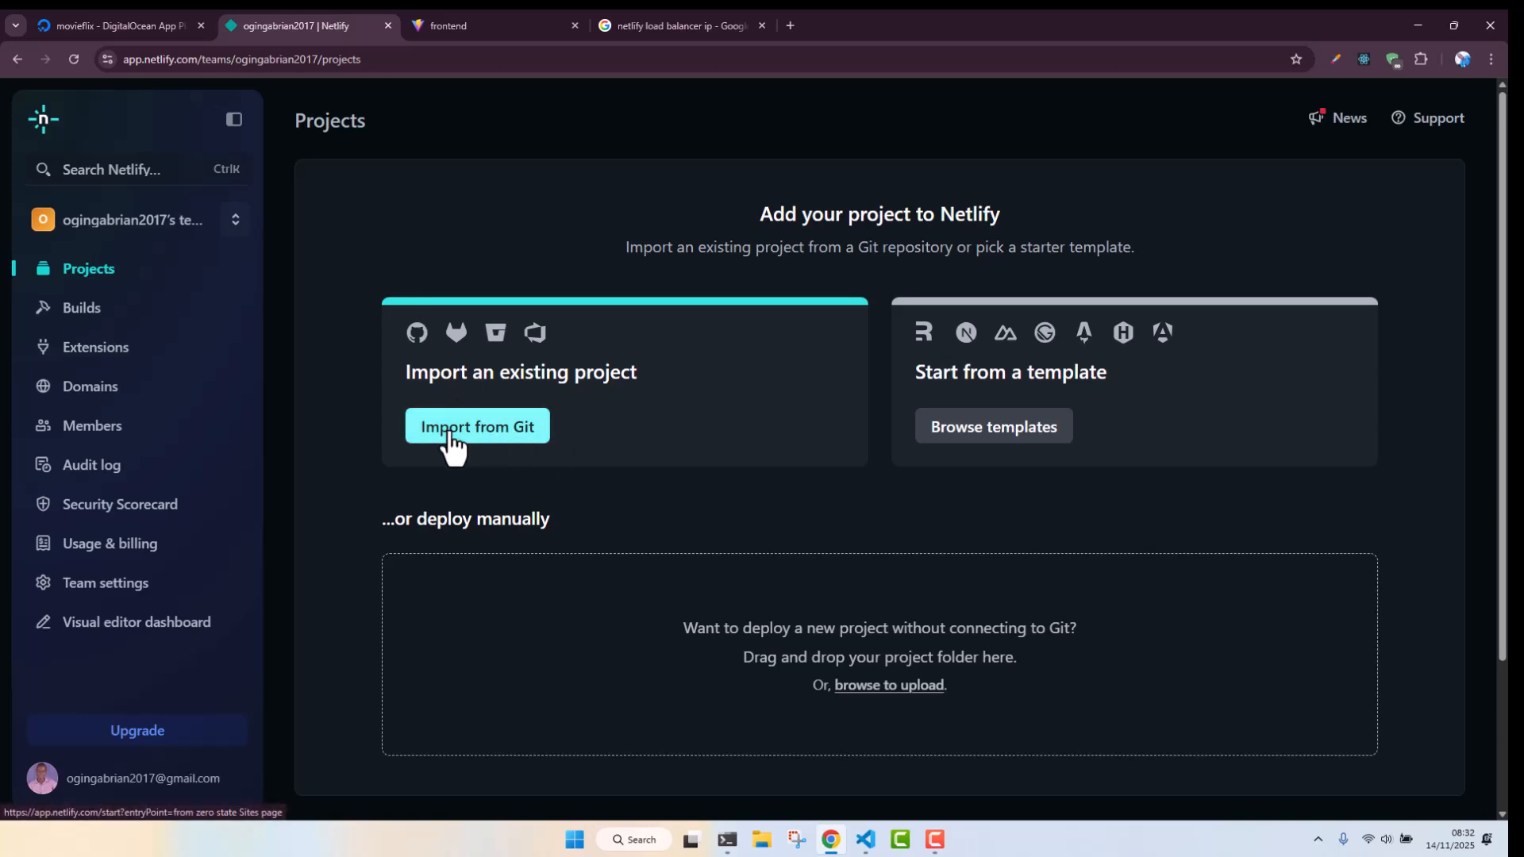
pyautogui.click(494, 442)
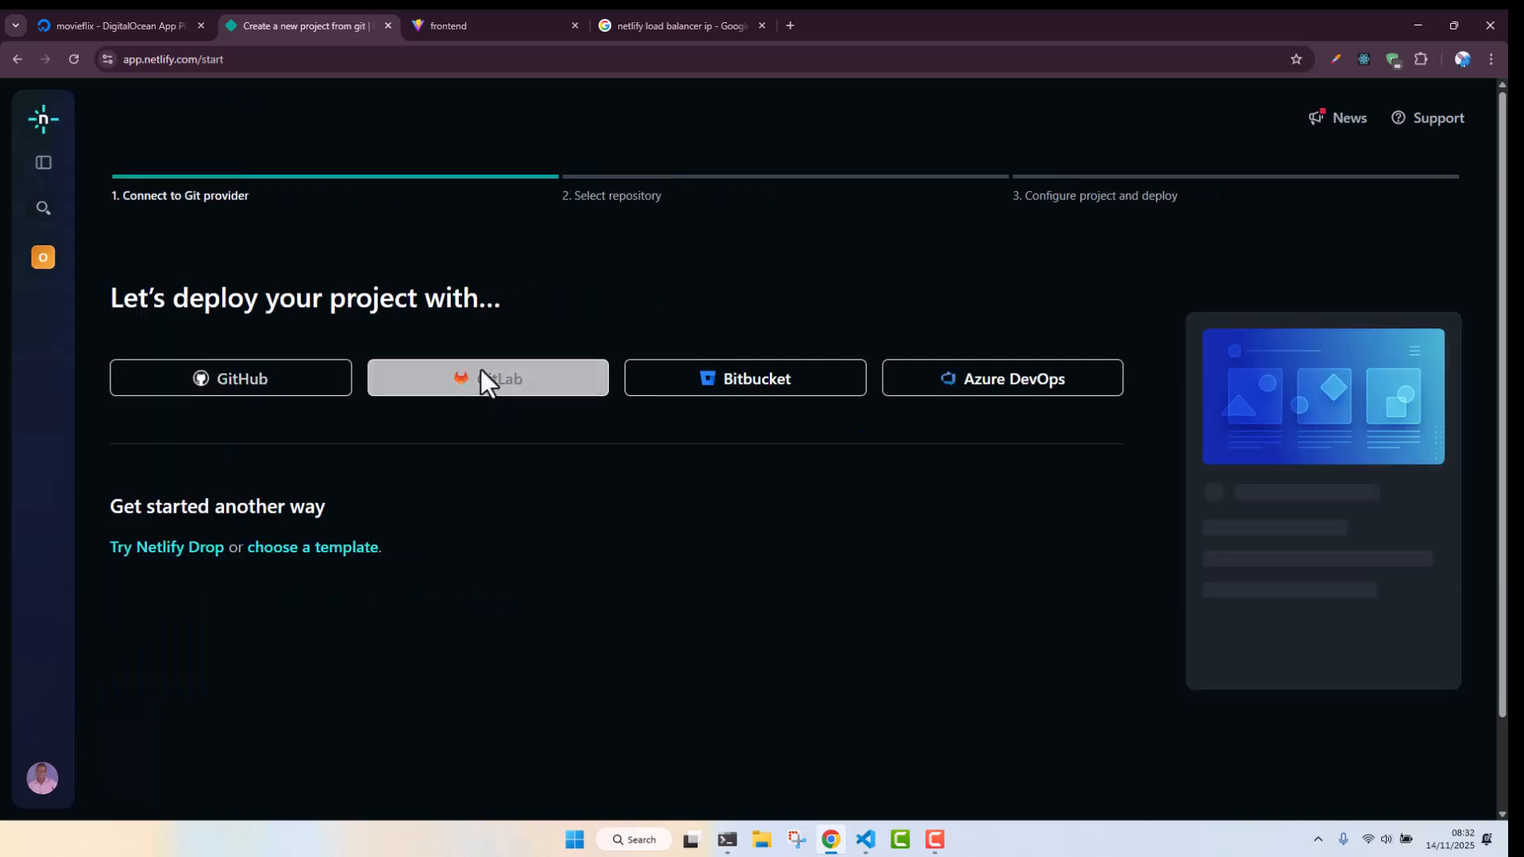
# Connect GitHub as the Git provider and select the djreact repository by searching for it
pyautogui.click(189, 379)
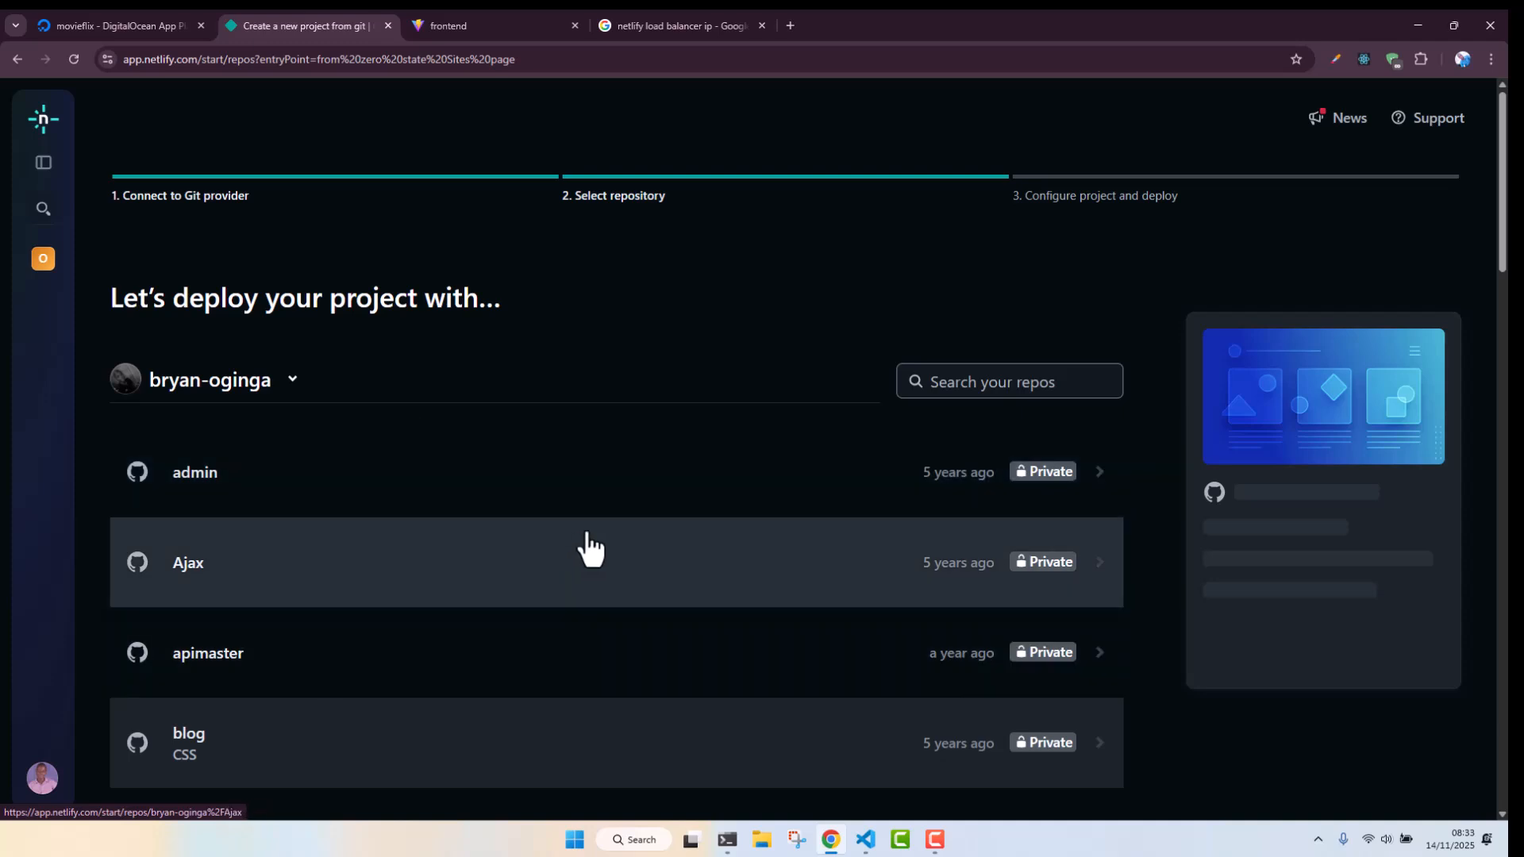
pyautogui.click(967, 389)
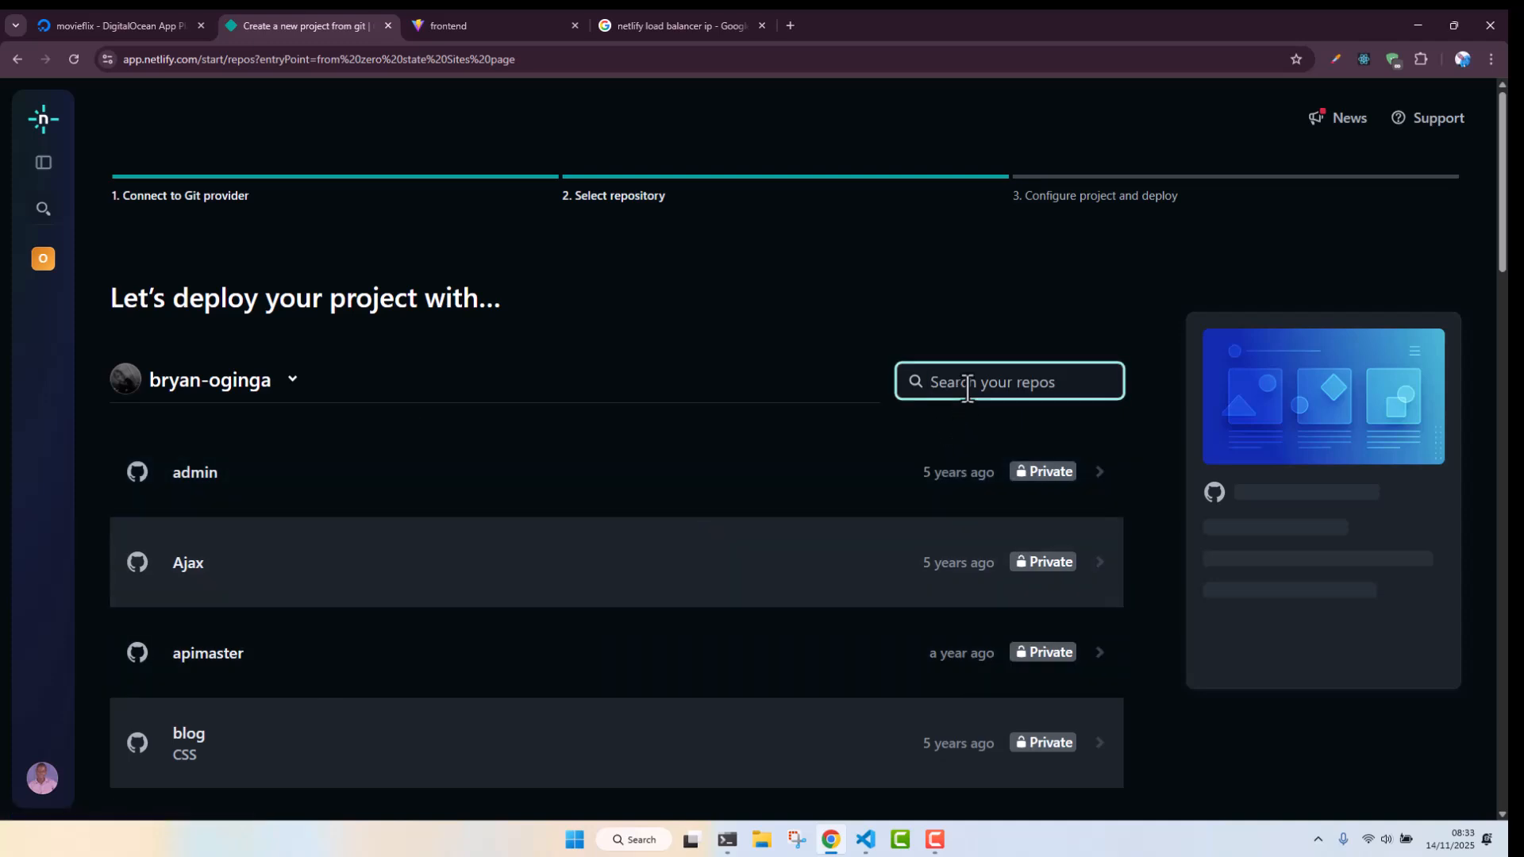
pyautogui.write('djrea')
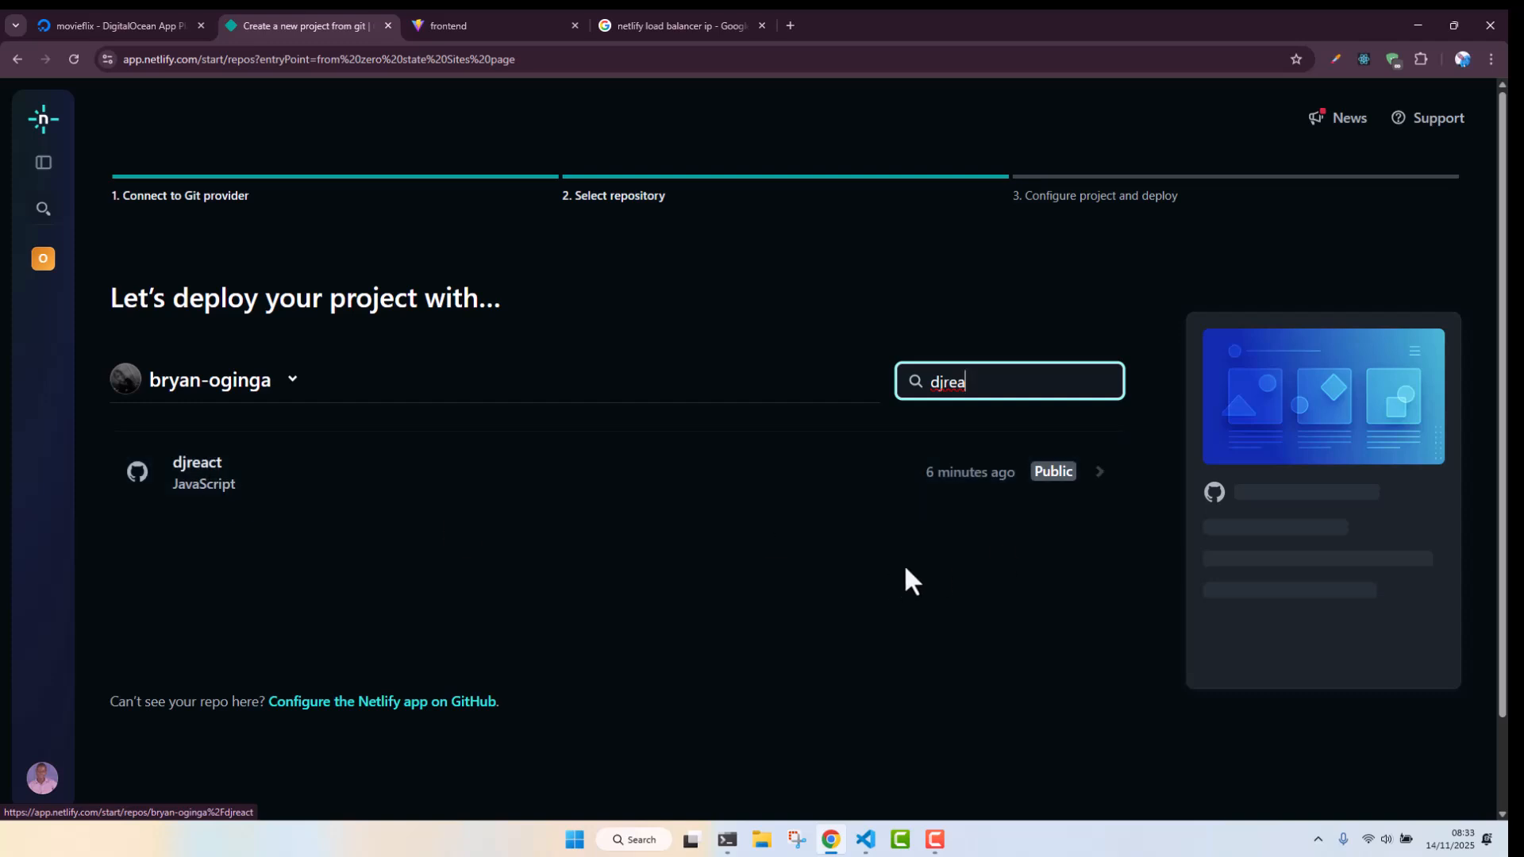
pyautogui.click(418, 472)
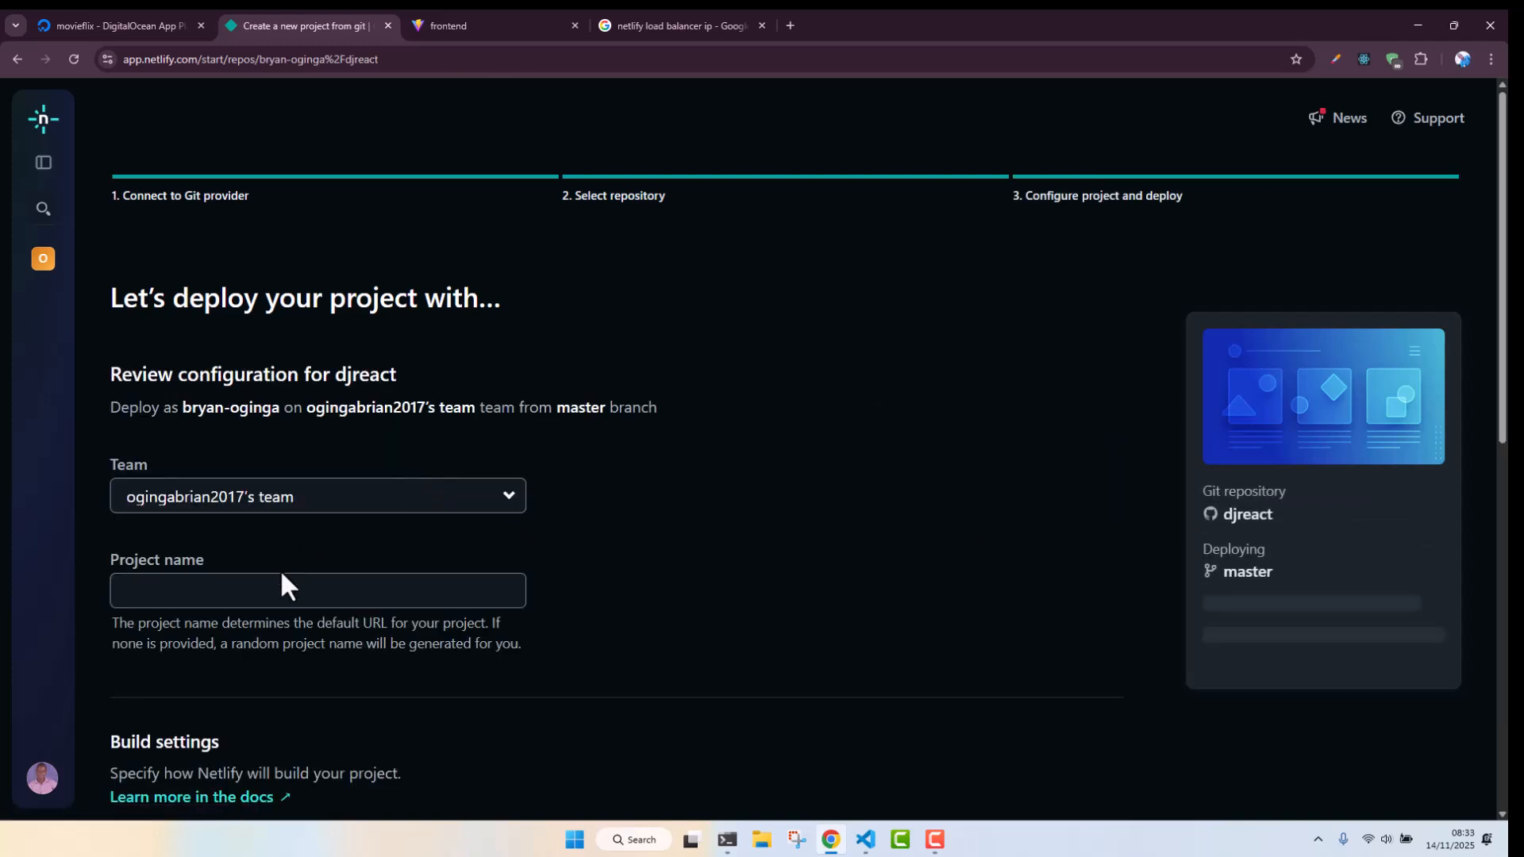
# Set the project name to movieflixke
pyautogui.click(272, 595)
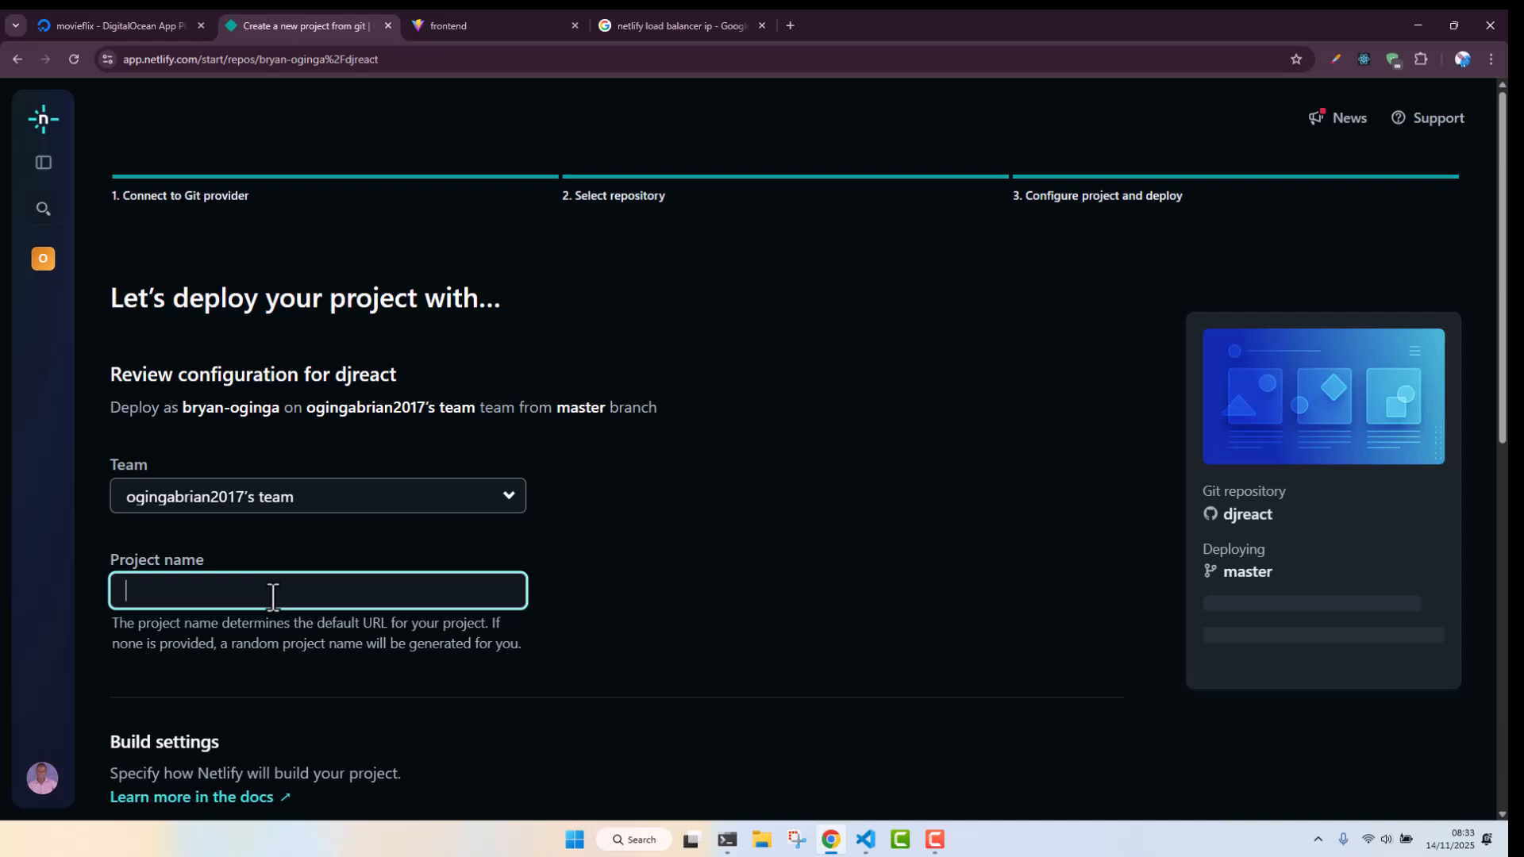
pyautogui.write('movieflixke')
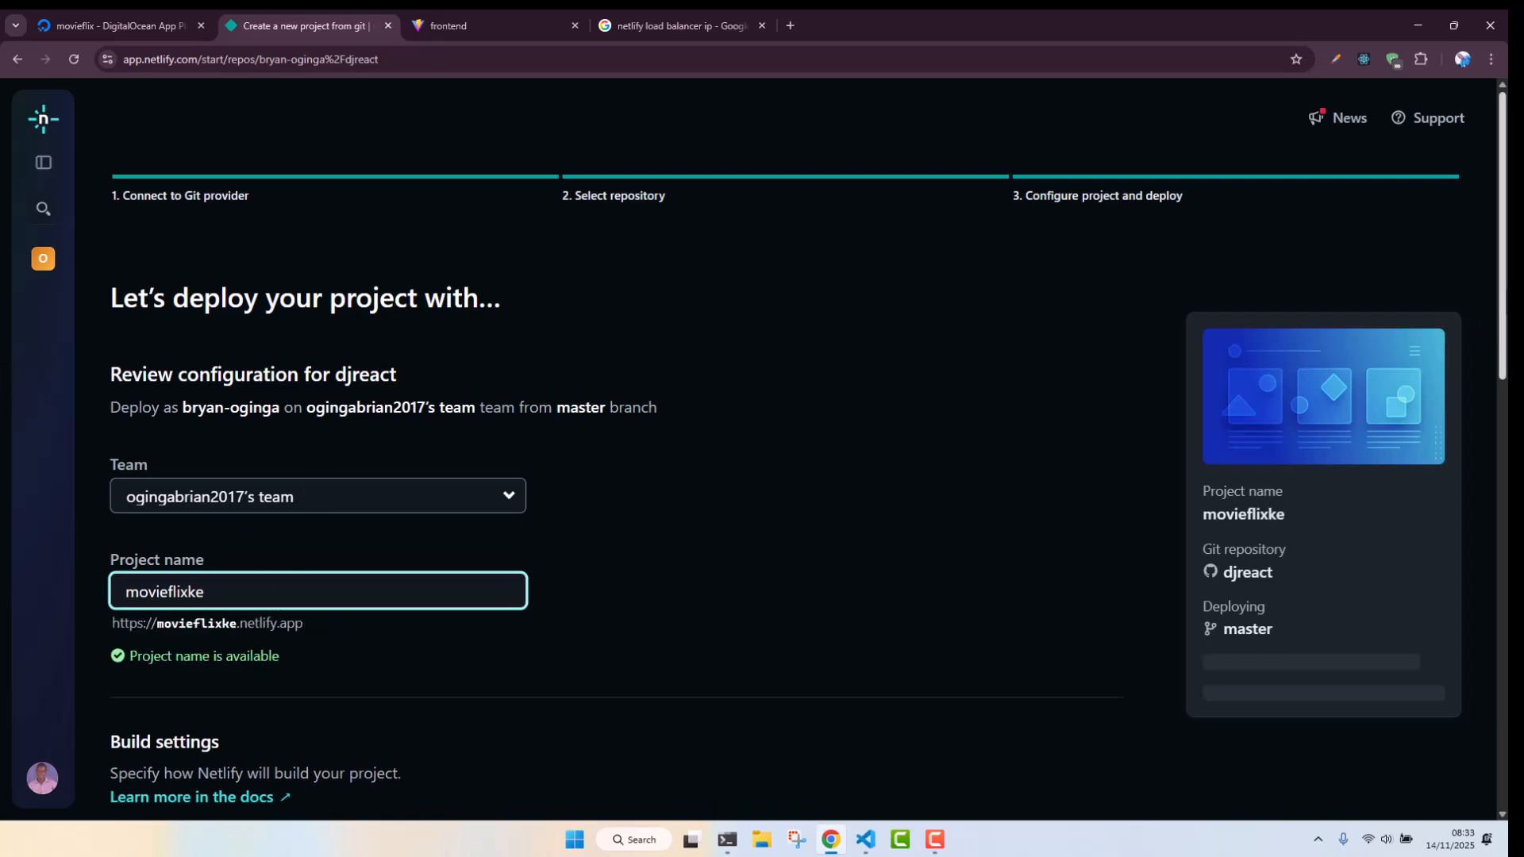
# Set the base directory to frontend
pyautogui.scroll(-2, 1485, 326)
pyautogui.scroll(-2, 936, 445)
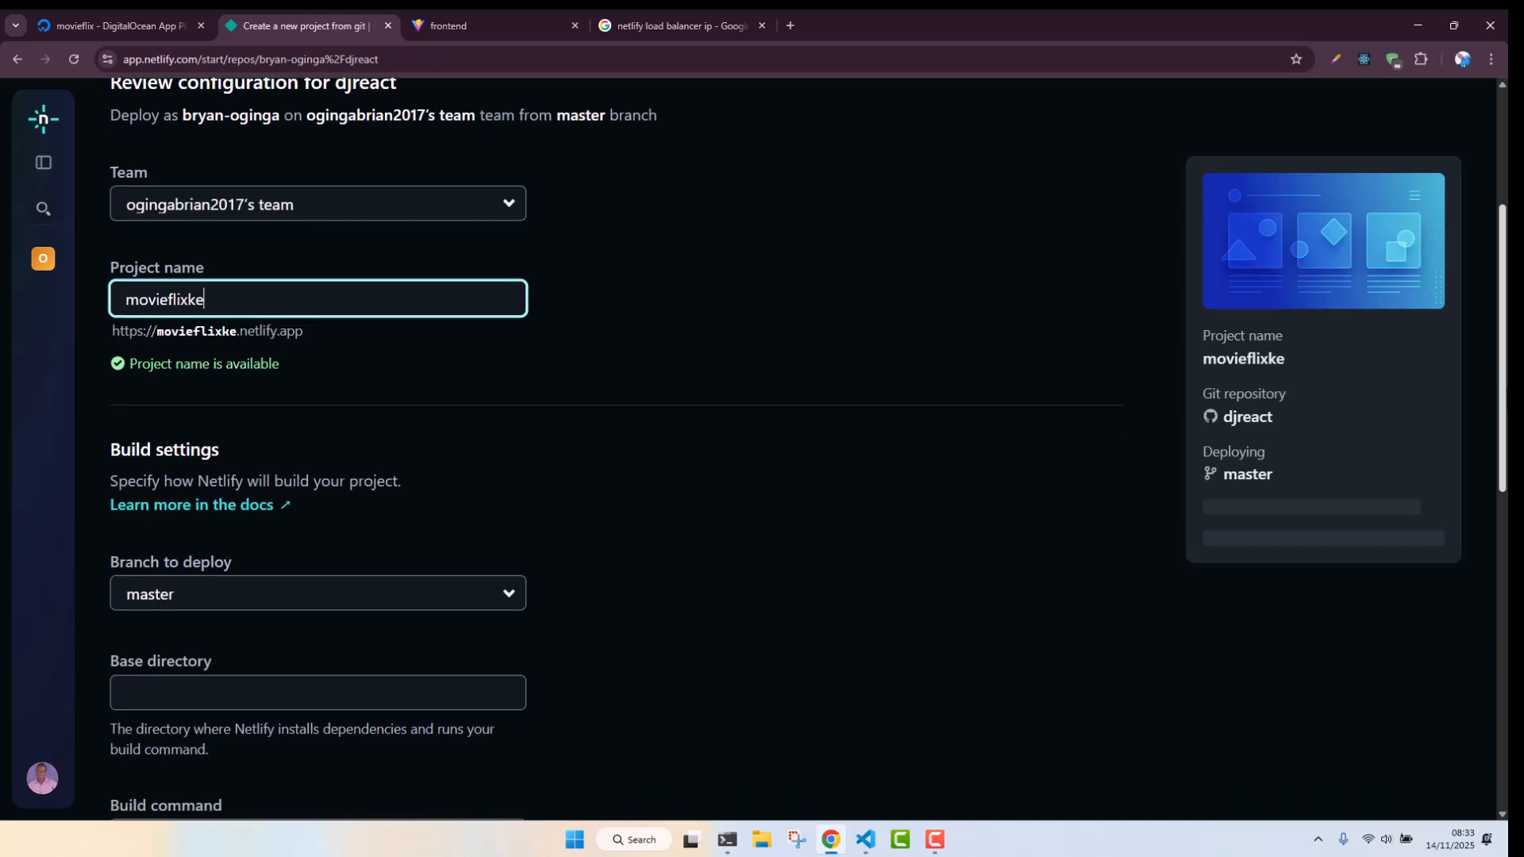
pyautogui.click(177, 697)
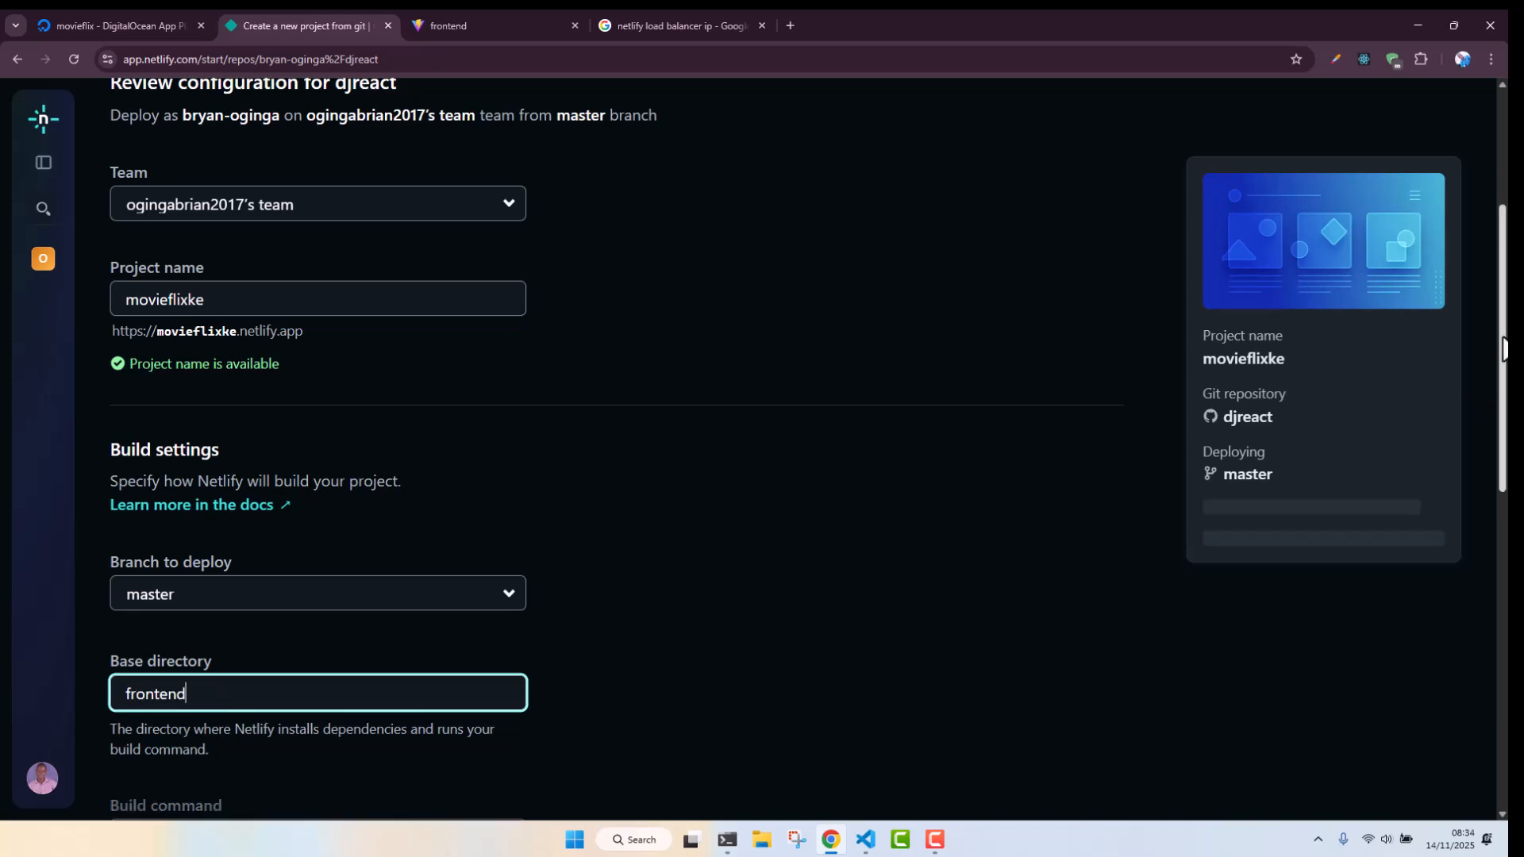
pyautogui.scroll(-1, 1501, 381)
pyautogui.scroll(-4, 807, 448)
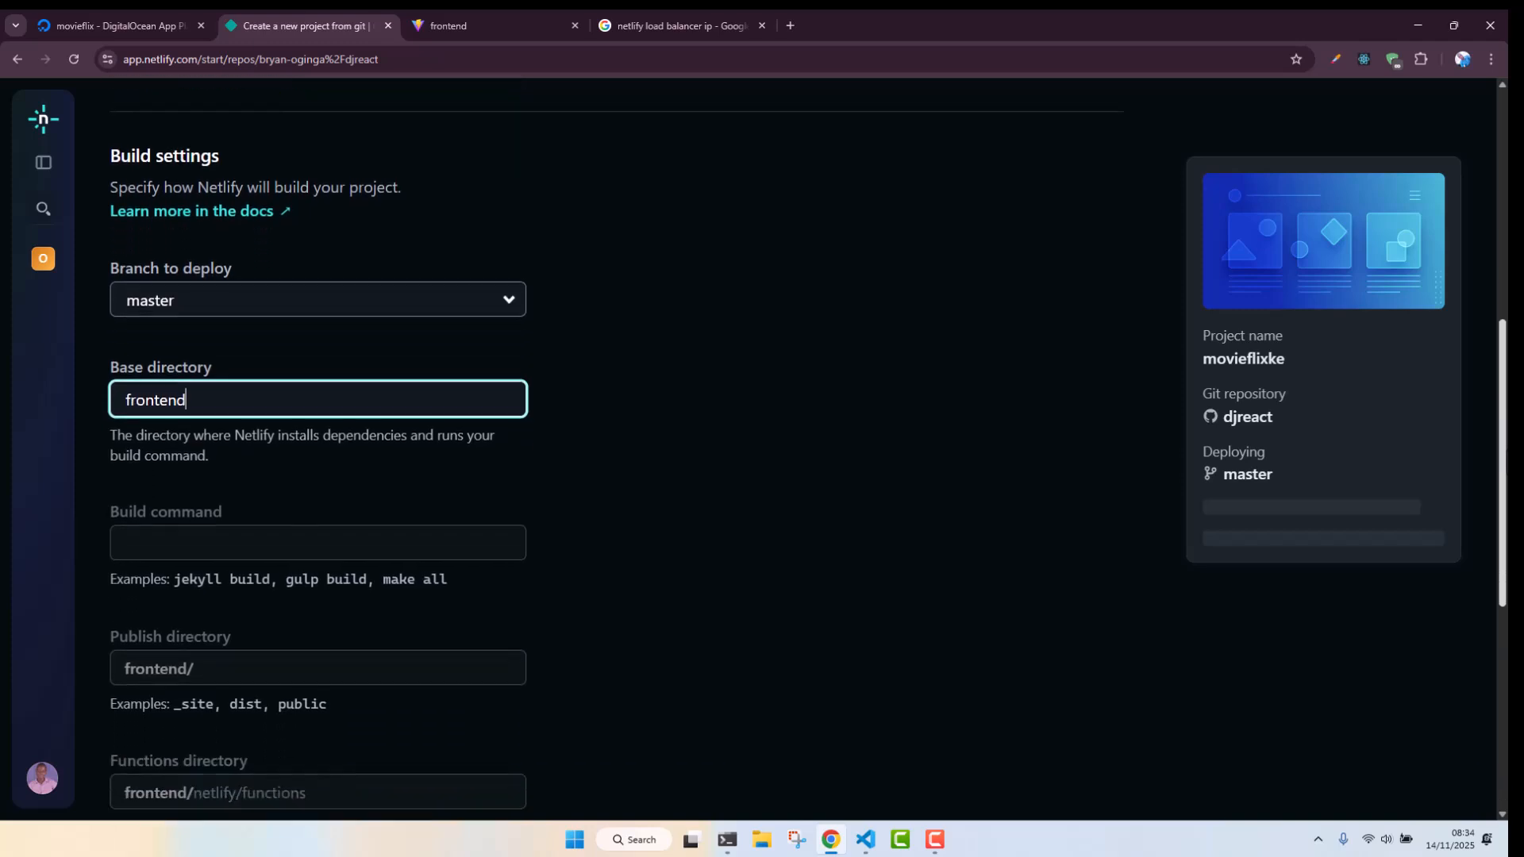
pyautogui.press('BackSpace')
pyautogui.press('BackSpace')
pyautogui.press('BackSpace')
pyautogui.press('BackSpace')
pyautogui.press('BackSpace')
pyautogui.write('ntend')
# Set the build command to npm run build
pyautogui.click(206, 496)
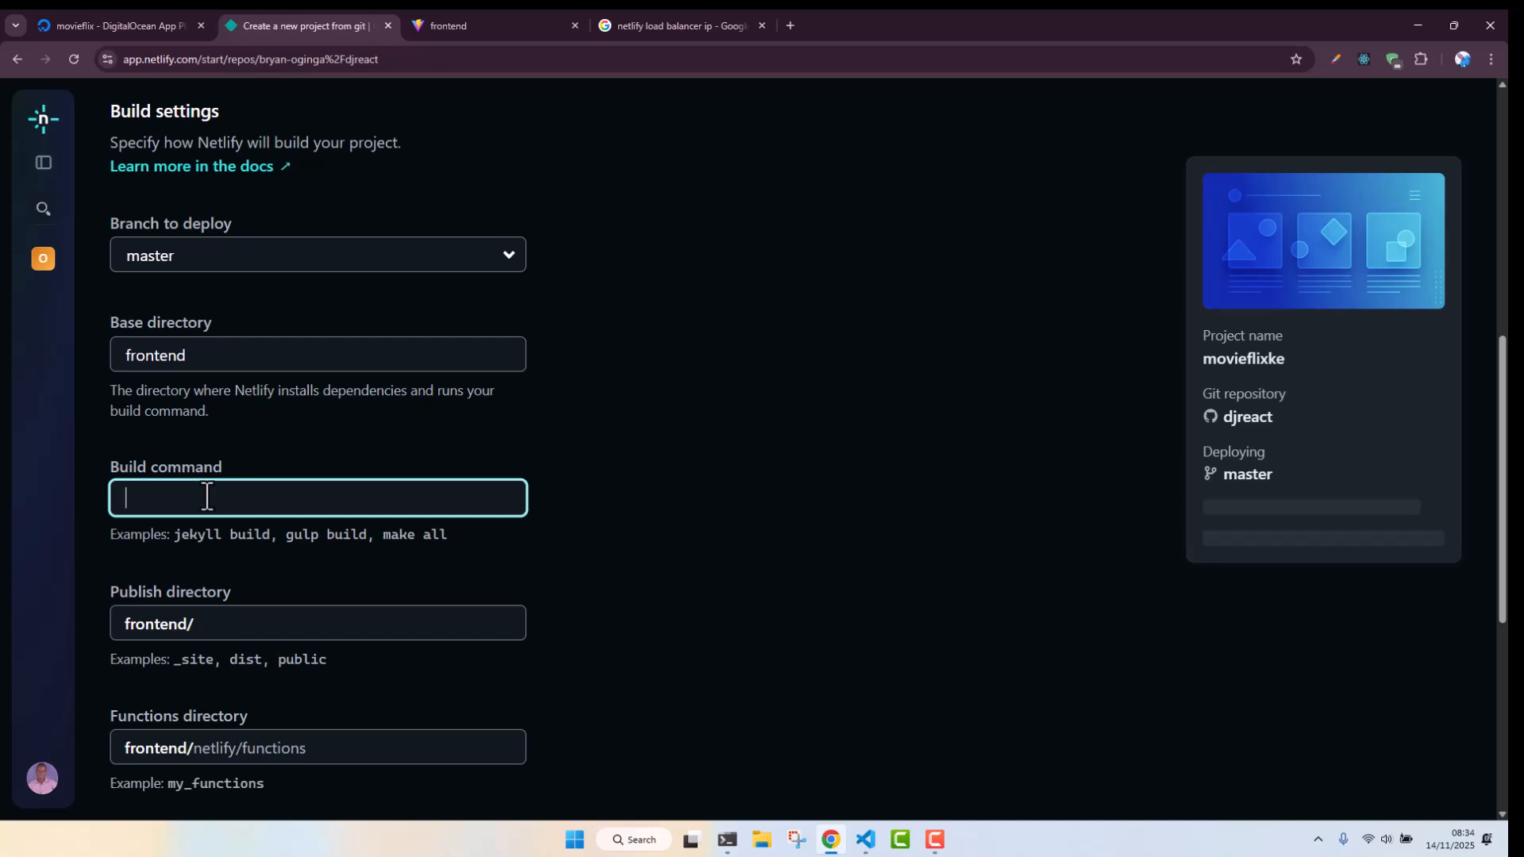
pyautogui.write('npm run build')
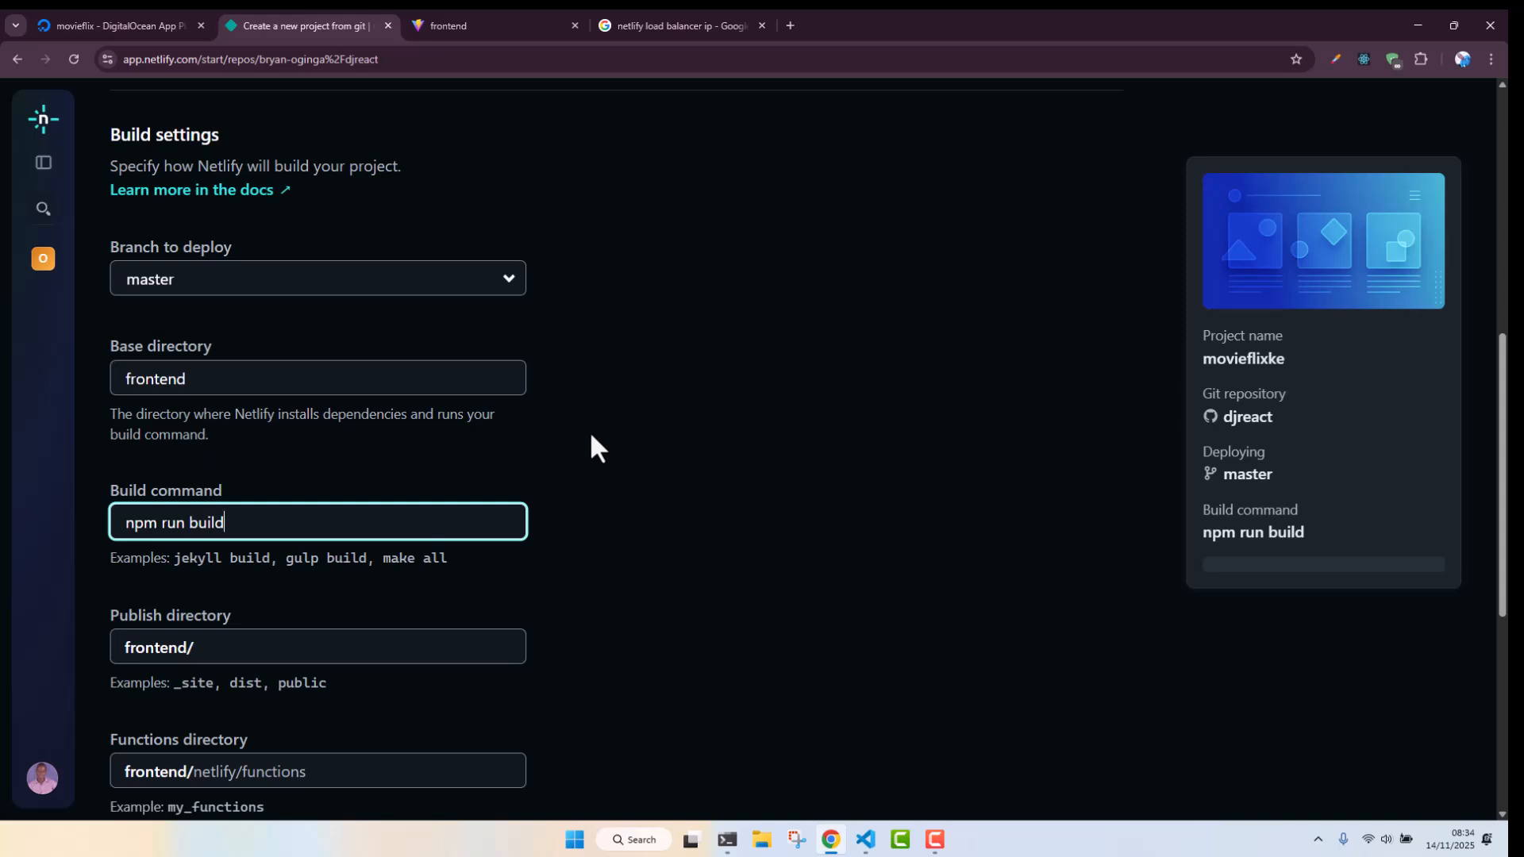
pyautogui.click(593, 452)
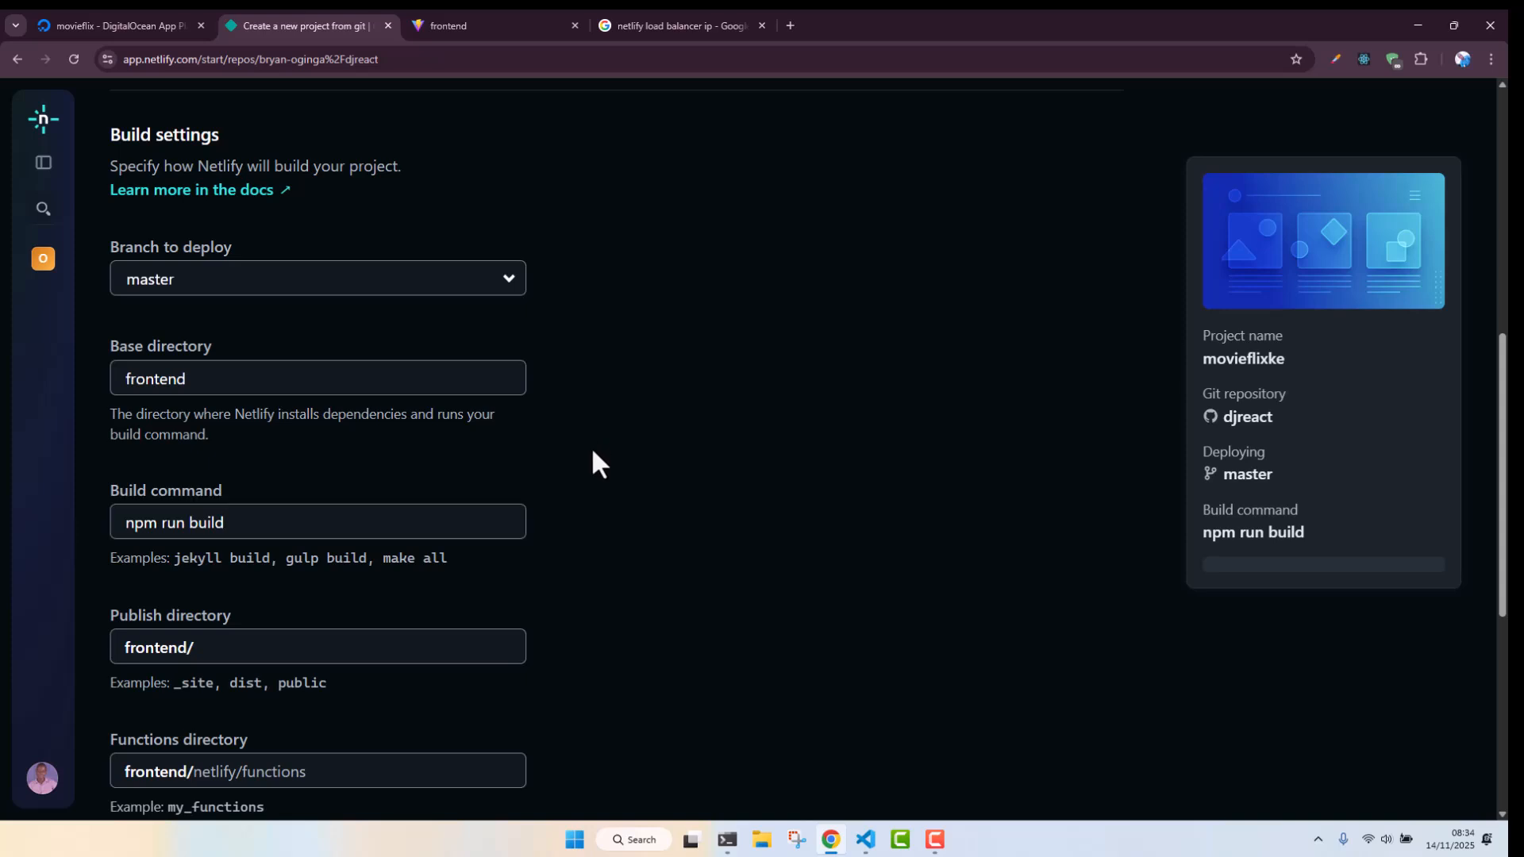
# Set the publish directory to frontend/dist
pyautogui.moveTo(1502, 406); pyautogui.dragTo(1503, 473)
pyautogui.click(202, 470)
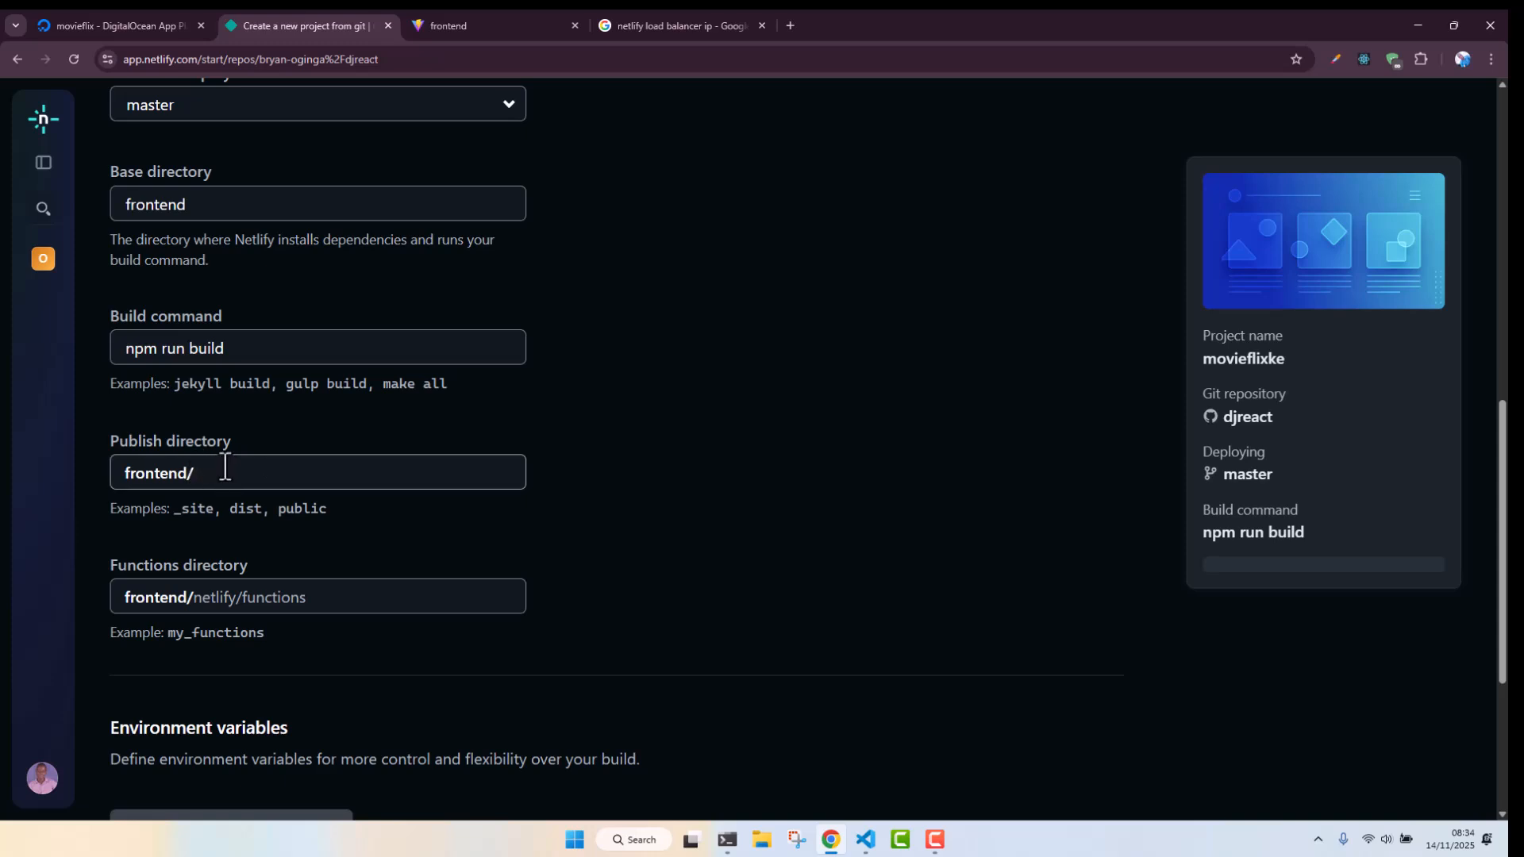
pyautogui.click(234, 465)
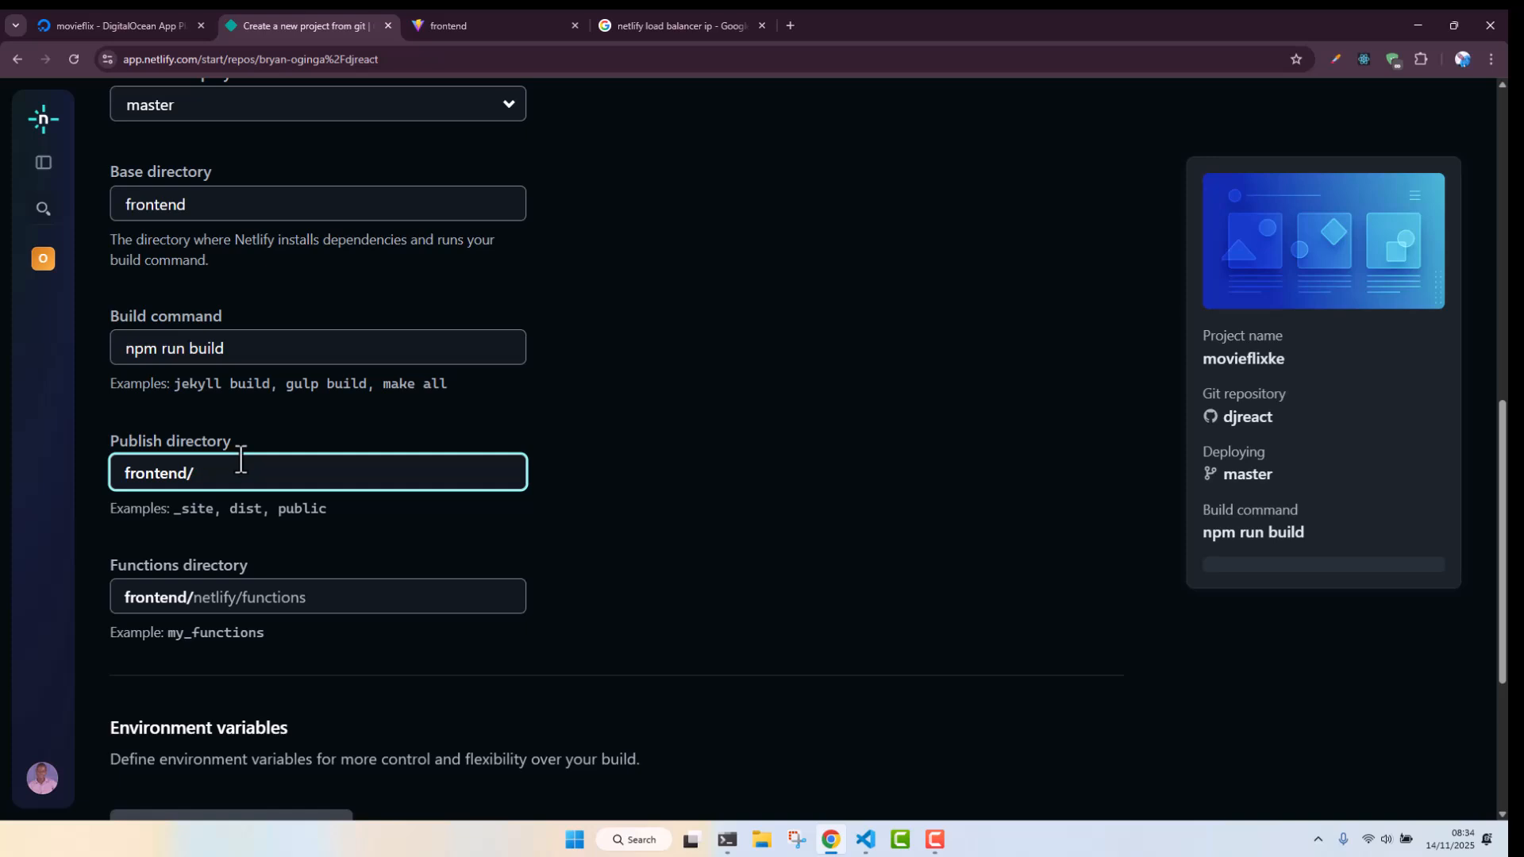
pyautogui.write('di')
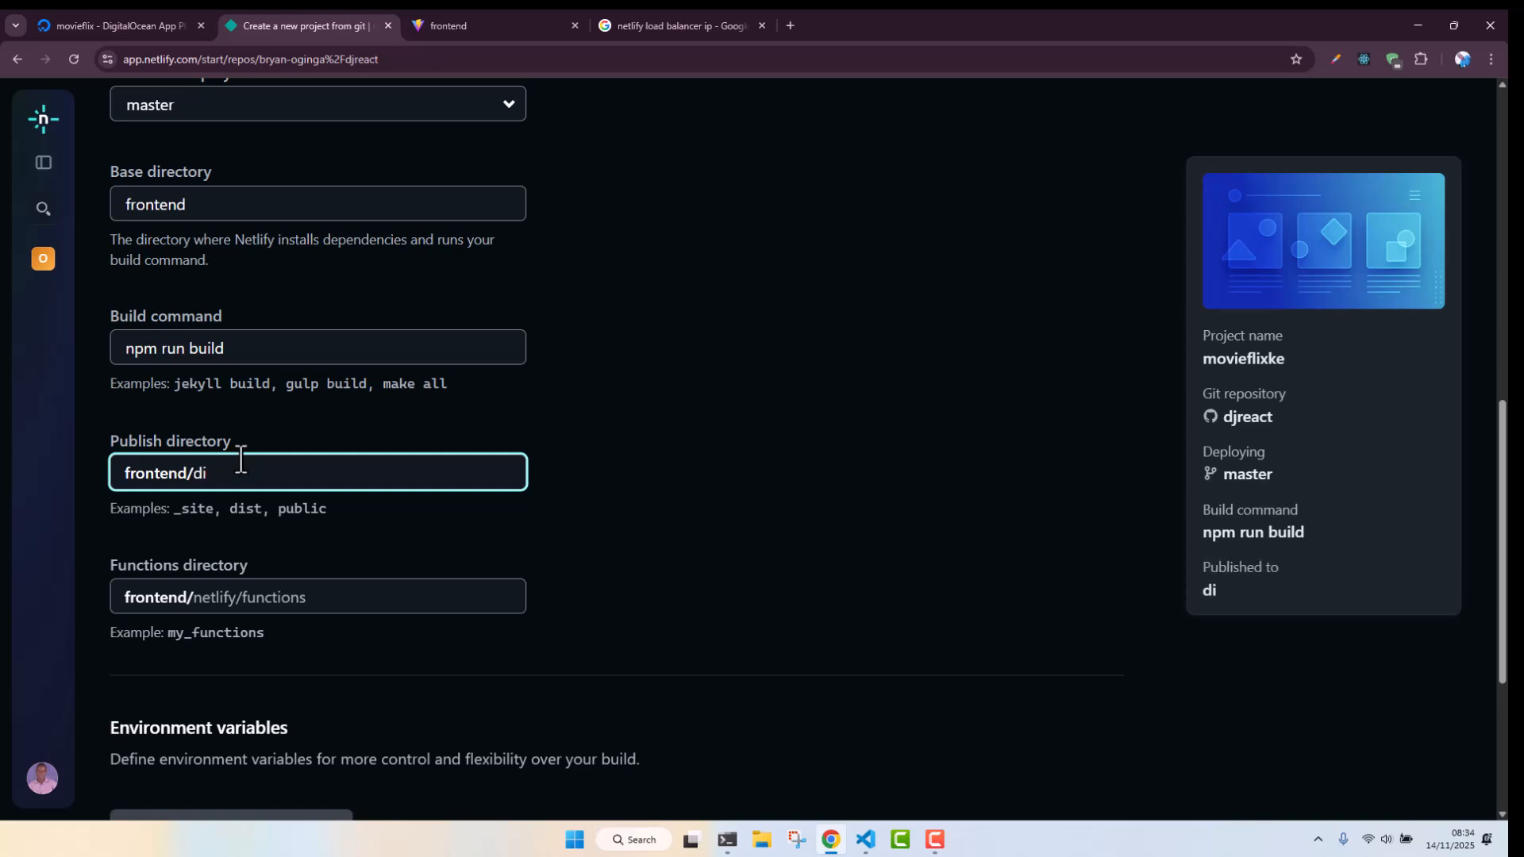
pyautogui.write('st')
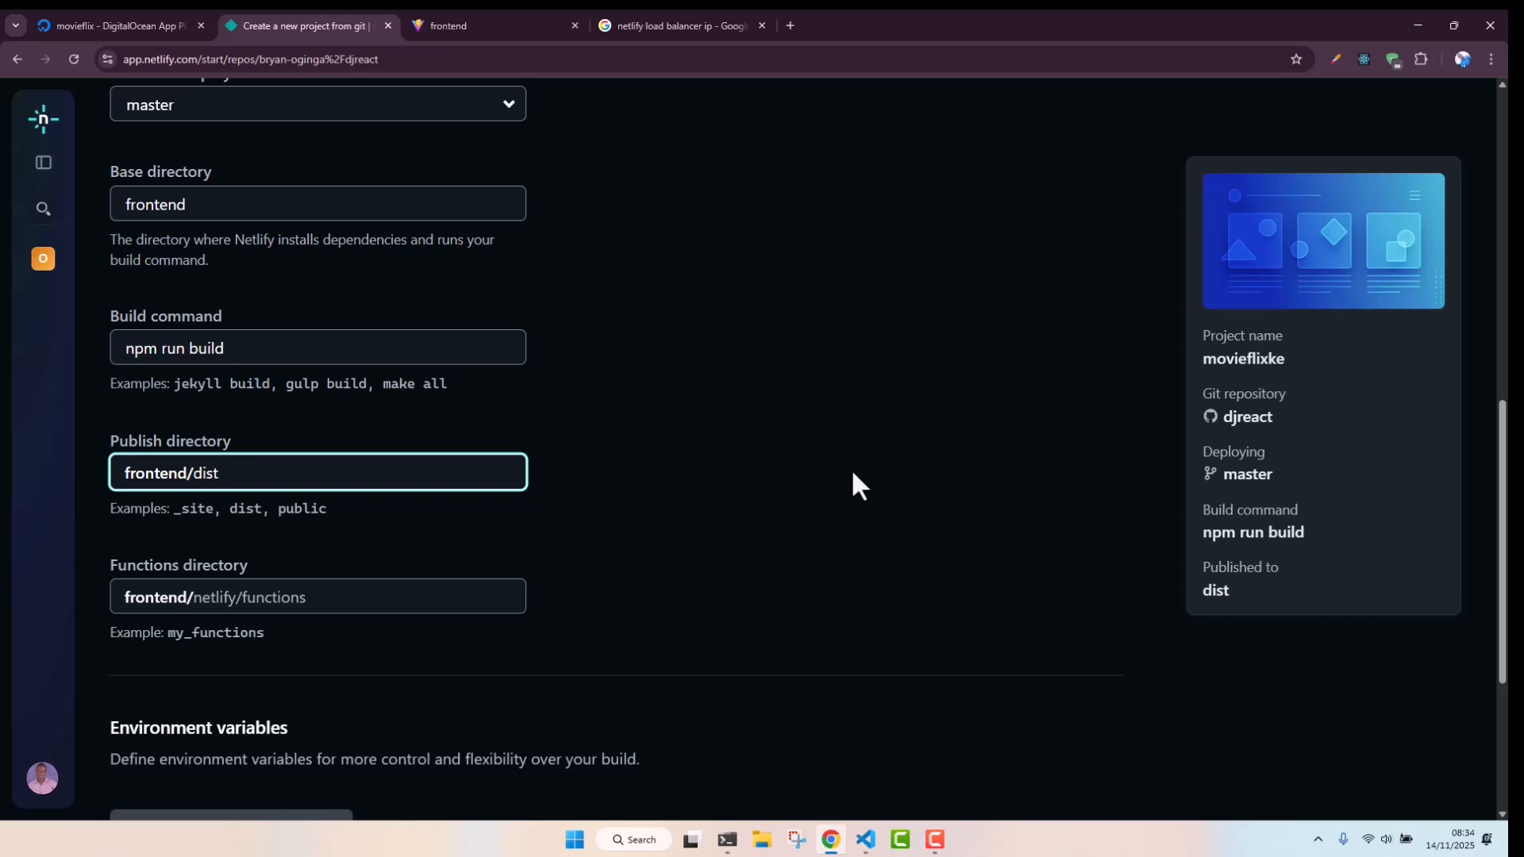
# Deploy the movieflixke project
pyautogui.moveTo(1502, 516); pyautogui.dragTo(1504, 423)
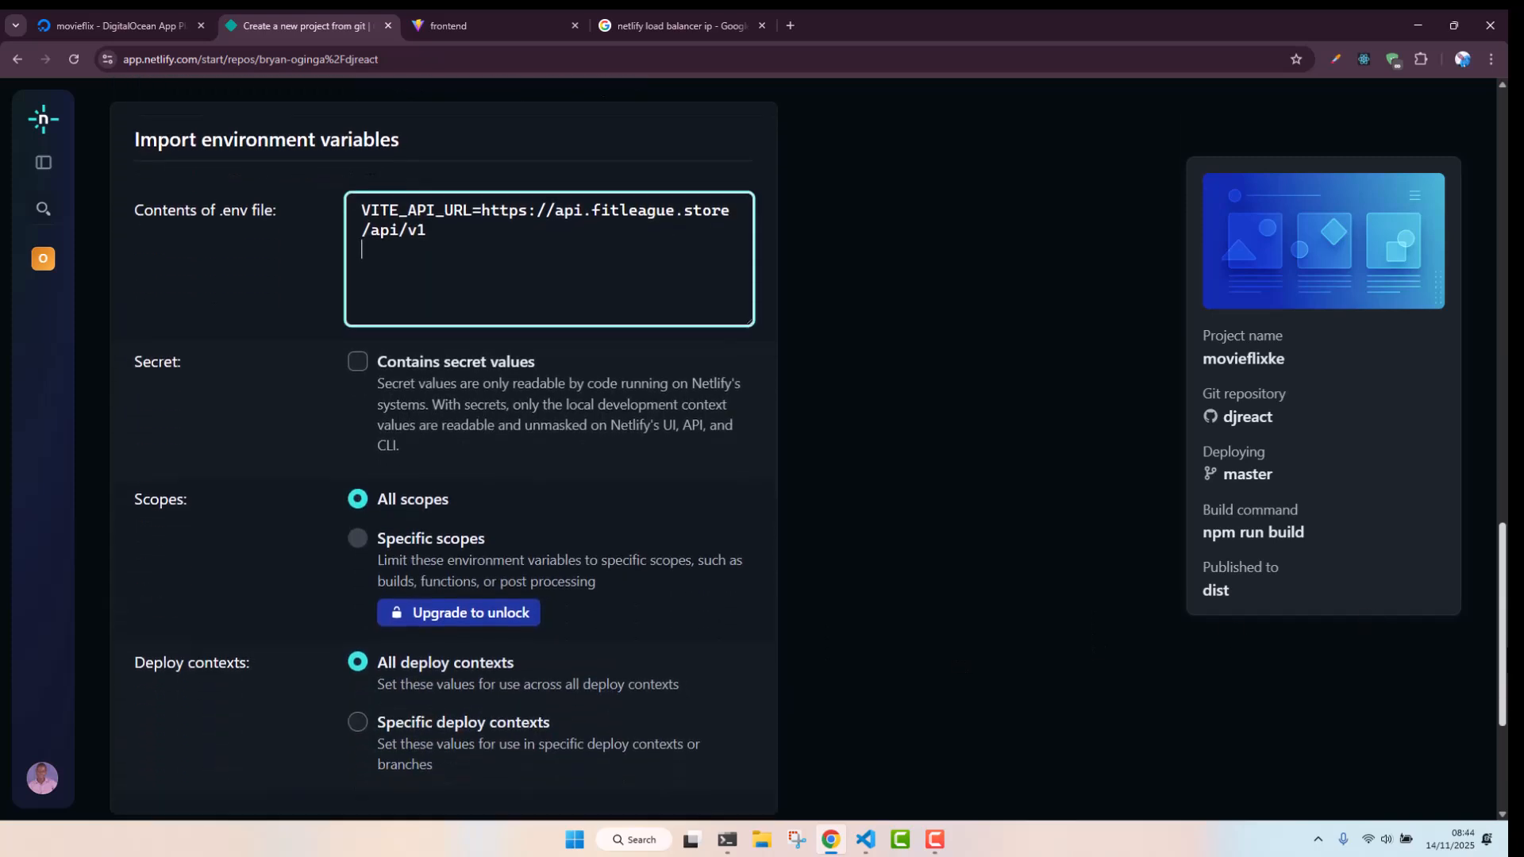
pyautogui.scroll(-3, 575, 795)
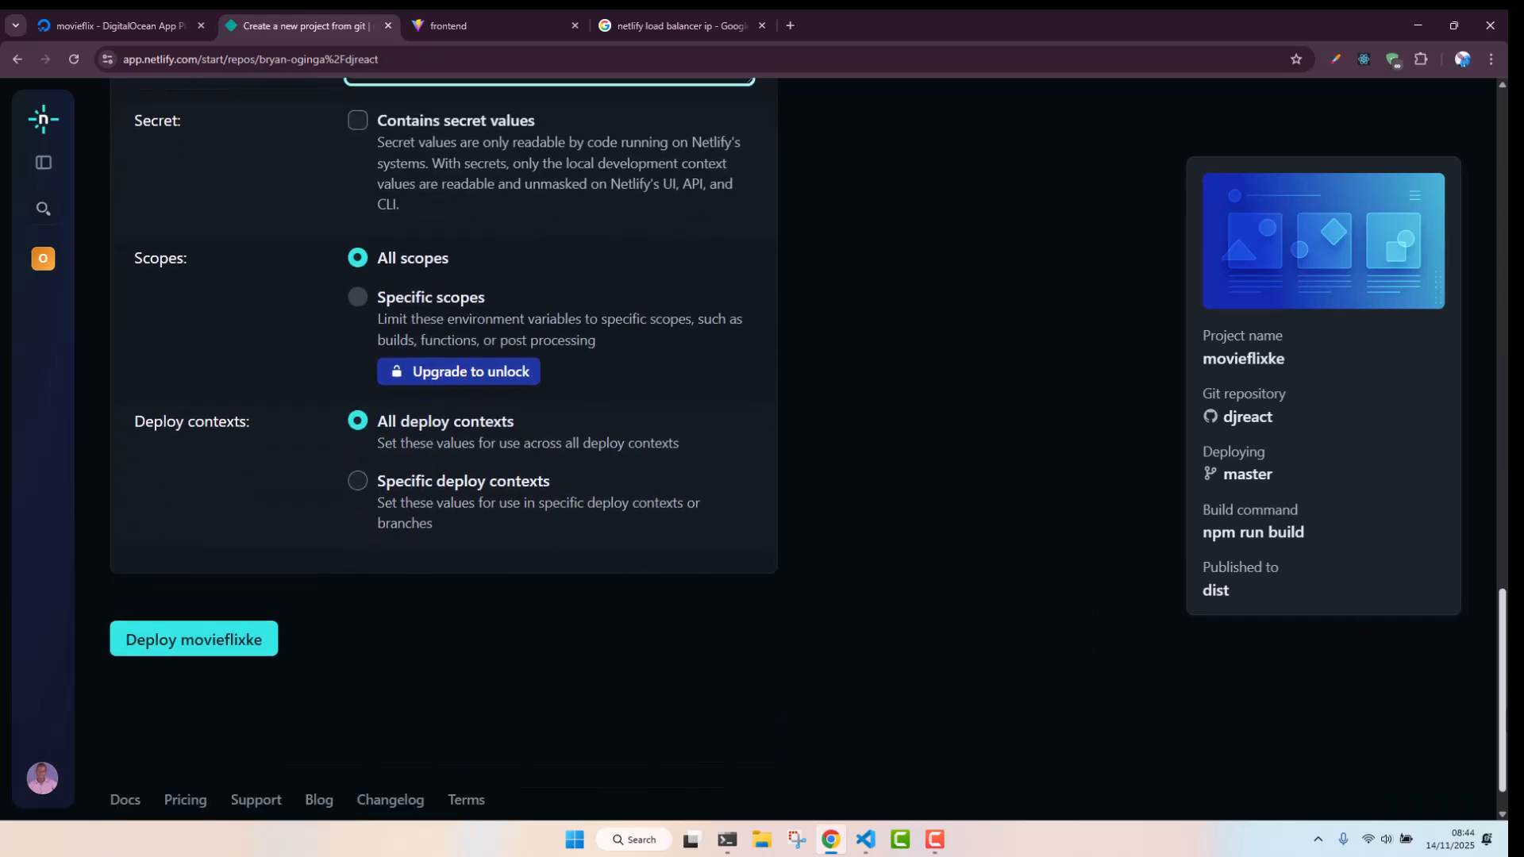
pyautogui.click(219, 649)
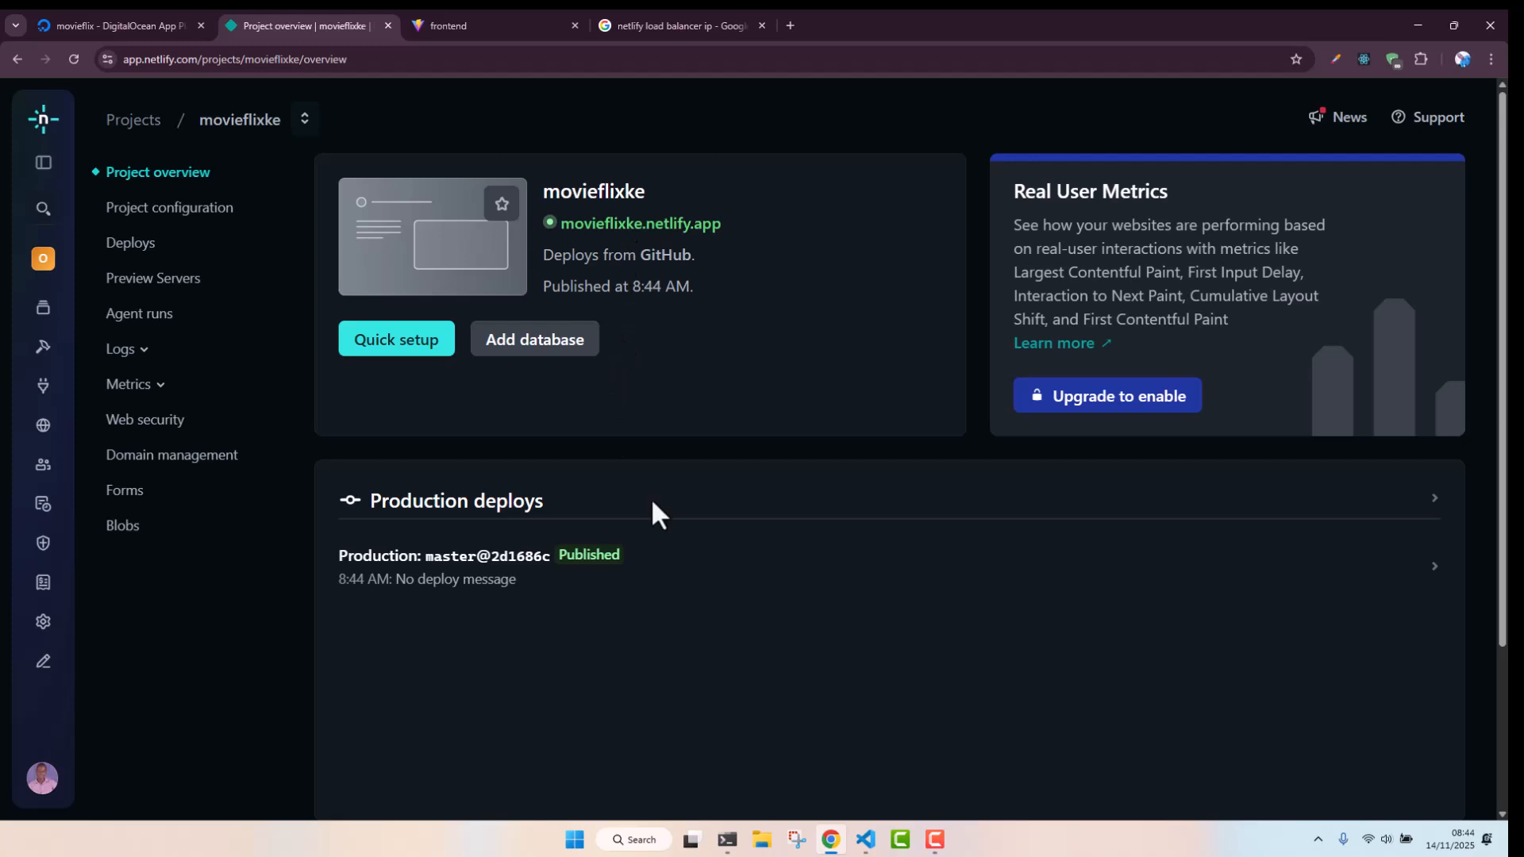
# Open the movieflix app on DigitalOcean App Platform and open its live URL in a new tab
pyautogui.click(163, 16)
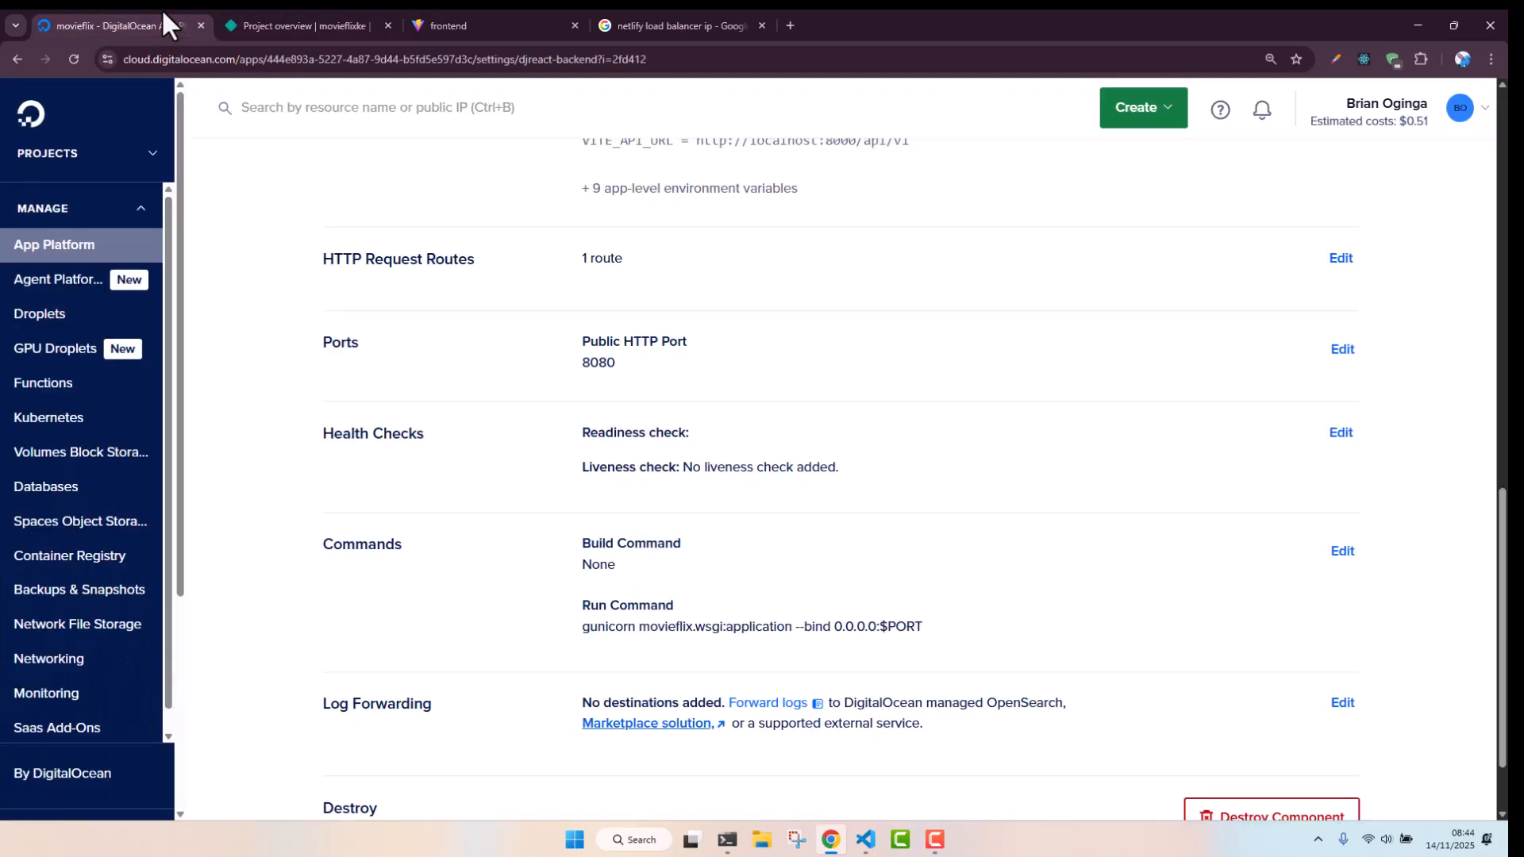
pyautogui.click(49, 246)
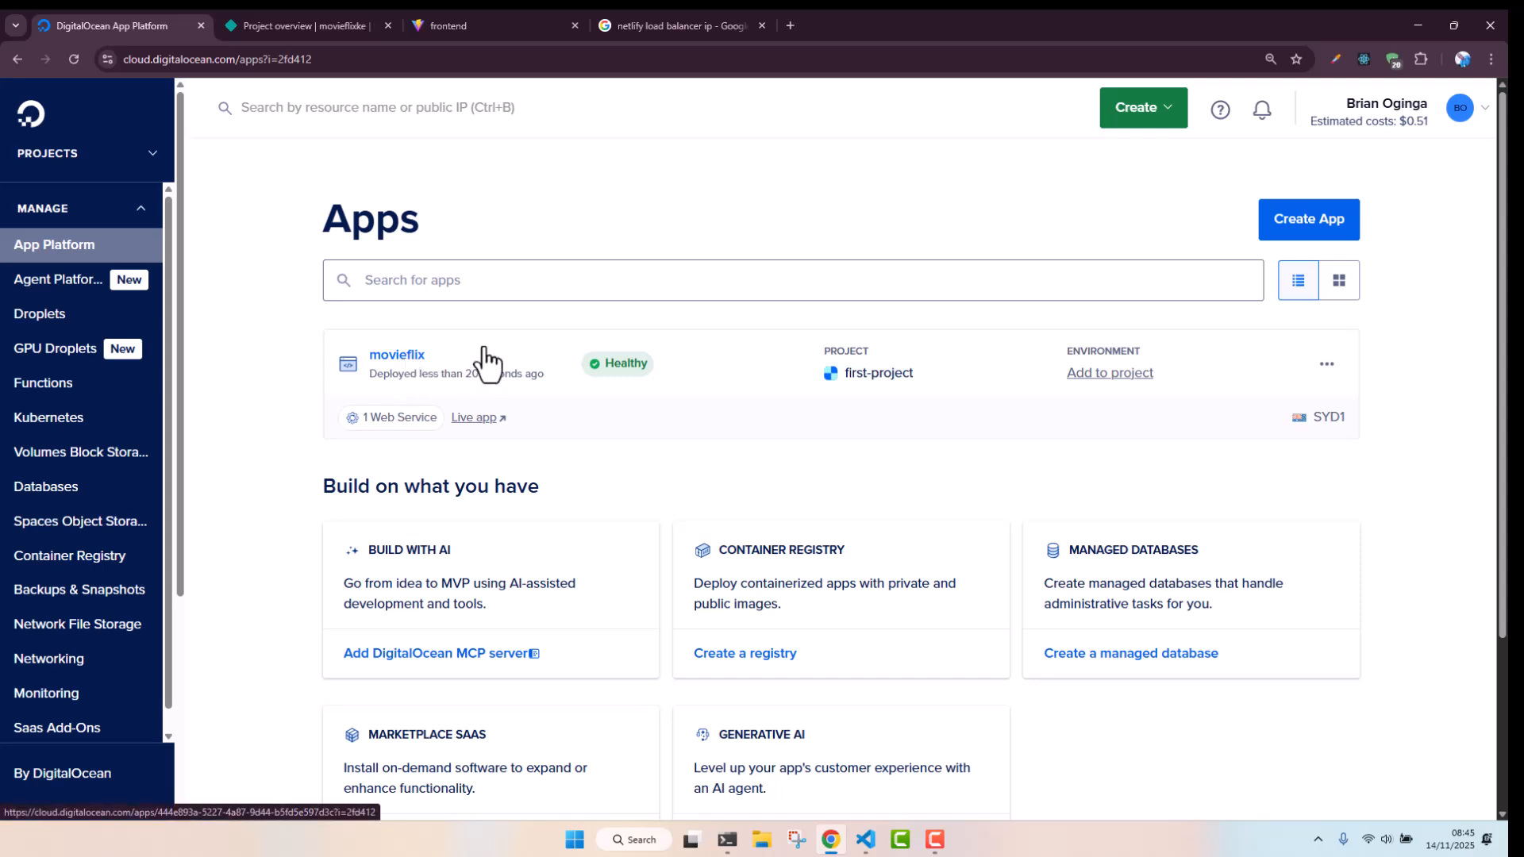
pyautogui.click(410, 376)
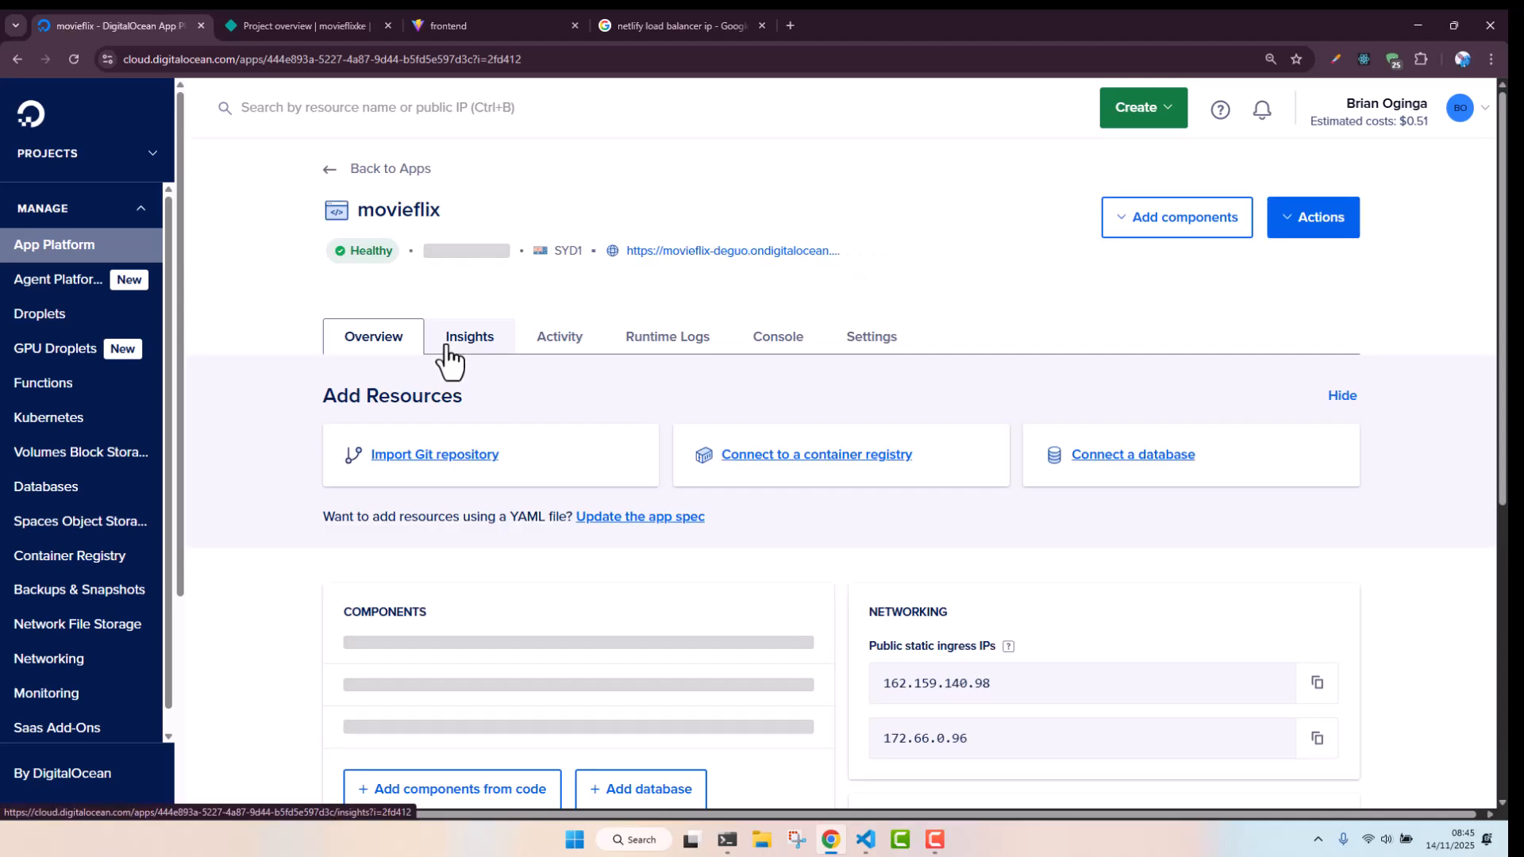
pyautogui.rightClick(660, 255)
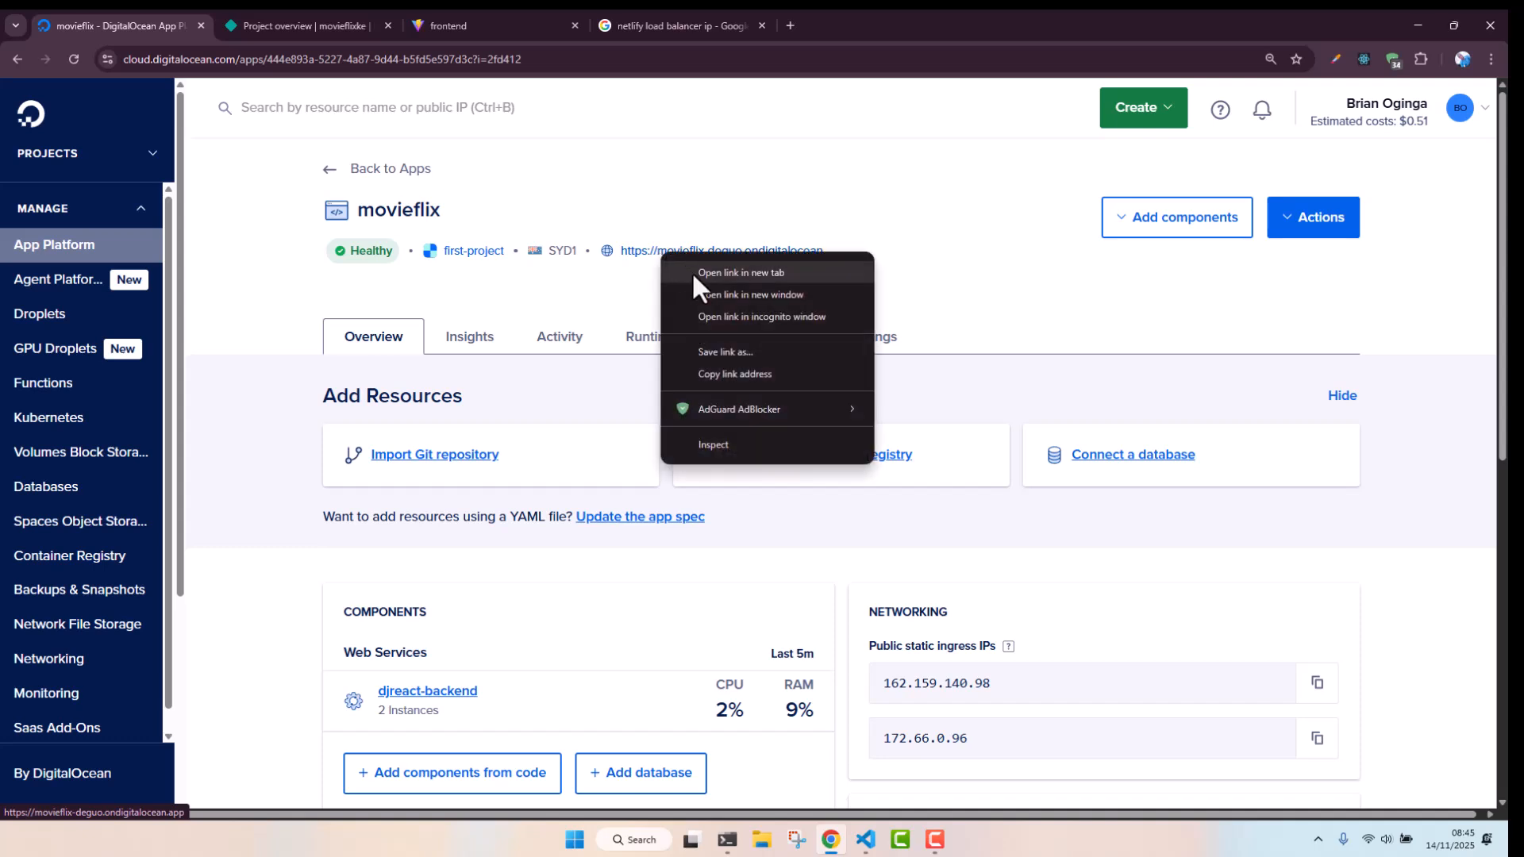
pyautogui.click(713, 274)
pyautogui.click(361, 25)
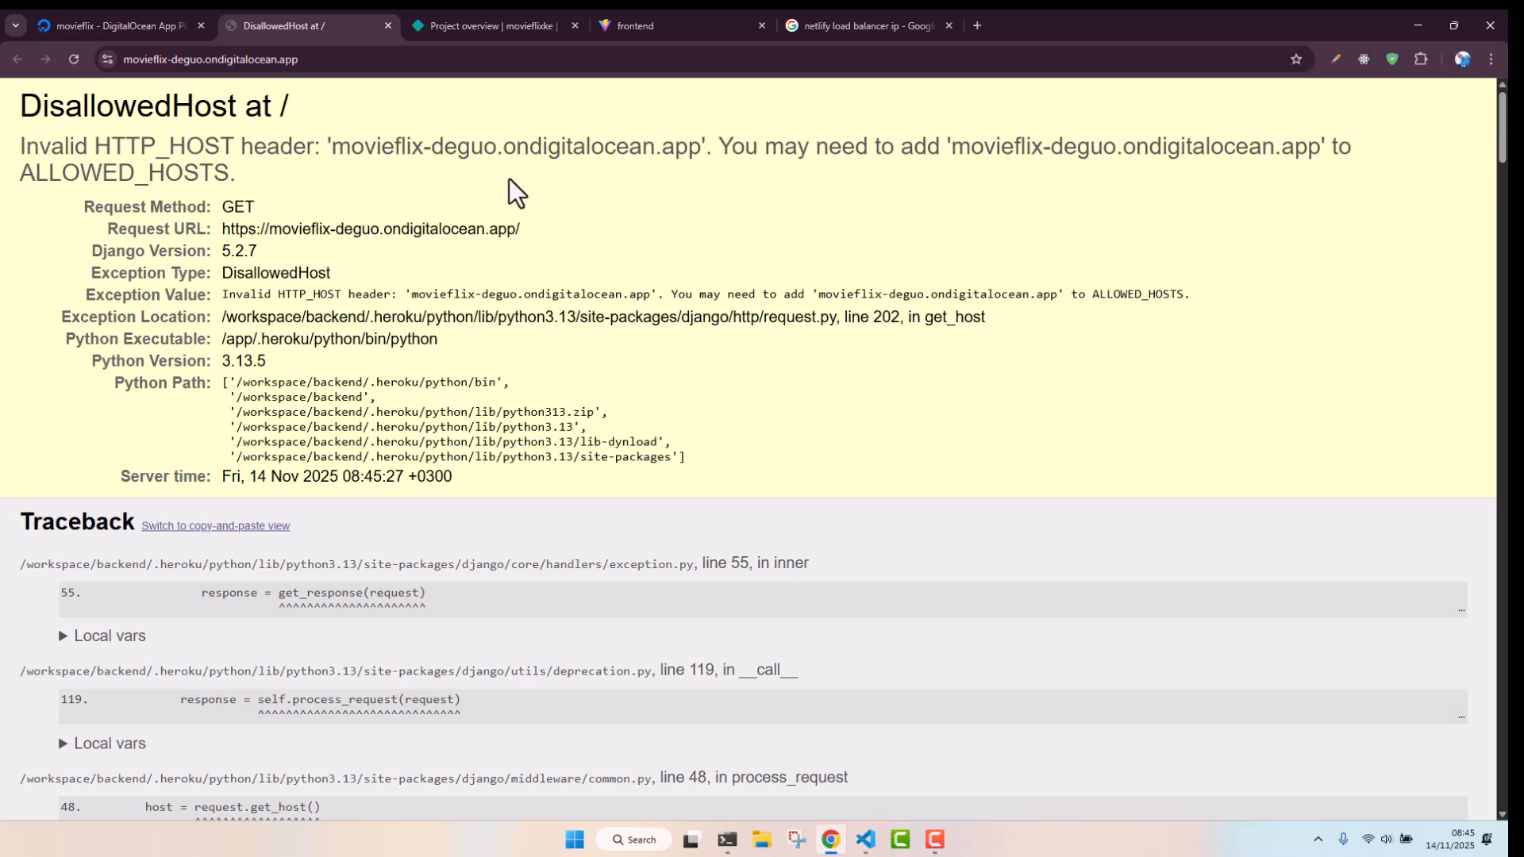
# Copy the deguo part of the app's hostname from the error page and switch to the code editor
pyautogui.doubleClick(462, 152)
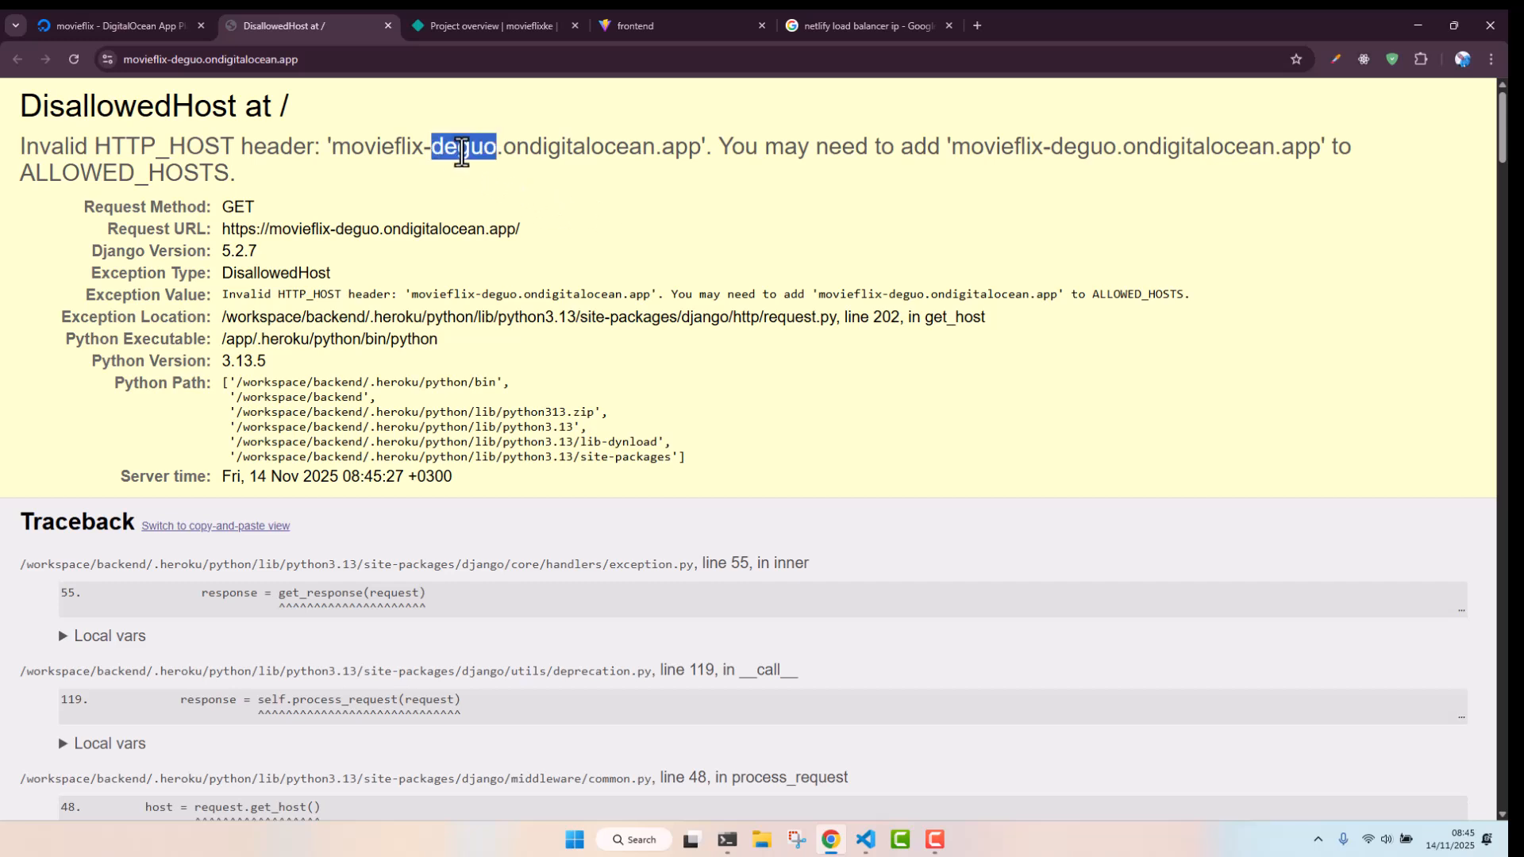
pyautogui.rightClick(463, 153)
pyautogui.click(508, 171)
pyautogui.click(866, 840)
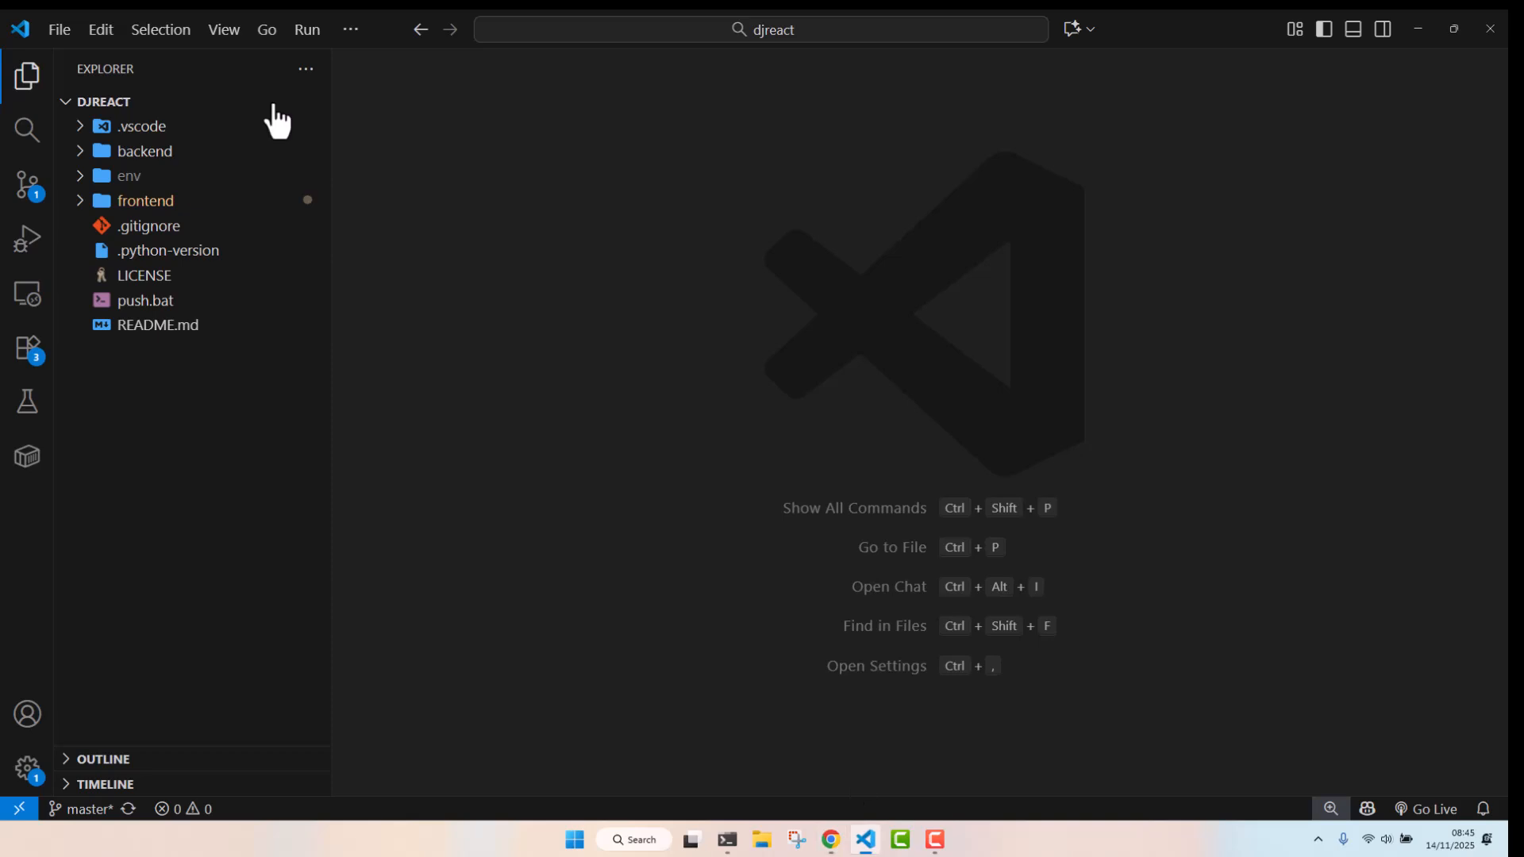
# In backend/movieflix/settings.py, replace fqjay with deguo in the allowed host and the CORS allowed origin
pyautogui.click(180, 152)
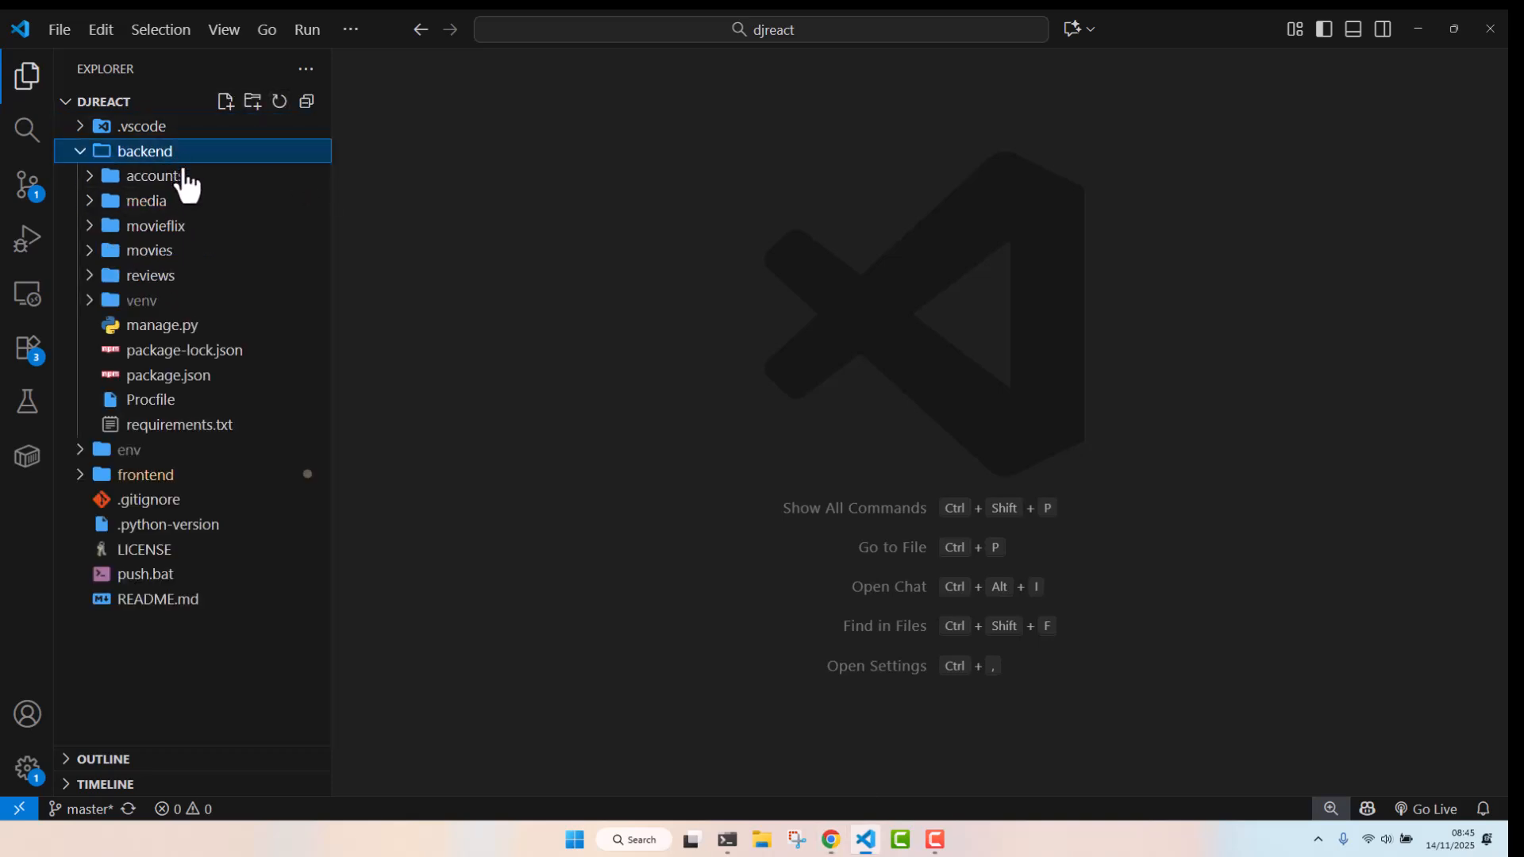
pyautogui.click(192, 228)
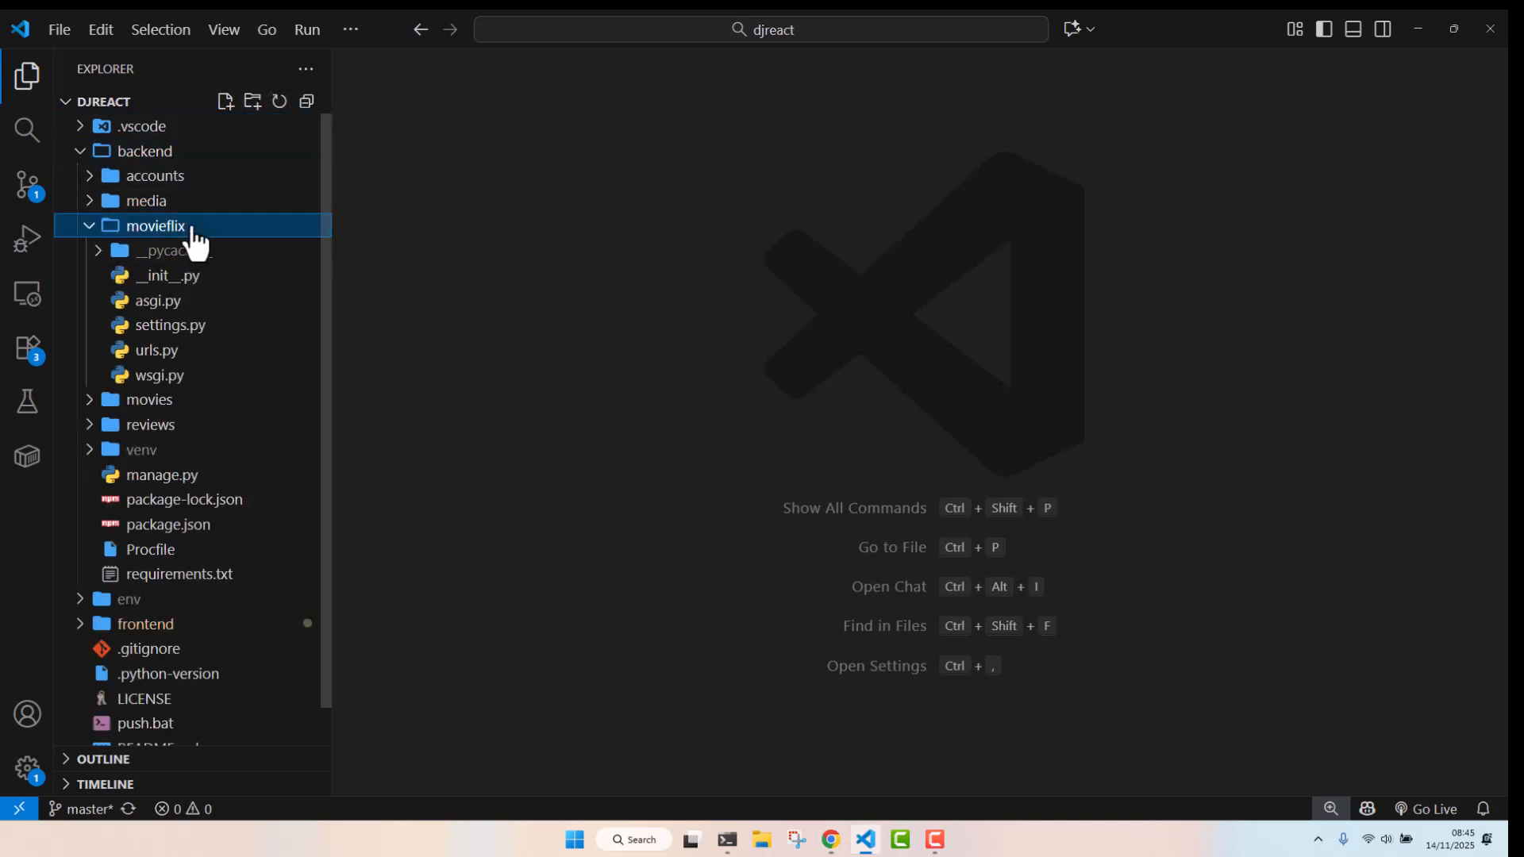
pyautogui.doubleClick(203, 327)
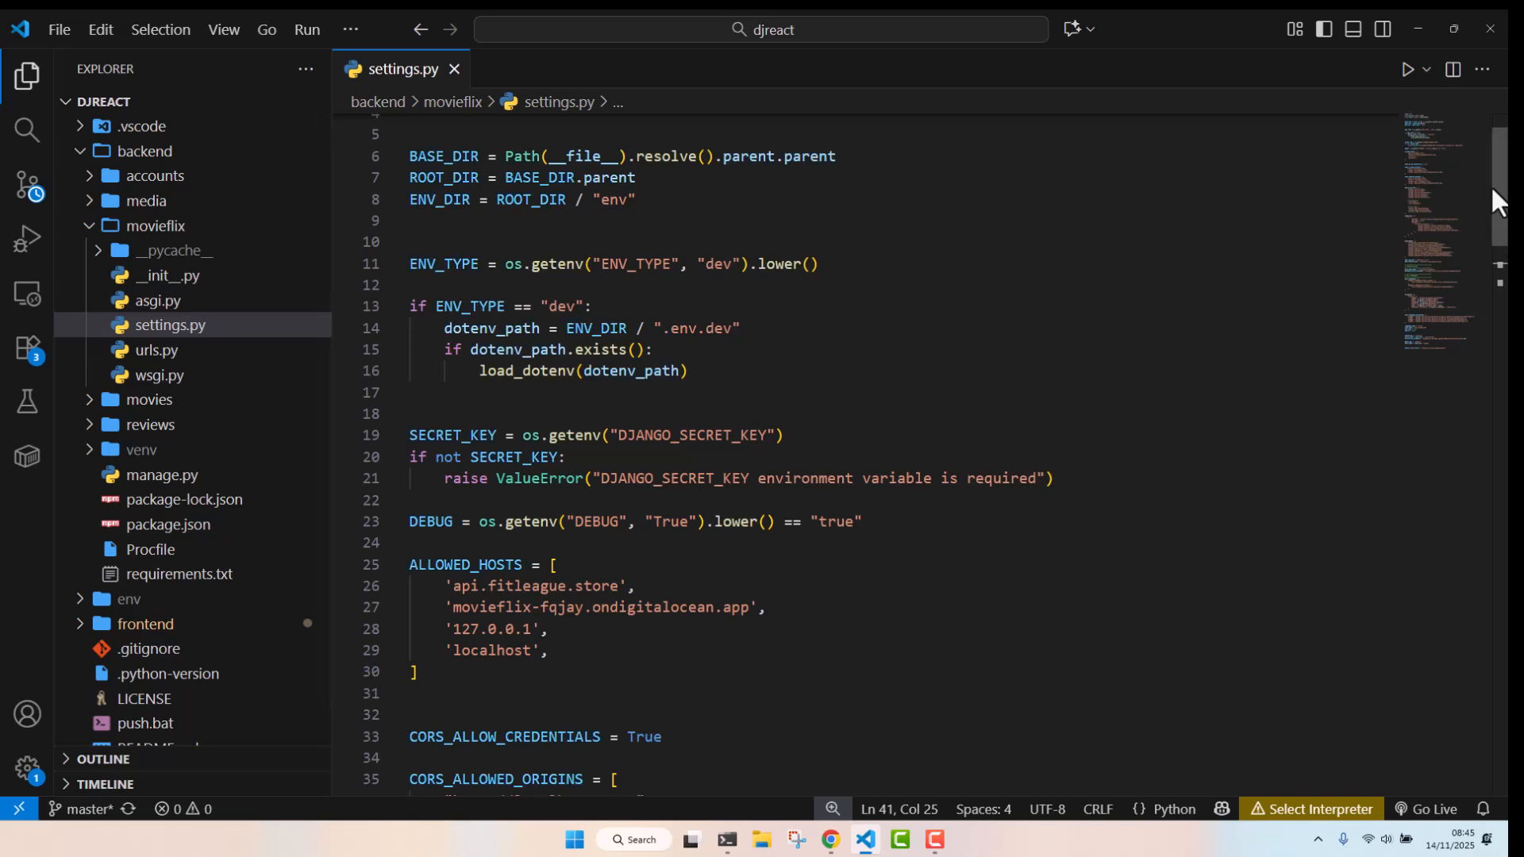
pyautogui.moveTo(1500, 194); pyautogui.dragTo(1503, 255)
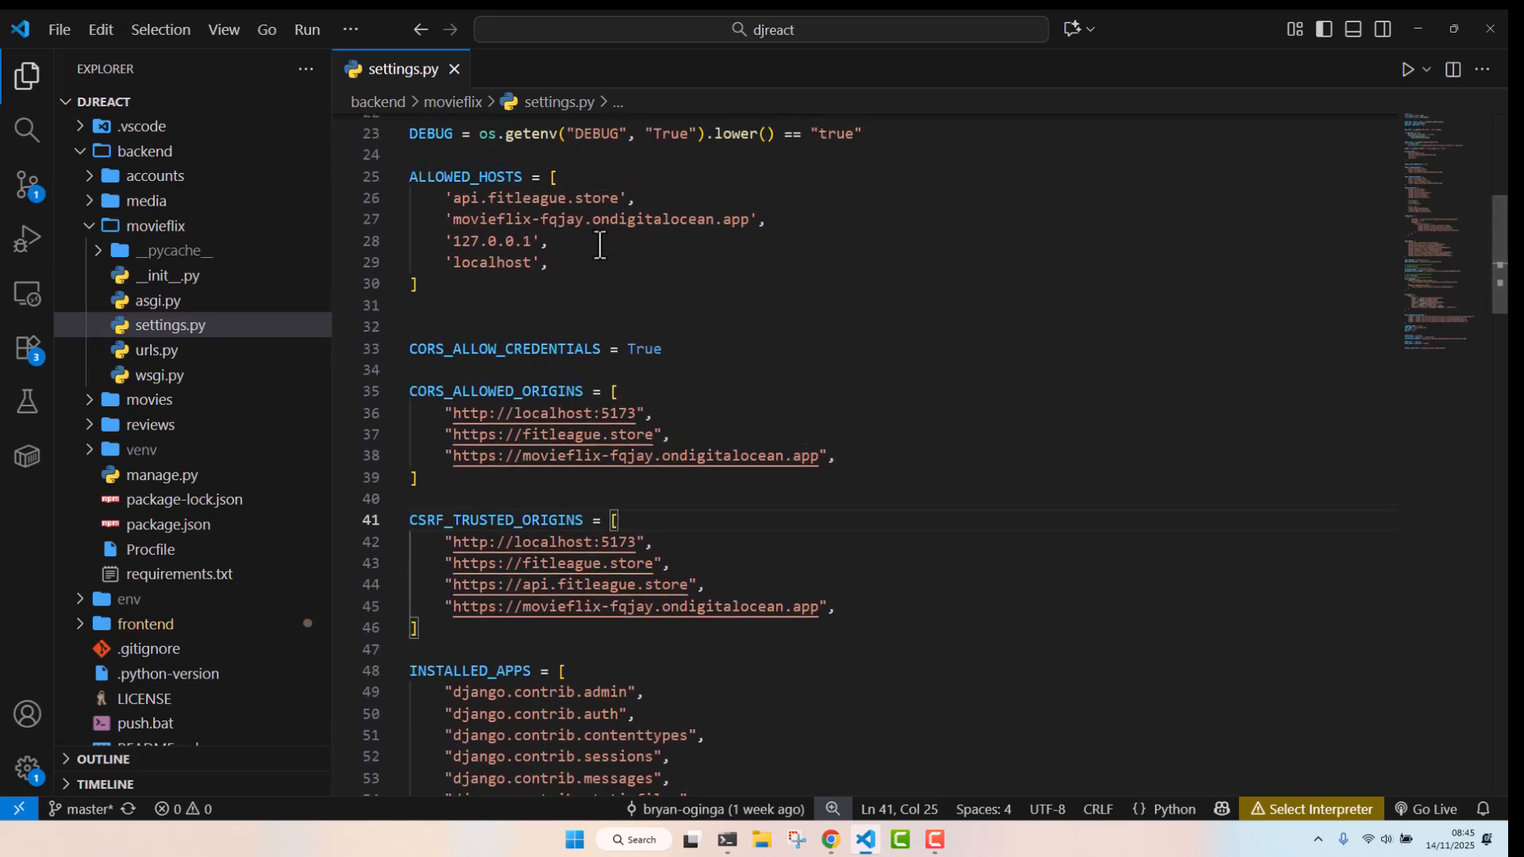
pyautogui.doubleClick(559, 218)
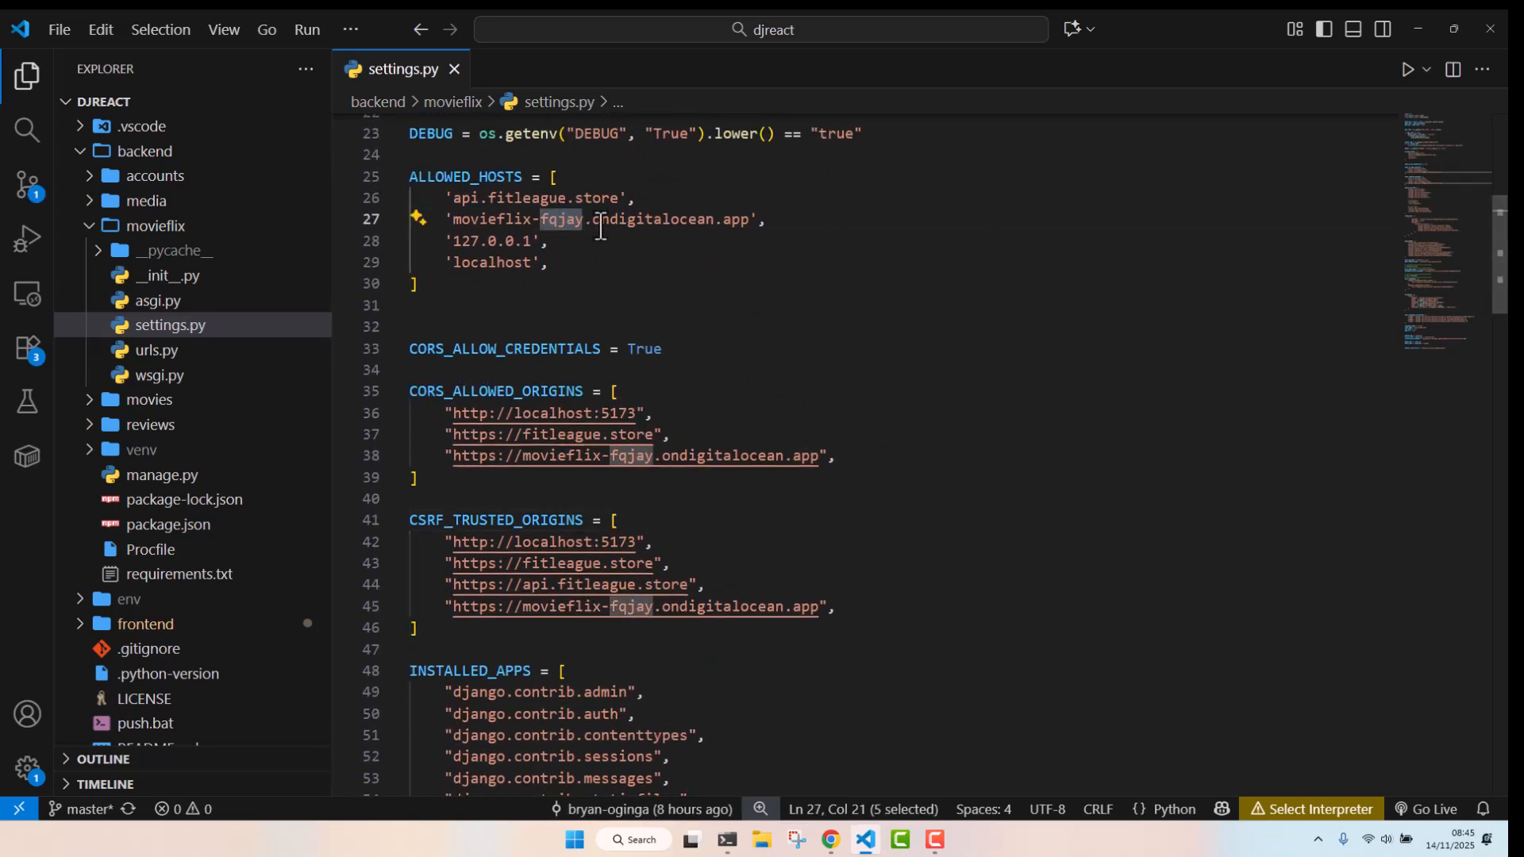
pyautogui.hotkey('ctrl', 'd')
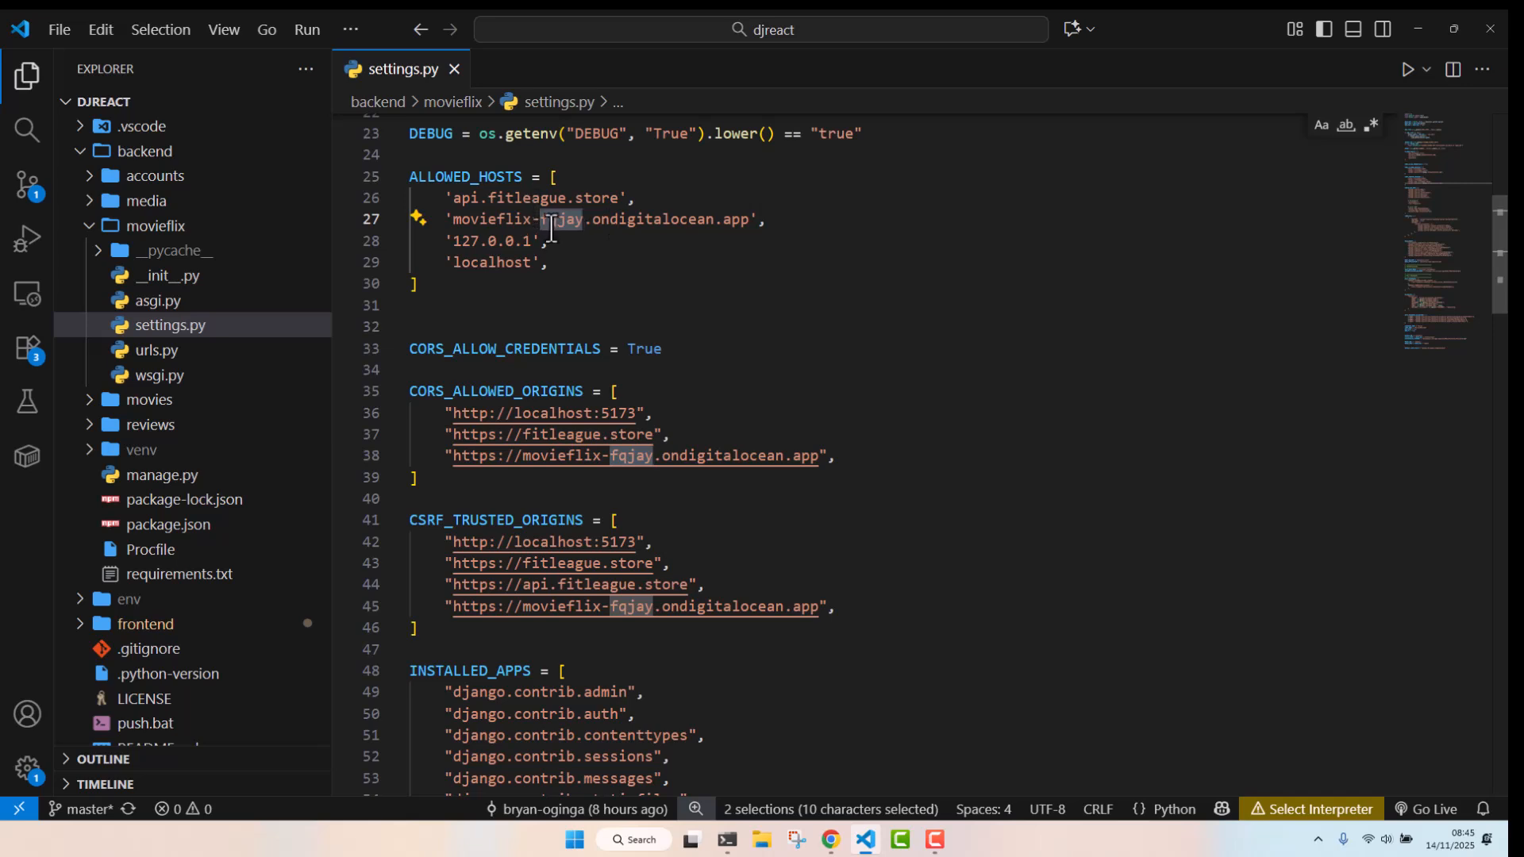
pyautogui.rightClick(569, 226)
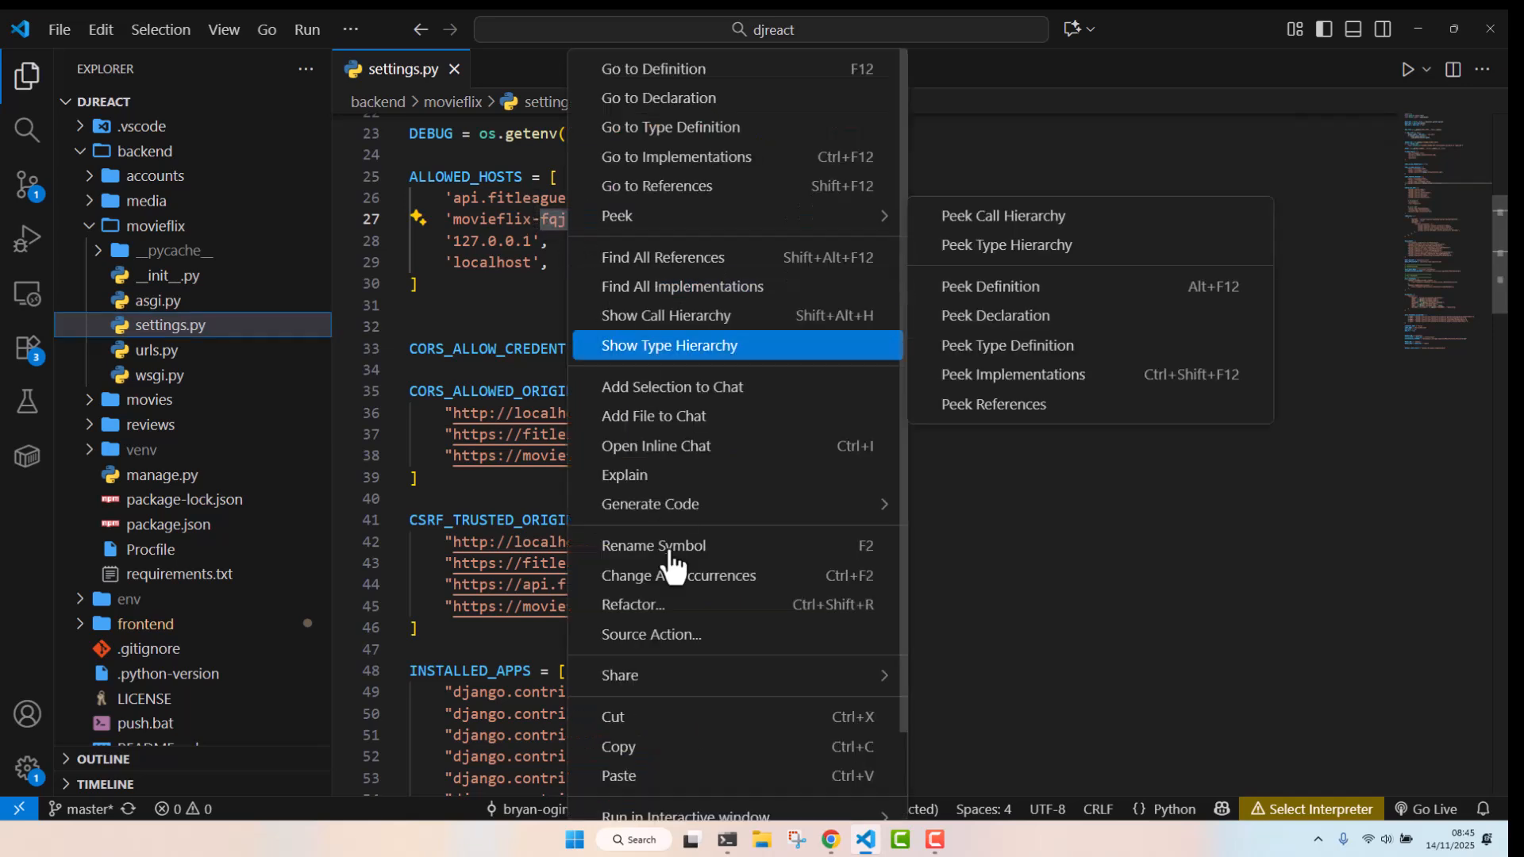
pyautogui.click(651, 778)
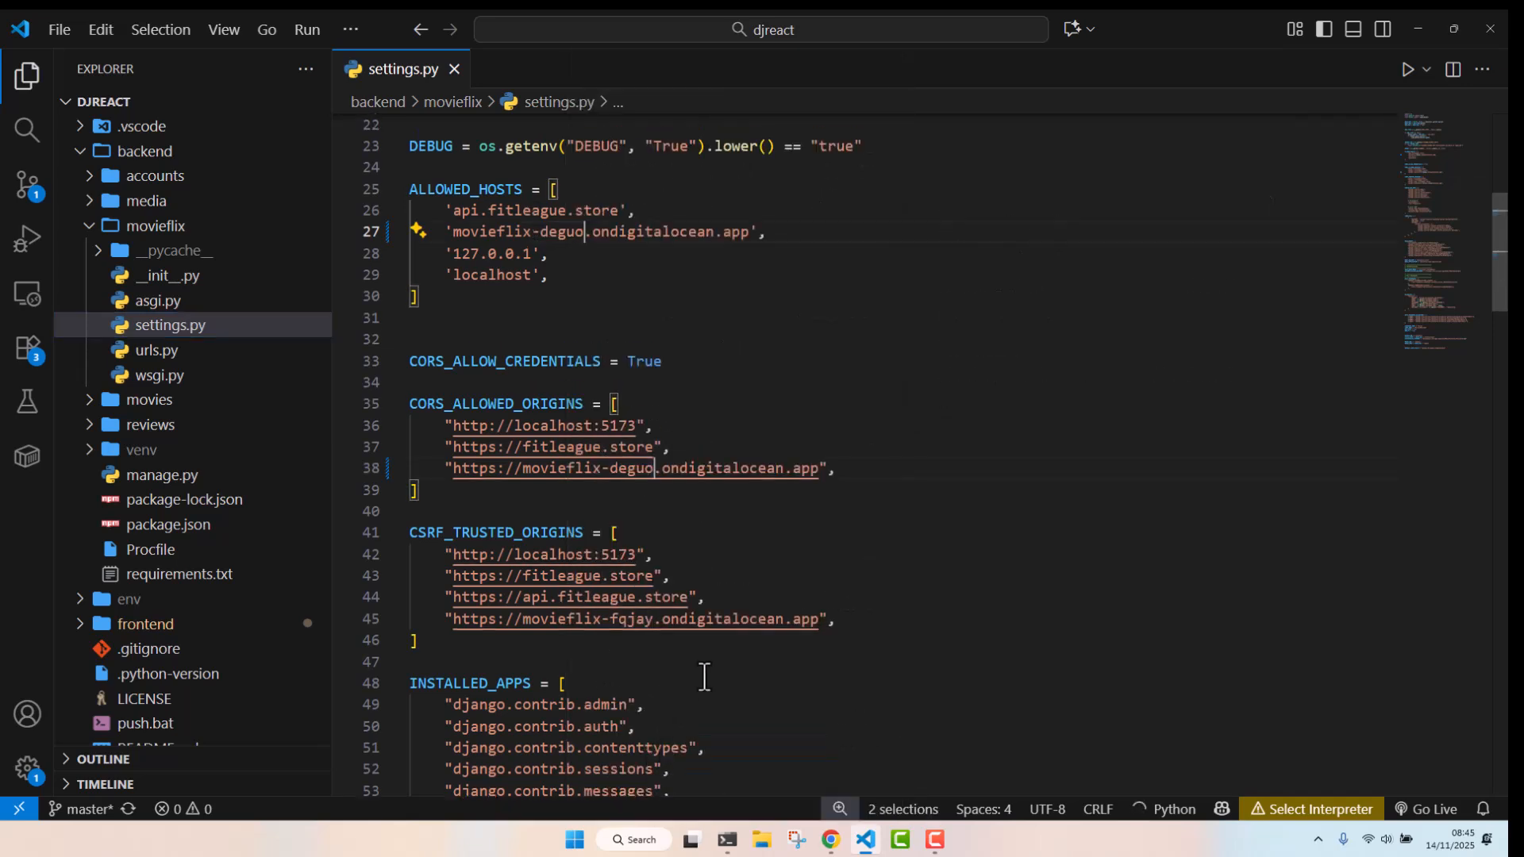
# Replace fqjay with deguo in the DigitalOcean URL of the CSRF trusted origins list
pyautogui.doubleClick(623, 620)
pyautogui.rightClick(630, 625)
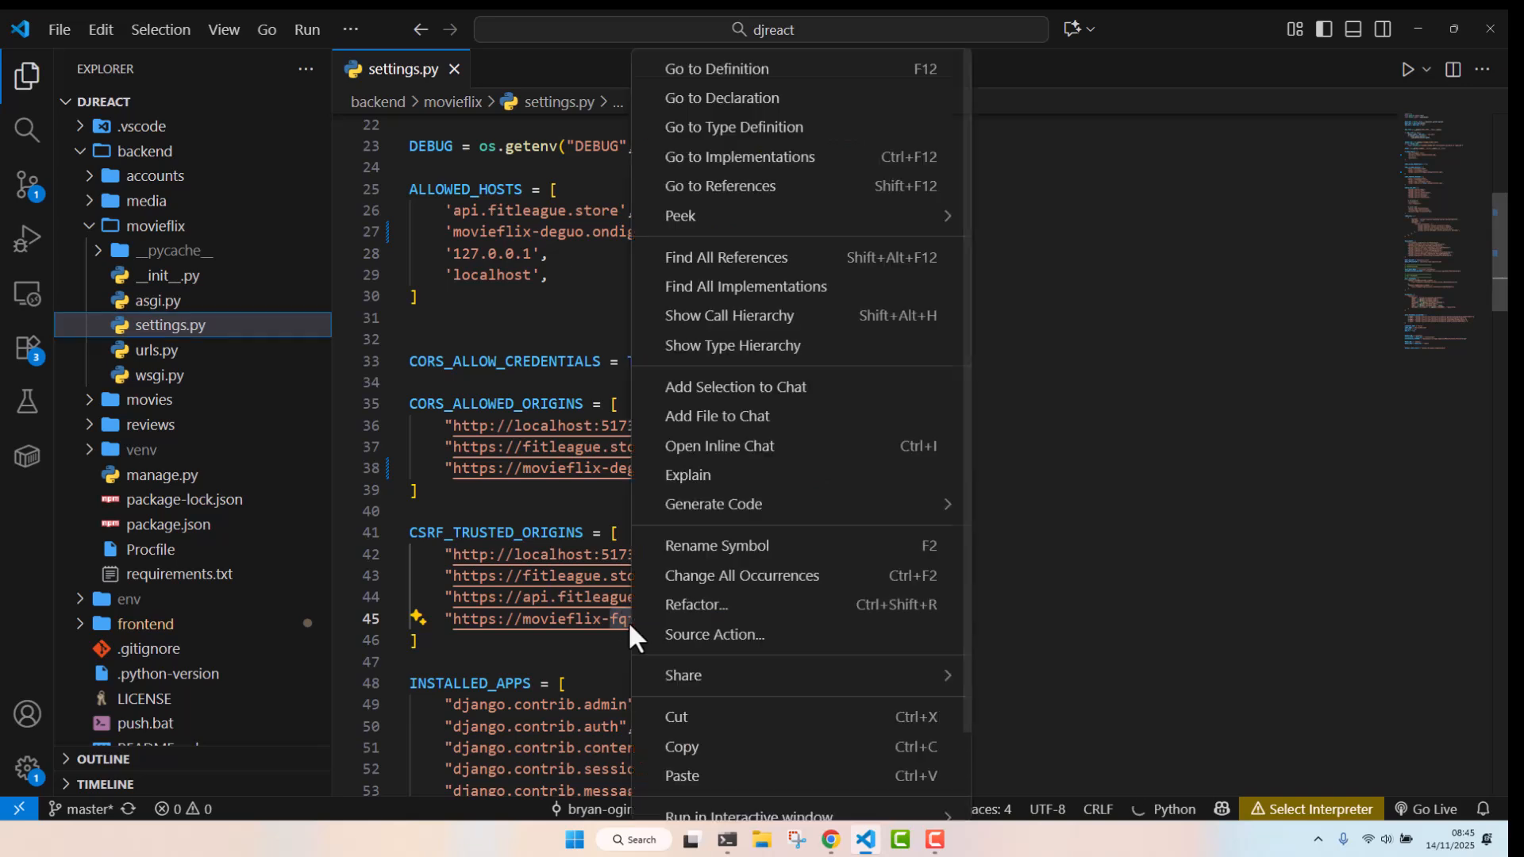
pyautogui.click(700, 776)
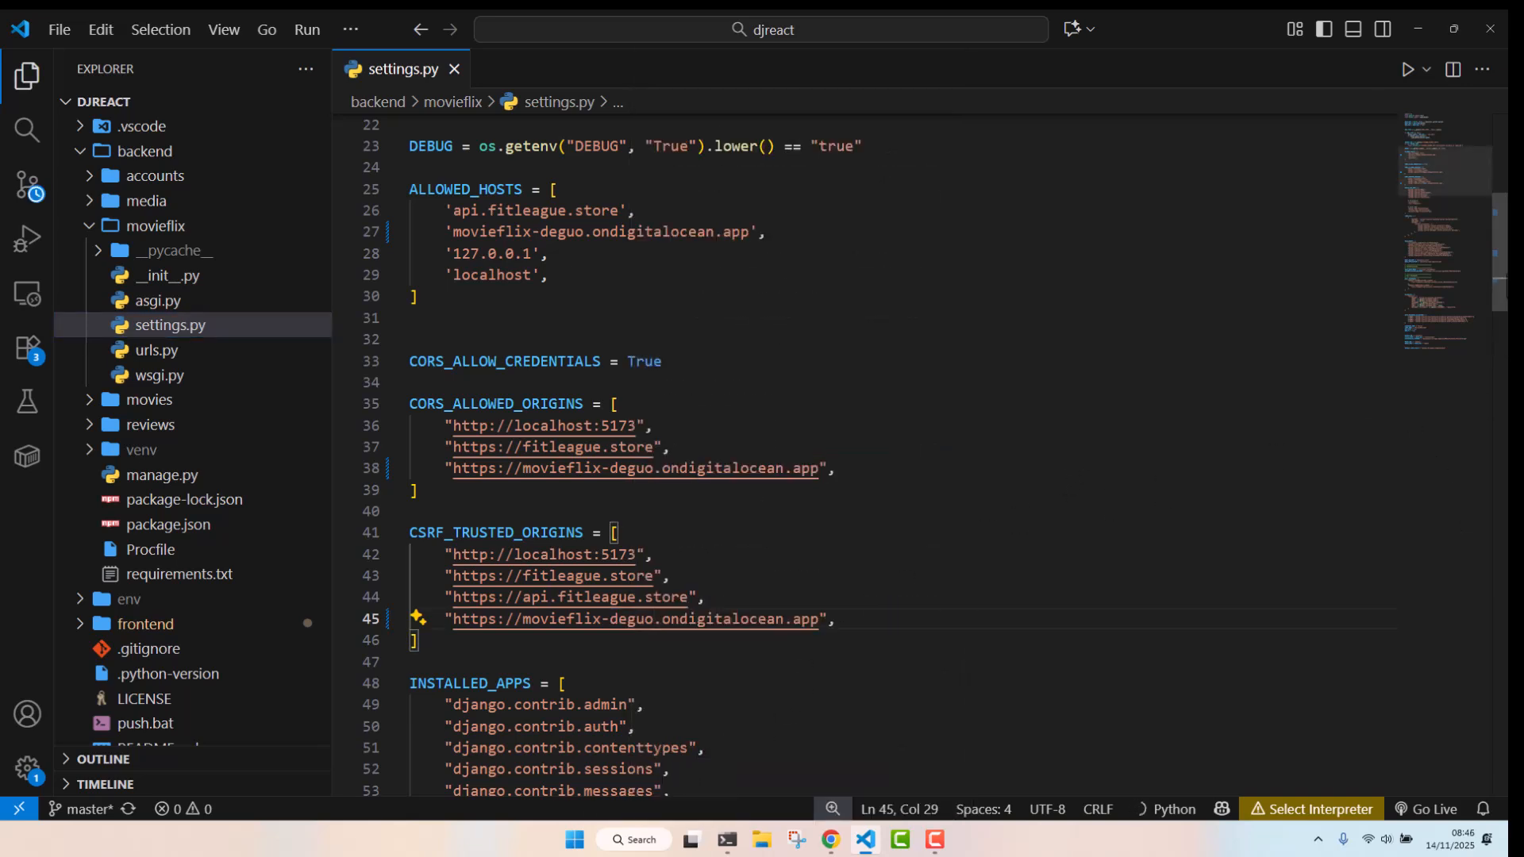
# Review the allowed hosts, CORS and CSRF origin entries throughout settings.py
pyautogui.scroll(-4, 873, 457)
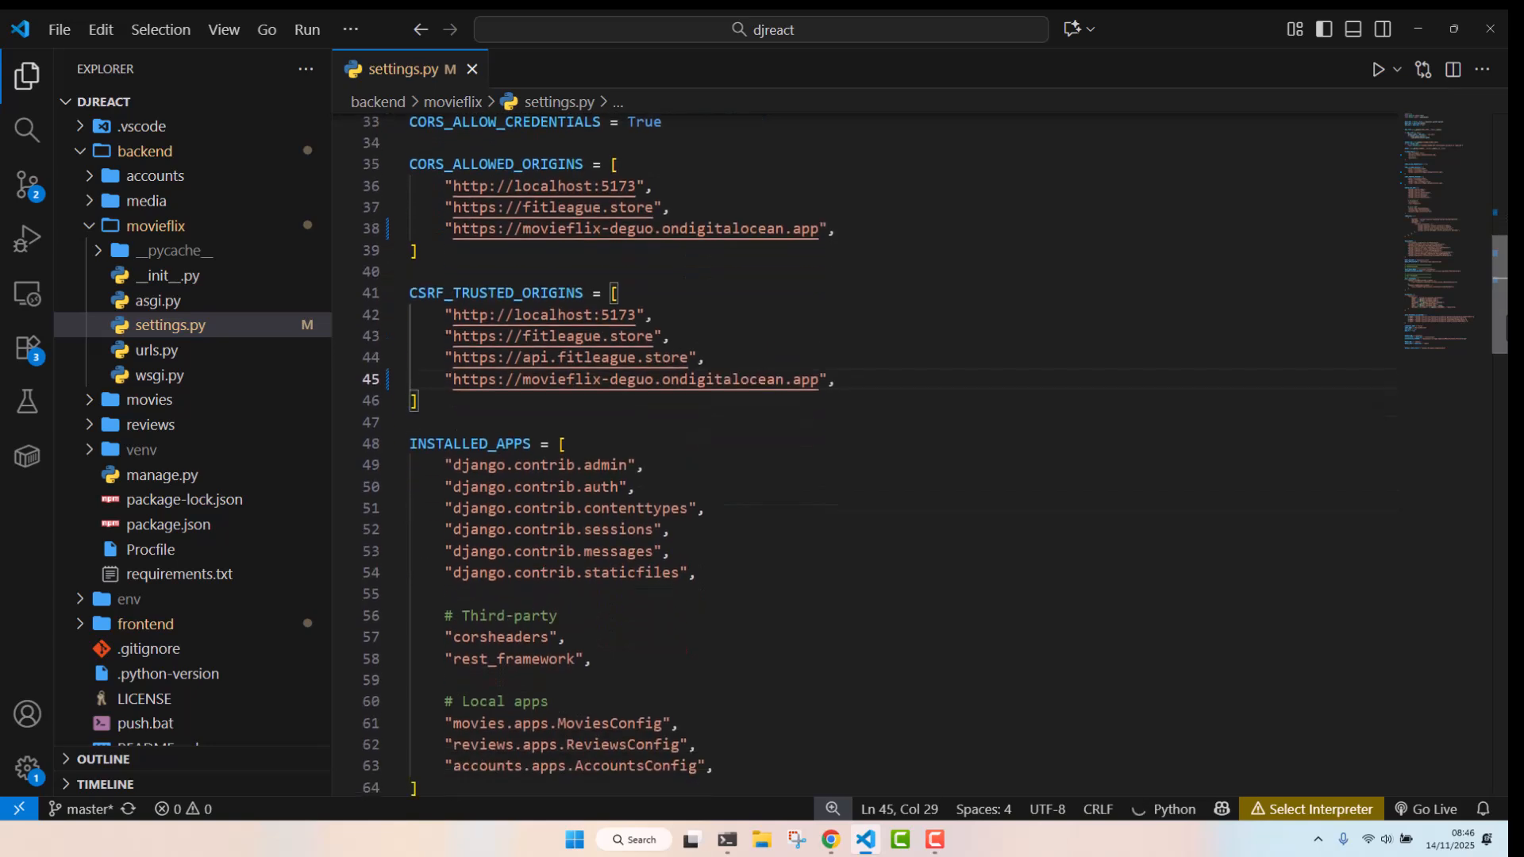
pyautogui.scroll(7, 1506, 326)
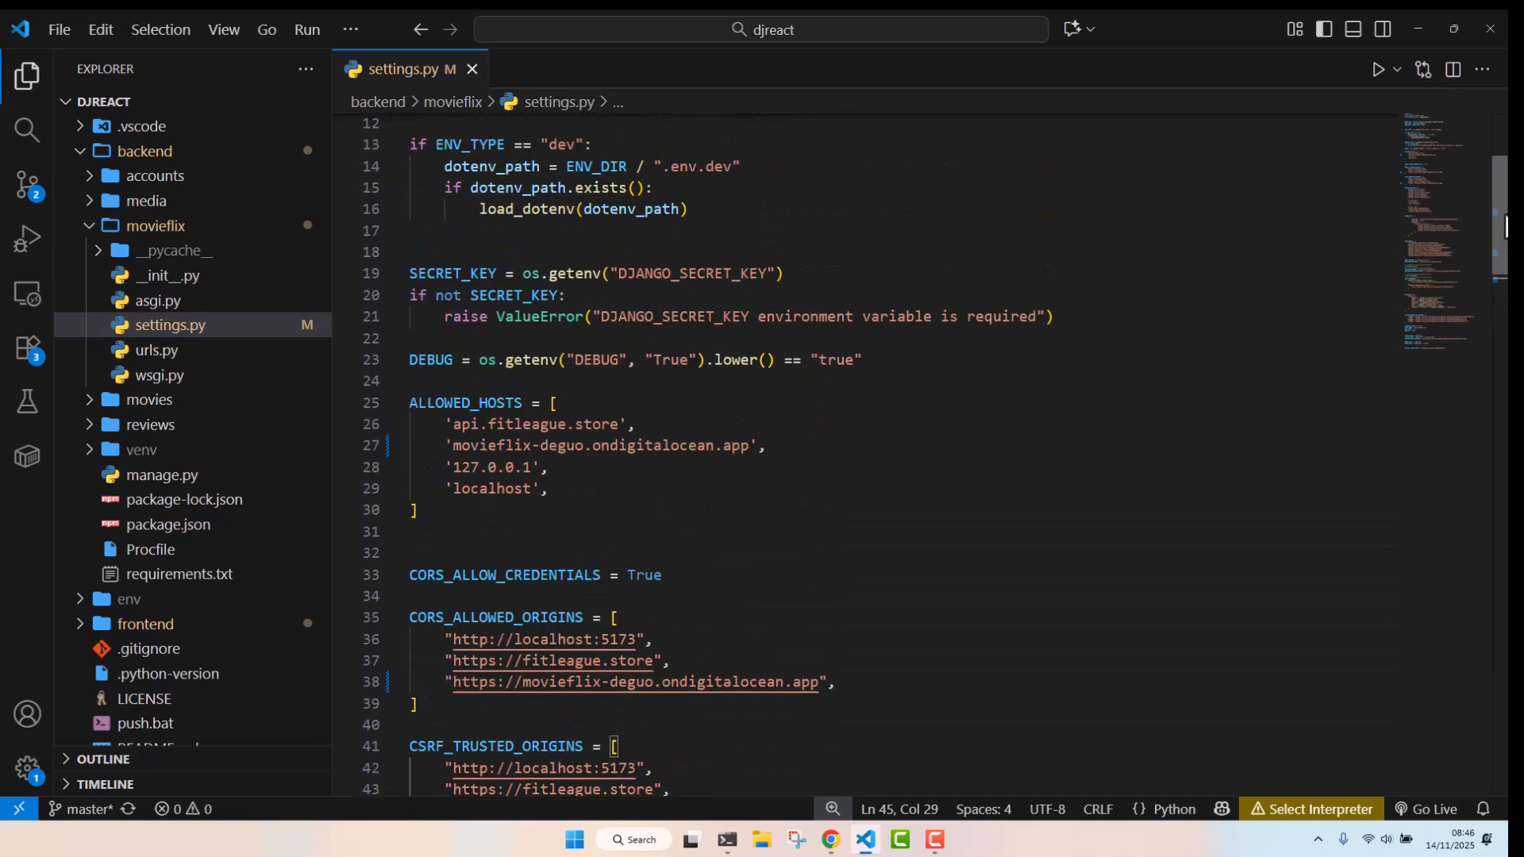
pyautogui.scroll(1, 1506, 226)
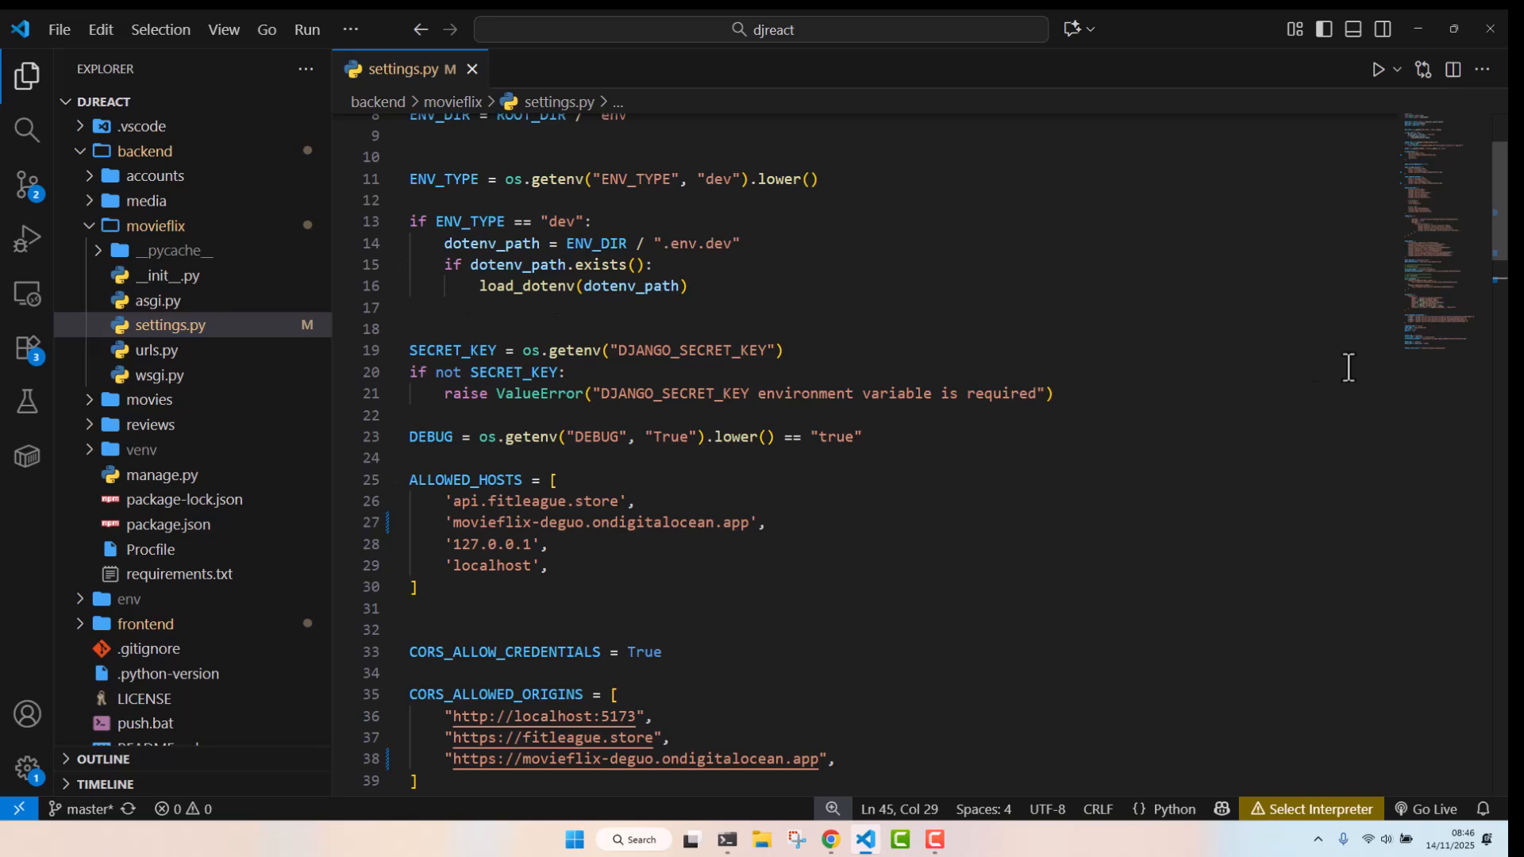
pyautogui.scroll(2, 1500, 199)
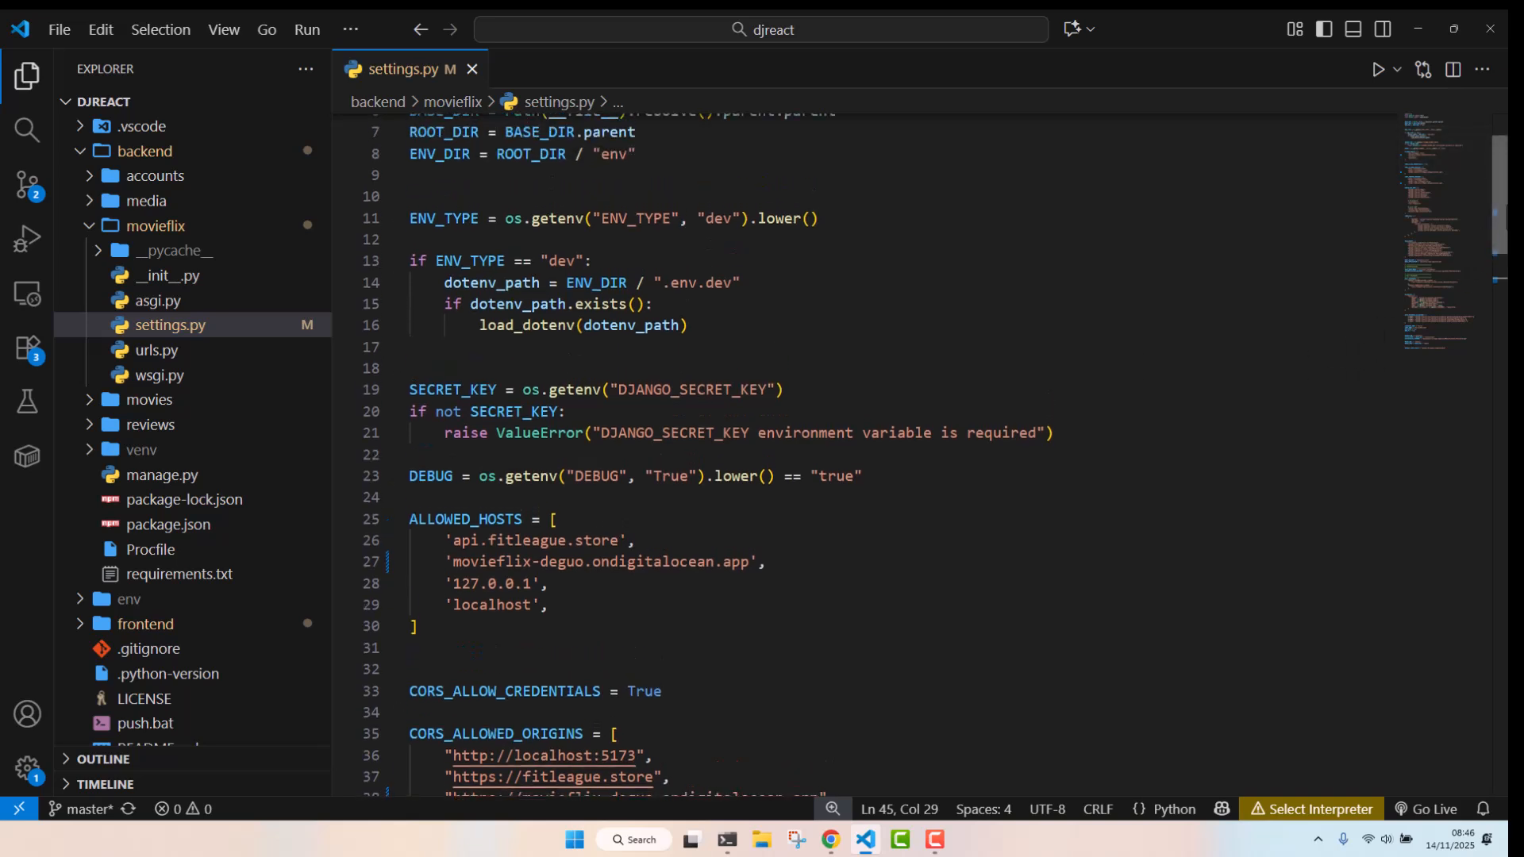
pyautogui.scroll(-2, 1506, 202)
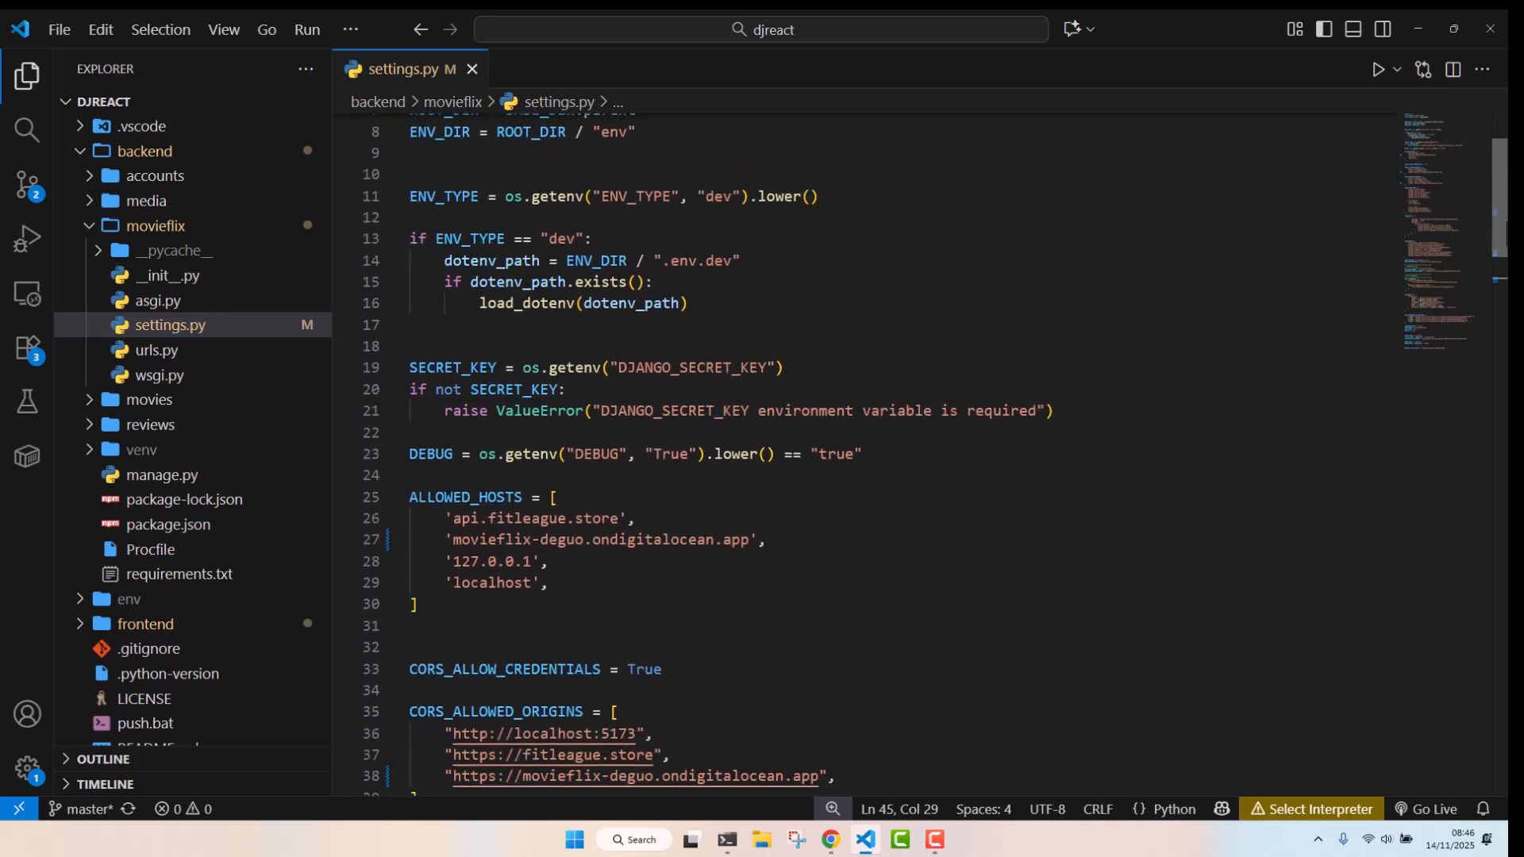
pyautogui.scroll(-3, 1506, 238)
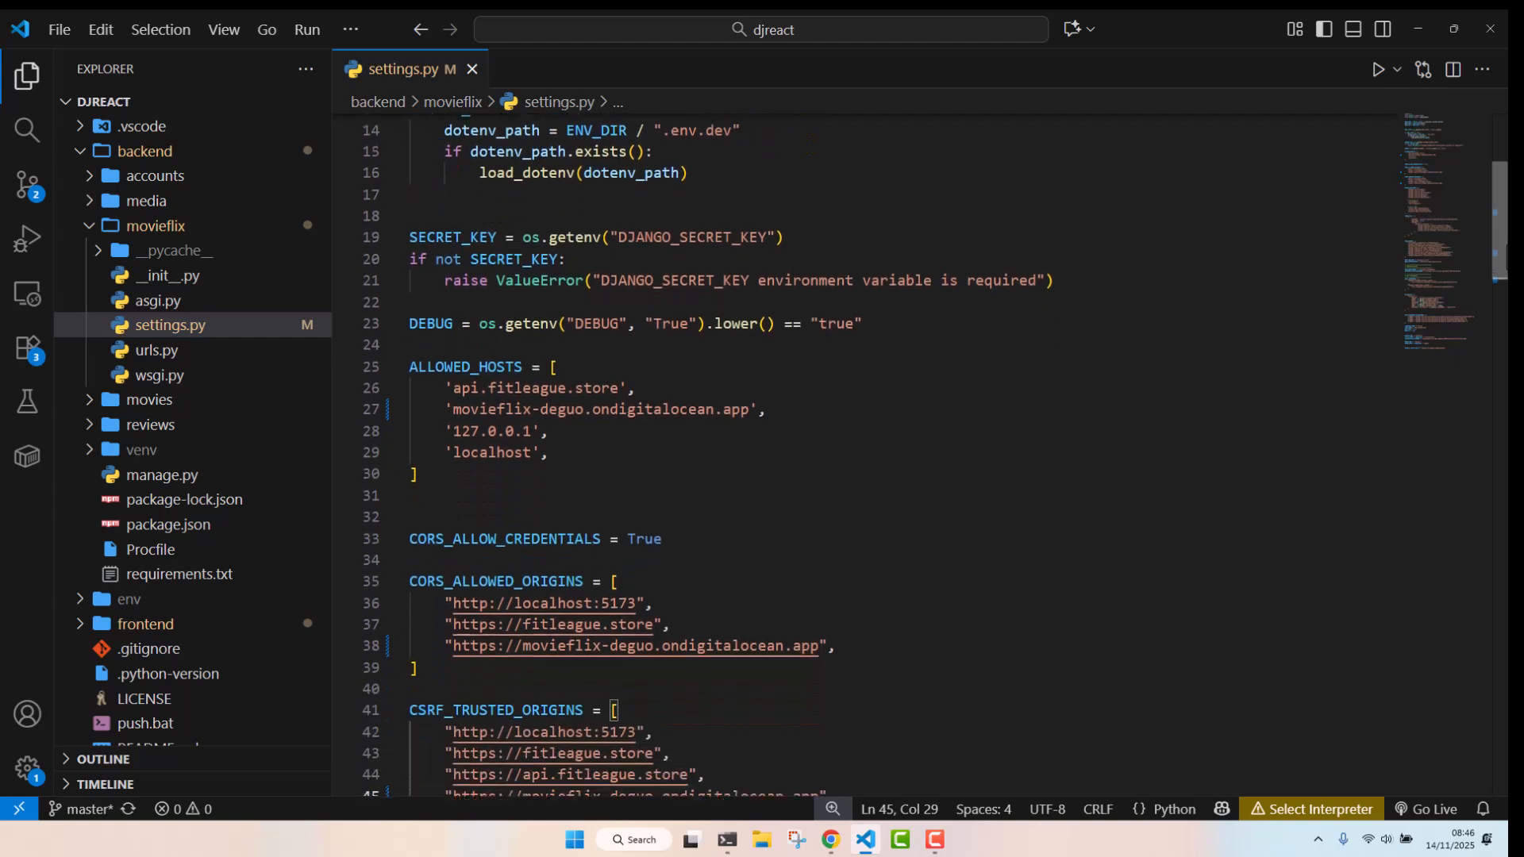
pyautogui.scroll(-4, 1506, 274)
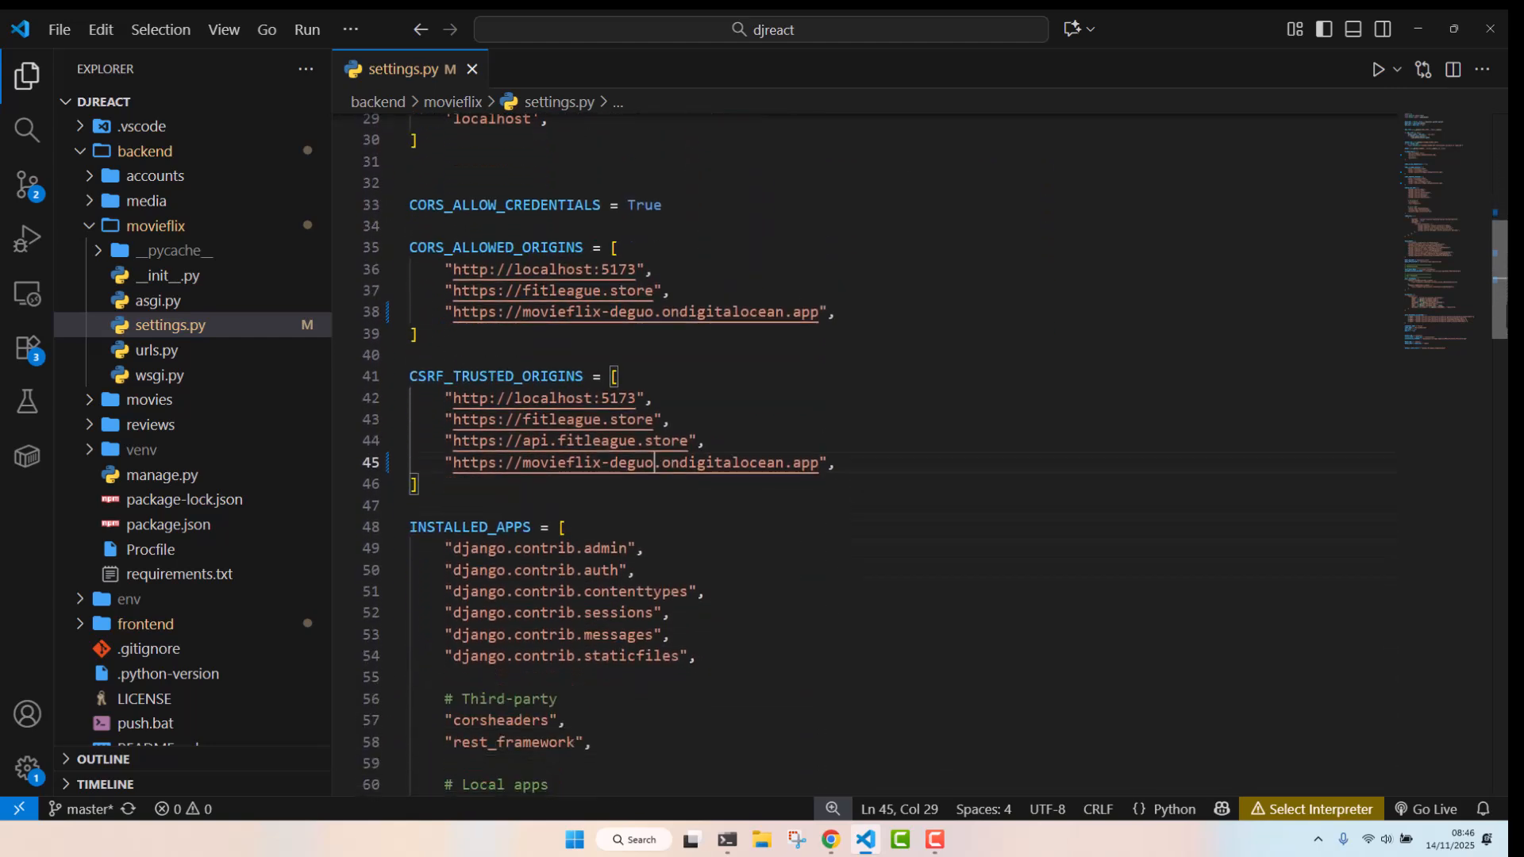
# Clear the terminal and run push.bat to commit and push the changes with the message "added domain name"
pyautogui.click(729, 848)
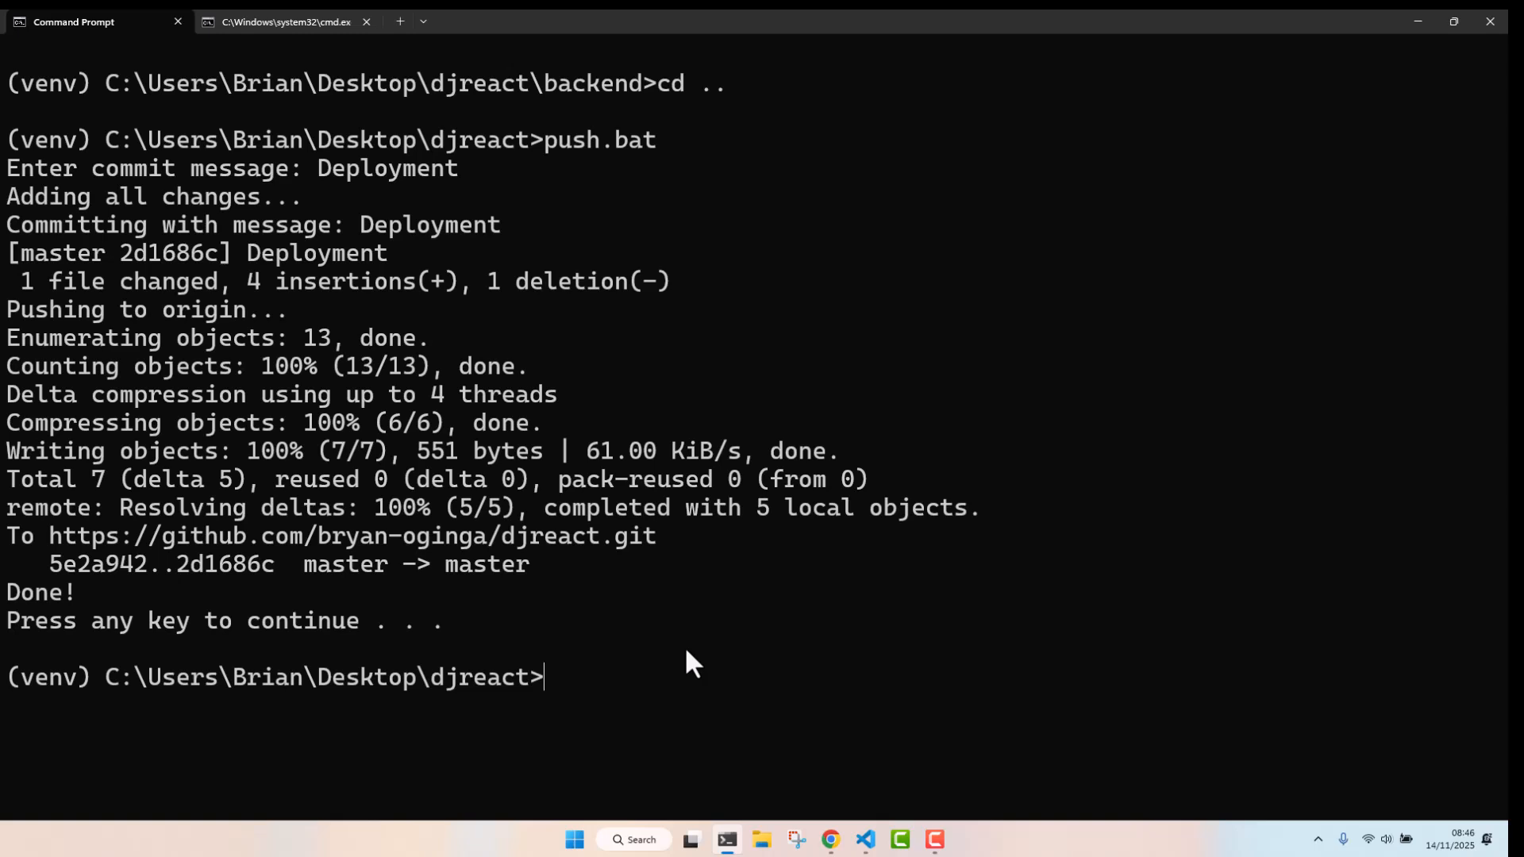
pyautogui.write('cls')
pyautogui.press('Return')
pyautogui.write('p')
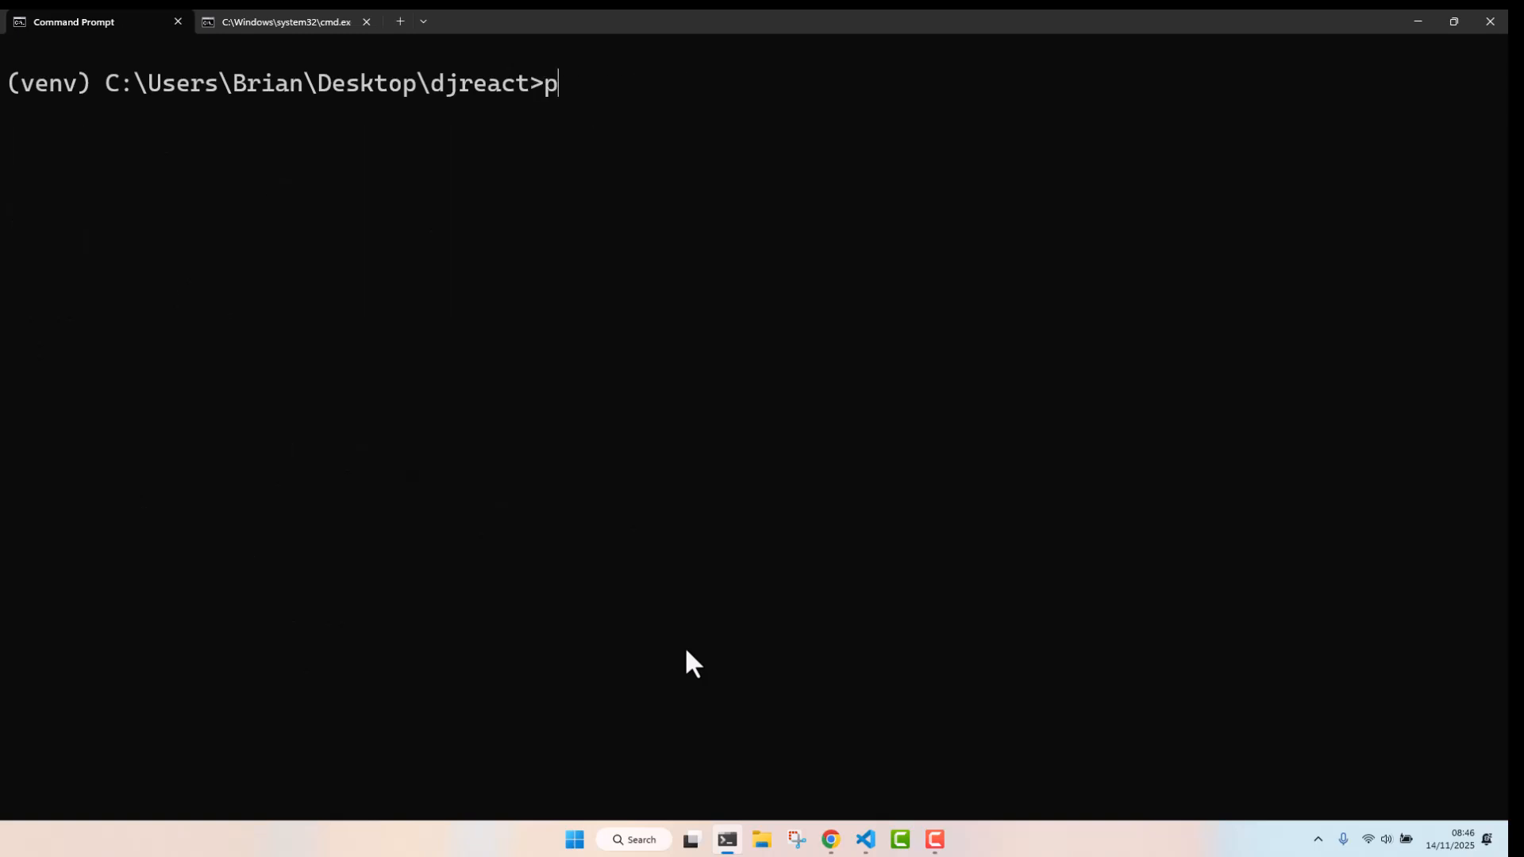
pyautogui.write('ush`')
pyautogui.press('BackSpace')
pyautogui.write('.bat')
pyautogui.press('Return')
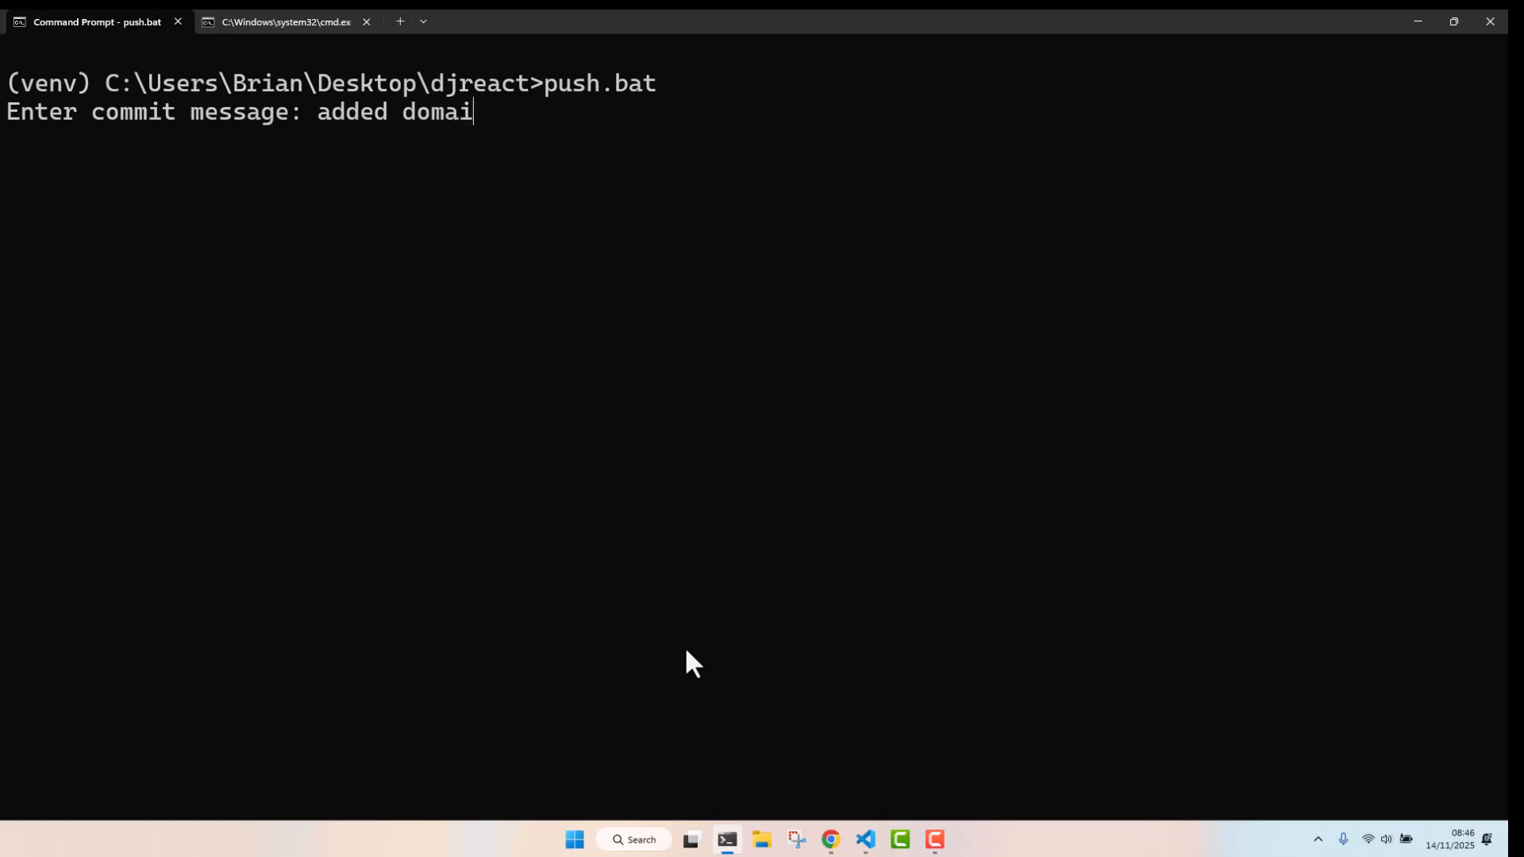
pyautogui.press('Return')
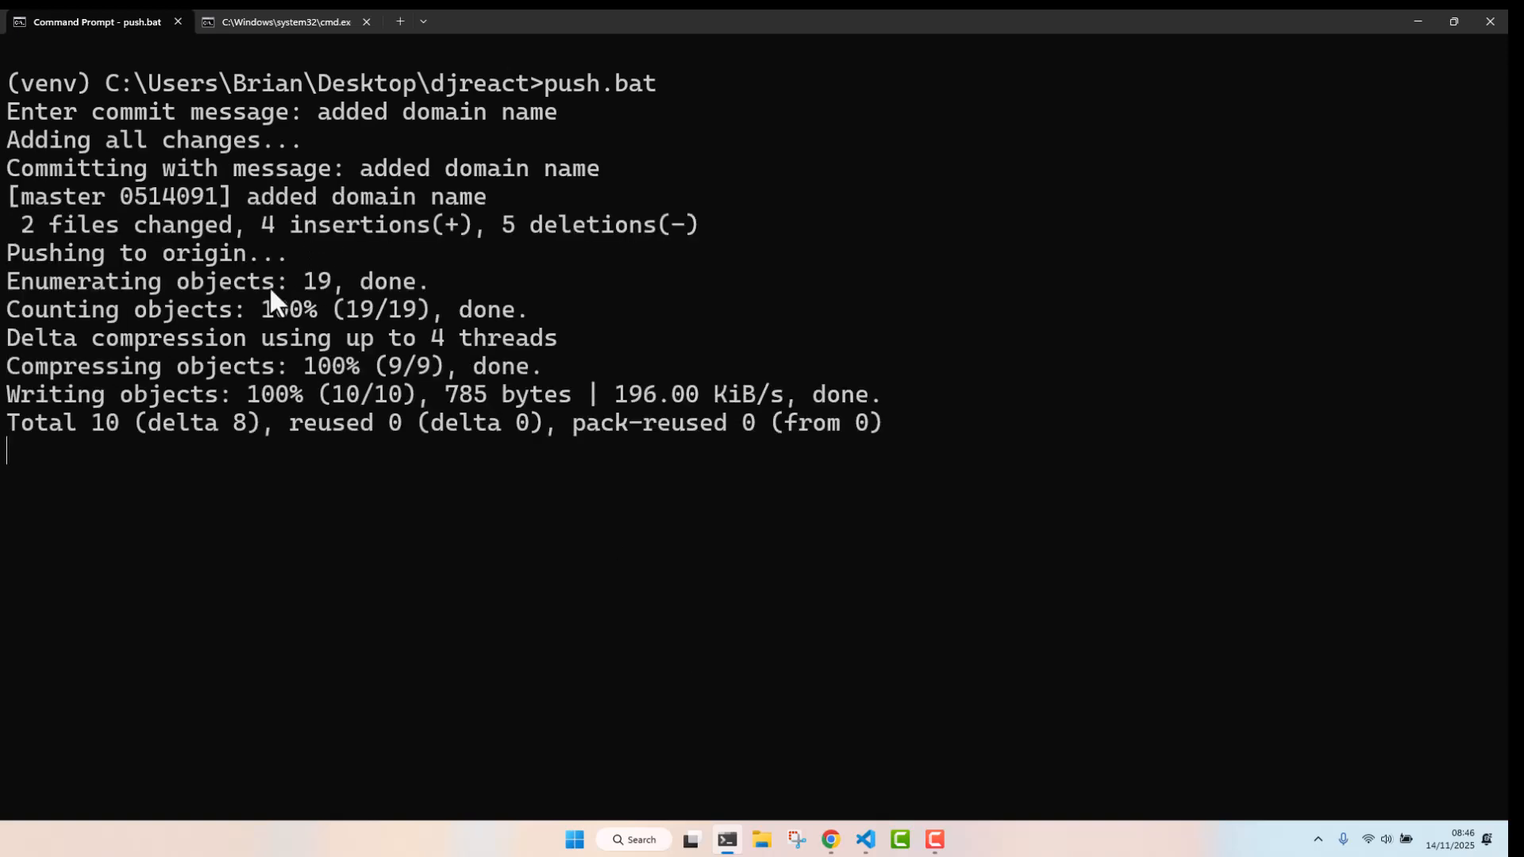
pyautogui.press('Return')
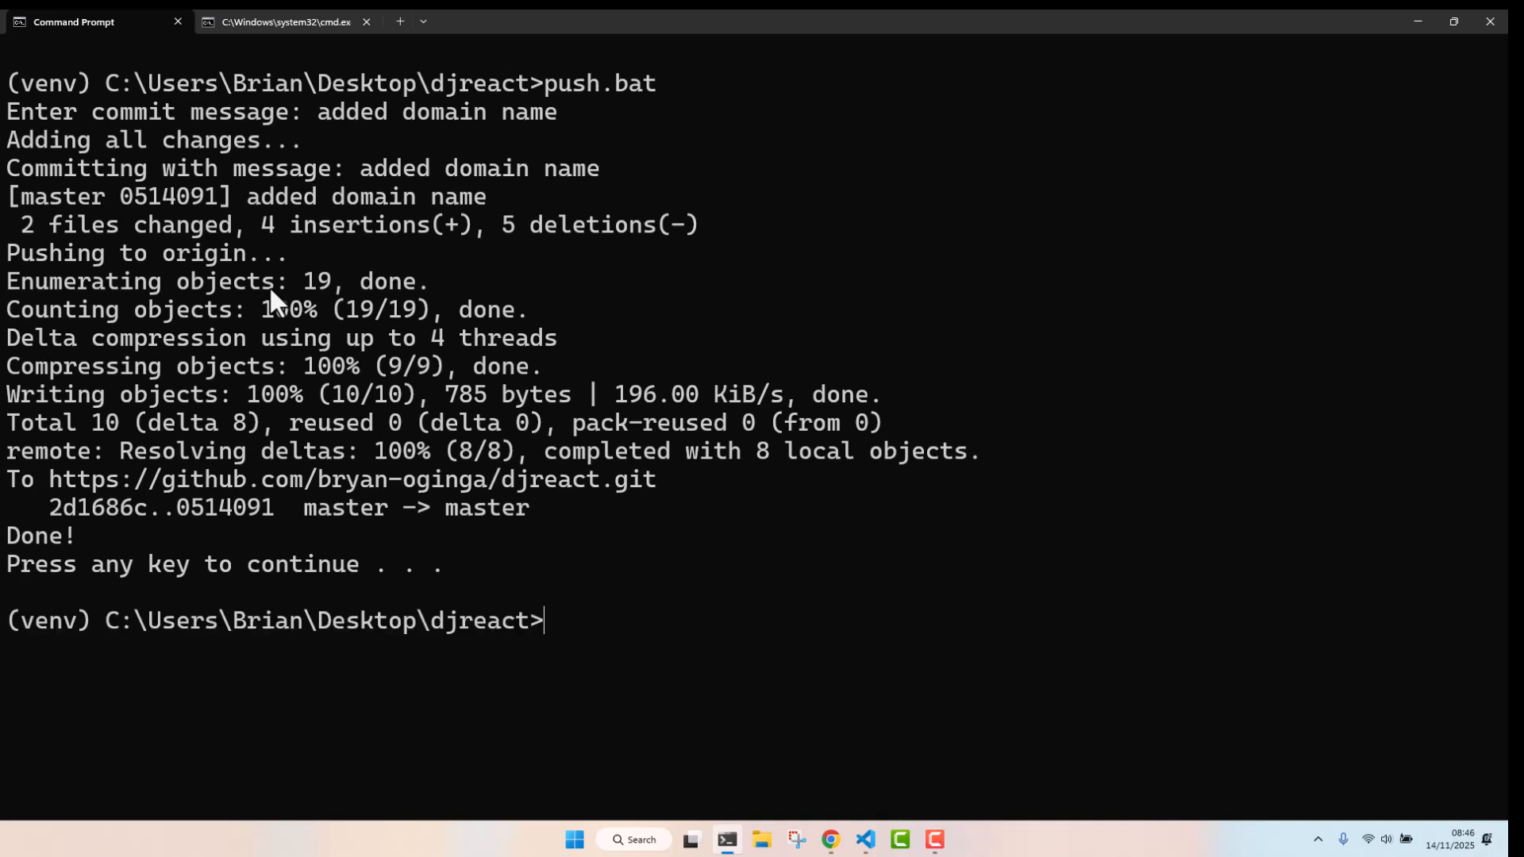
# Return to the movieflix app on DigitalOcean App Platform and open its Insights view
pyautogui.click(832, 839)
pyautogui.click(168, 22)
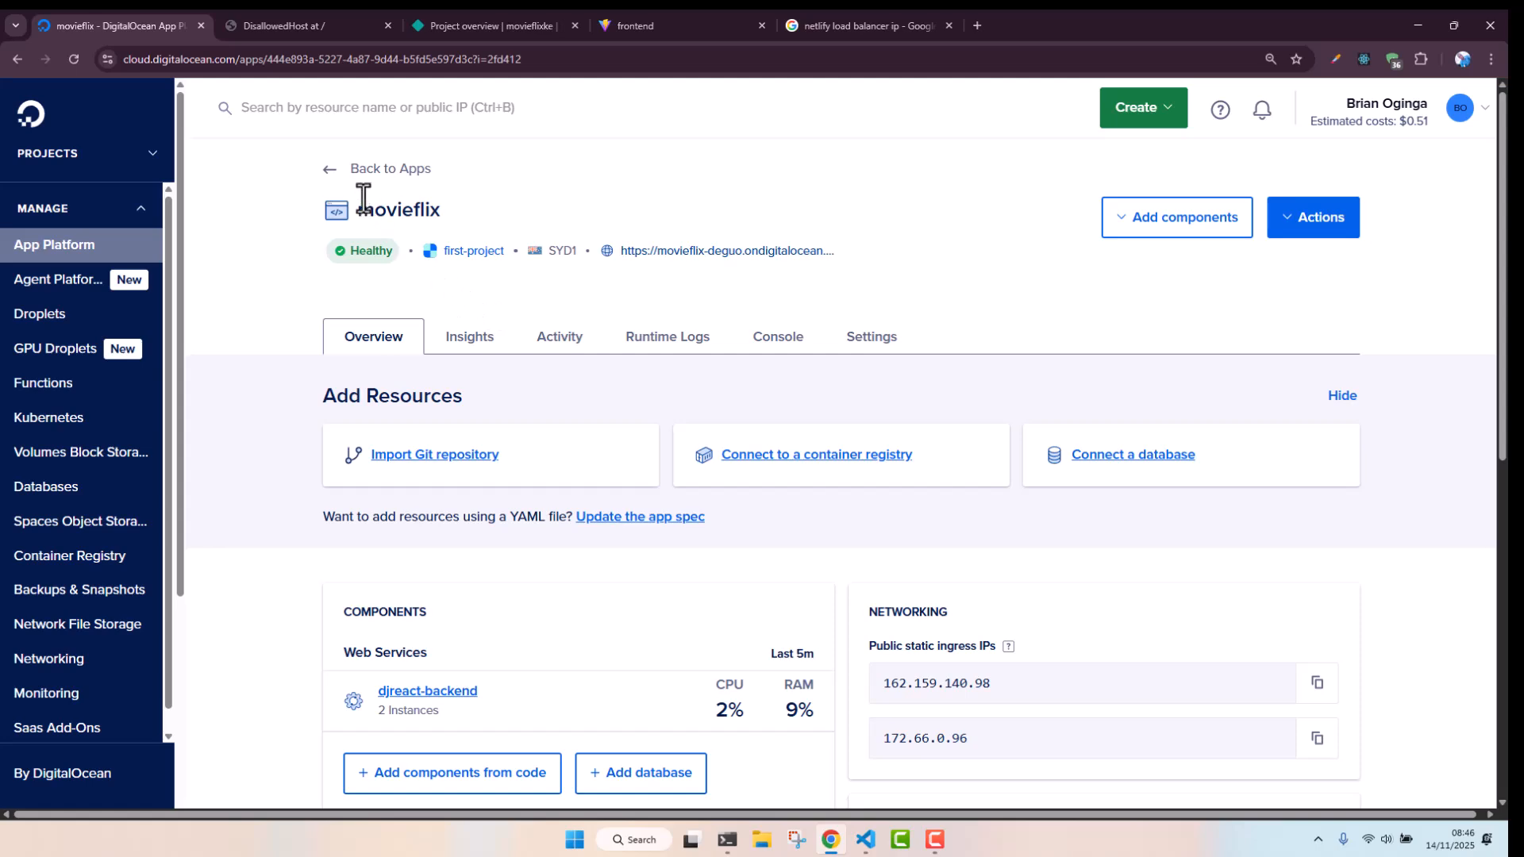
pyautogui.click(328, 168)
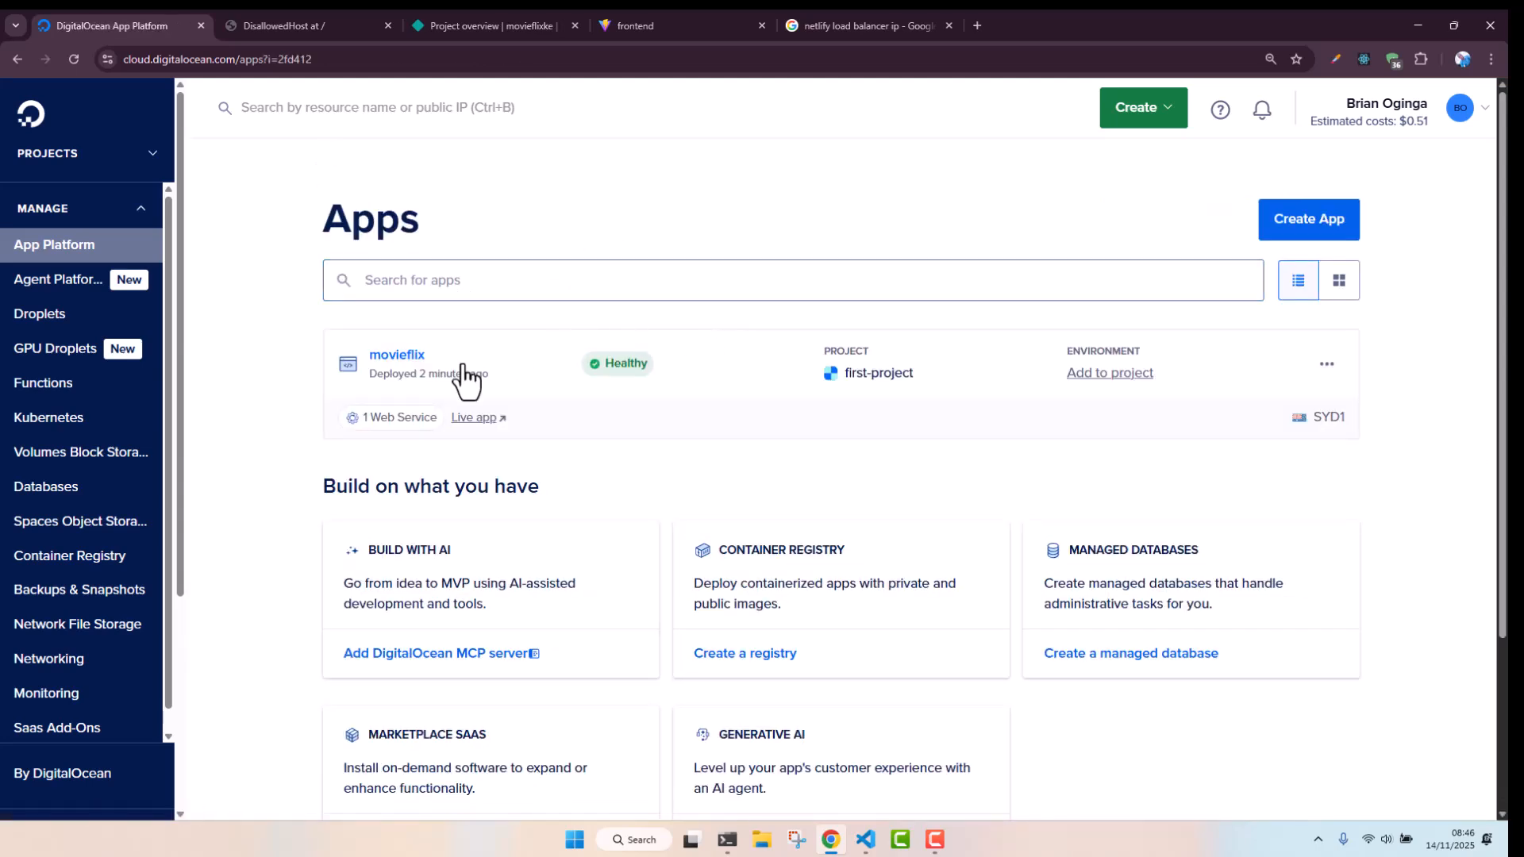
pyautogui.click(398, 358)
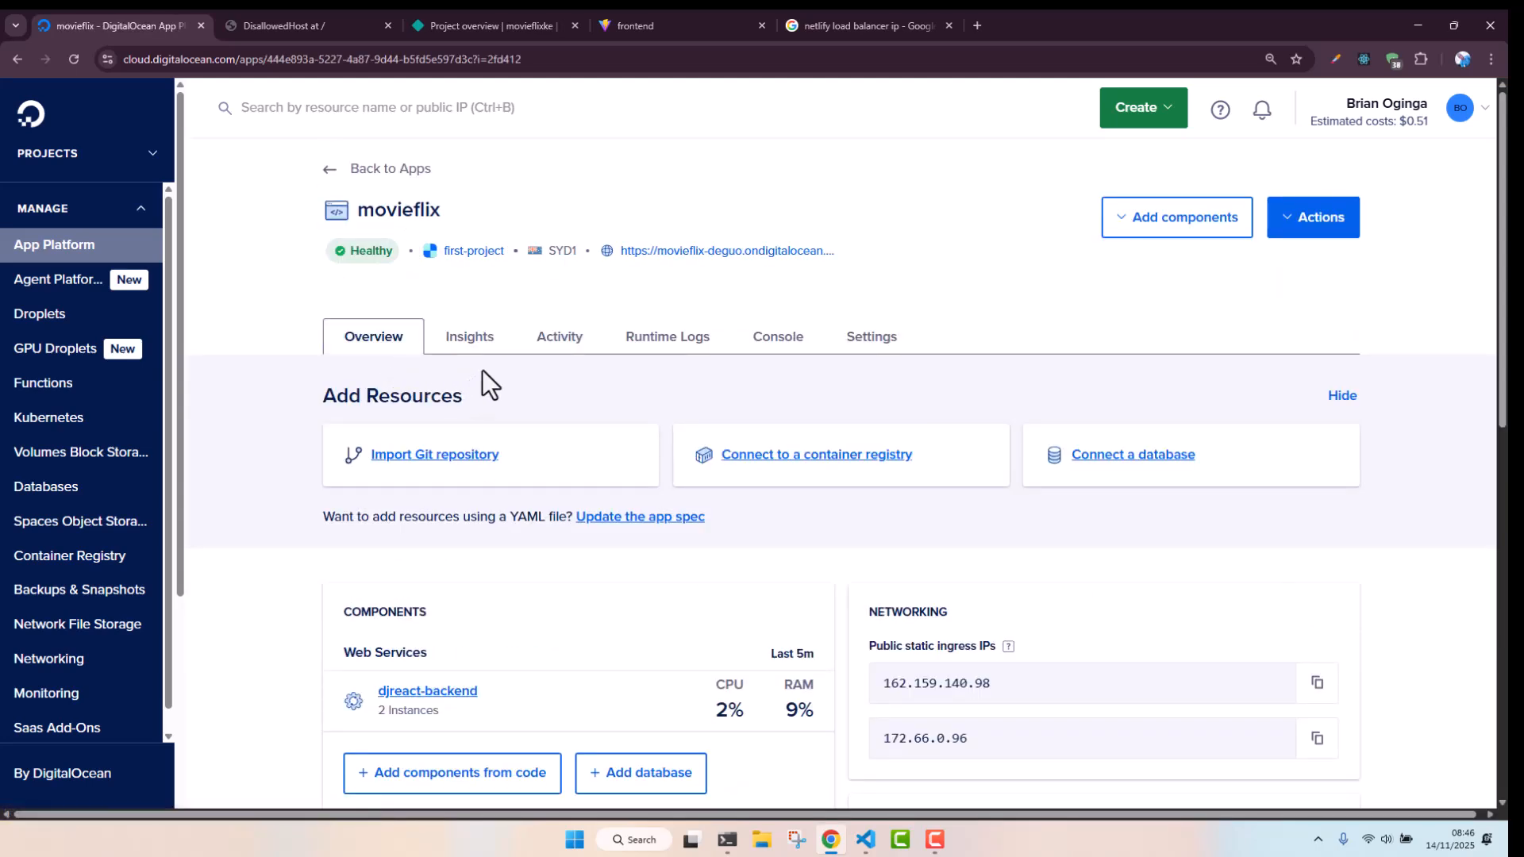
pyautogui.click(481, 349)
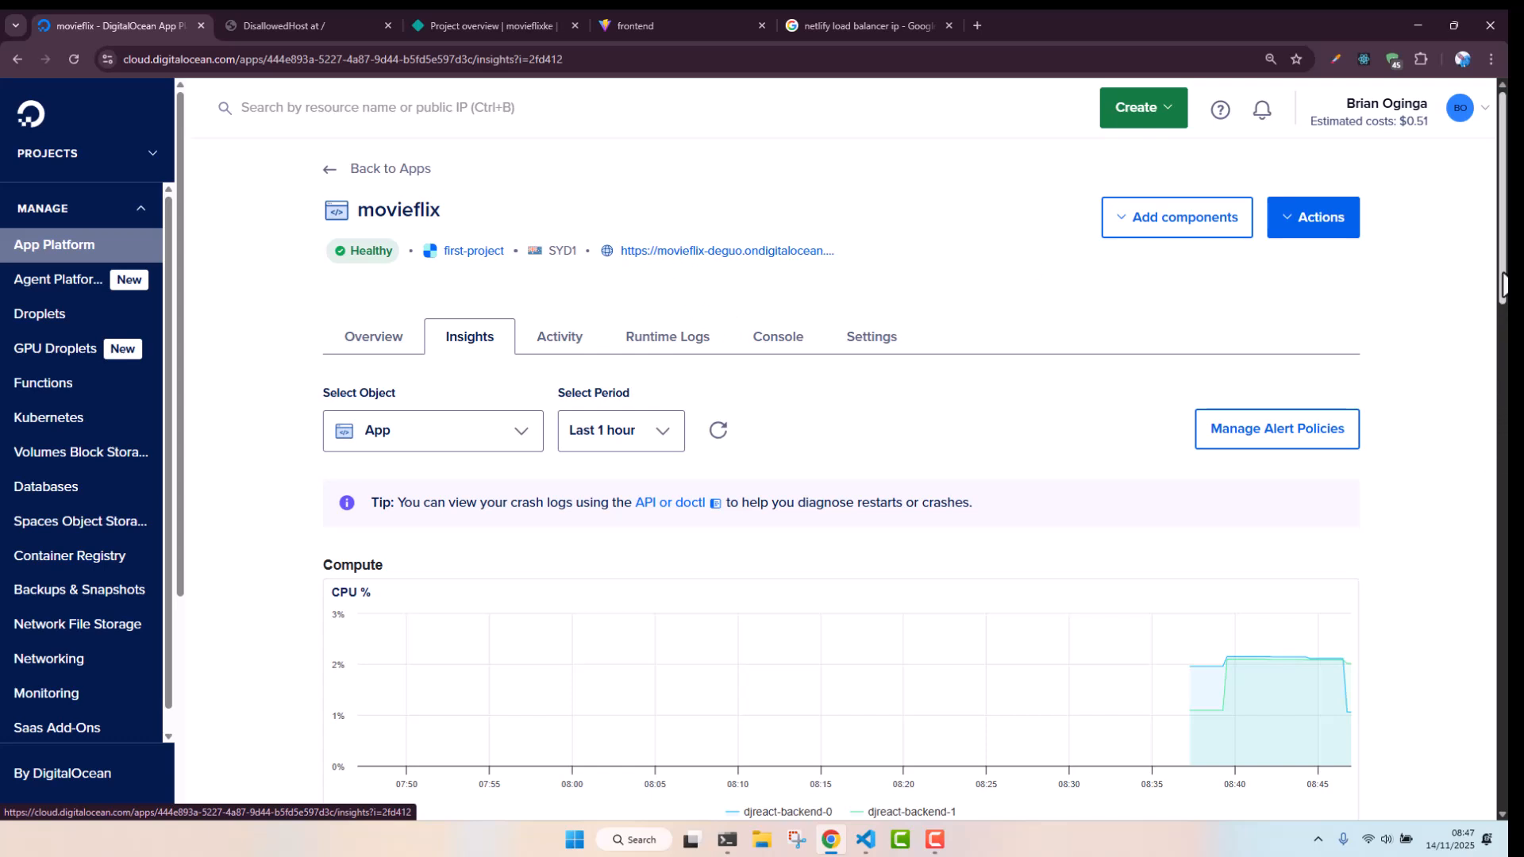
# Scroll through the app overview to check its components and recent deployment activity
pyautogui.moveTo(1503, 285); pyautogui.dragTo(1503, 323)
pyautogui.scroll(-5, 839, 476)
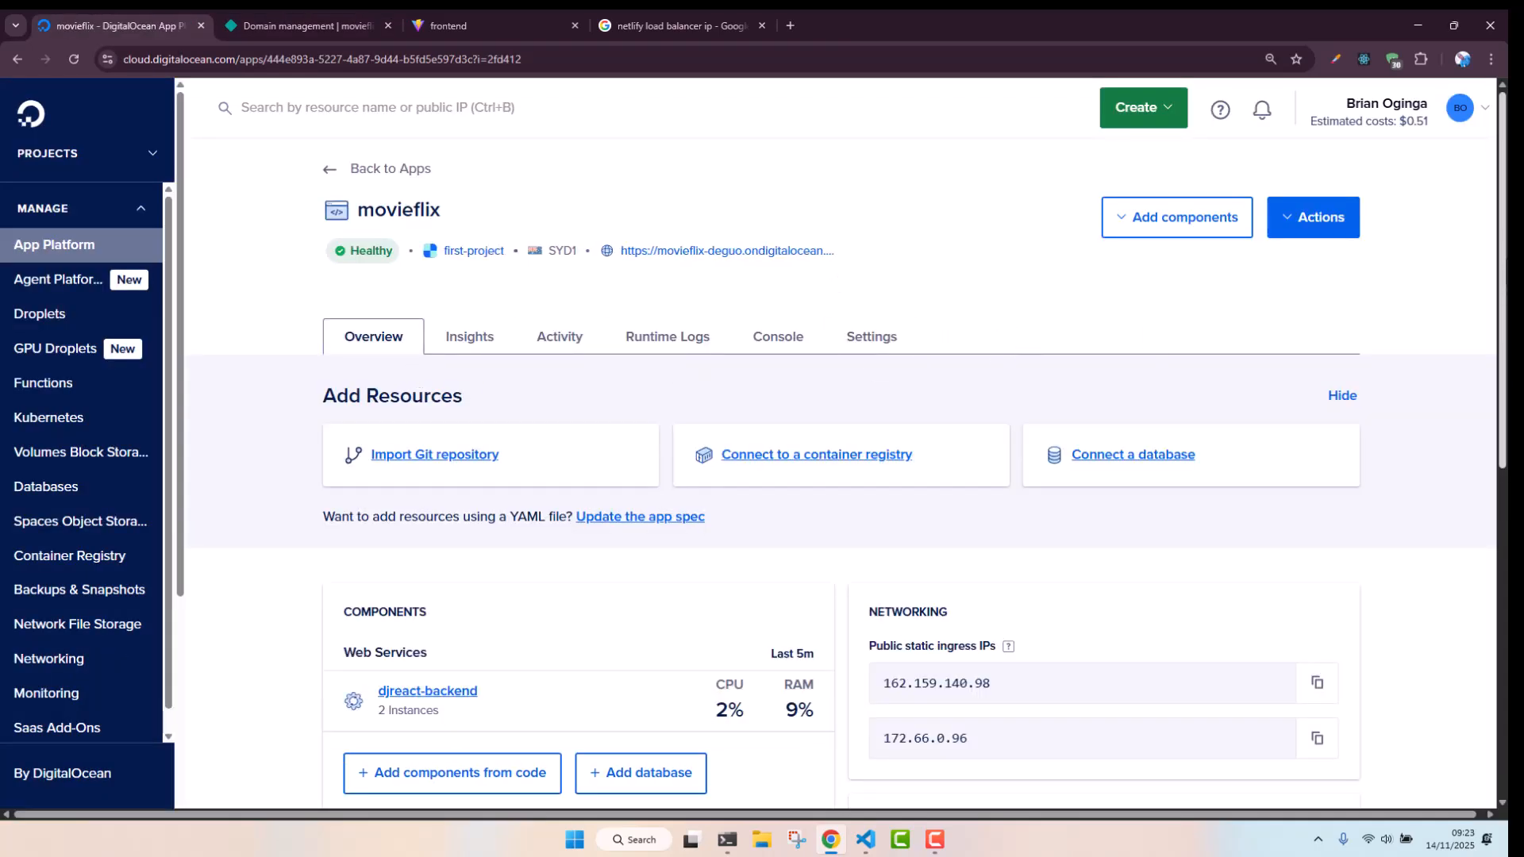
pyautogui.scroll(-10, 841, 475)
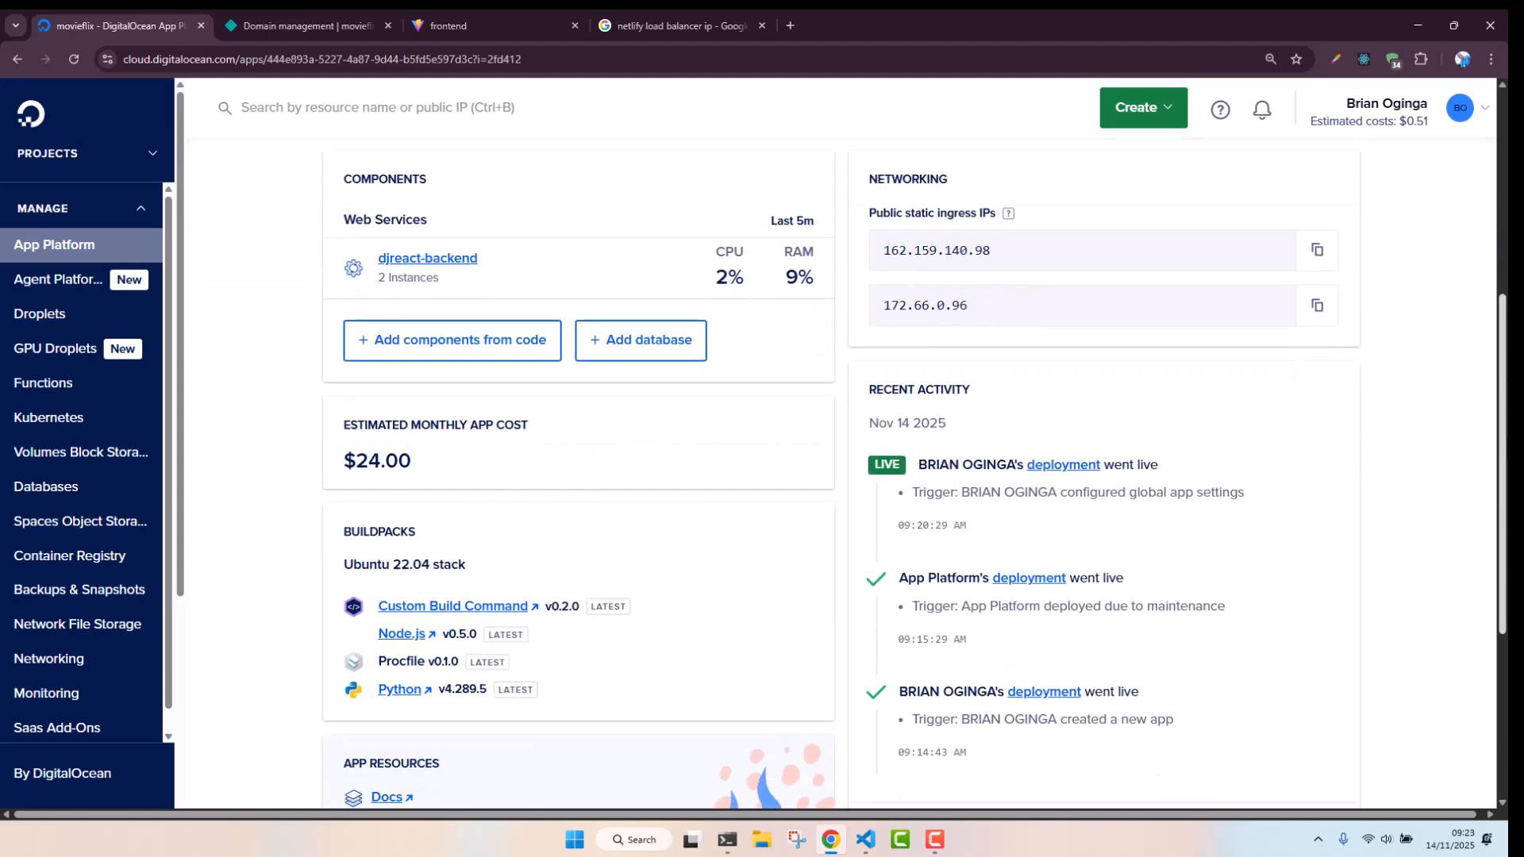
pyautogui.scroll(9, 841, 475)
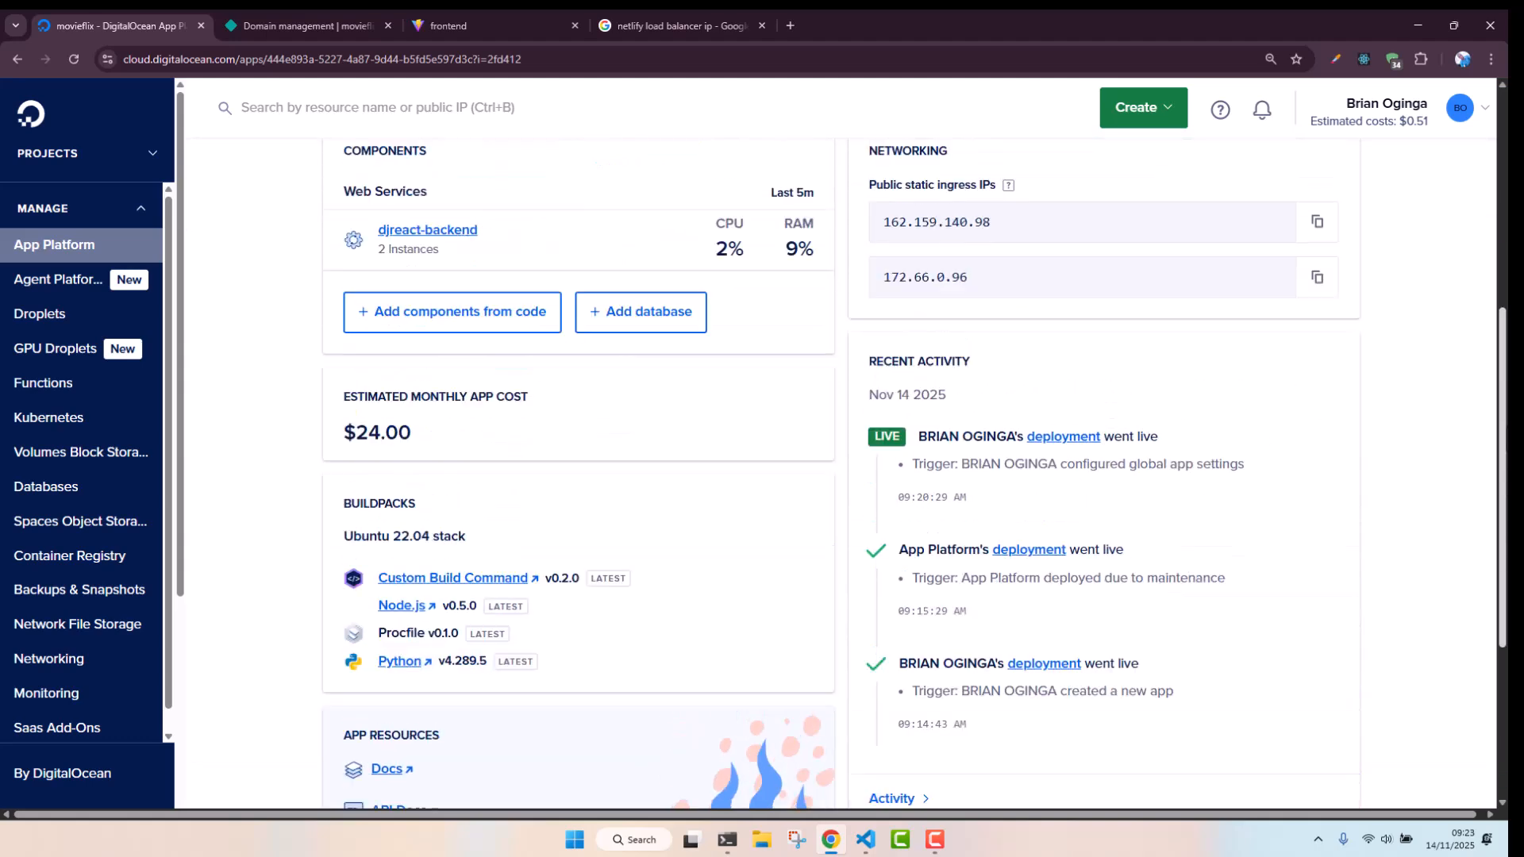
pyautogui.scroll(2, 741, 238)
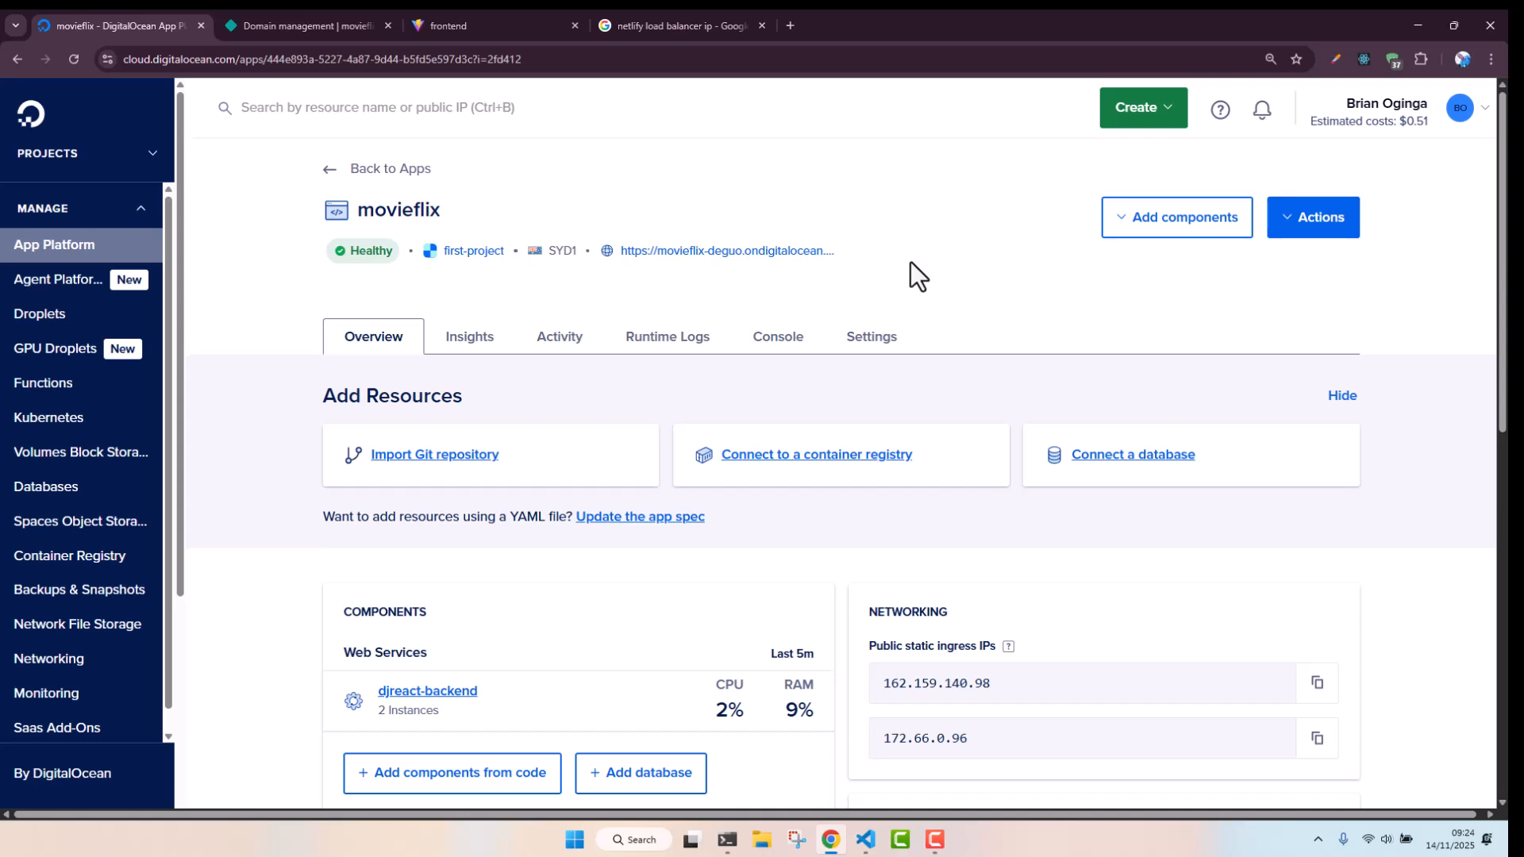
# Add api.fitleague.store as a custom domain for the movieflix app, keeping DigitalOcean managing its DNS
pyautogui.click(1316, 226)
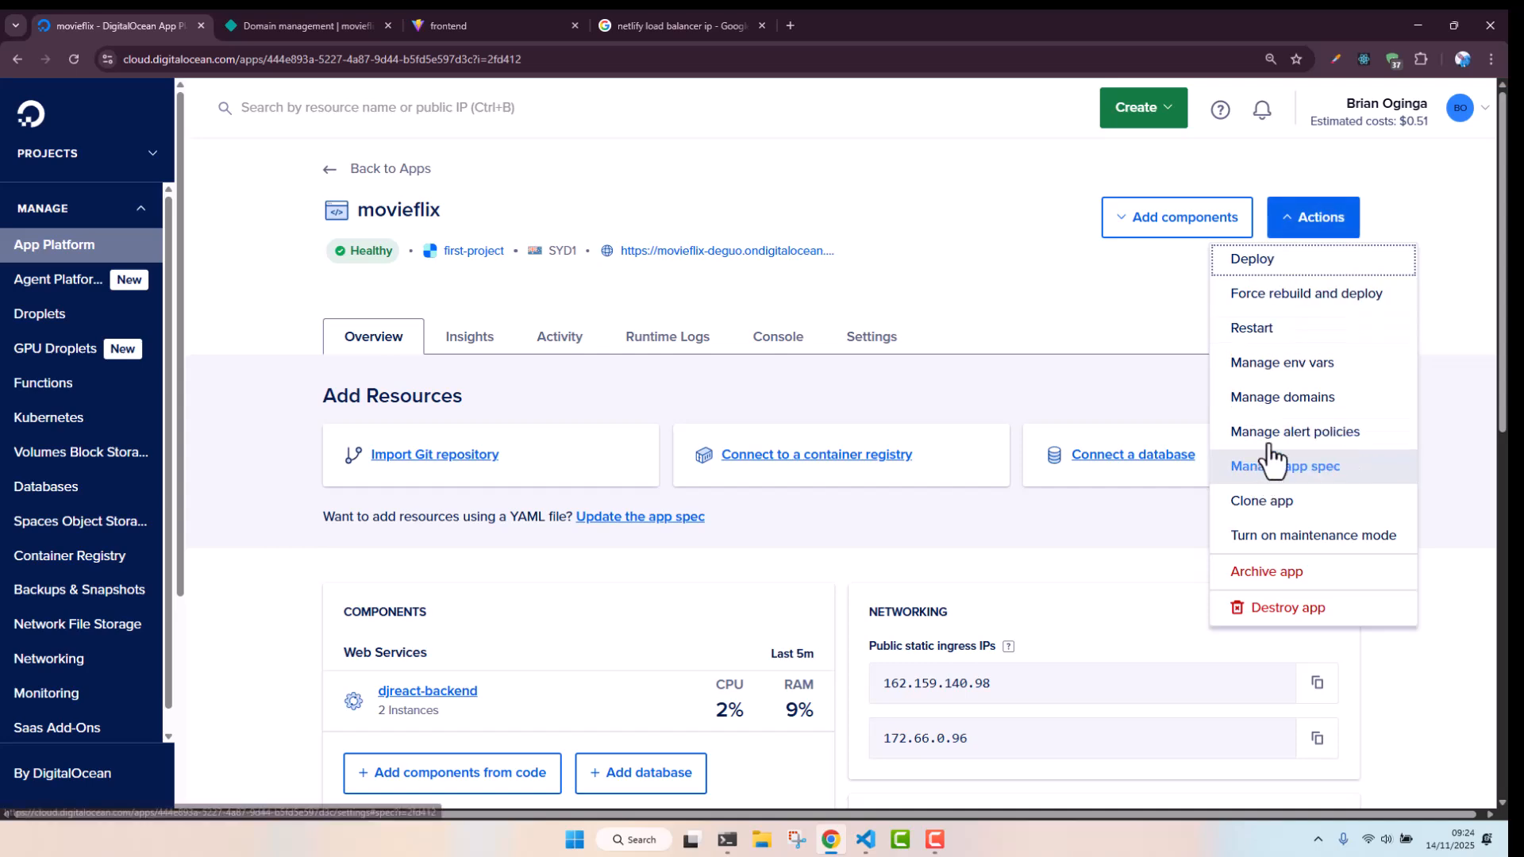
pyautogui.click(1290, 401)
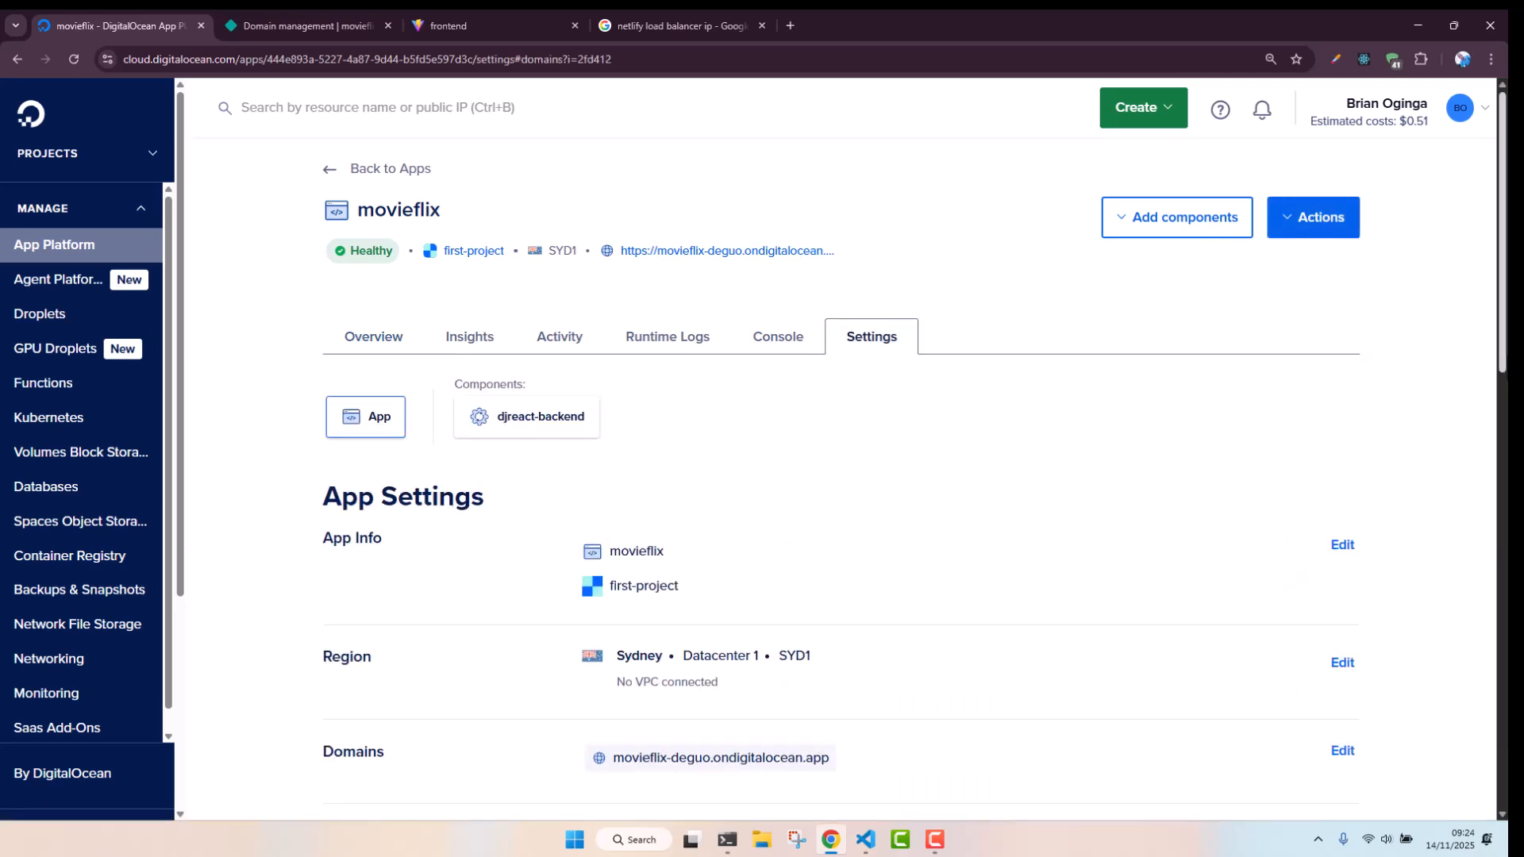
pyautogui.scroll(-5, 1421, 459)
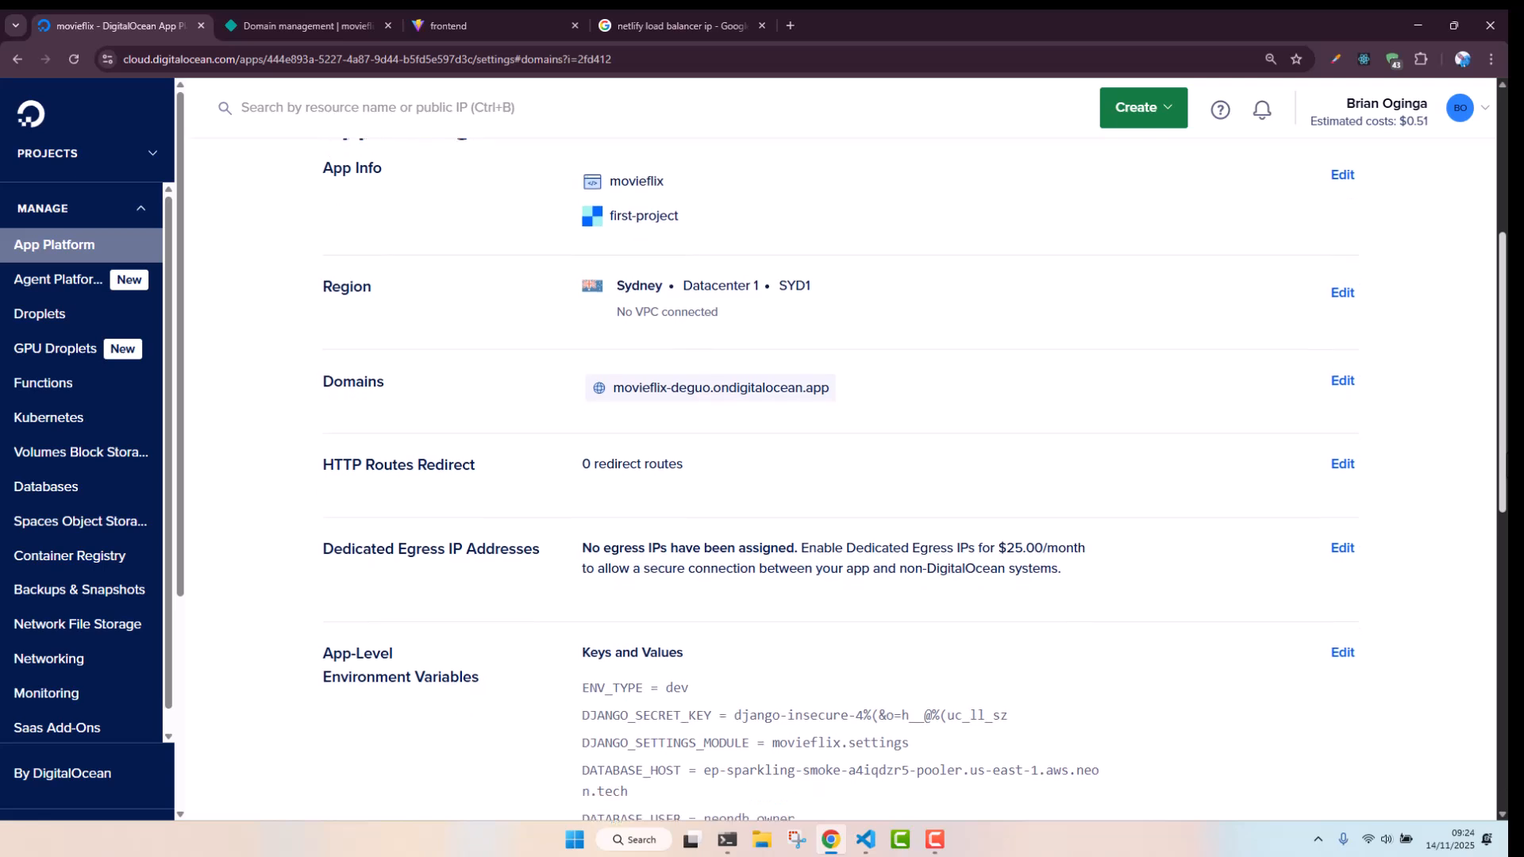
pyautogui.click(1342, 381)
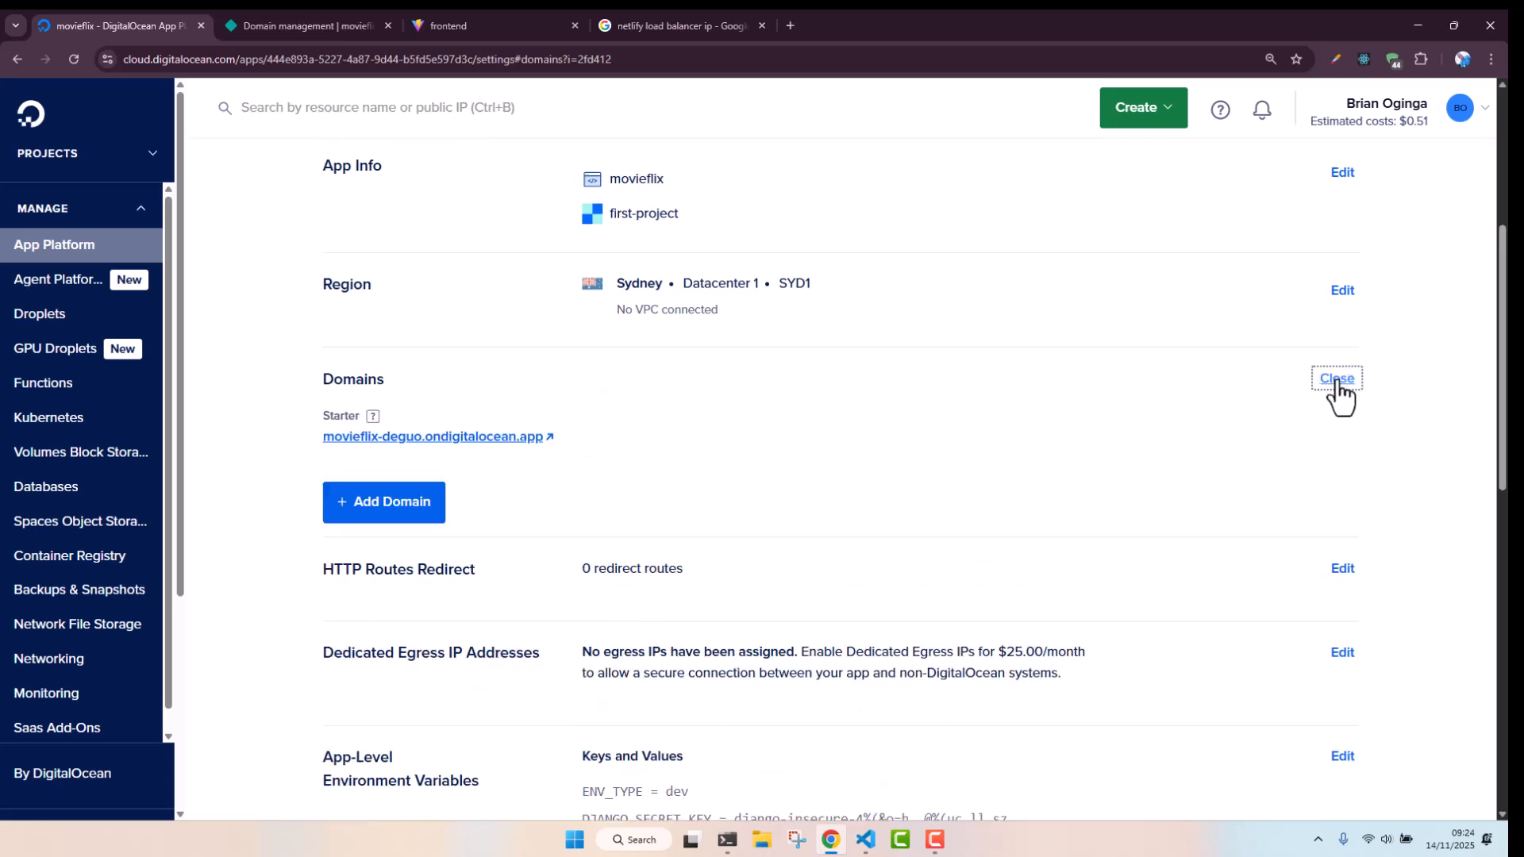
pyautogui.click(397, 514)
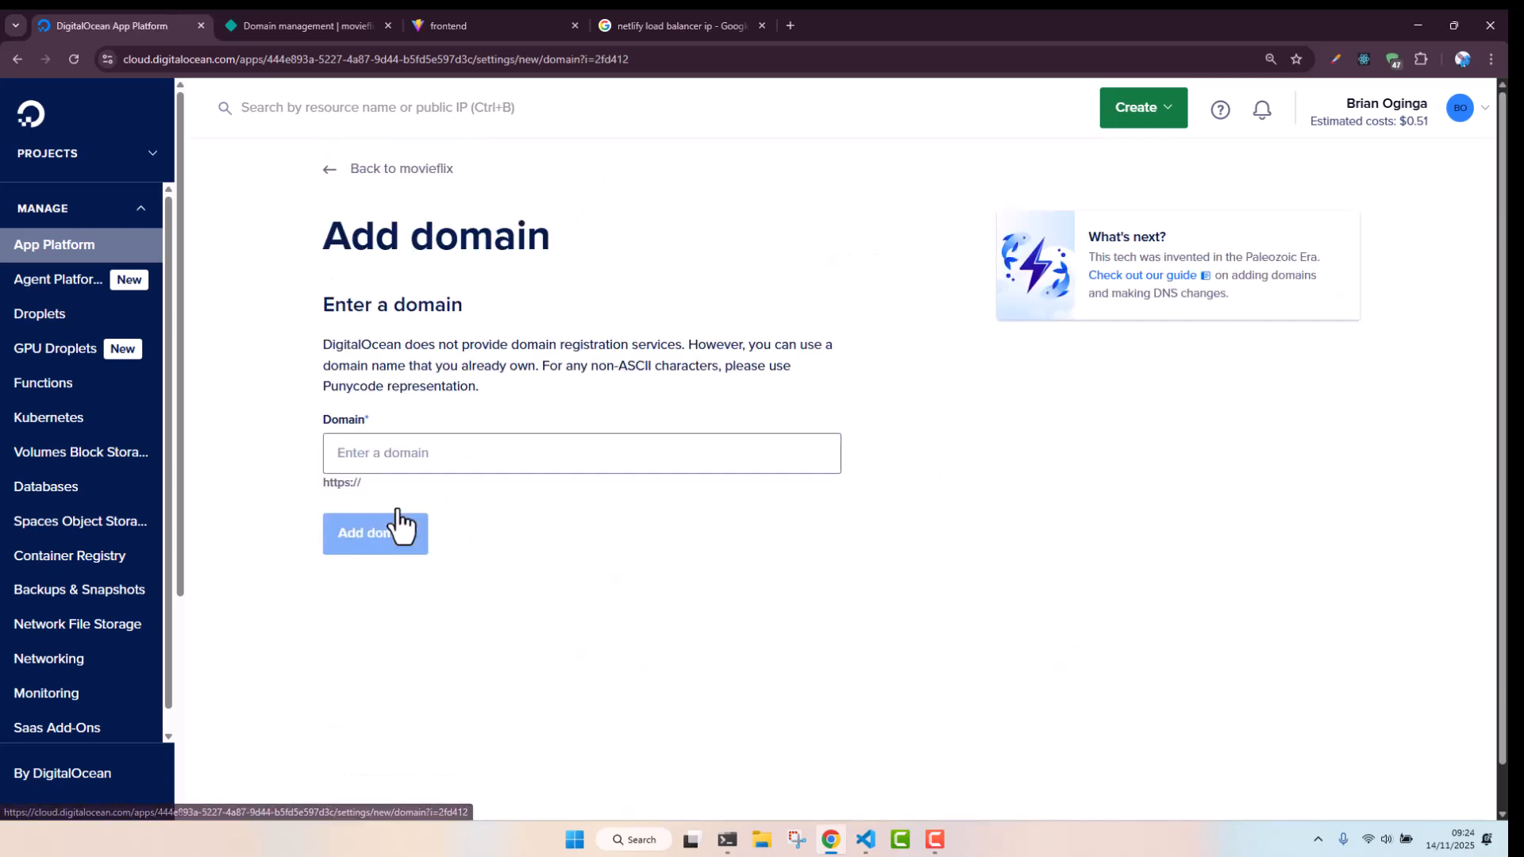
pyautogui.click(436, 452)
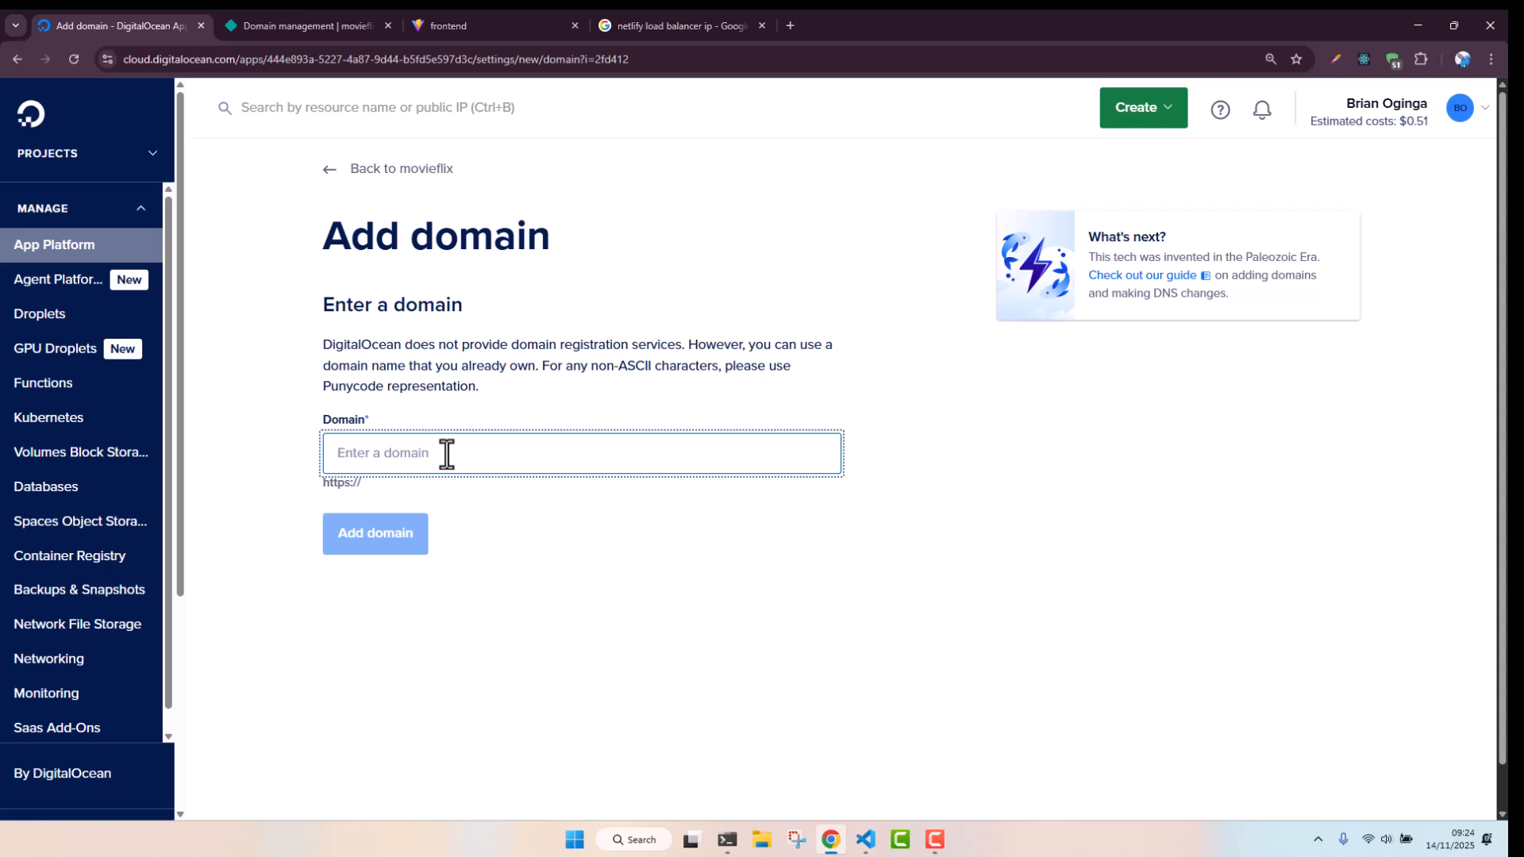
pyautogui.write('api.fitleague')
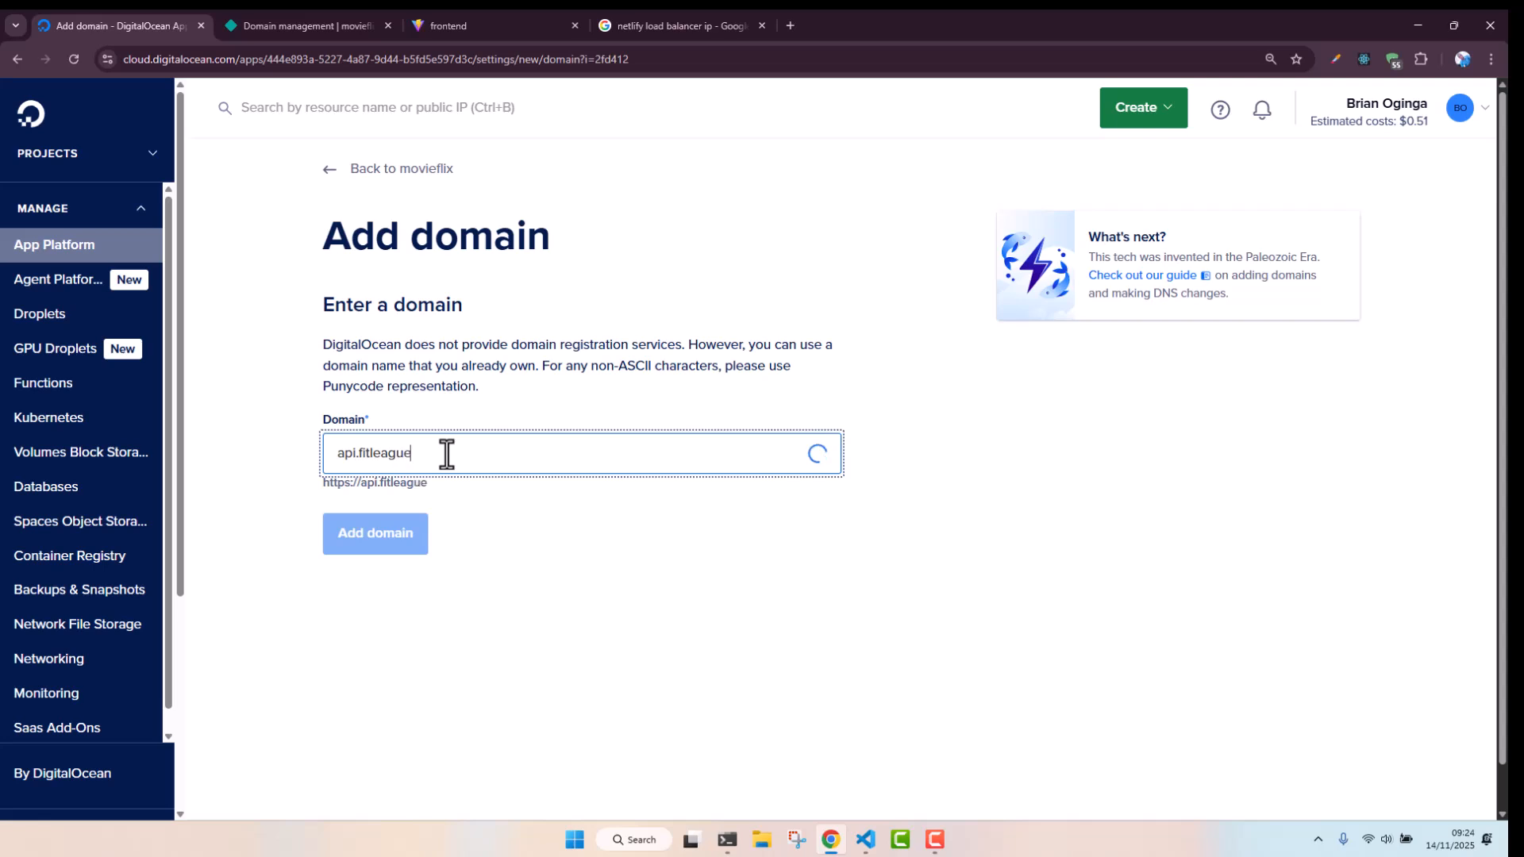
pyautogui.write('.store')
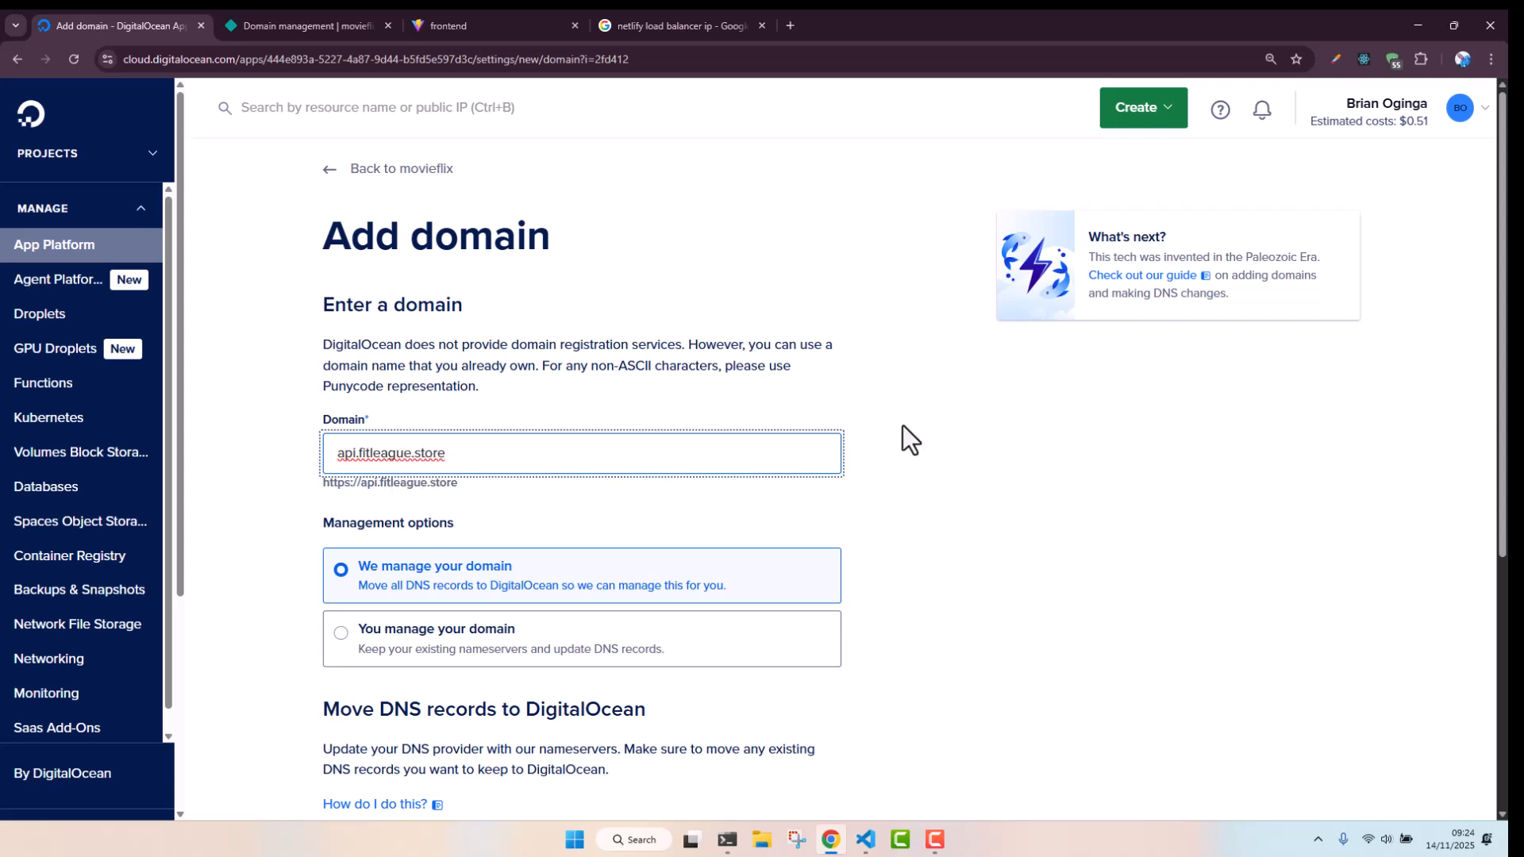
pyautogui.scroll(-3, 1500, 314)
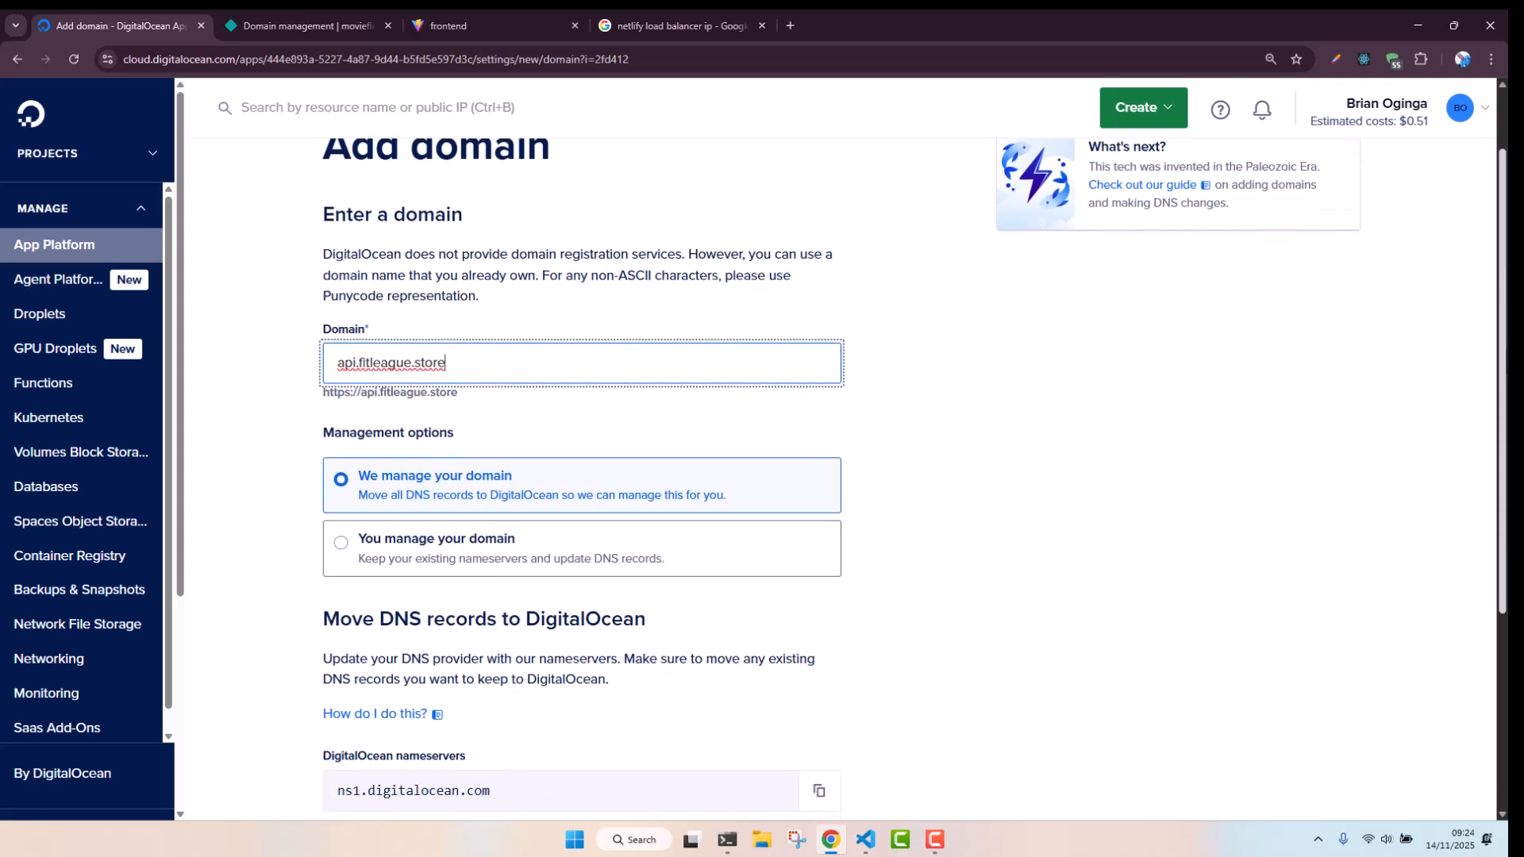
pyautogui.scroll(-2, 926, 747)
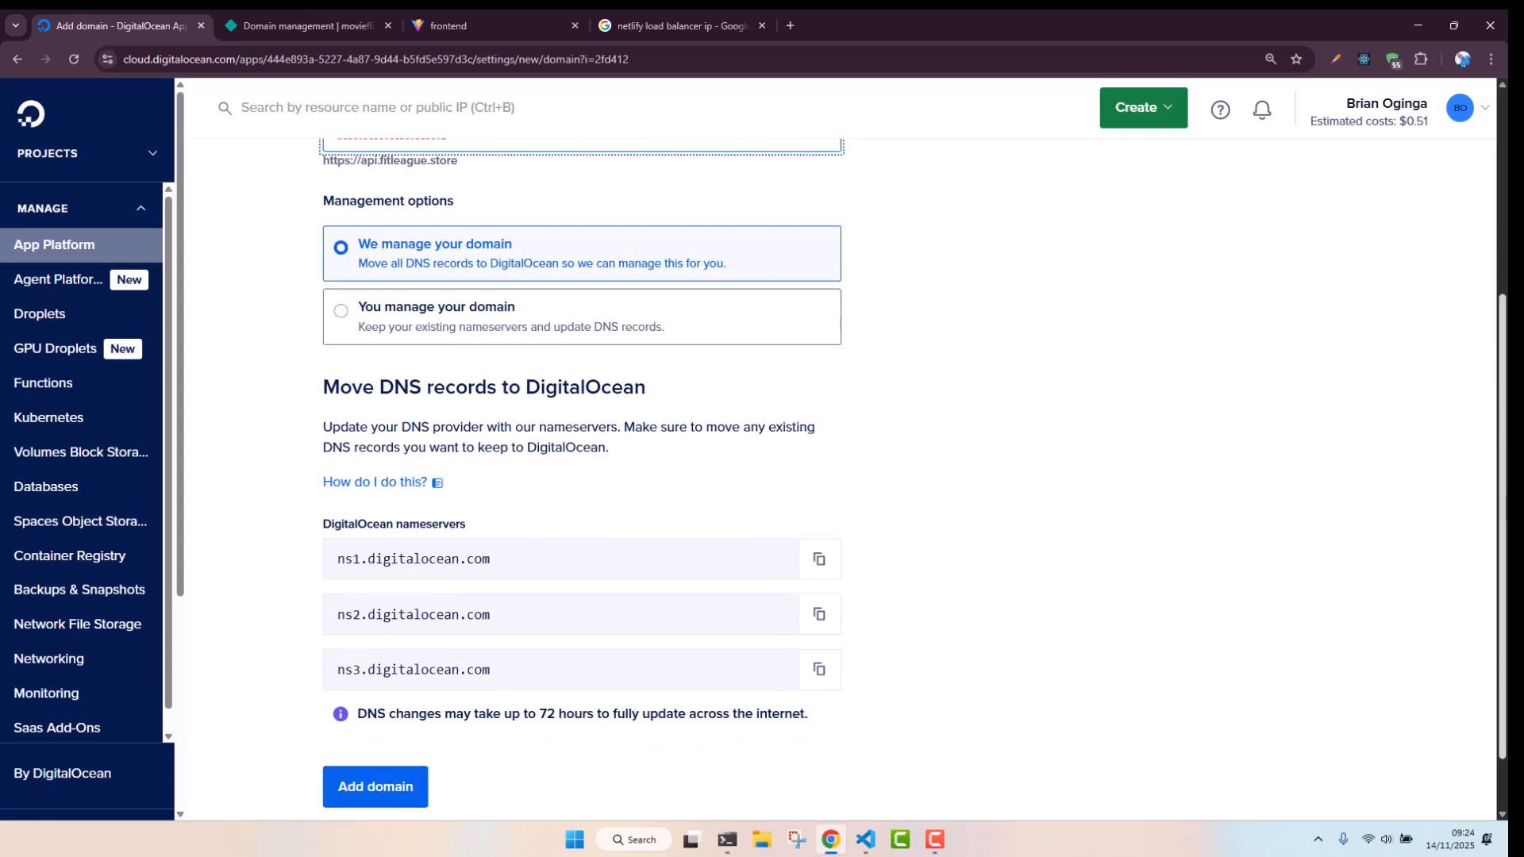
pyautogui.click(381, 719)
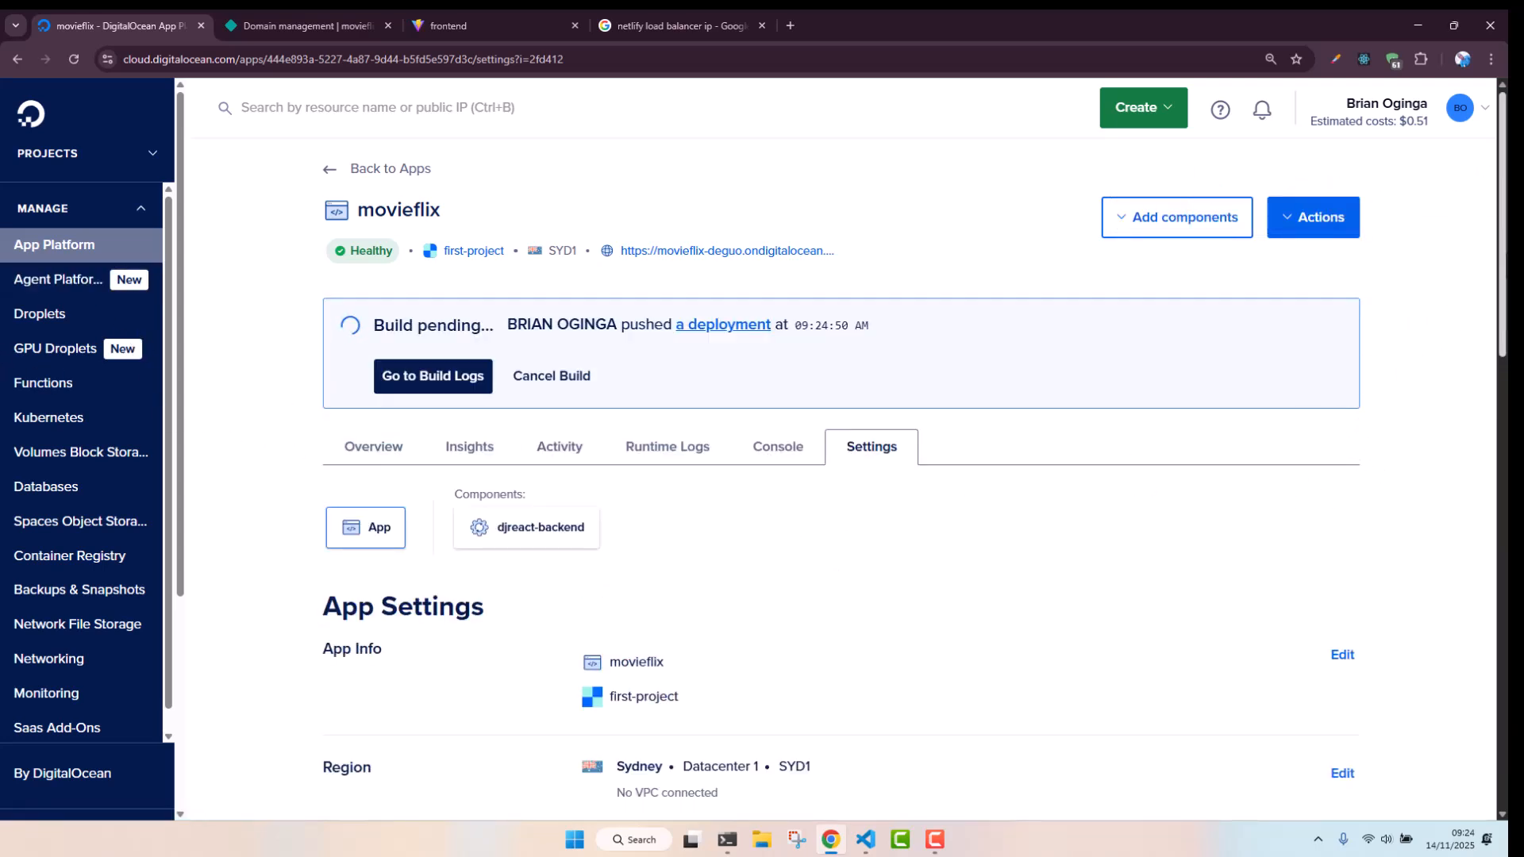
pyautogui.scroll(-8, 913, 476)
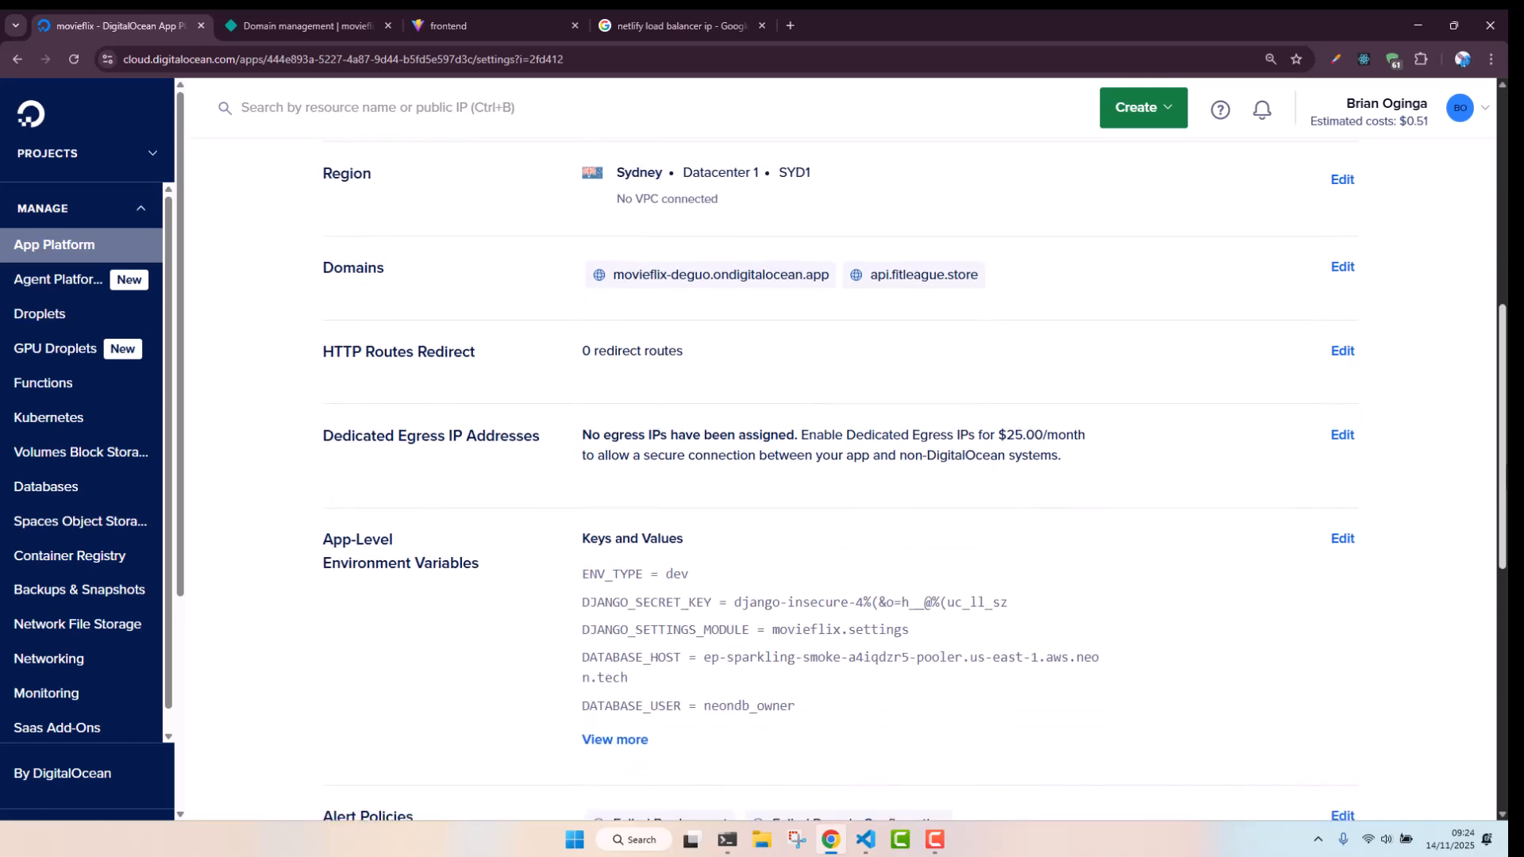
pyautogui.scroll(7, 913, 476)
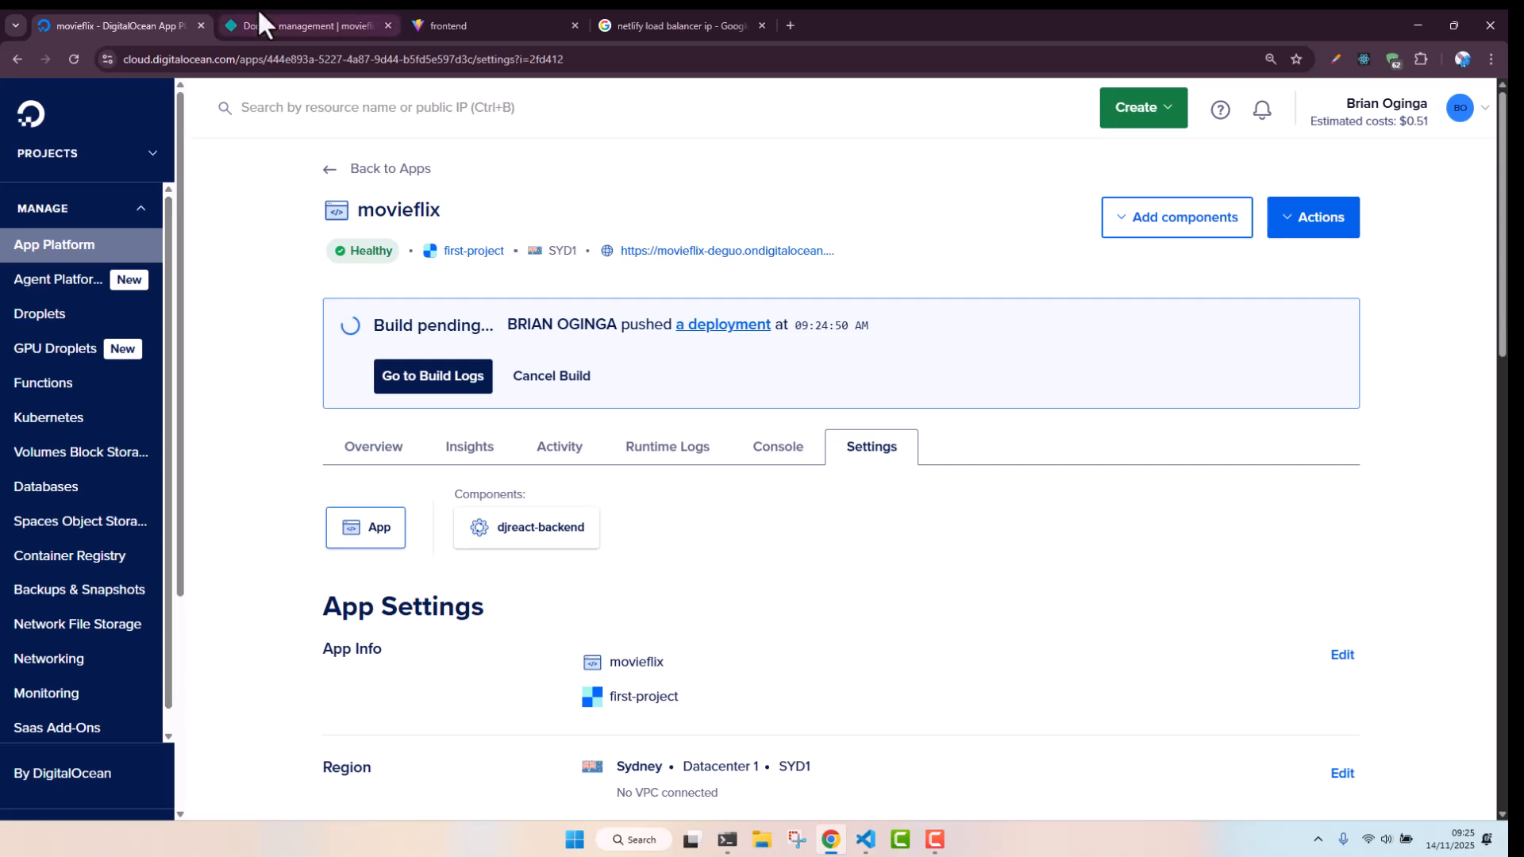
# Open the fitleague.store domain from first-project's resources to view its DNS records
pyautogui.click(147, 135)
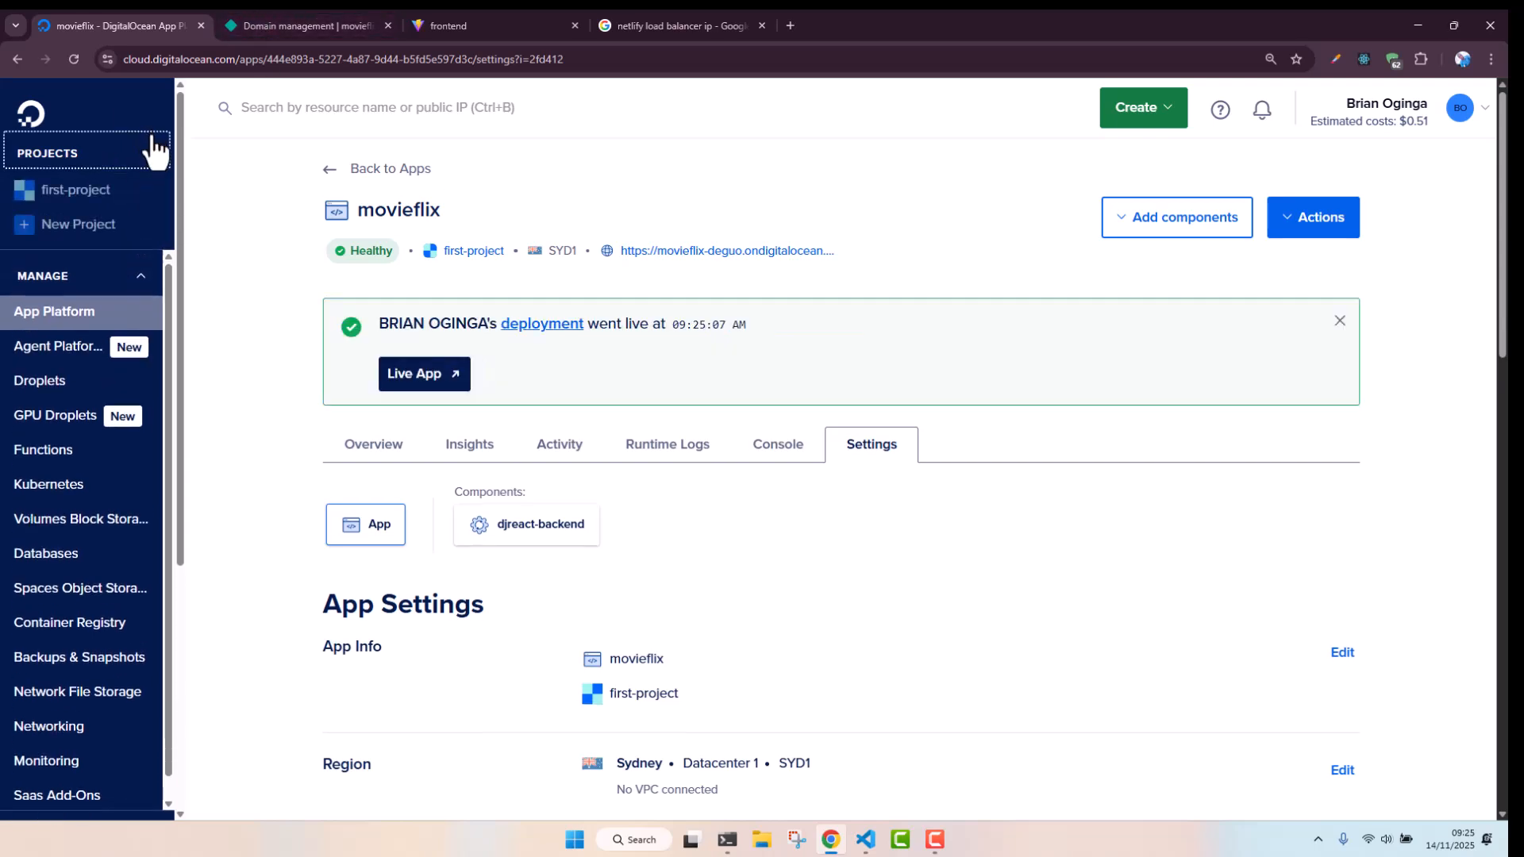
pyautogui.click(70, 193)
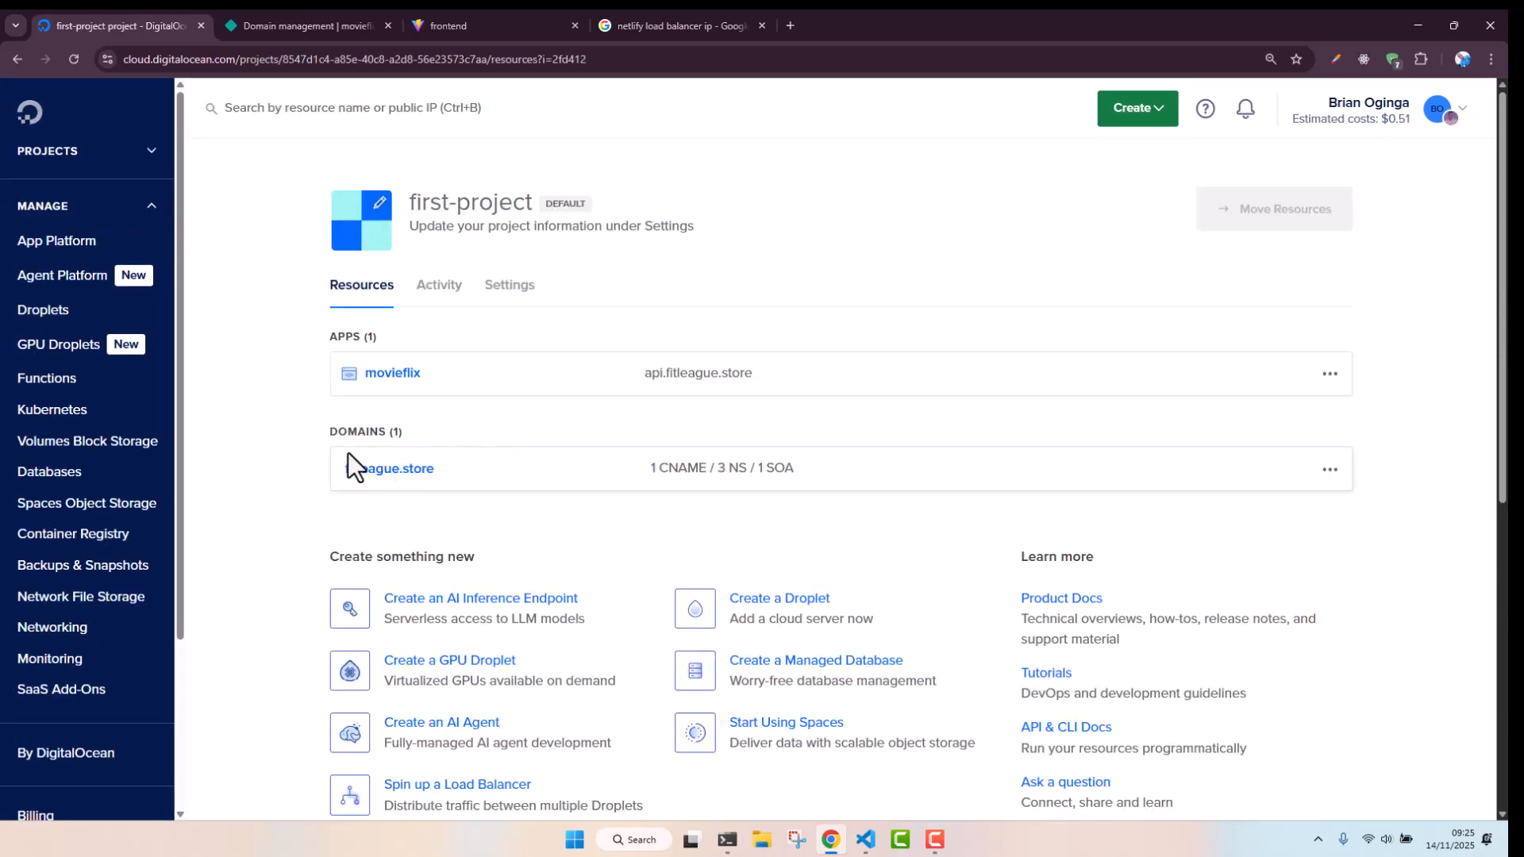
pyautogui.click(402, 473)
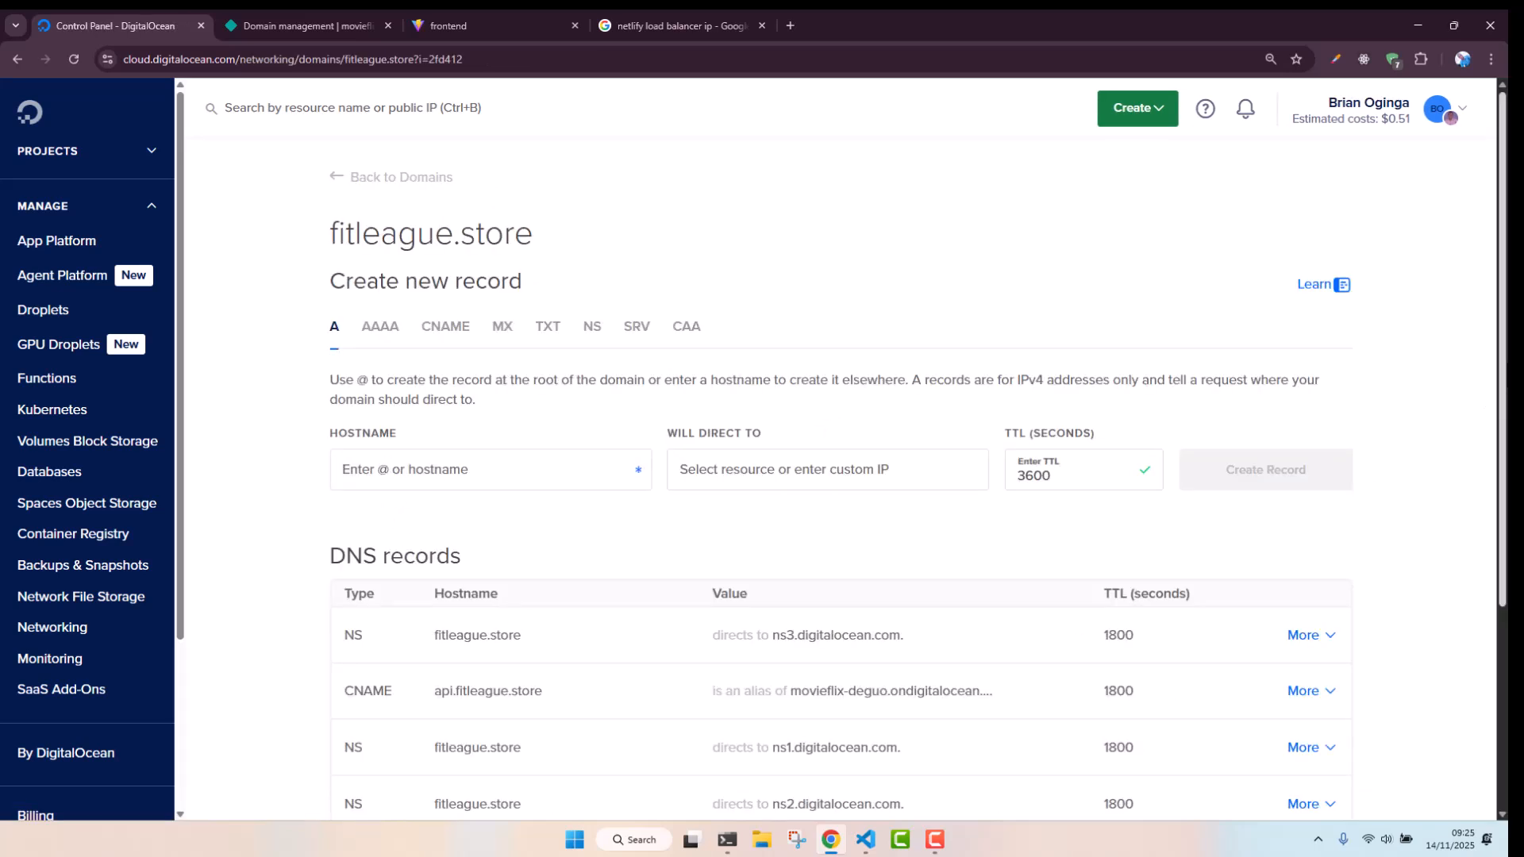
pyautogui.scroll(-2, 1487, 384)
pyautogui.scroll(-1, 895, 517)
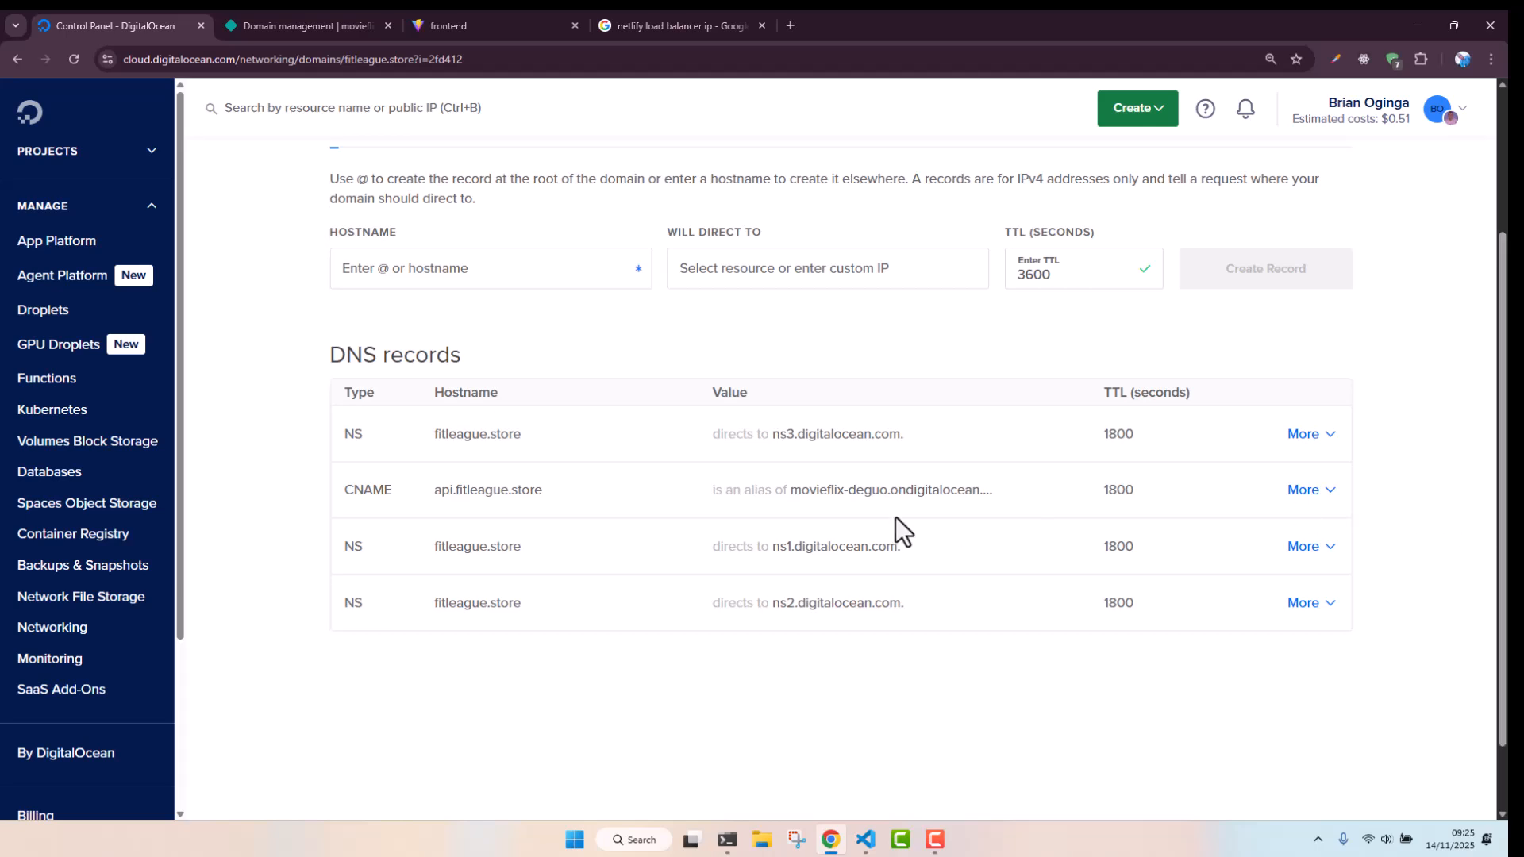
pyautogui.moveTo(452, 512)
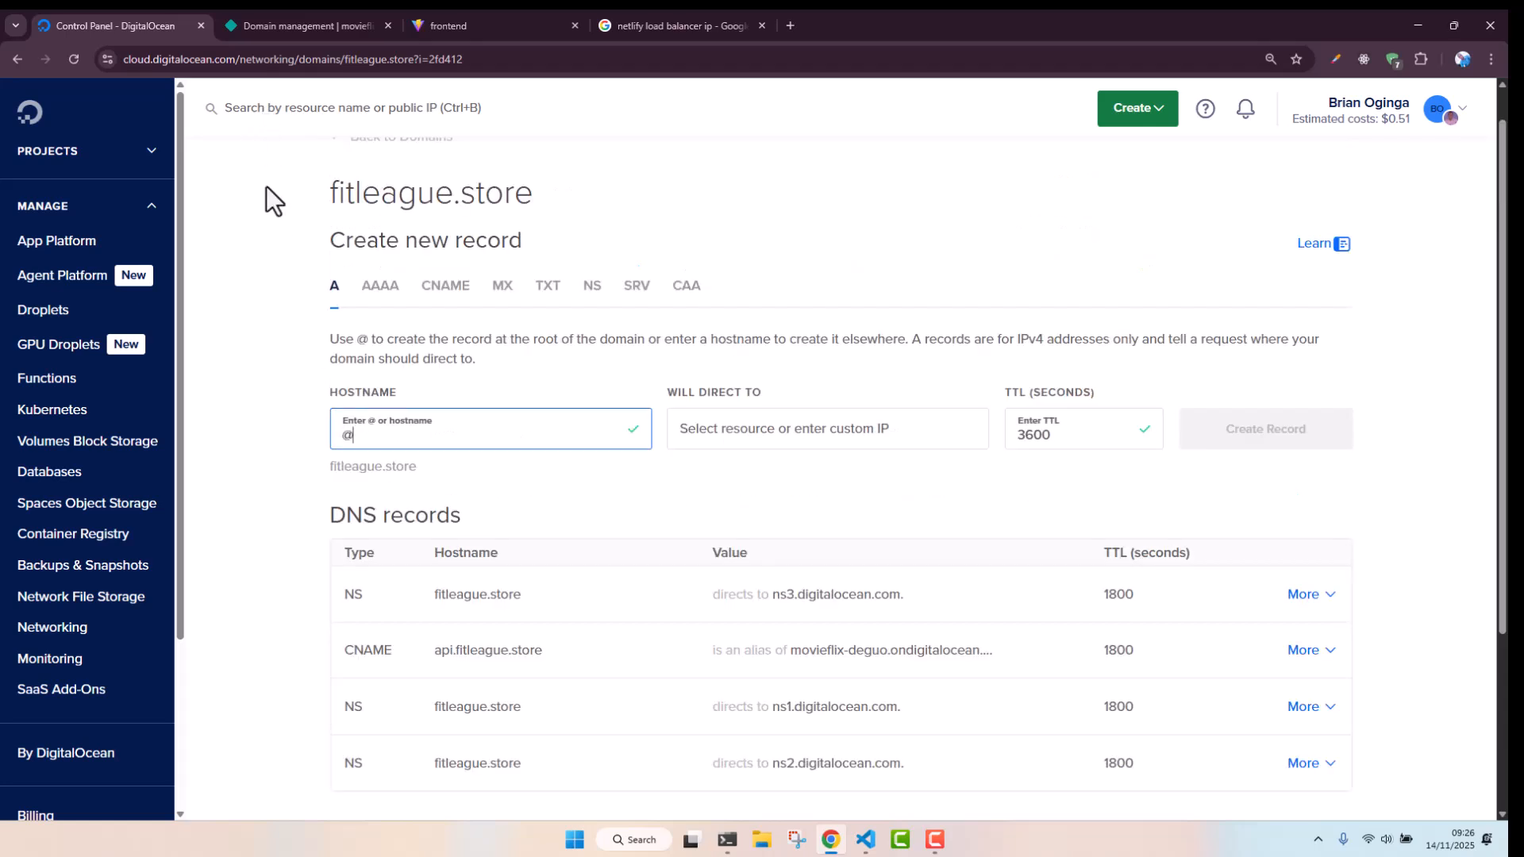
# Create an A record for the root hostname @ directing to 75.2.60.5
pyautogui.press('BackSpace')
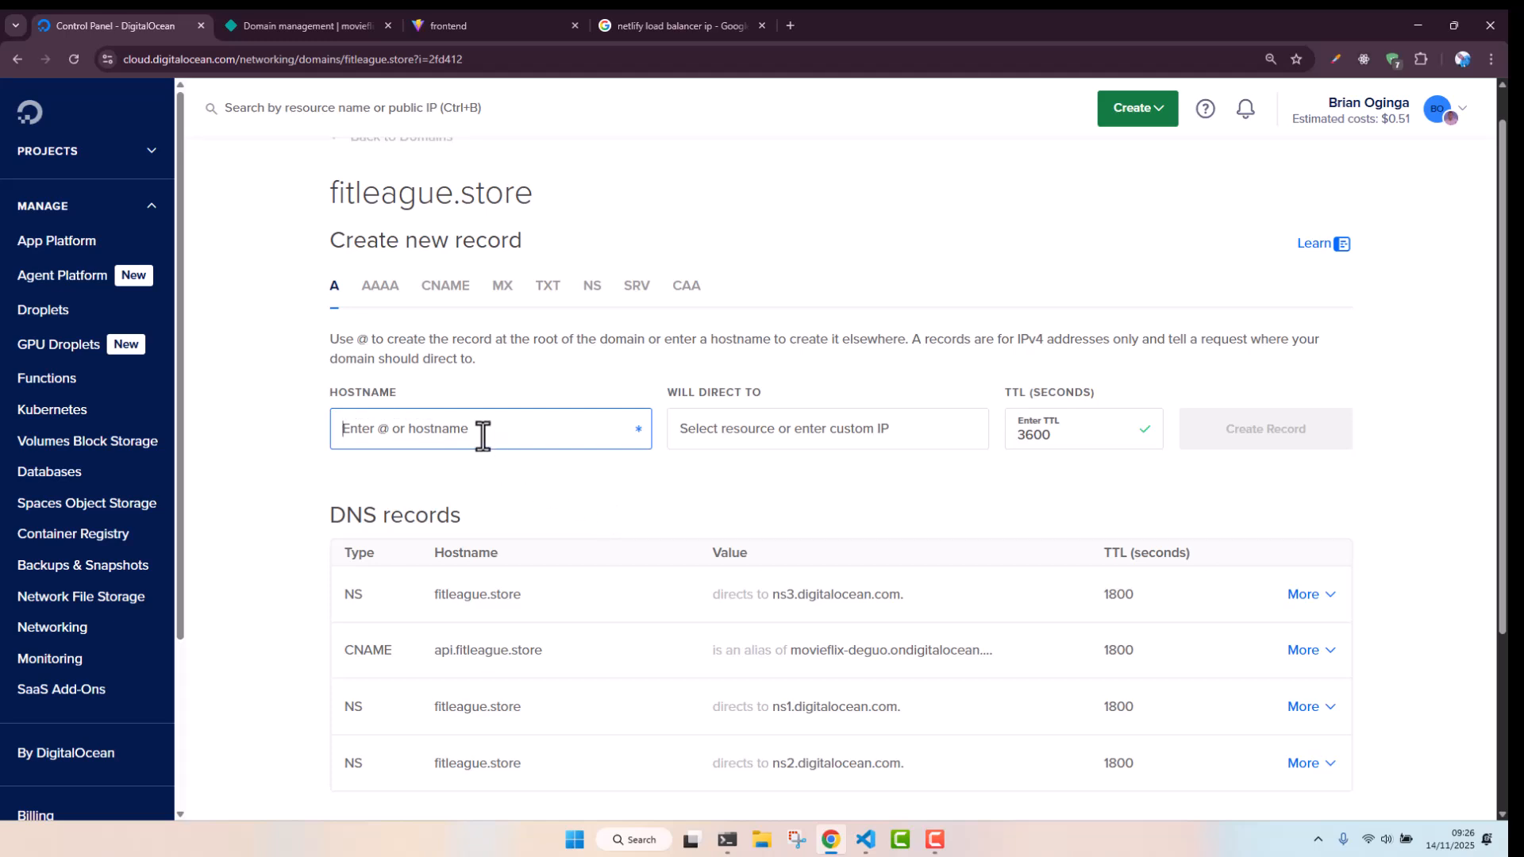
pyautogui.write('@')
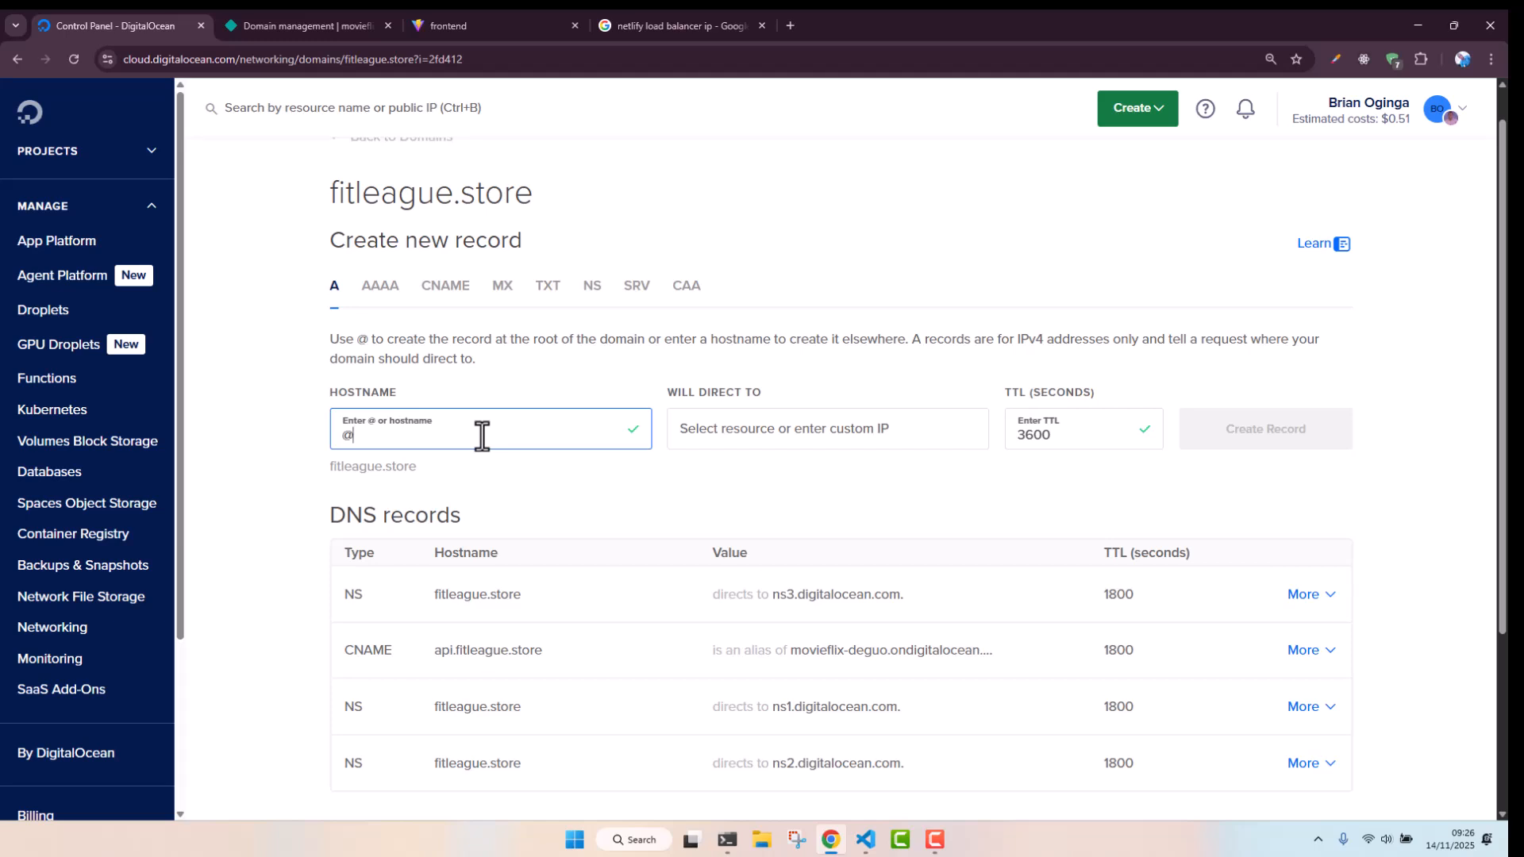
pyautogui.click(782, 427)
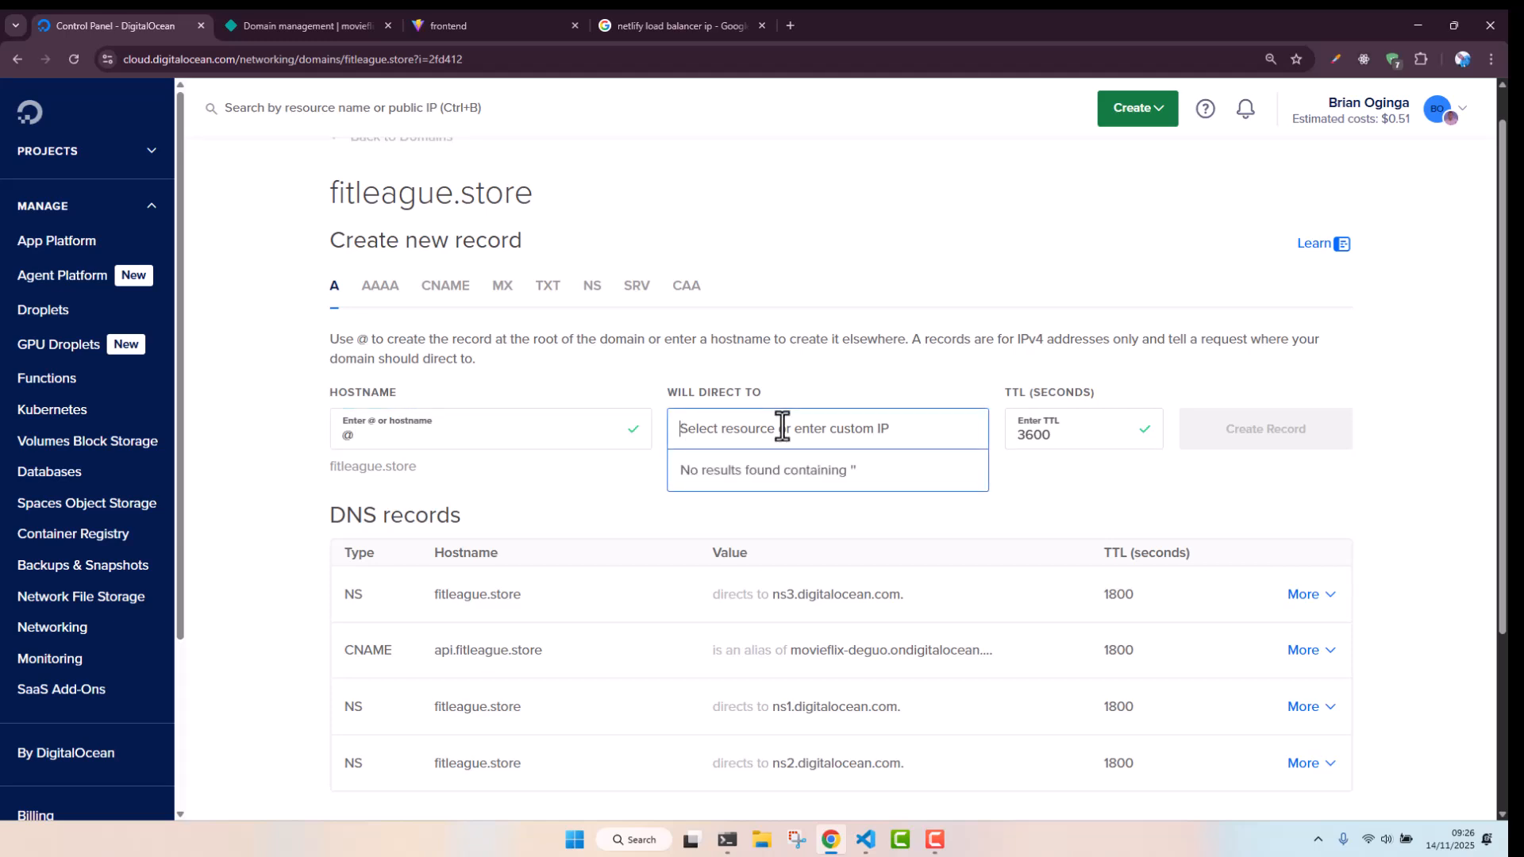
pyautogui.write('75.2.60.5')
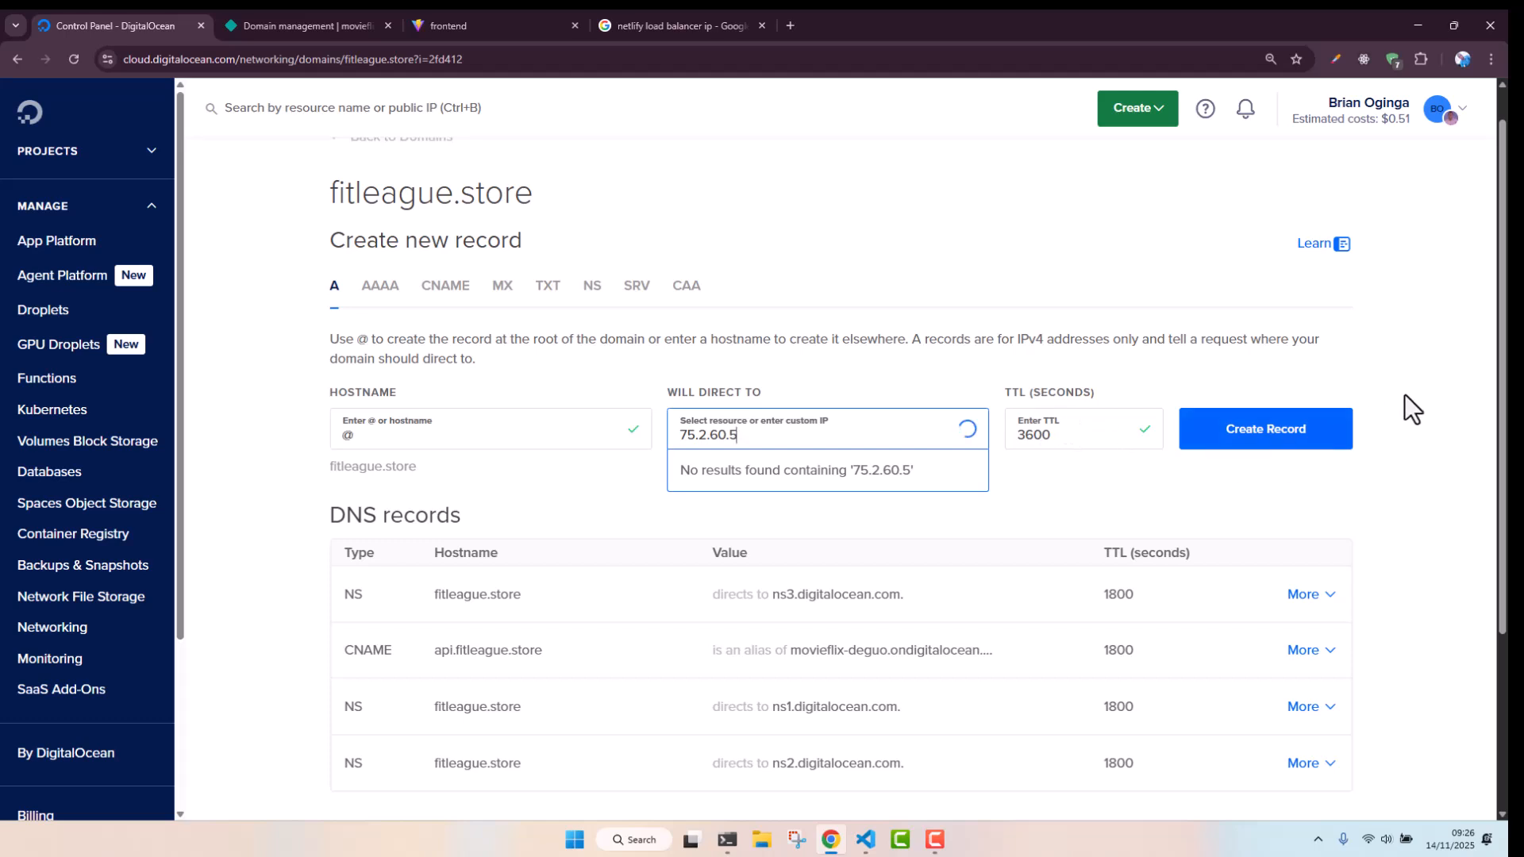
pyautogui.click(1449, 385)
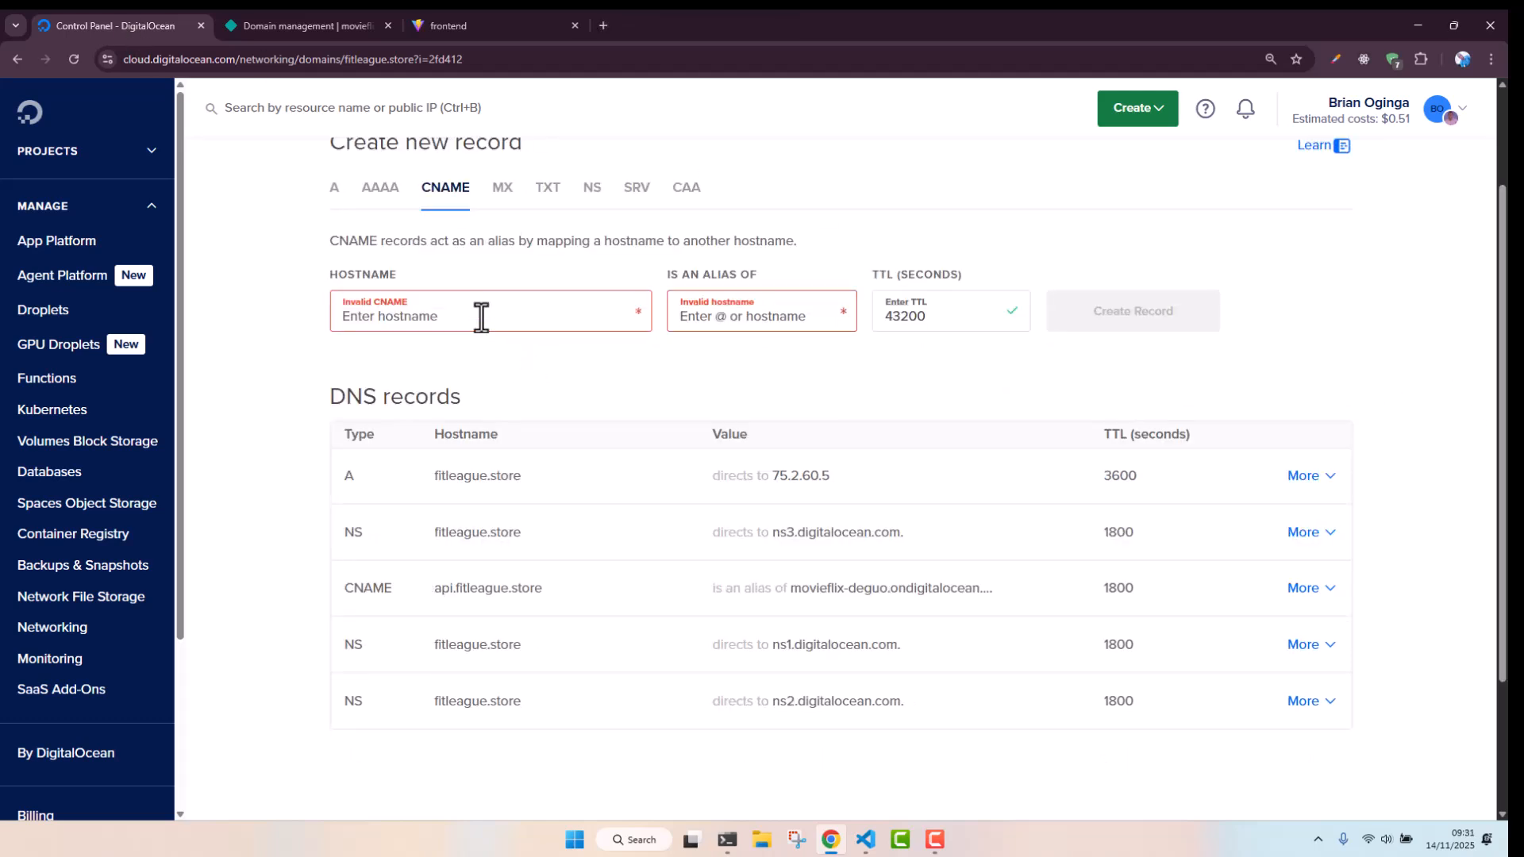
# Create a CNAME record for www as an alias of movieflixke.netlify.app
pyautogui.click(481, 316)
pyautogui.write('www')
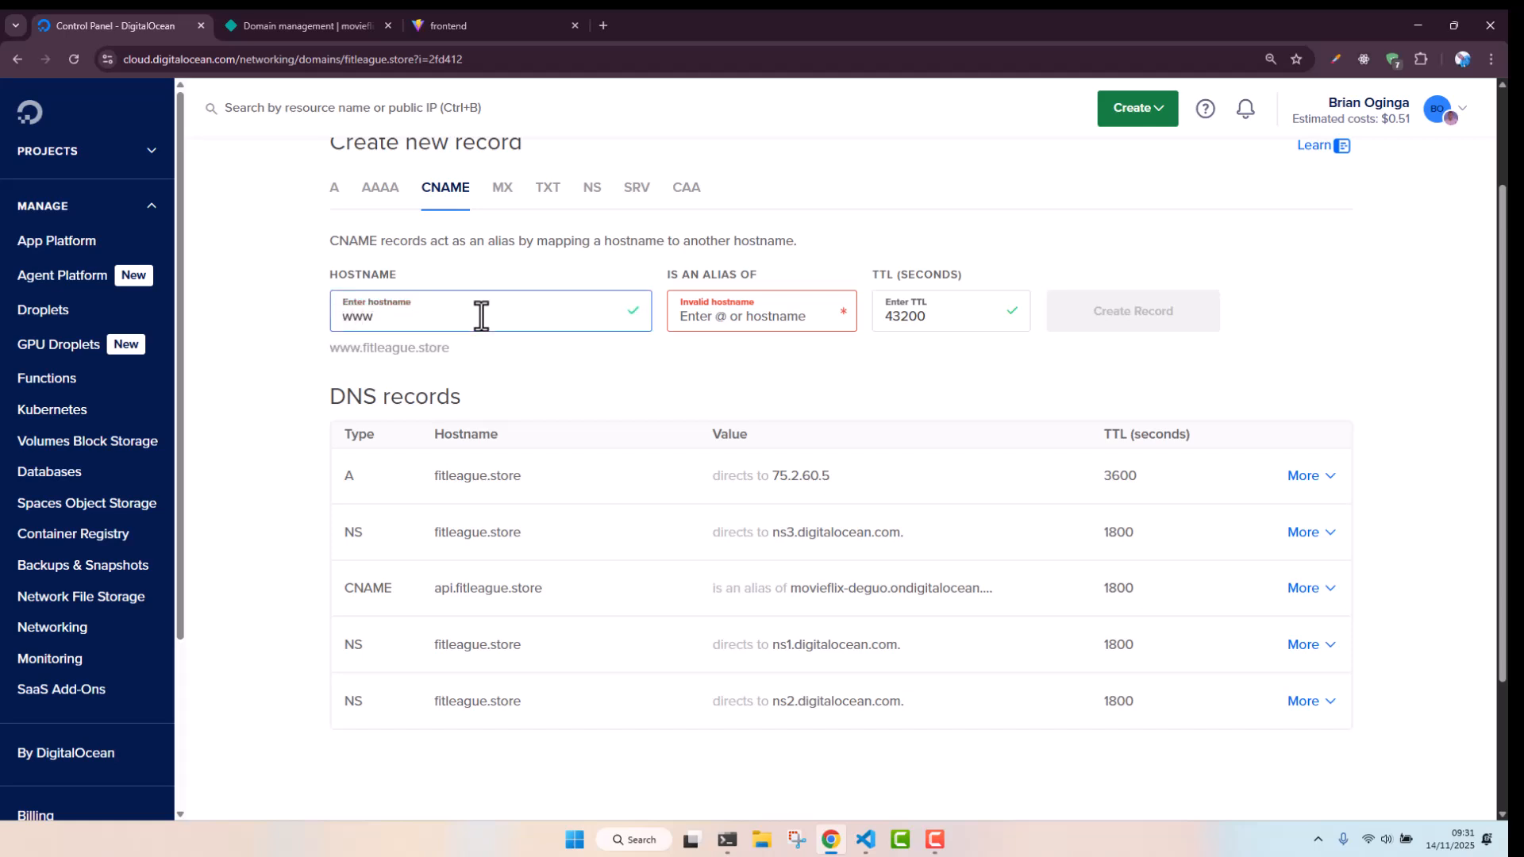
pyautogui.click(783, 327)
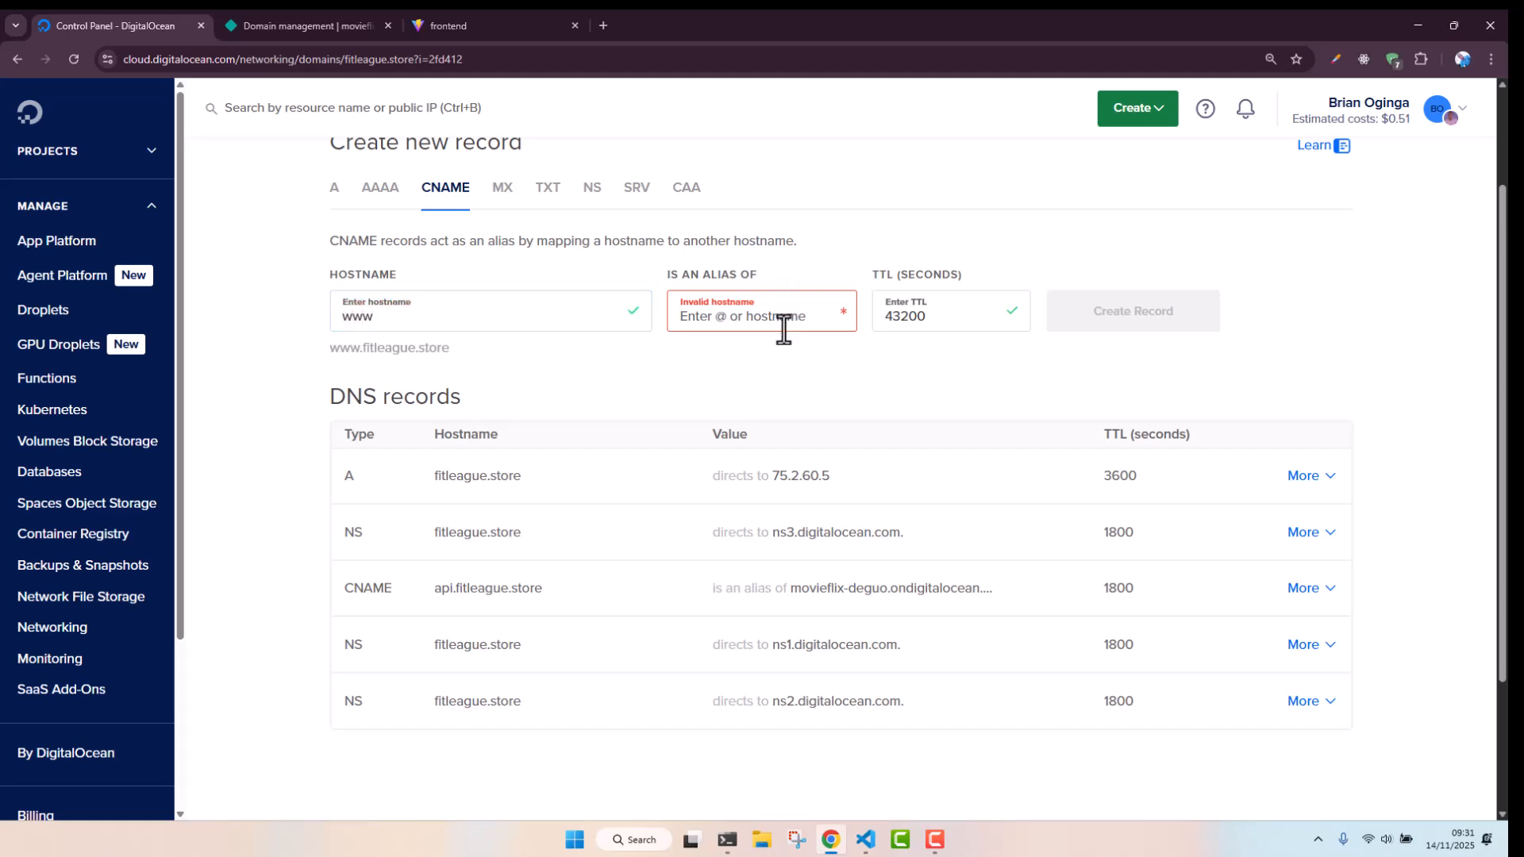
pyautogui.write('movieflixke.netlify.app')
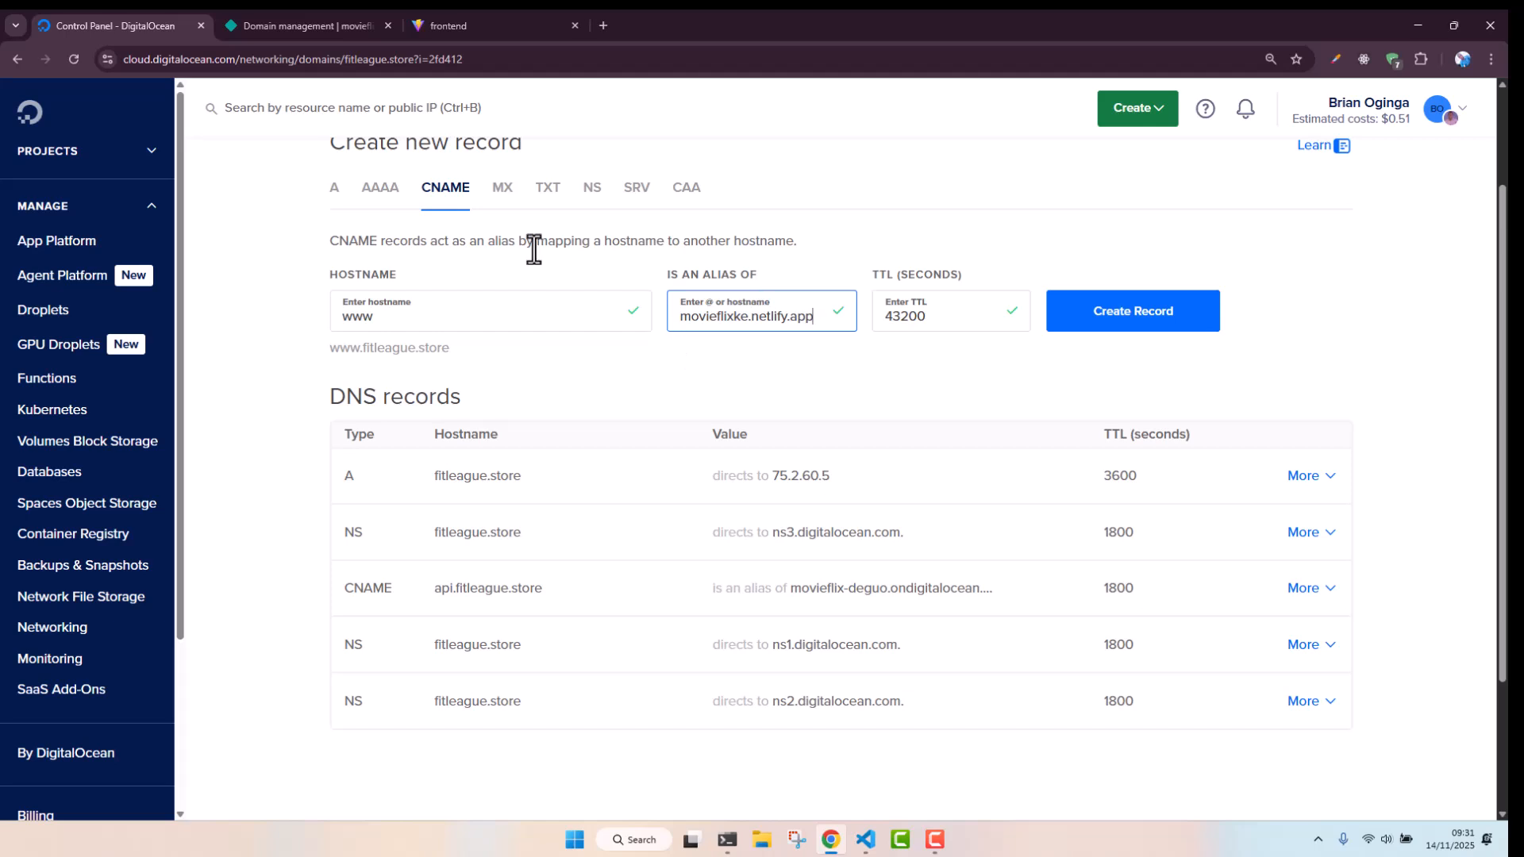
pyautogui.click(1131, 314)
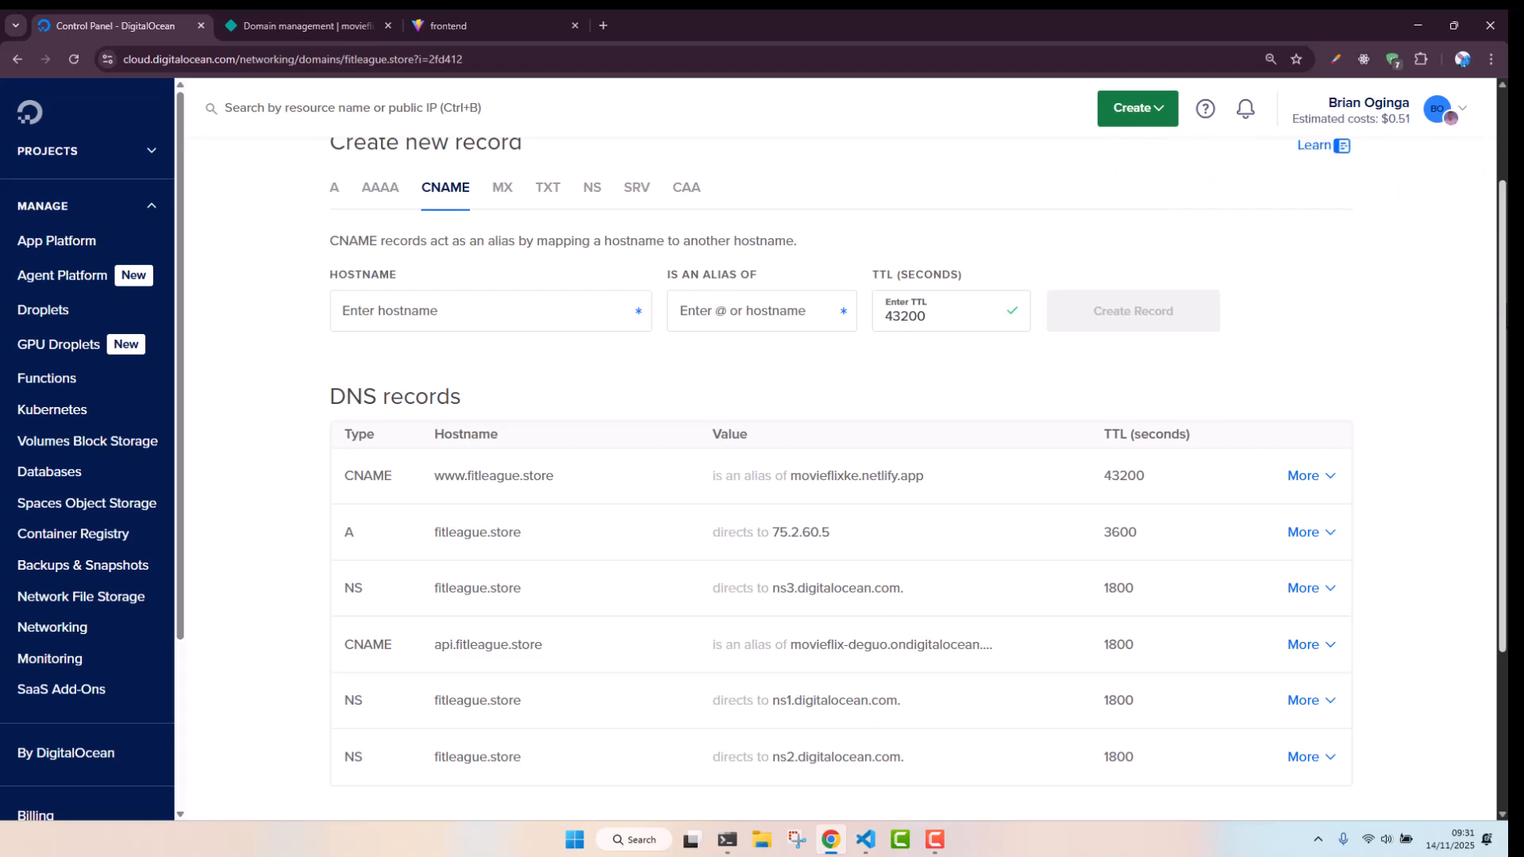
pyautogui.scroll(-1, 838, 458)
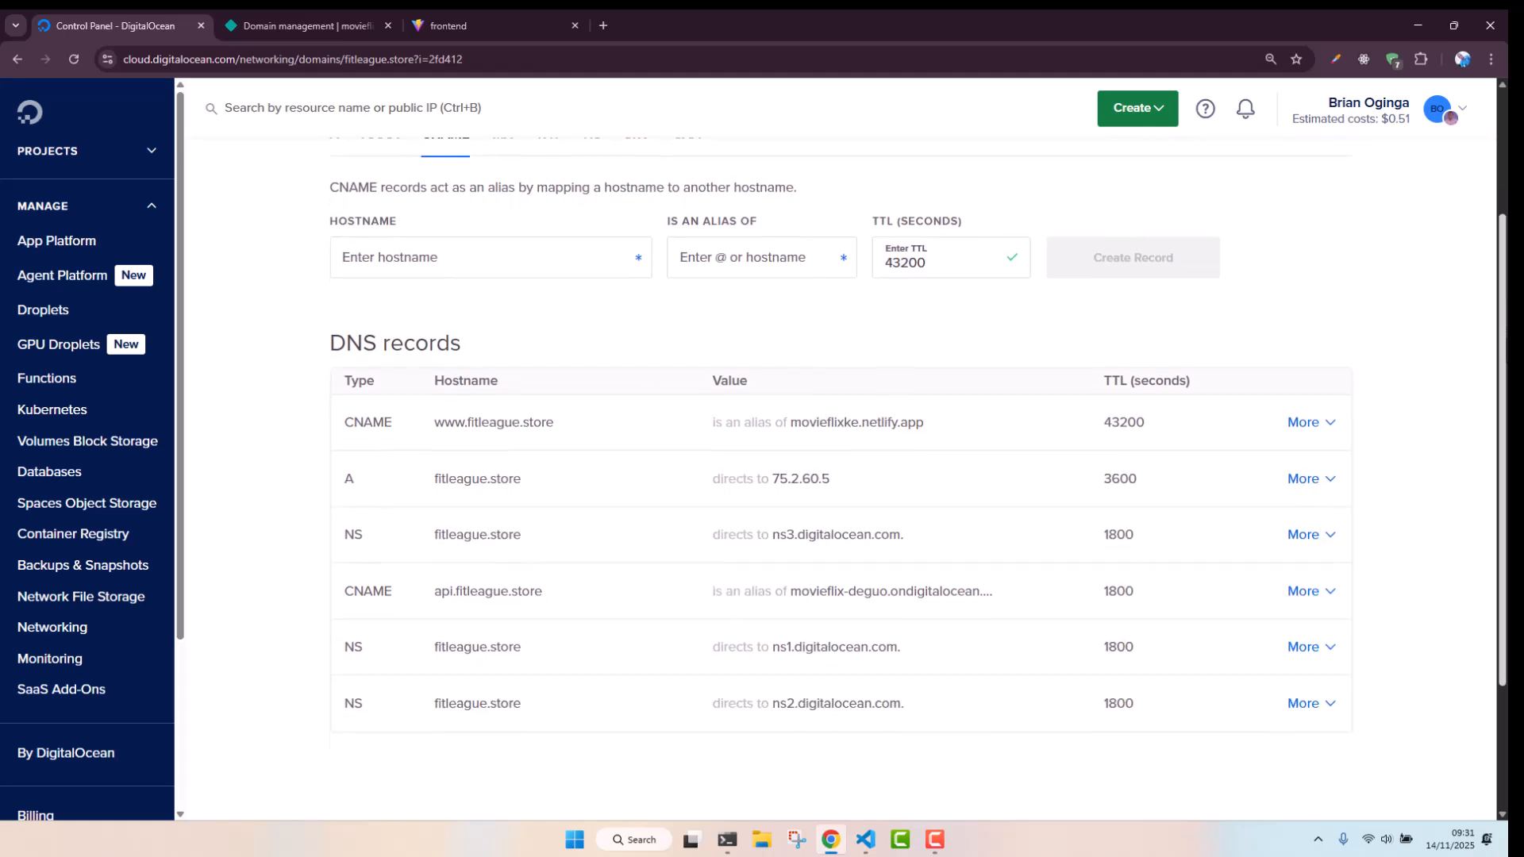
pyautogui.scroll(-1, 838, 459)
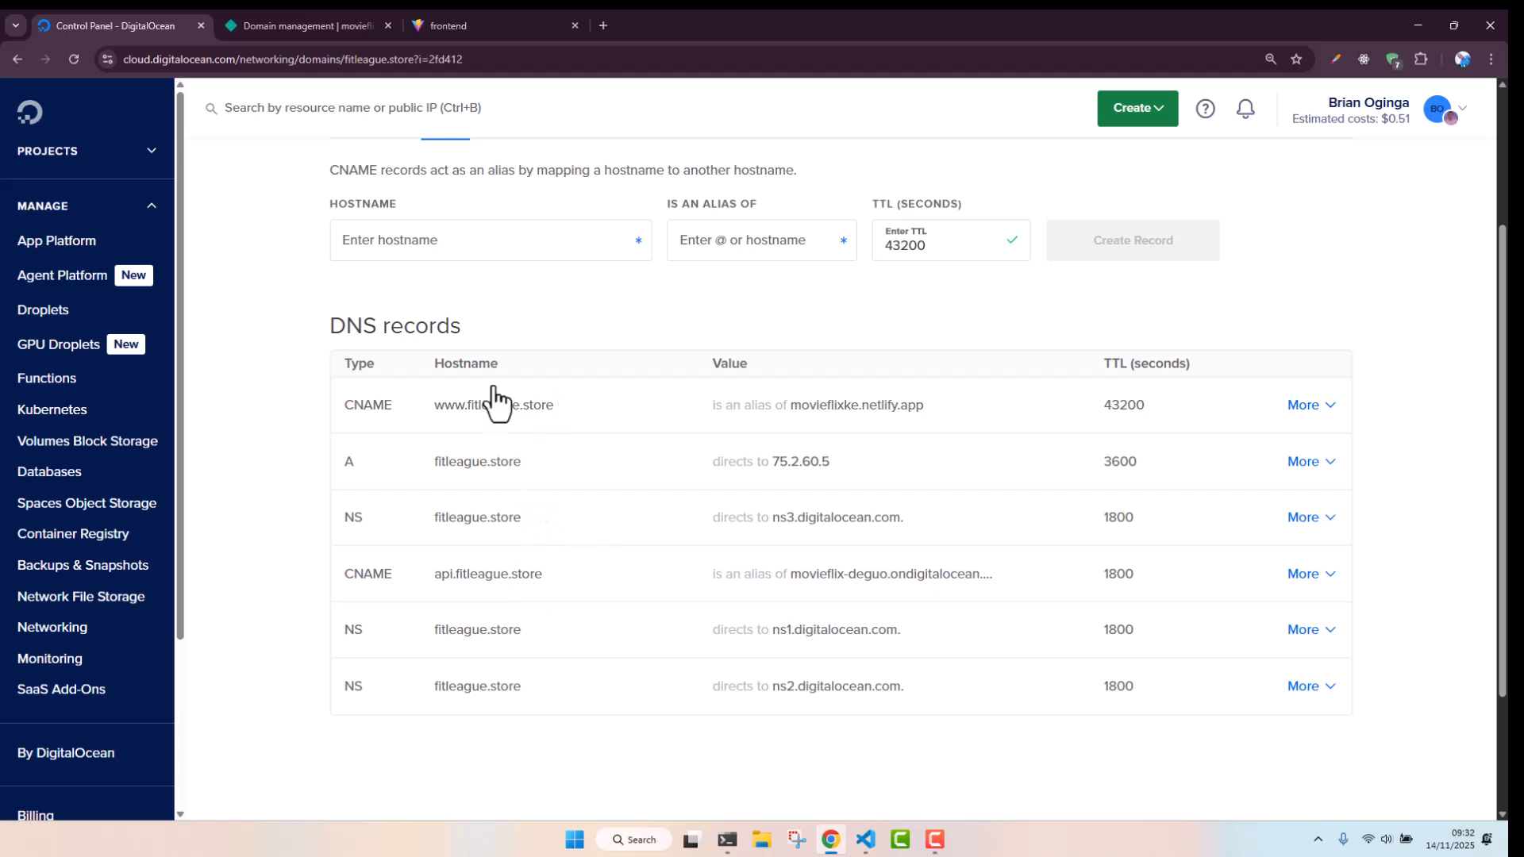
# Add fitleague.store as an existing custom domain to the movieflixke Netlify project
pyautogui.click(315, 26)
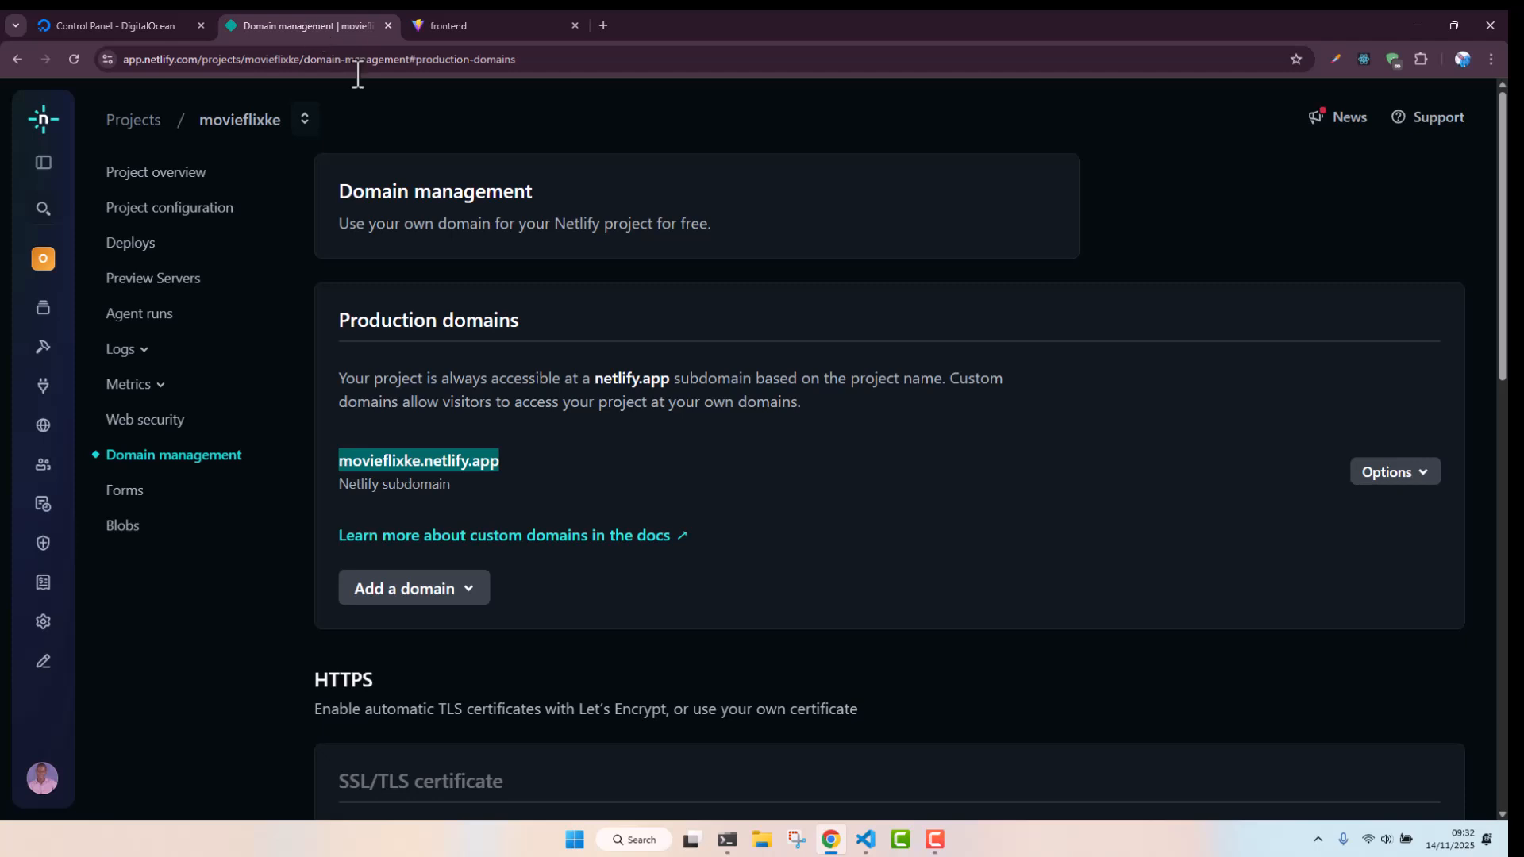
pyautogui.click(584, 464)
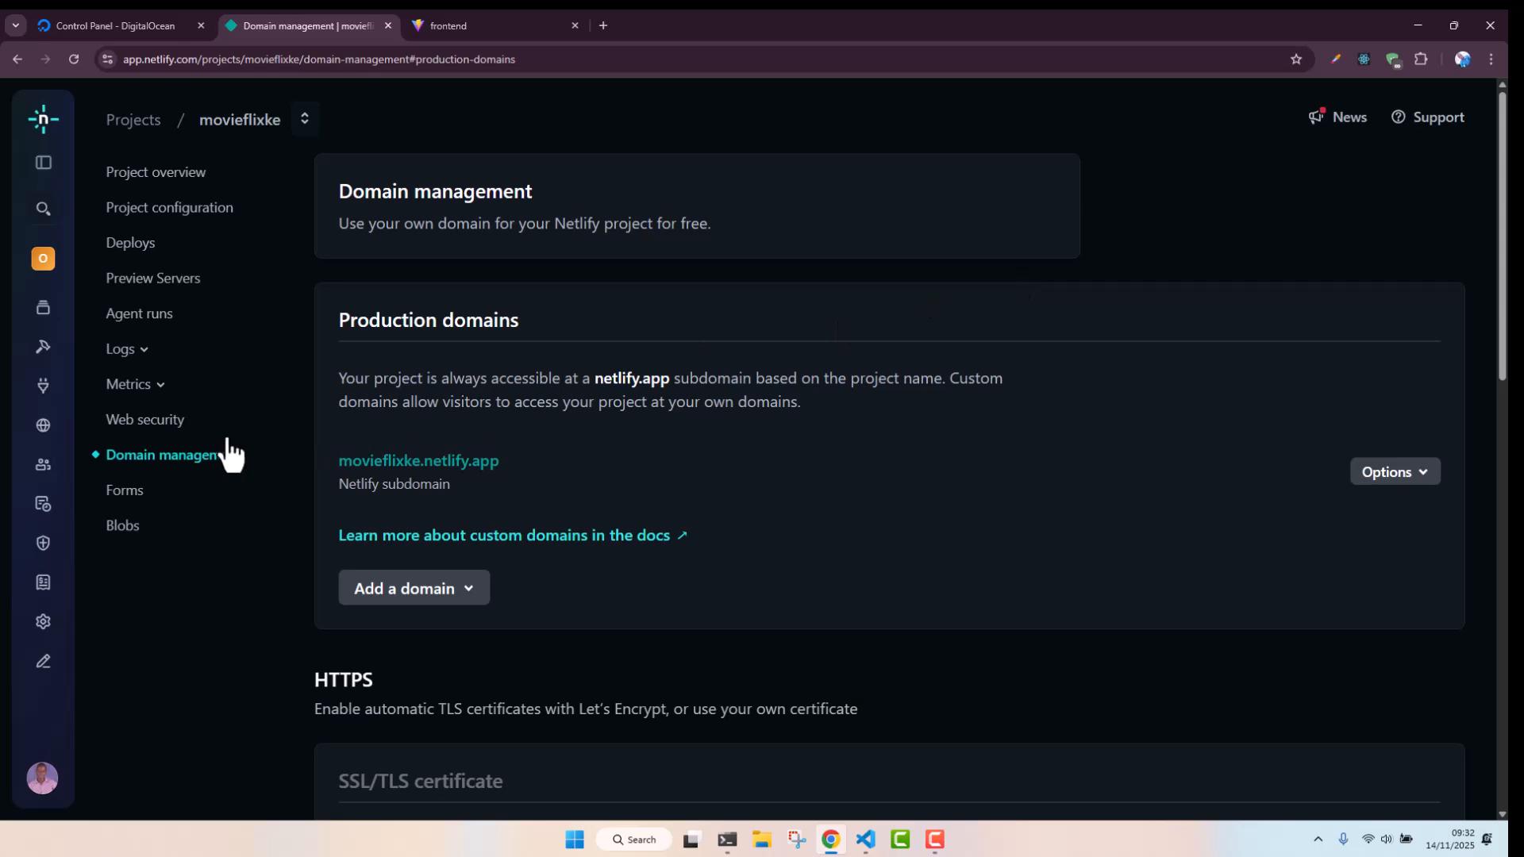
pyautogui.click(194, 458)
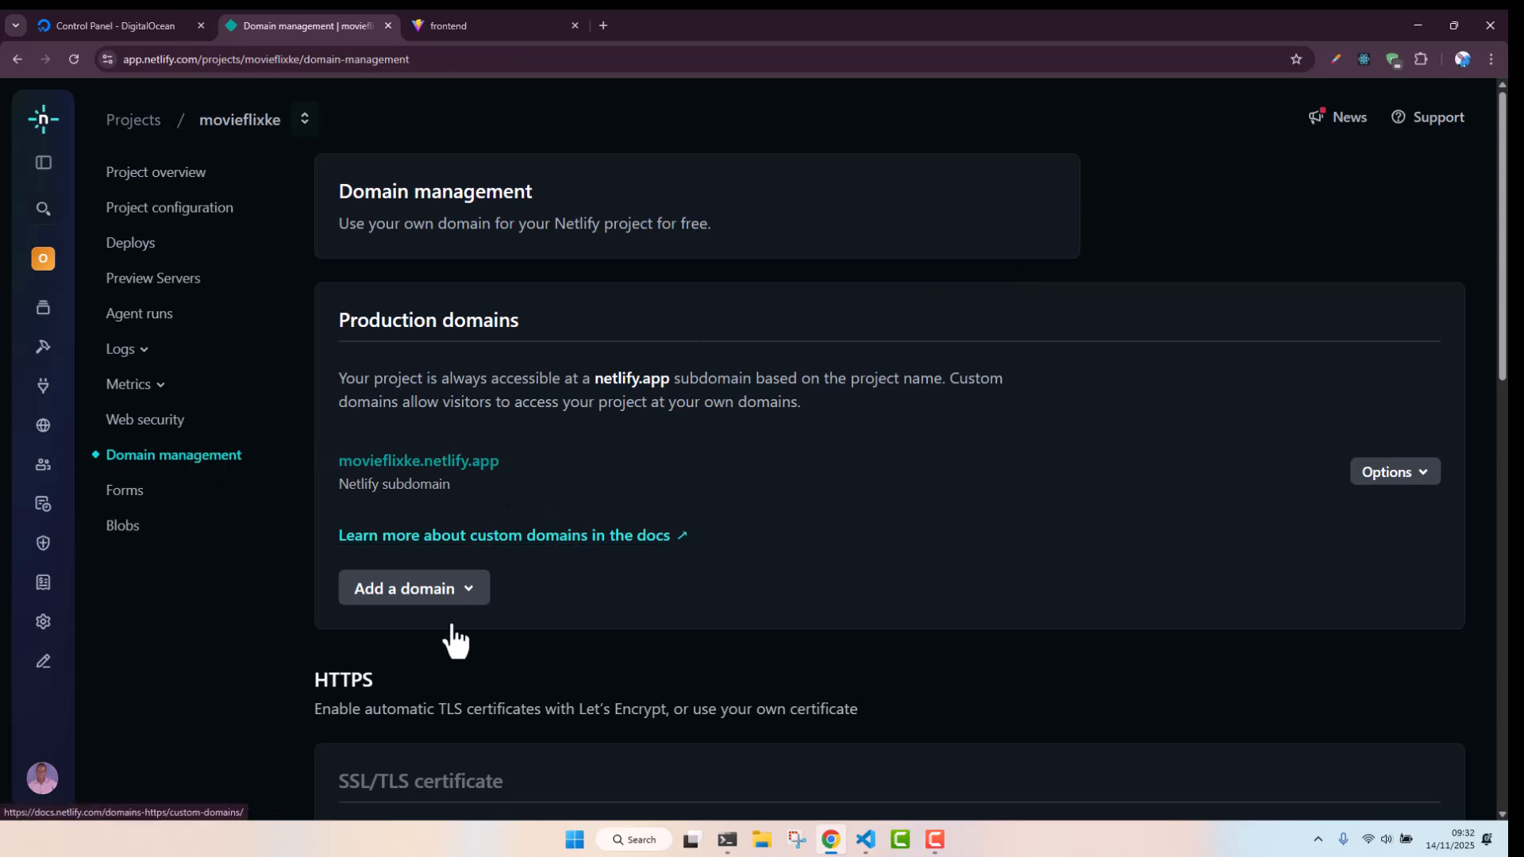
pyautogui.click(443, 597)
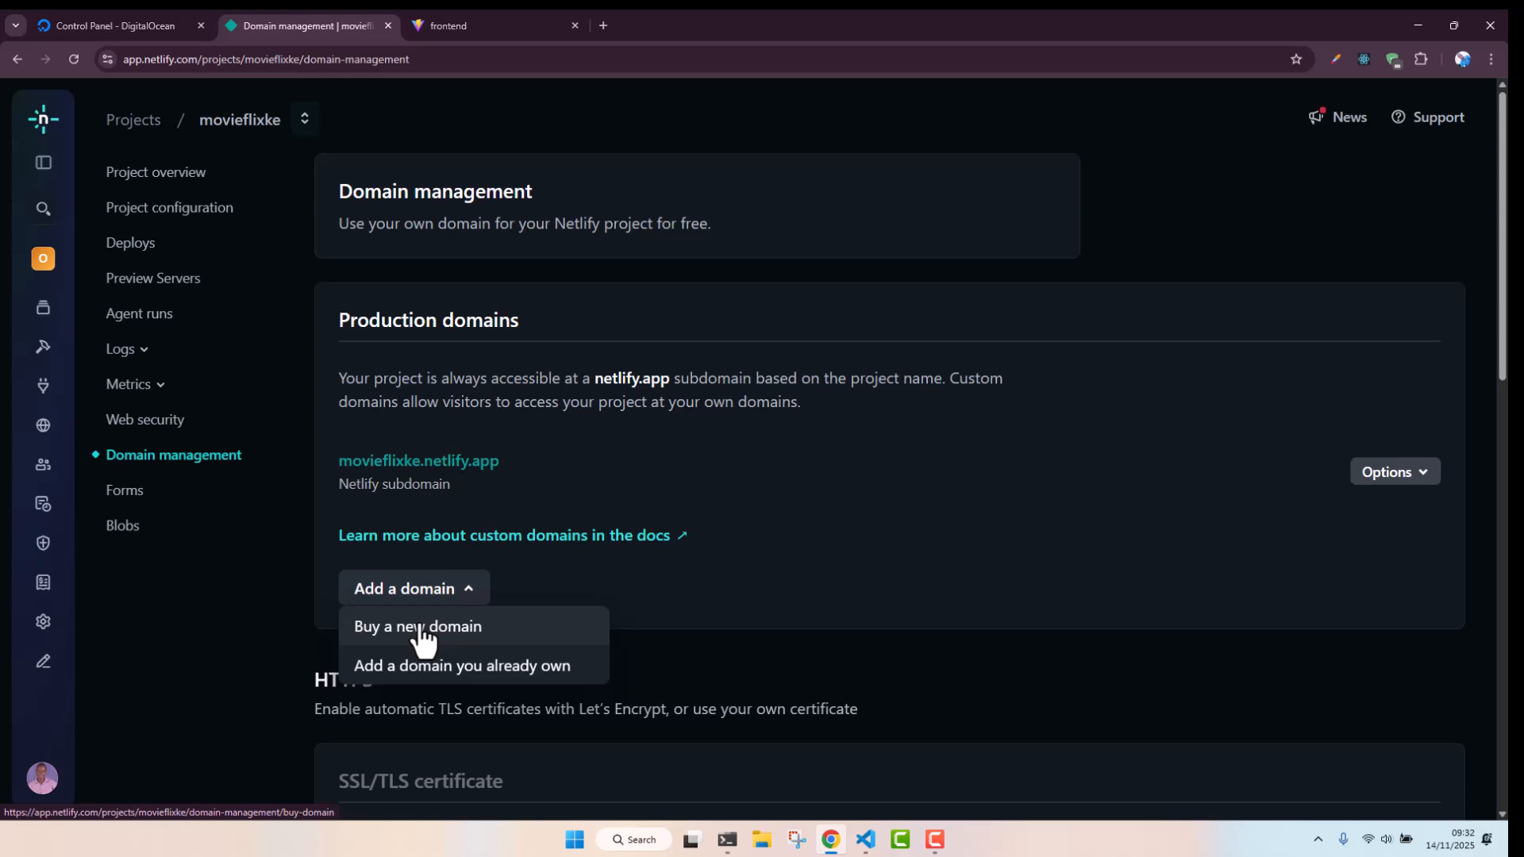
pyautogui.click(423, 684)
pyautogui.click(684, 349)
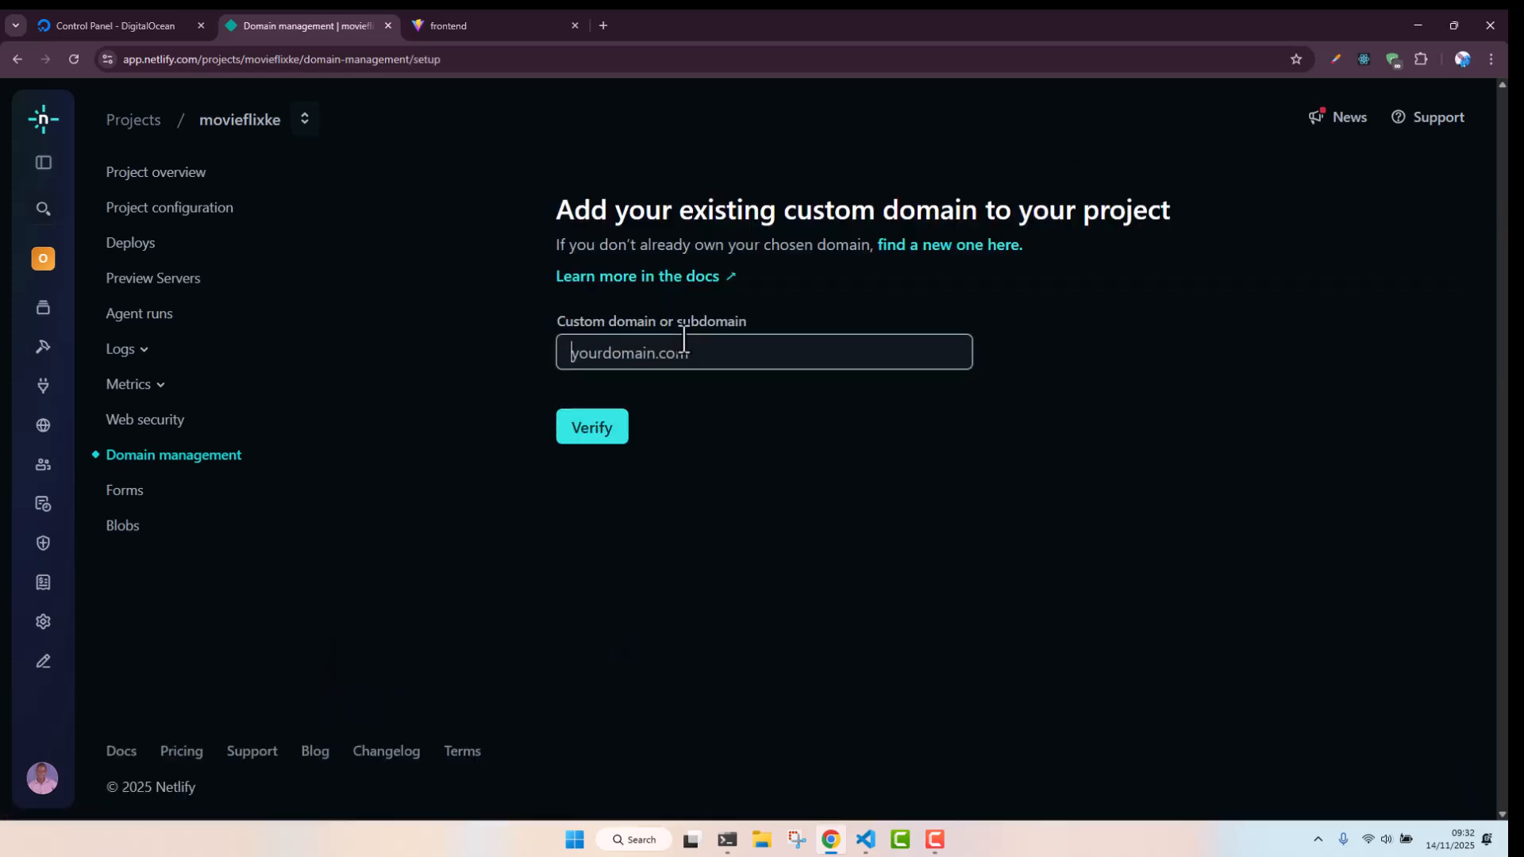
pyautogui.write('fitleague.store')
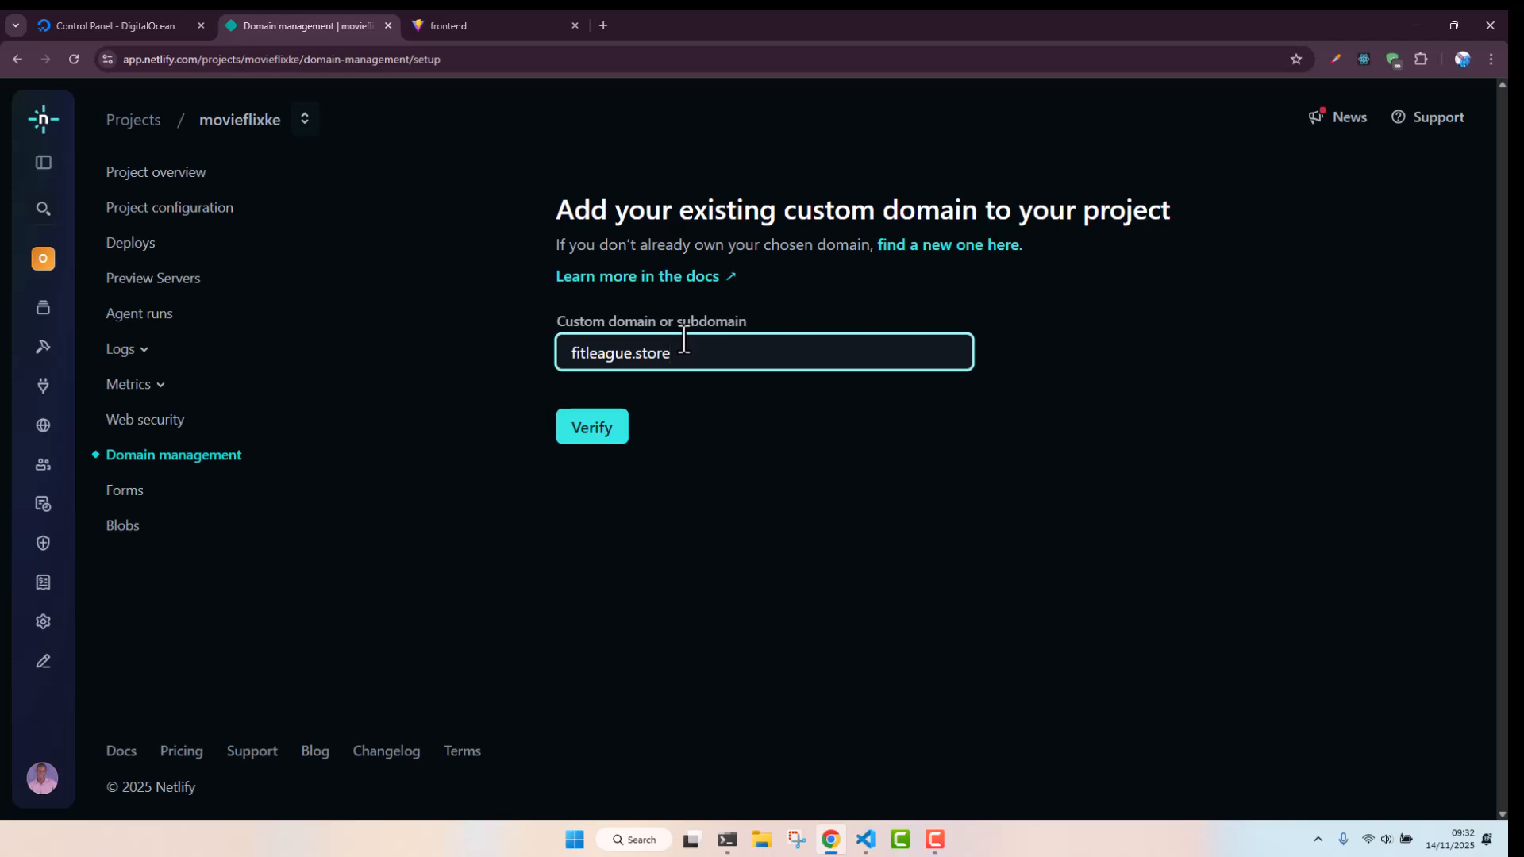
pyautogui.click(613, 429)
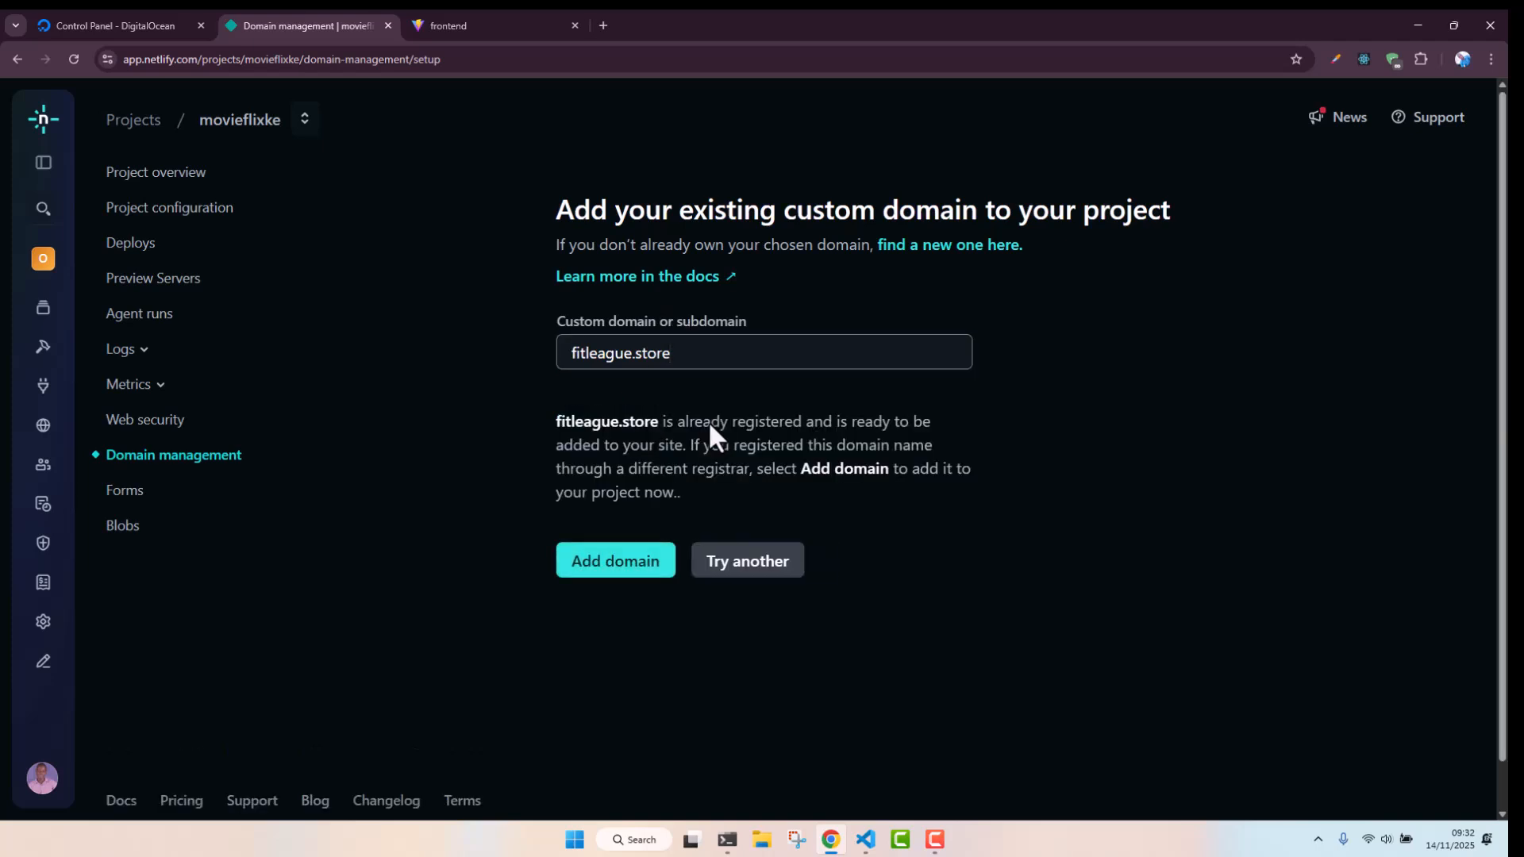
pyautogui.click(647, 565)
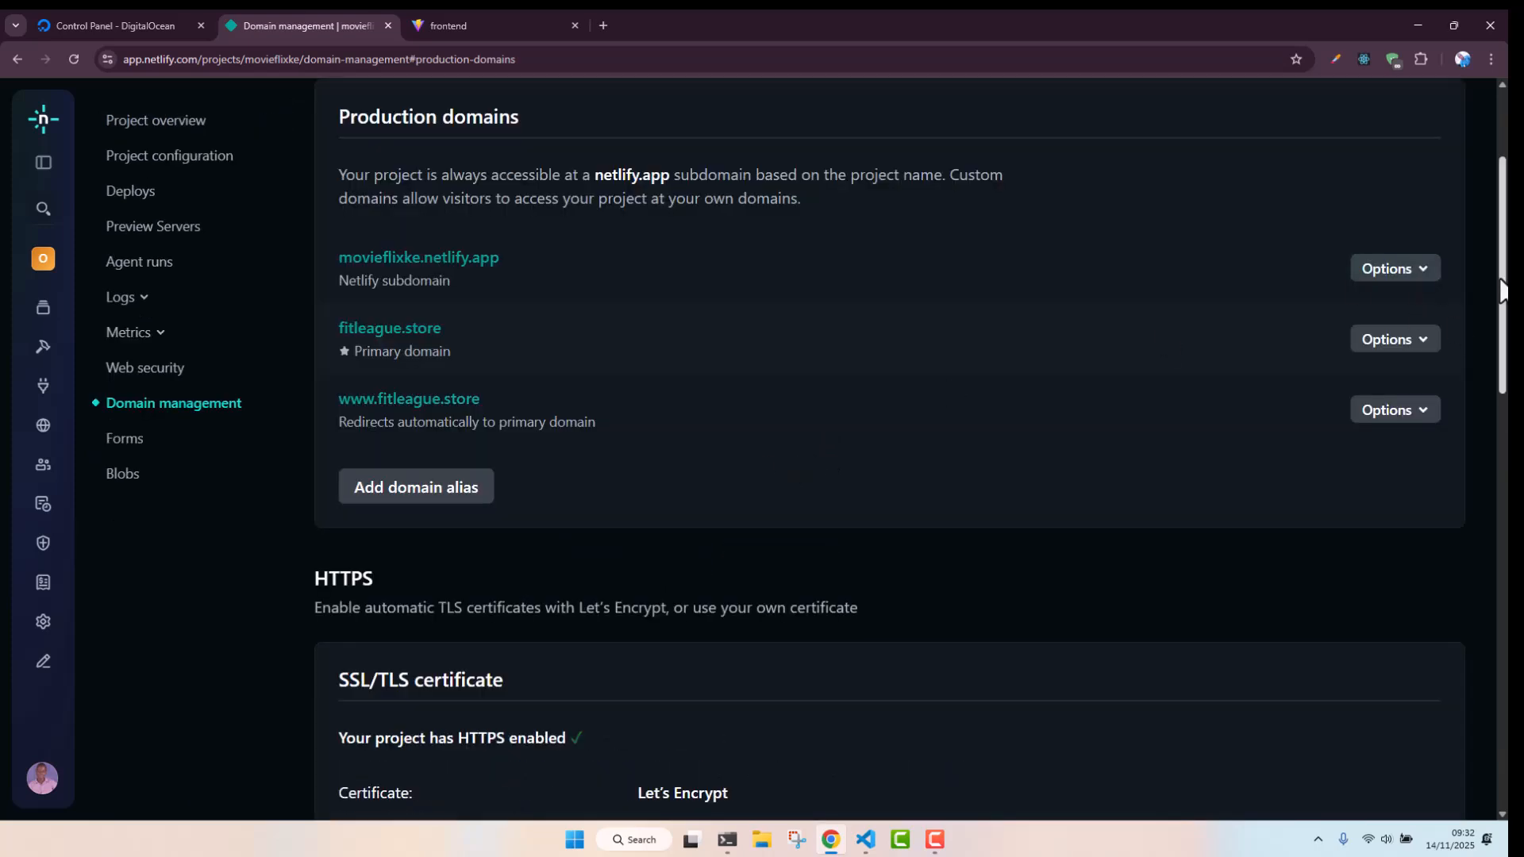
# Review the production domains and HTTPS certificate, and open the fitleague.store site
pyautogui.moveTo(1503, 281); pyautogui.dragTo(1504, 373)
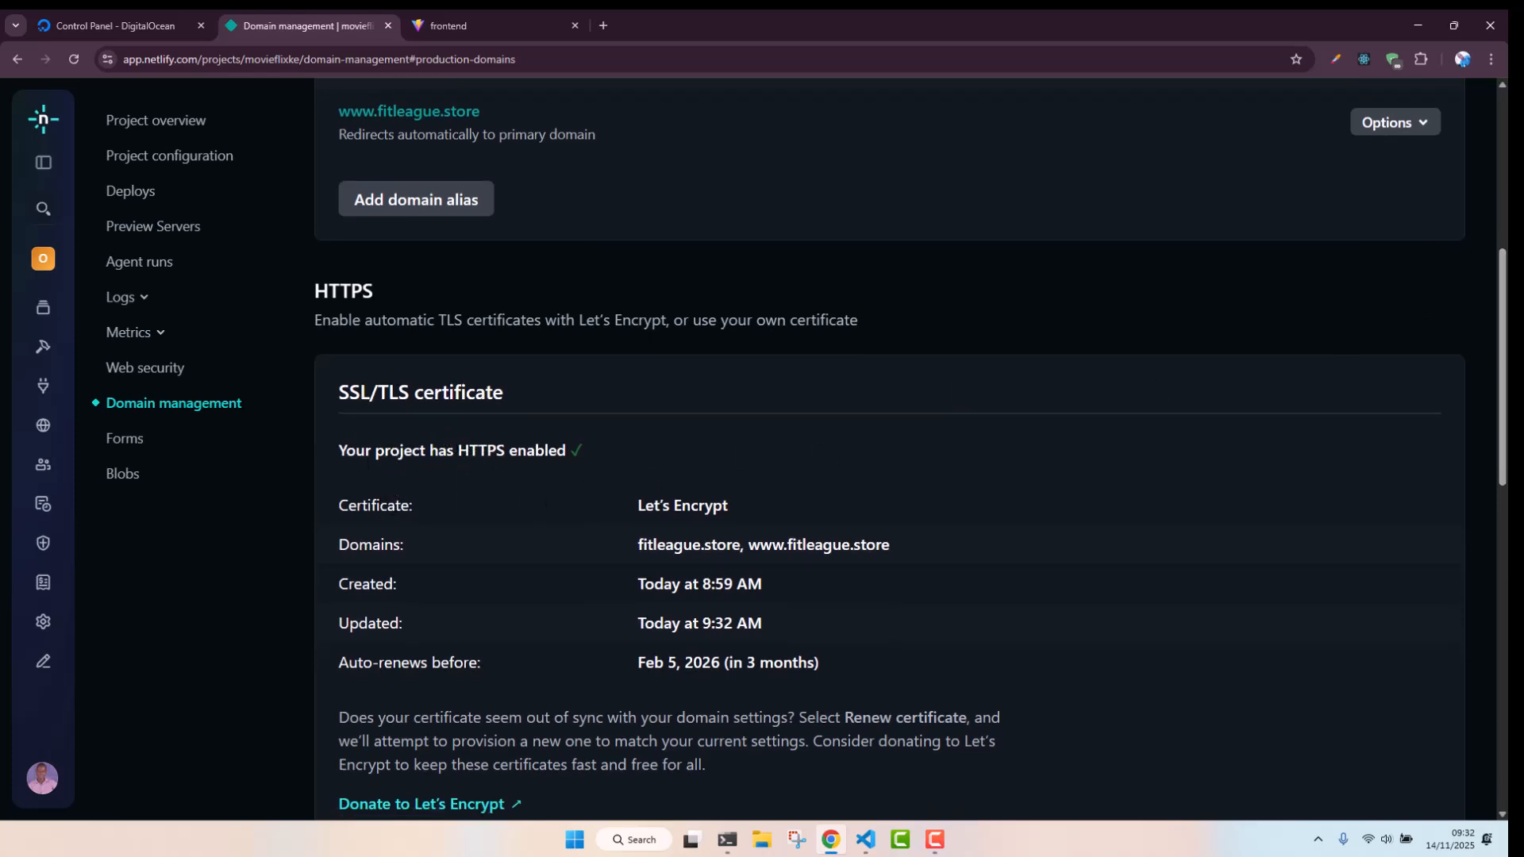
pyautogui.moveTo(1501, 379); pyautogui.dragTo(1506, 247)
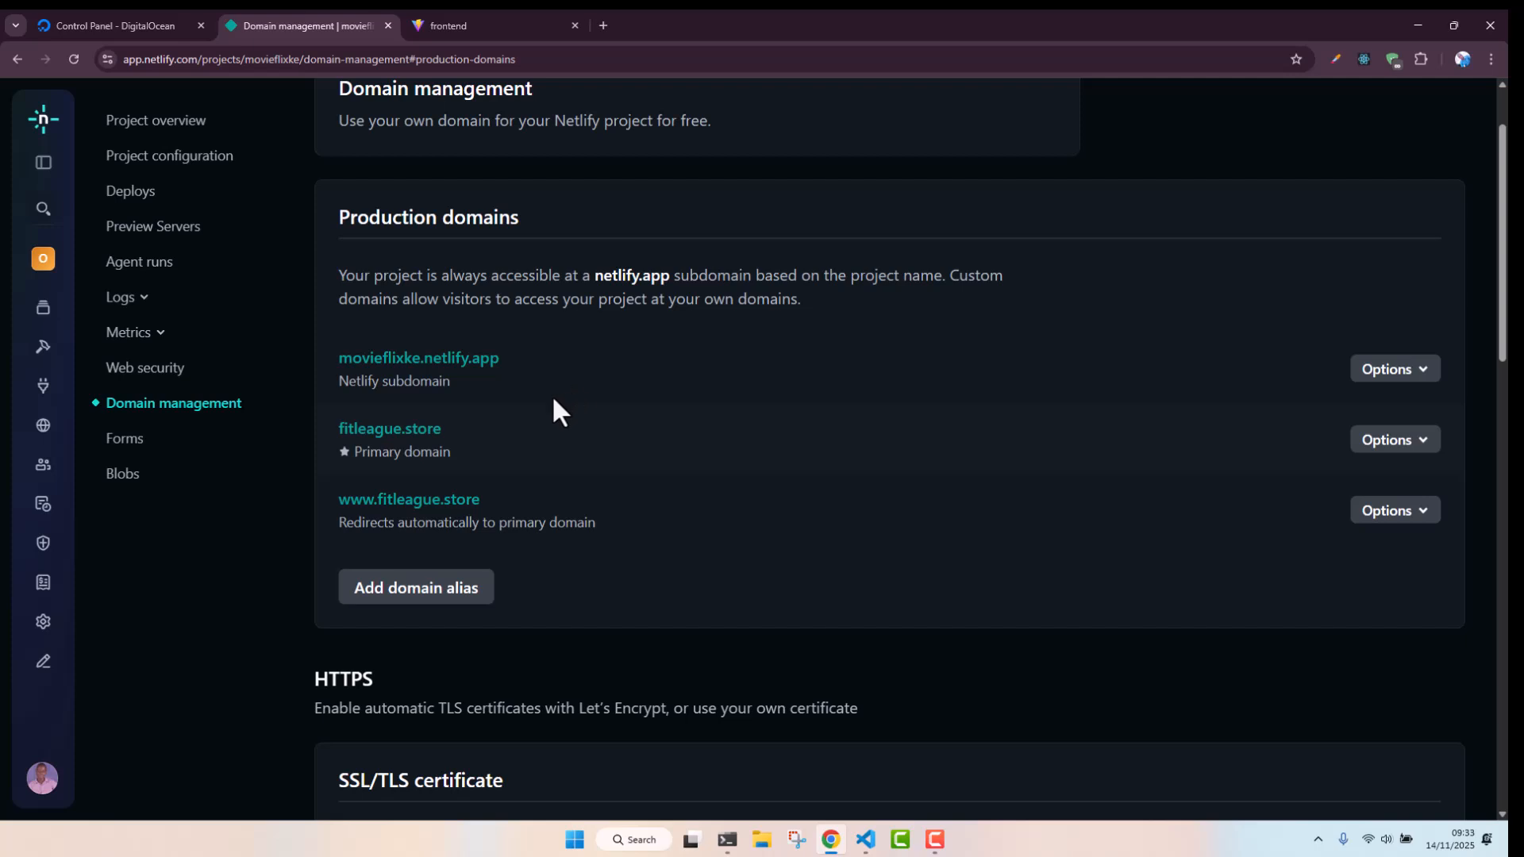
pyautogui.click(399, 433)
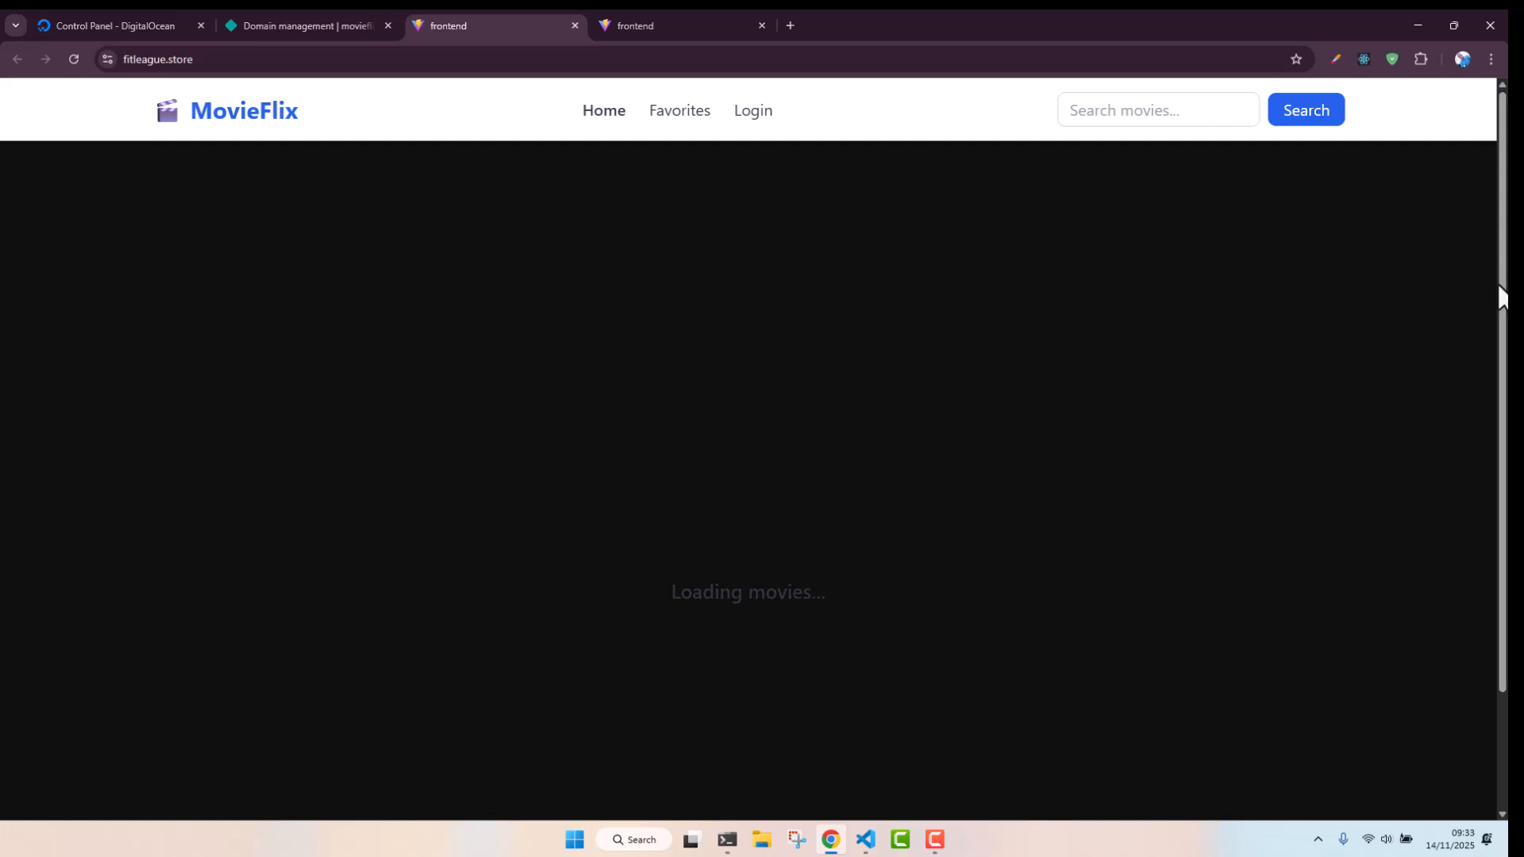
# Mark Terminator as a favourite on the live site and check it on the Favorites page
pyautogui.scroll(-1, 1497, 317)
pyautogui.scroll(-1, 748, 476)
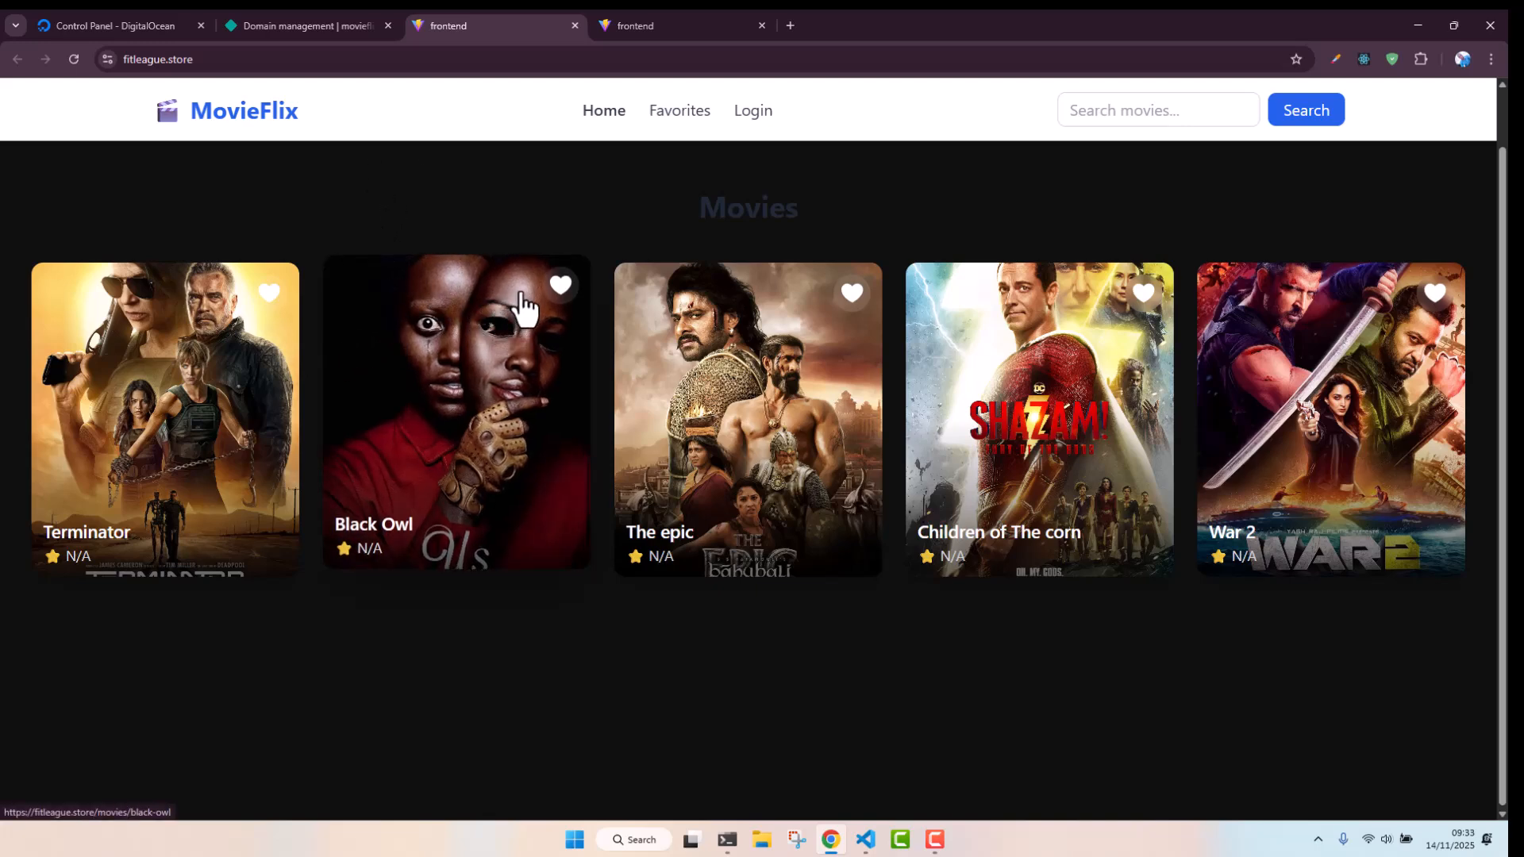
pyautogui.click(269, 286)
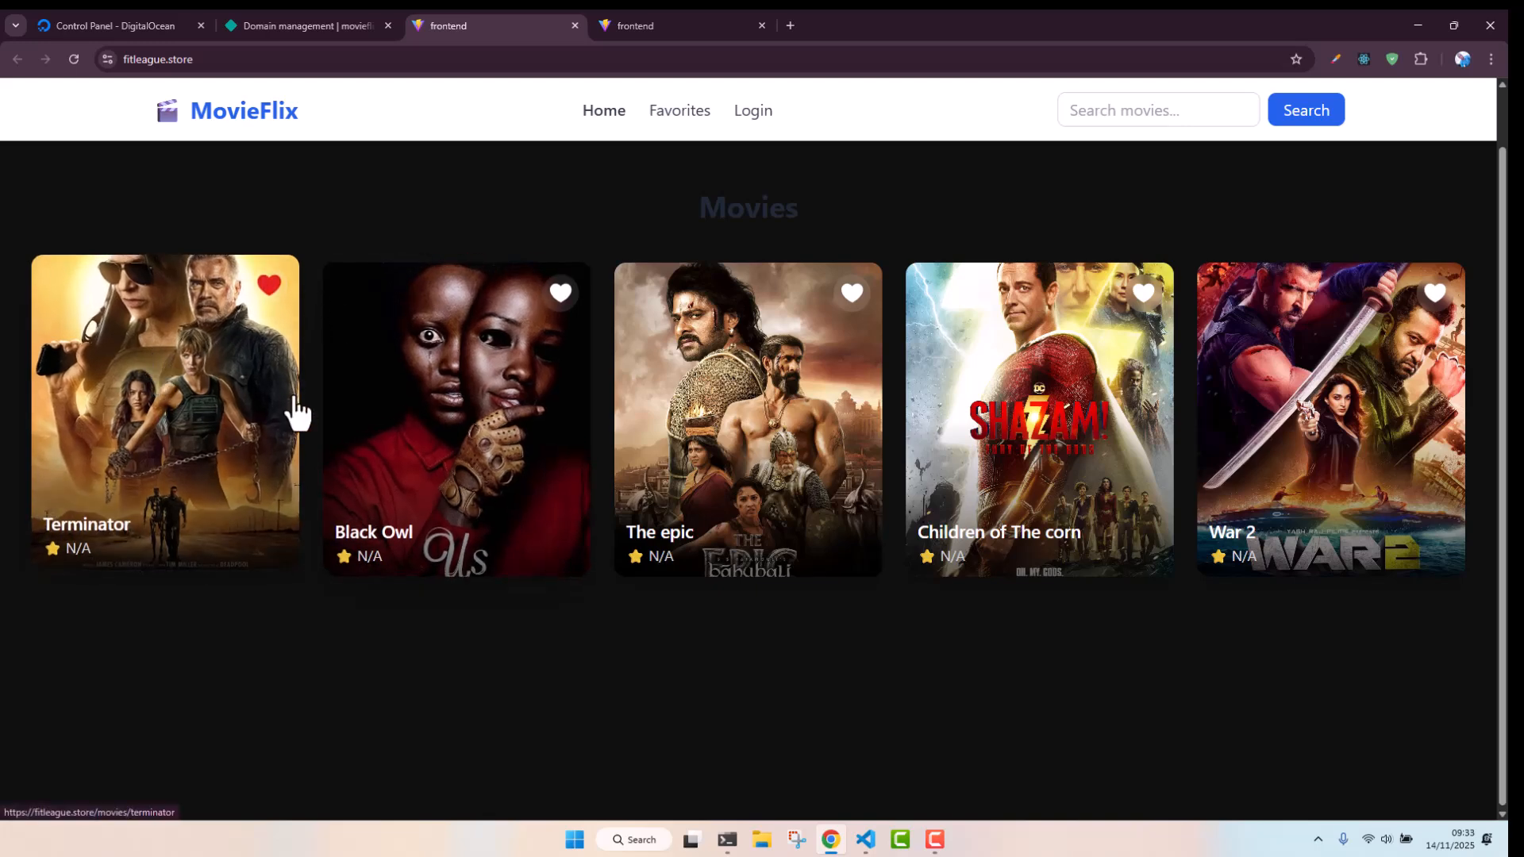
pyautogui.click(696, 114)
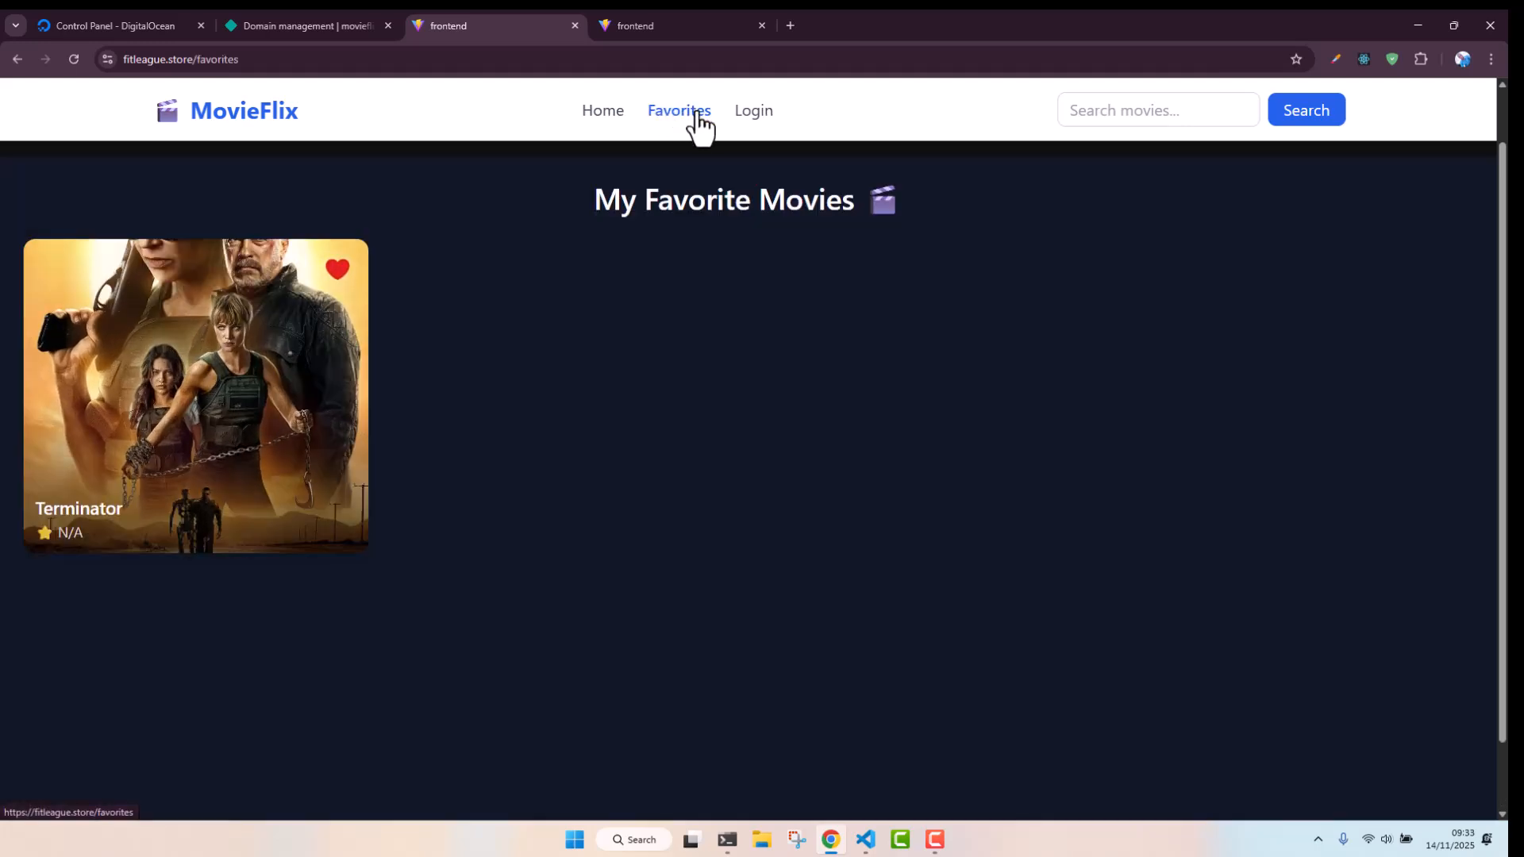
pyautogui.click(601, 115)
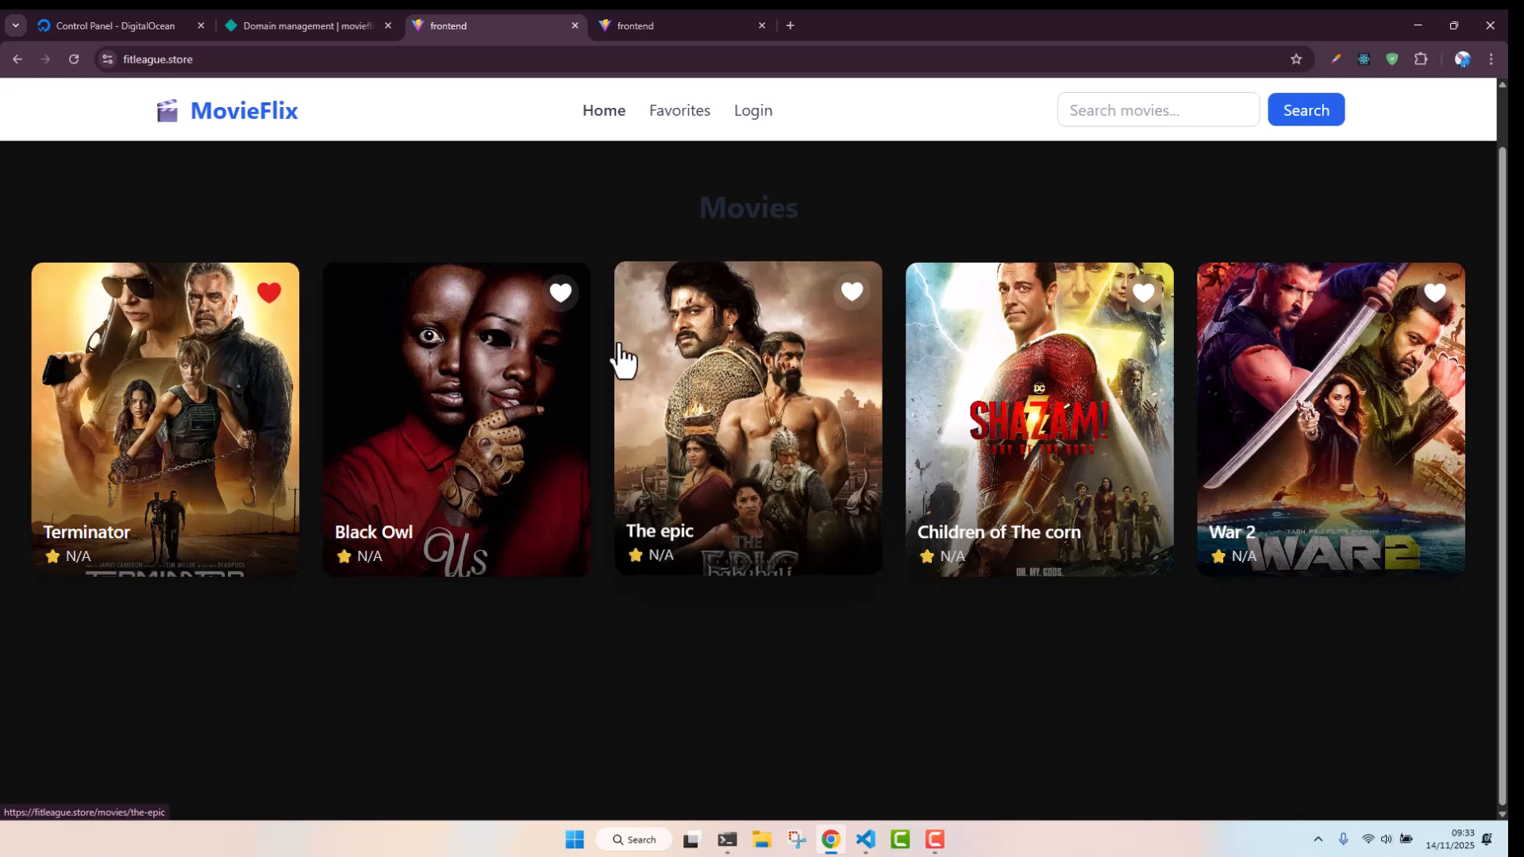
# Open the account registration page from the login form and enter an e-mail address
pyautogui.click(754, 112)
pyautogui.click(725, 500)
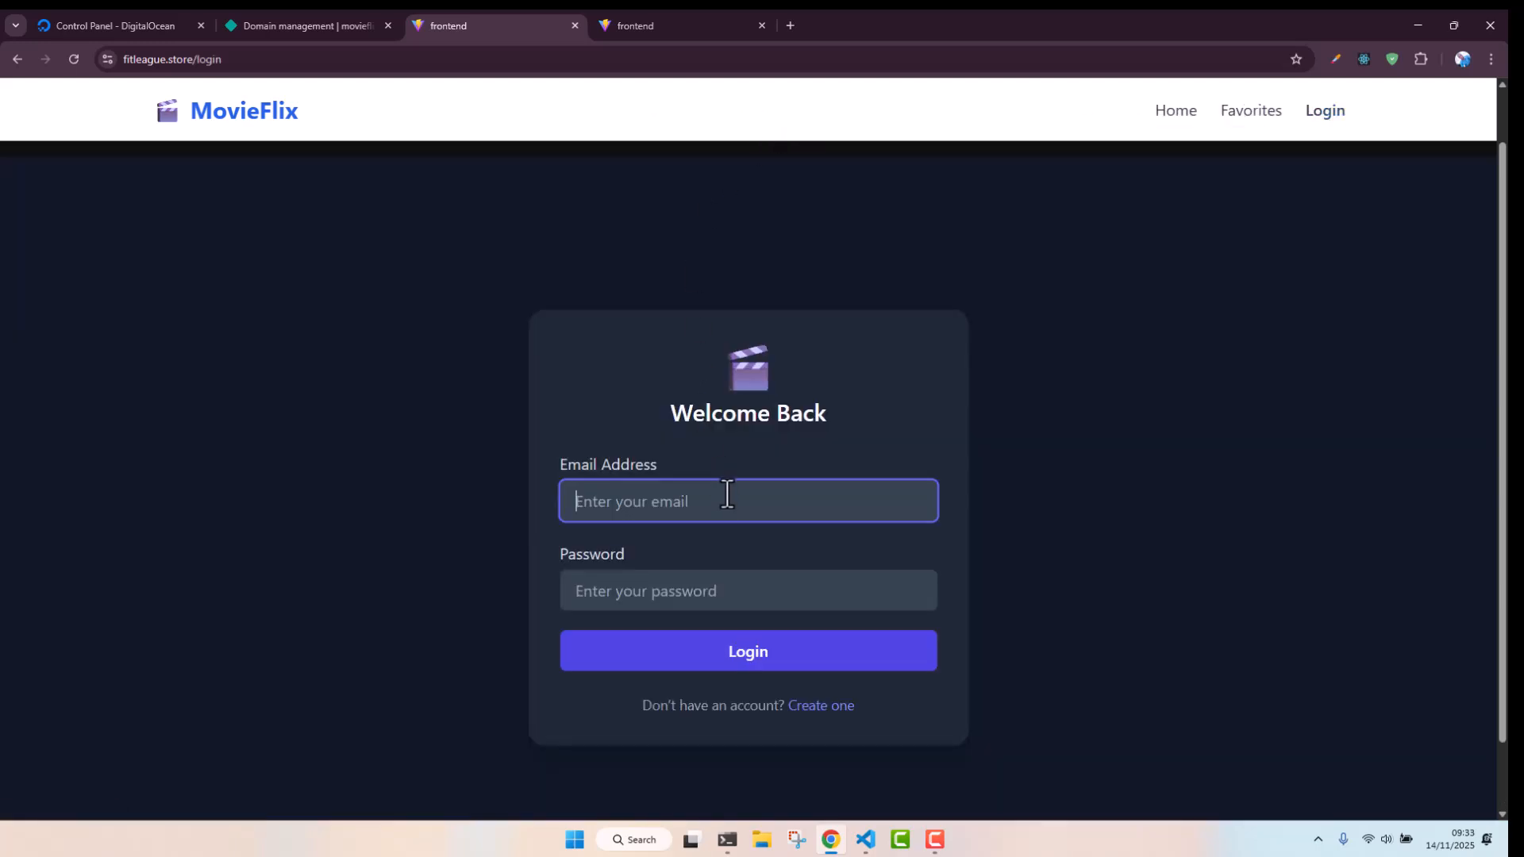
pyautogui.click(817, 706)
pyautogui.click(711, 451)
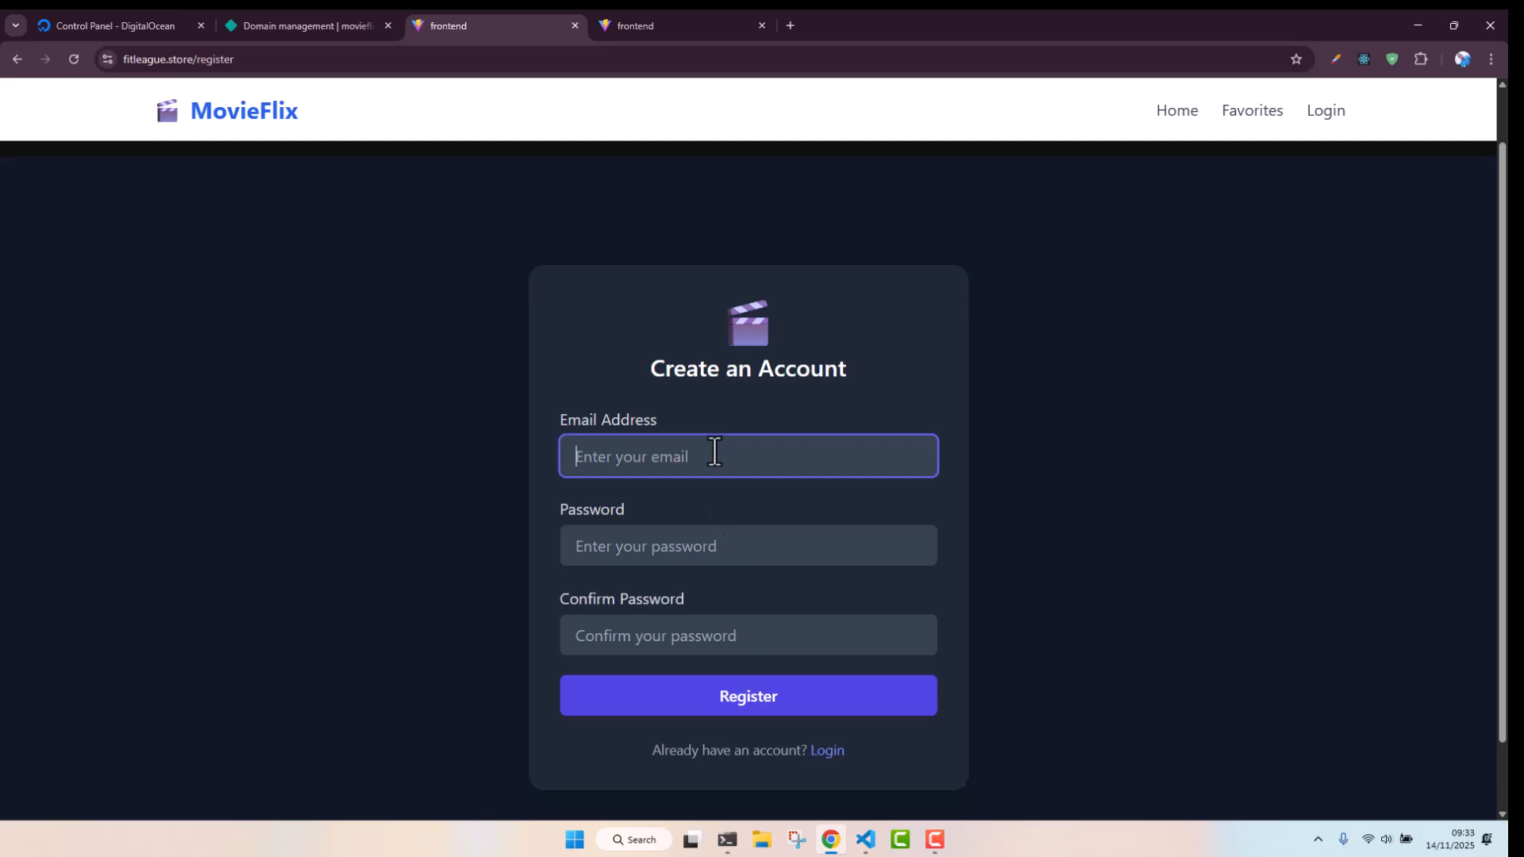
pyautogui.write('test@mail.com')
pyautogui.press('Tab')
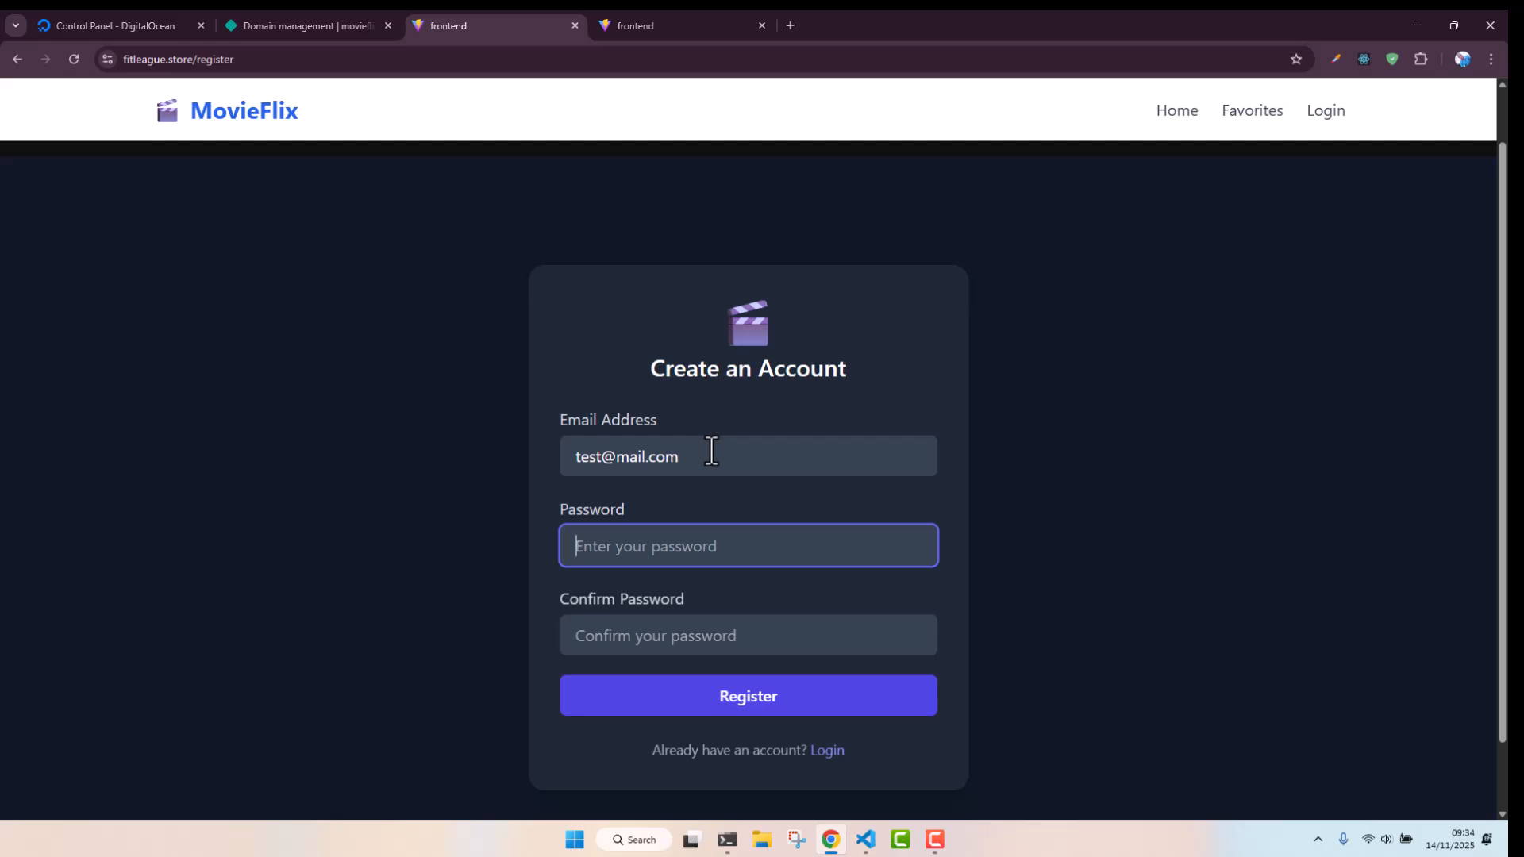
# Enter and confirm the account password, register the account, and dismiss the browser's password alert
pyautogui.write('12345678')
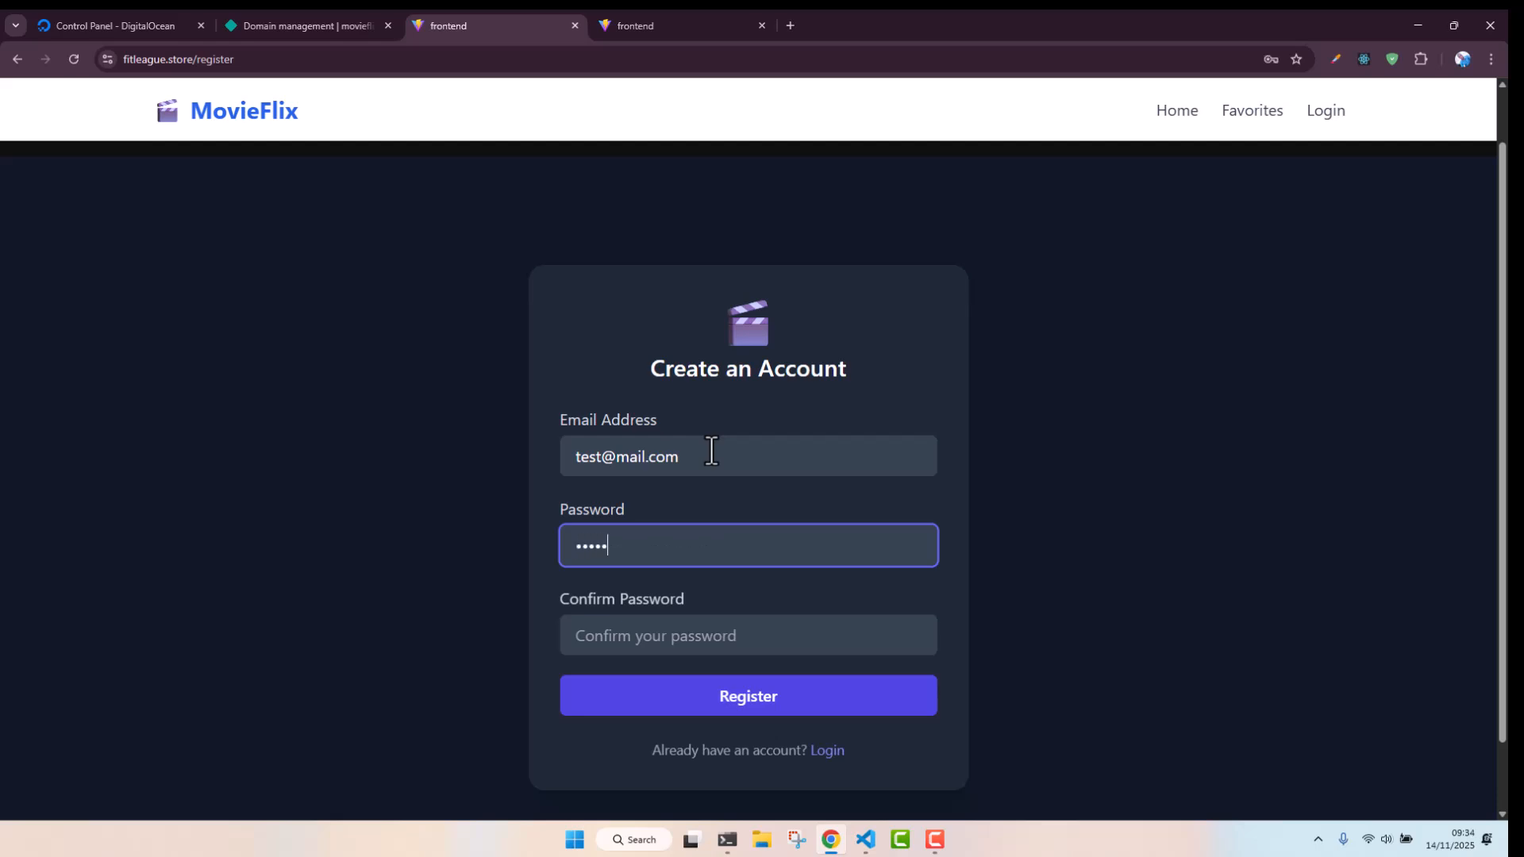
pyautogui.press('Tab')
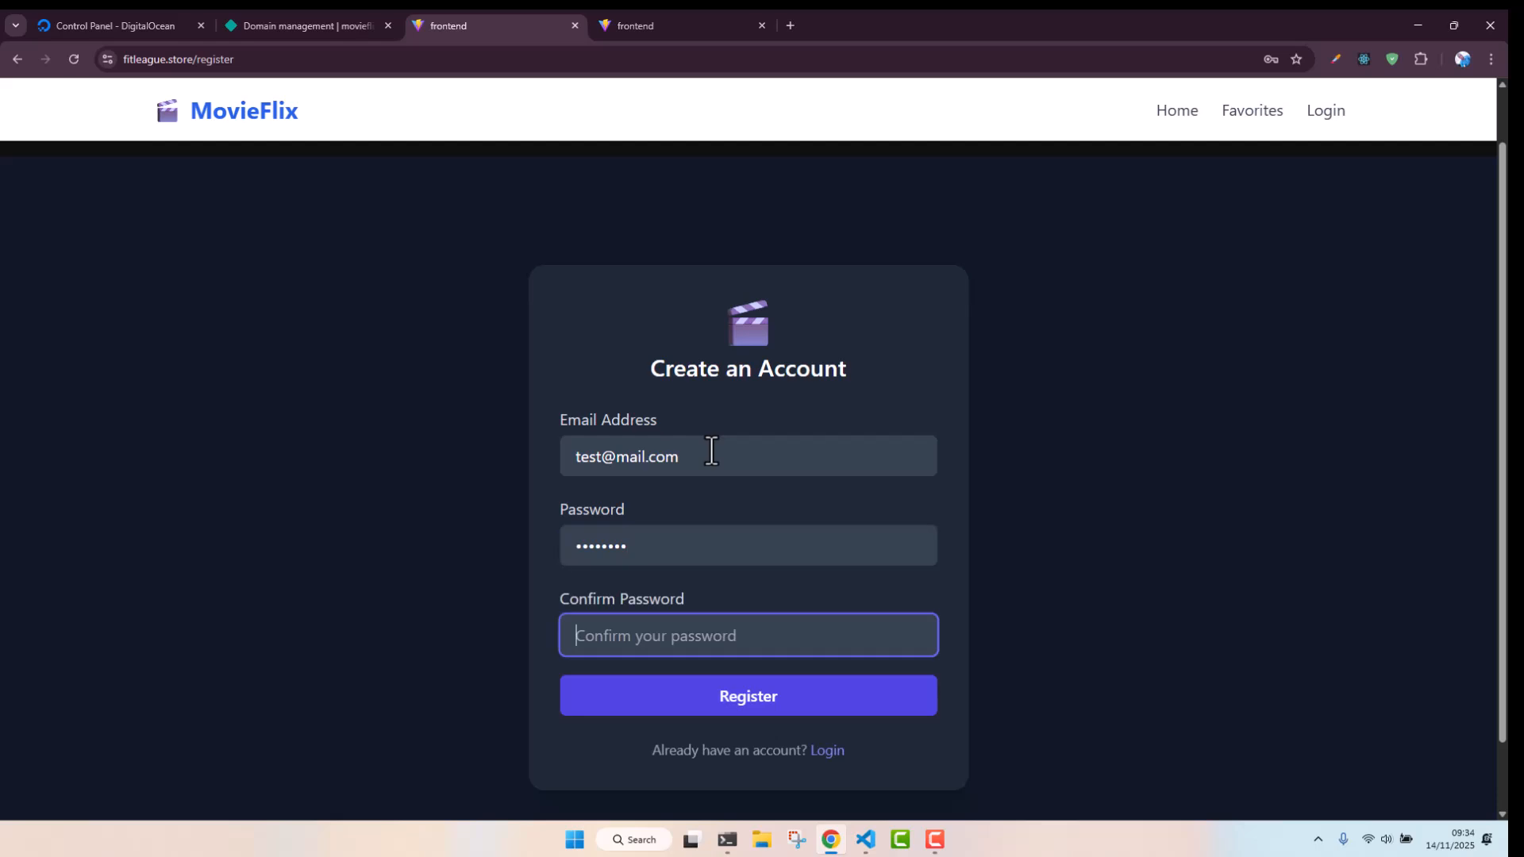
pyautogui.write('12345678')
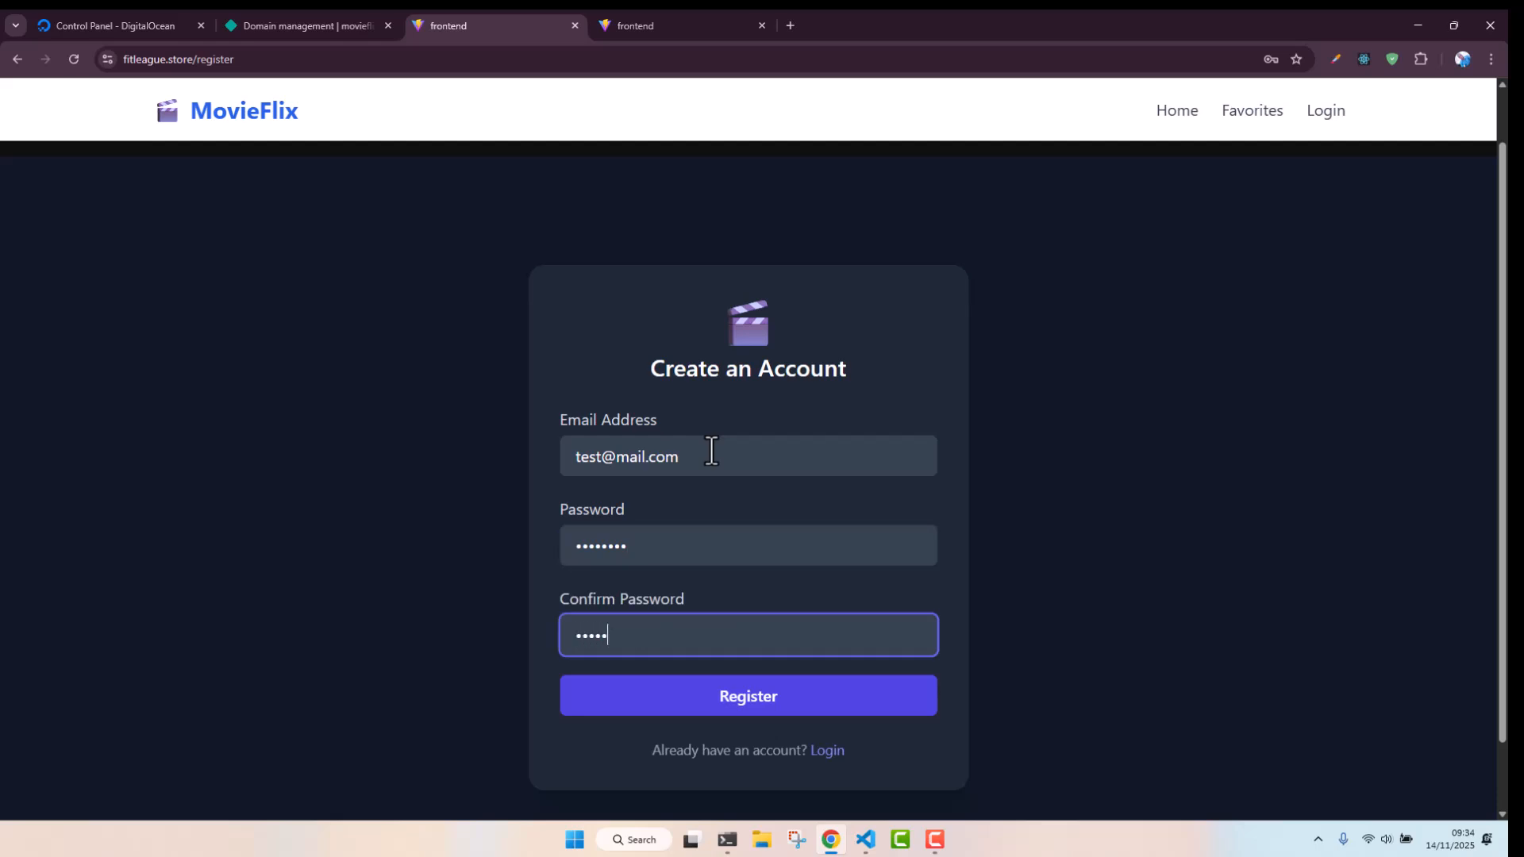
pyautogui.click(781, 700)
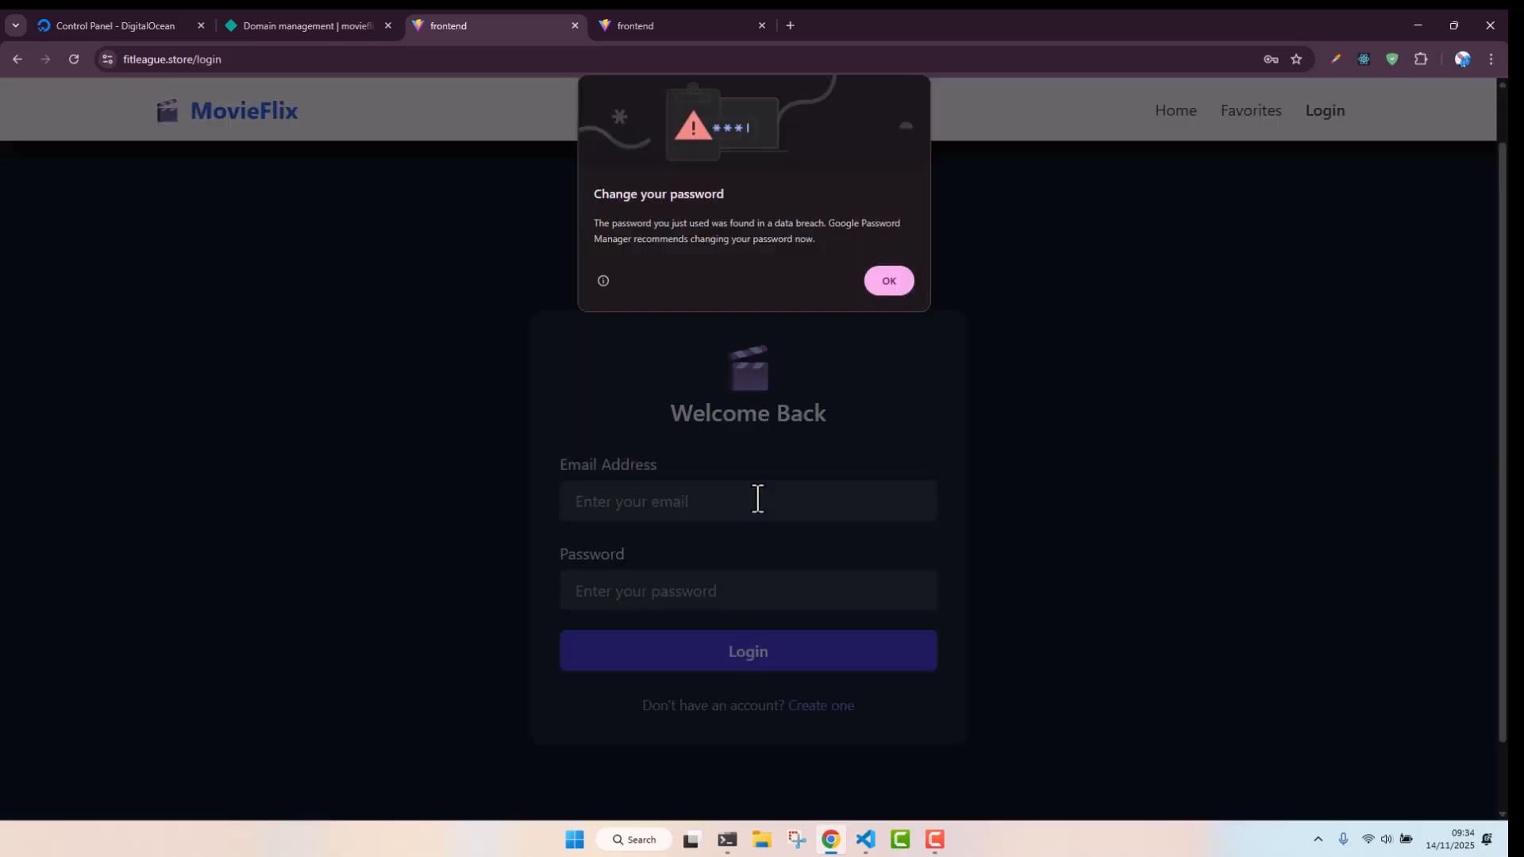
pyautogui.click(870, 289)
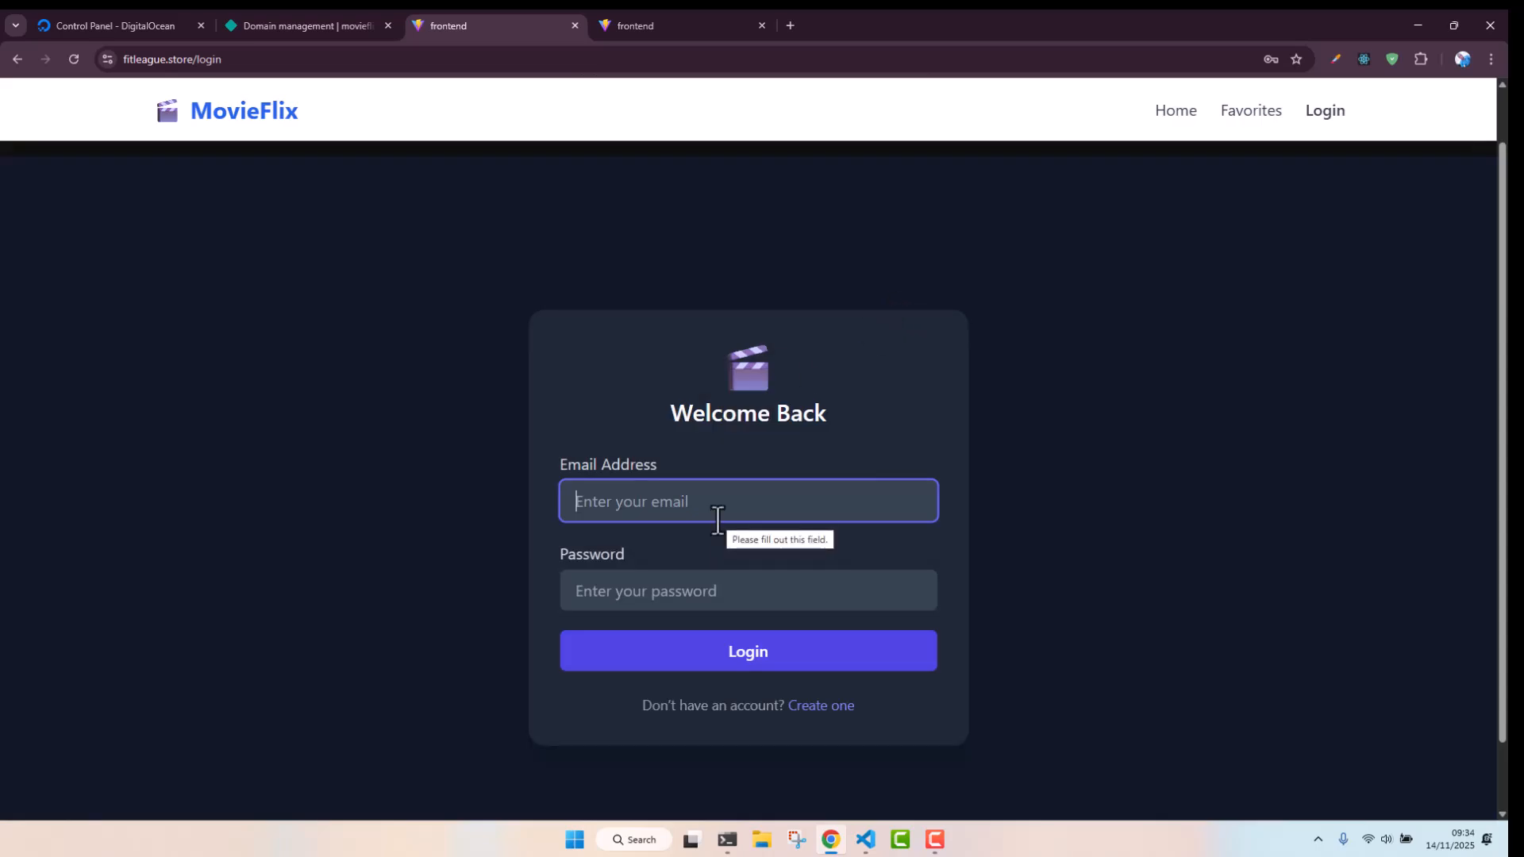
# Log in with the new account's e-mail address and password, dismissing the browser's password alert
pyautogui.write('test@')
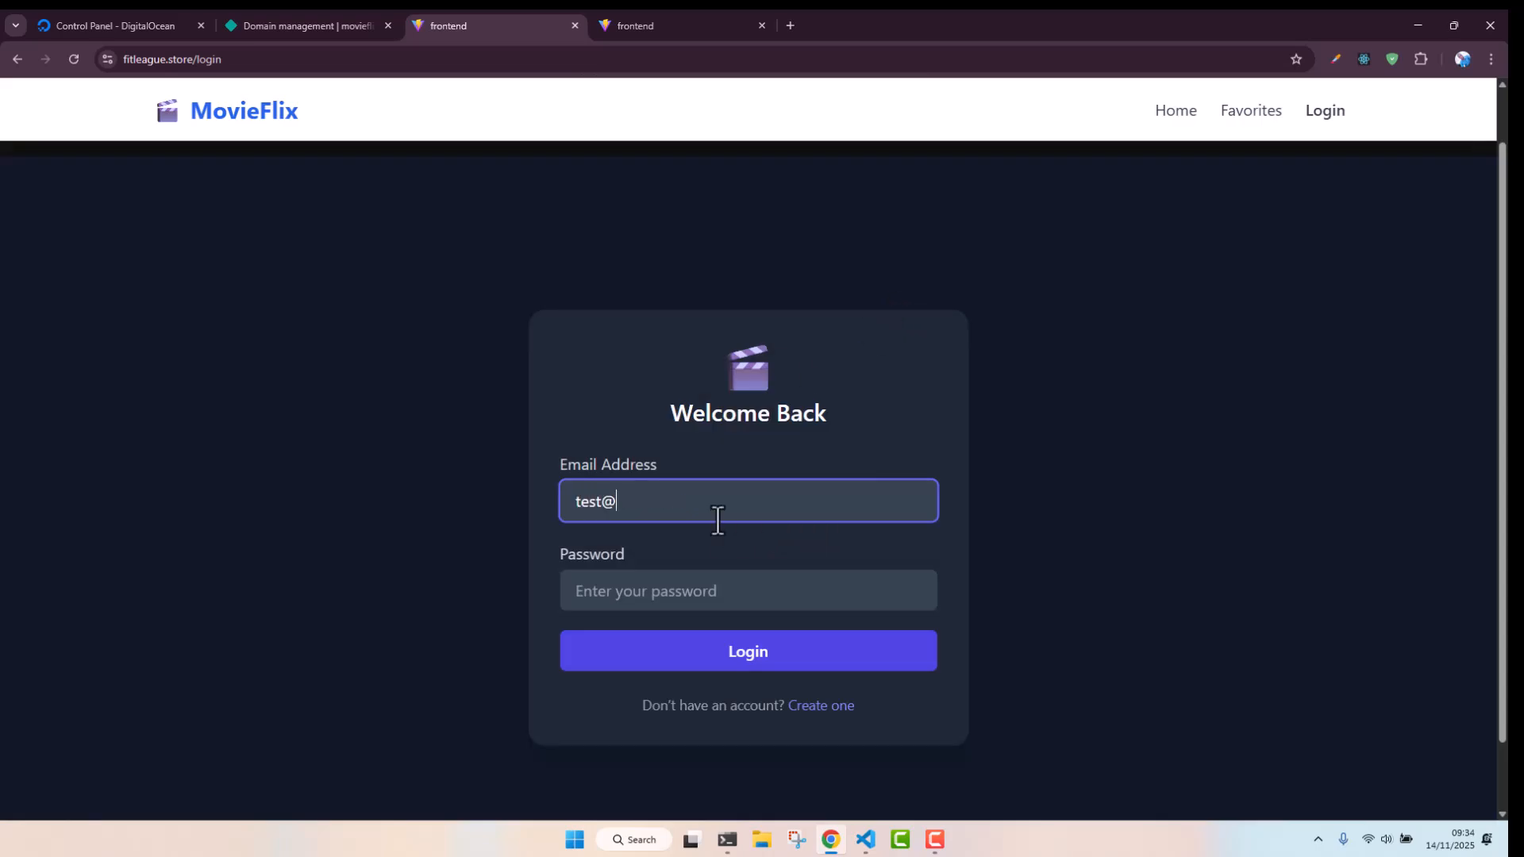
pyautogui.write('mail.com')
pyautogui.press('Tab')
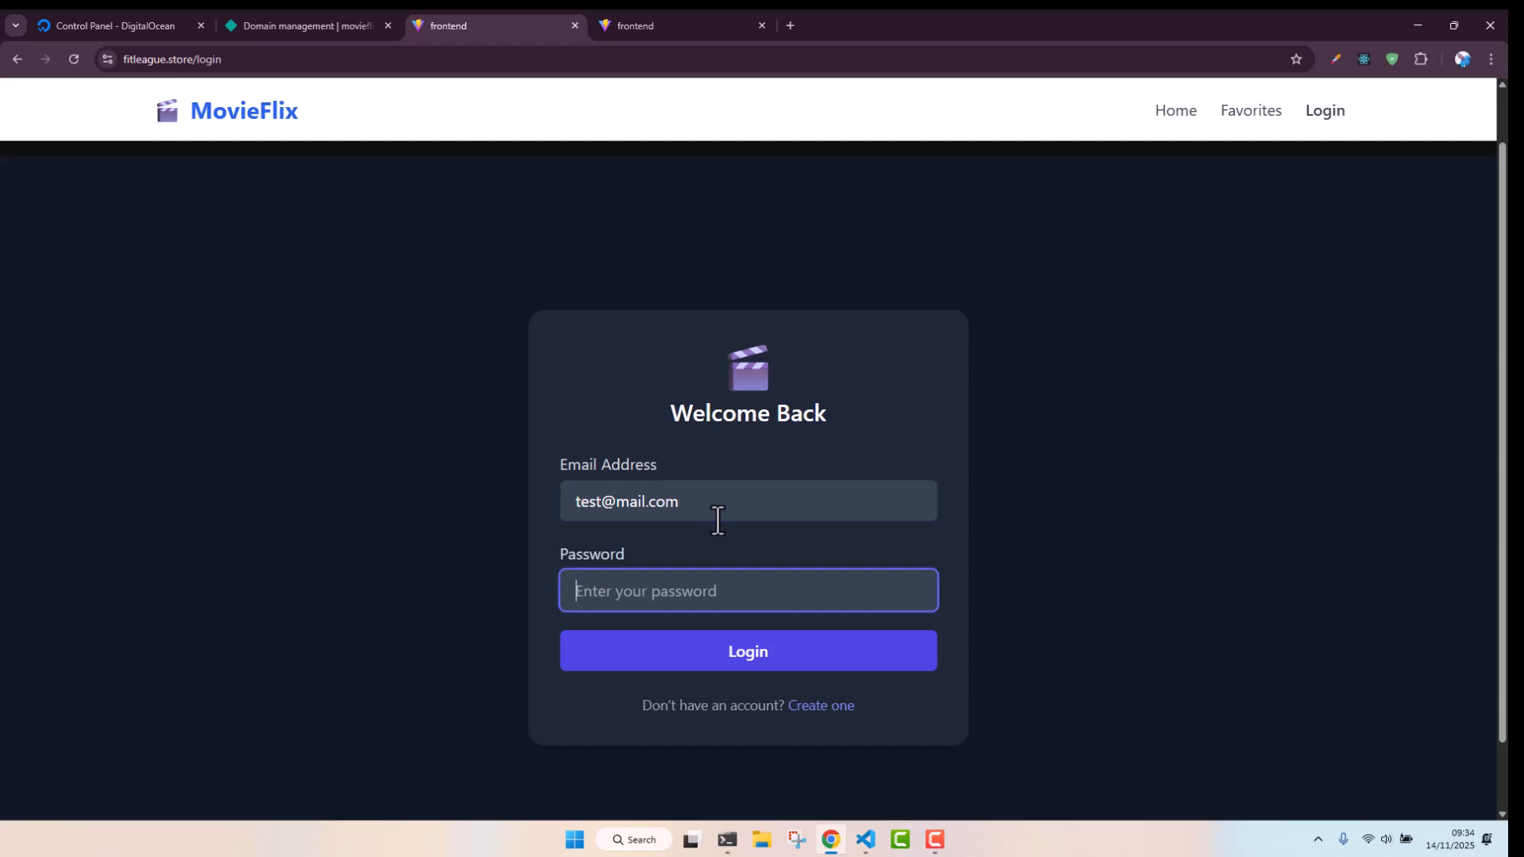
pyautogui.write('password')
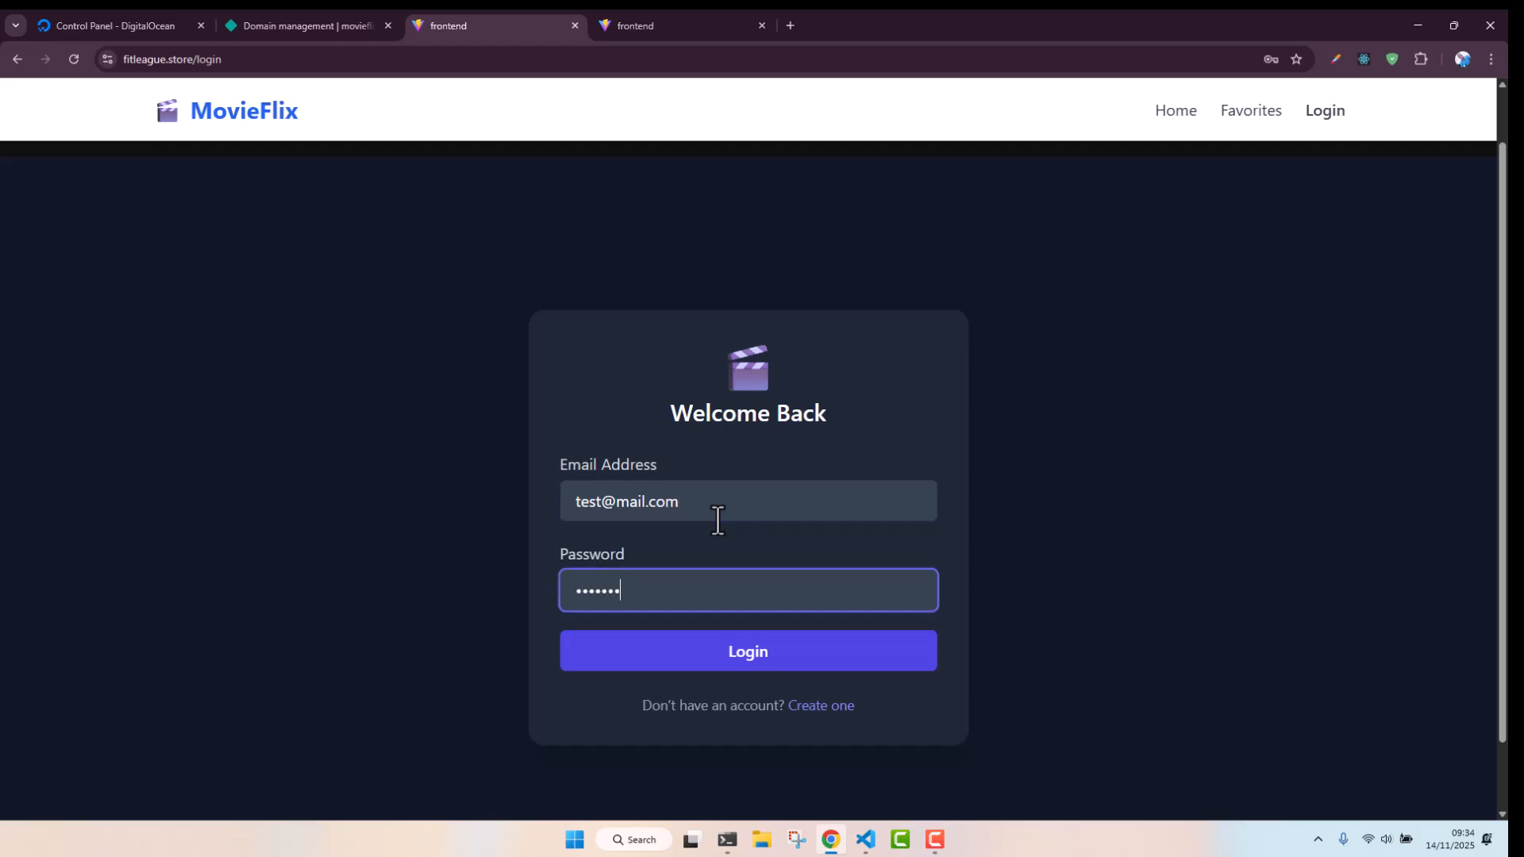
pyautogui.click(792, 665)
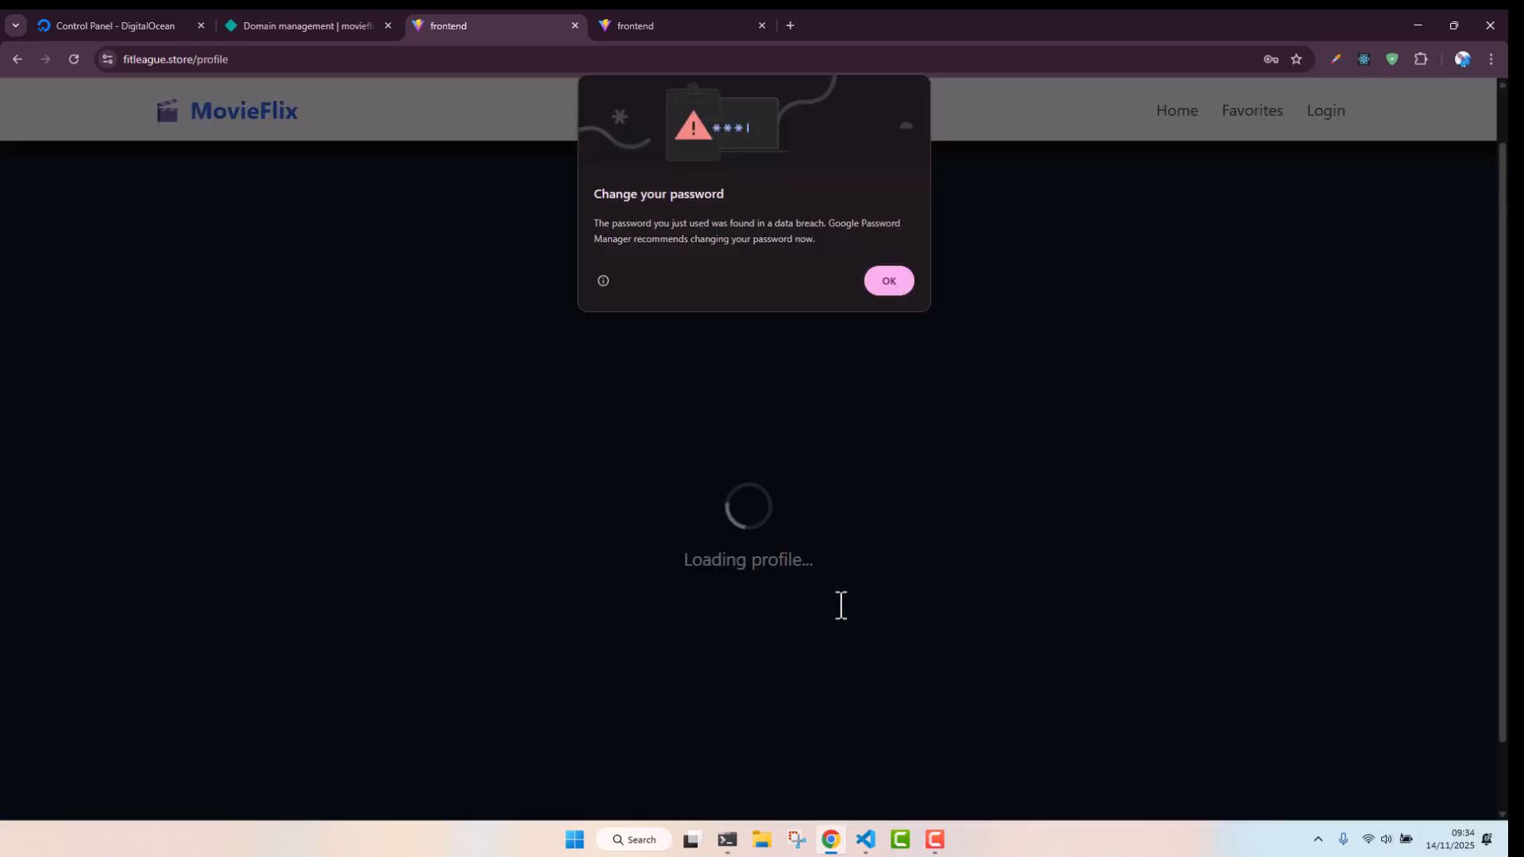
pyautogui.click(882, 288)
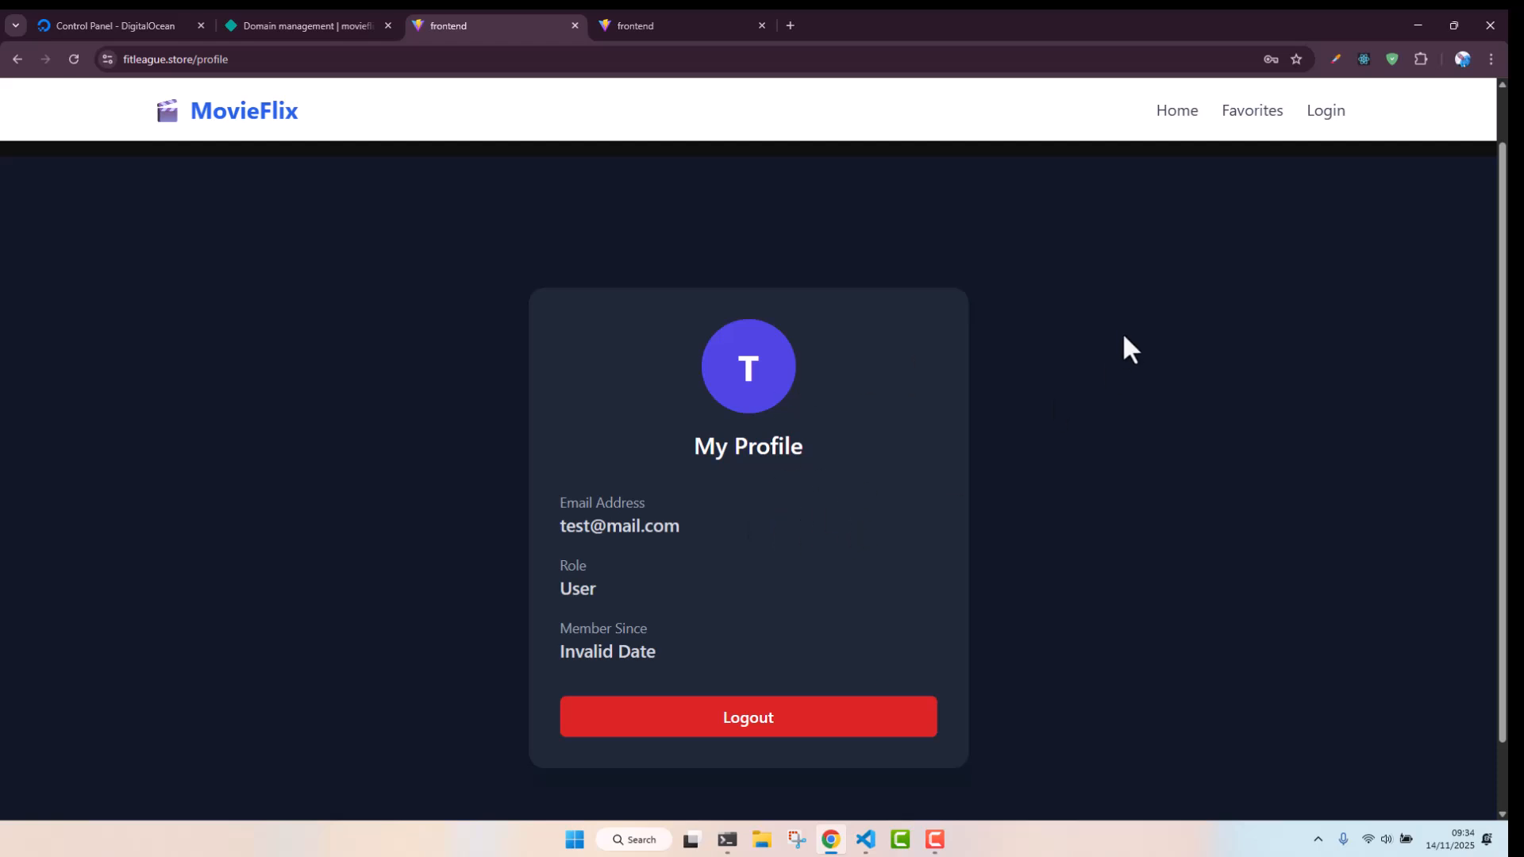
# Go back to the movie list, open The epic and scroll through its reviews
pyautogui.click(1175, 131)
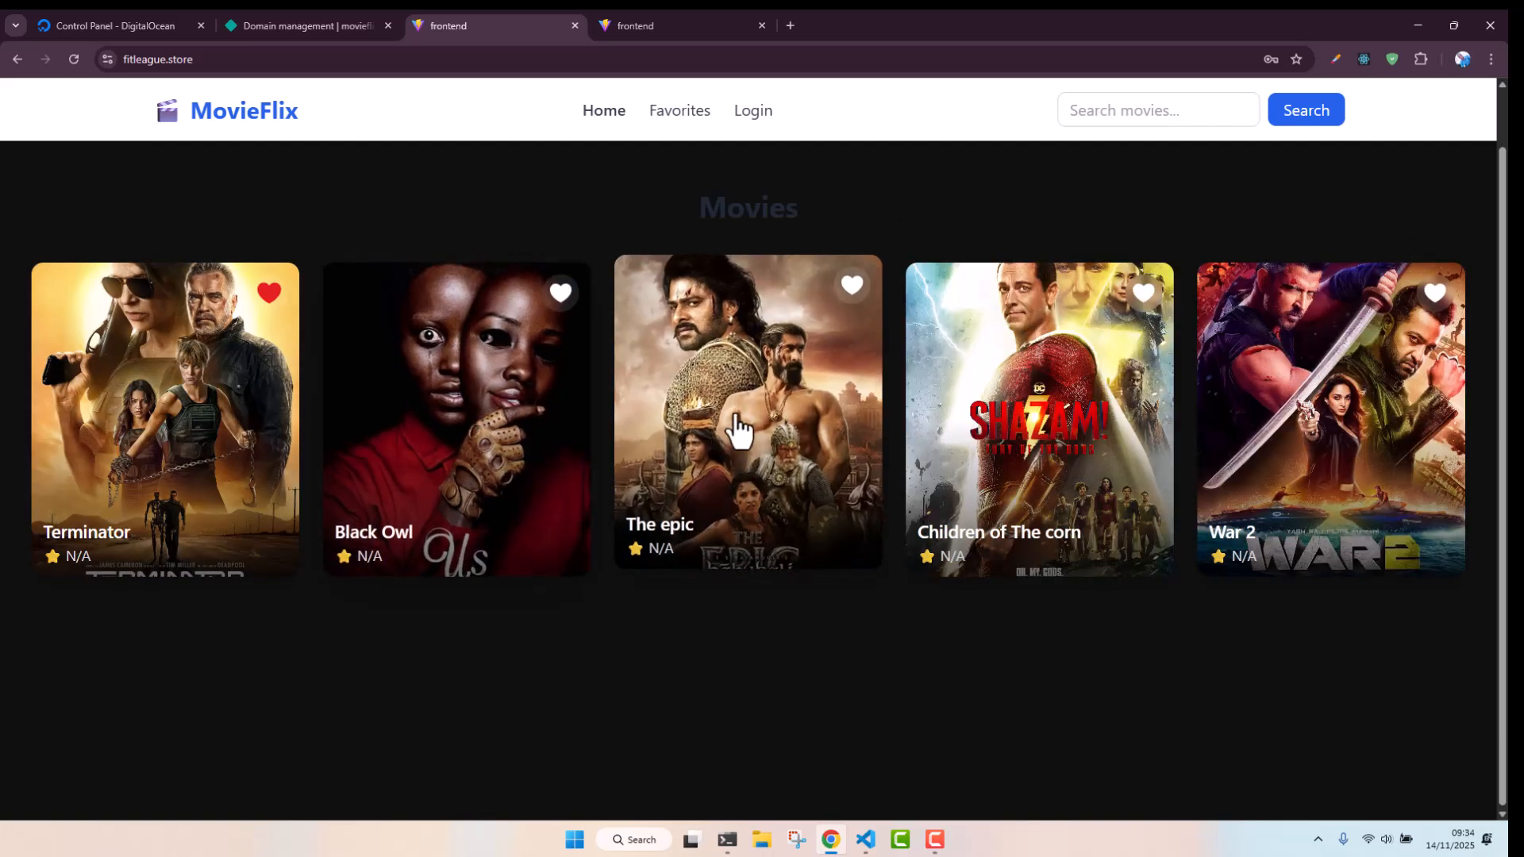
pyautogui.click(731, 388)
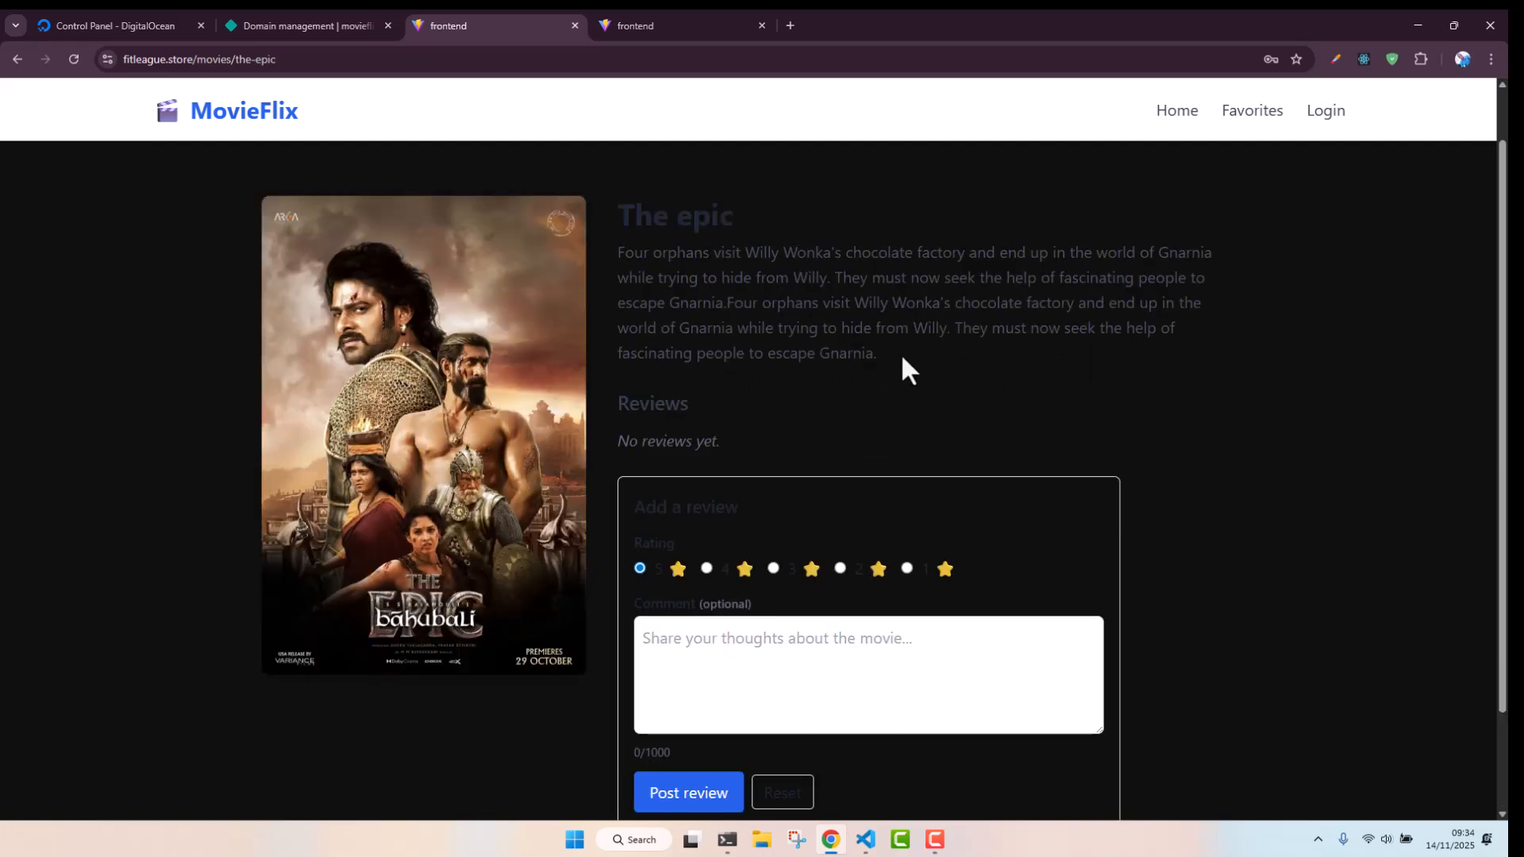
pyautogui.scroll(-1, 921, 429)
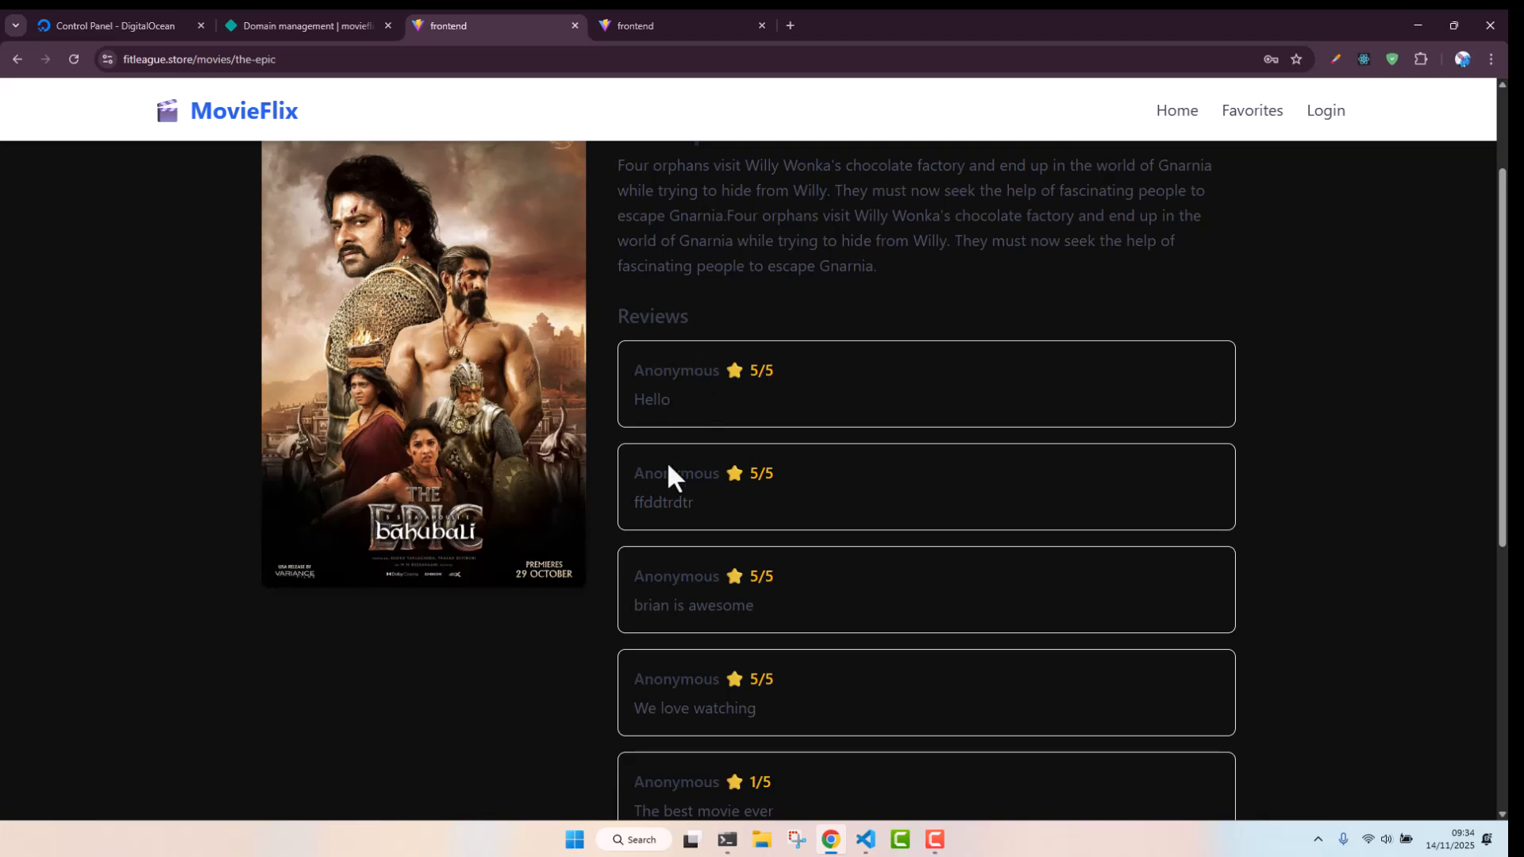
pyautogui.scroll(-2, 921, 476)
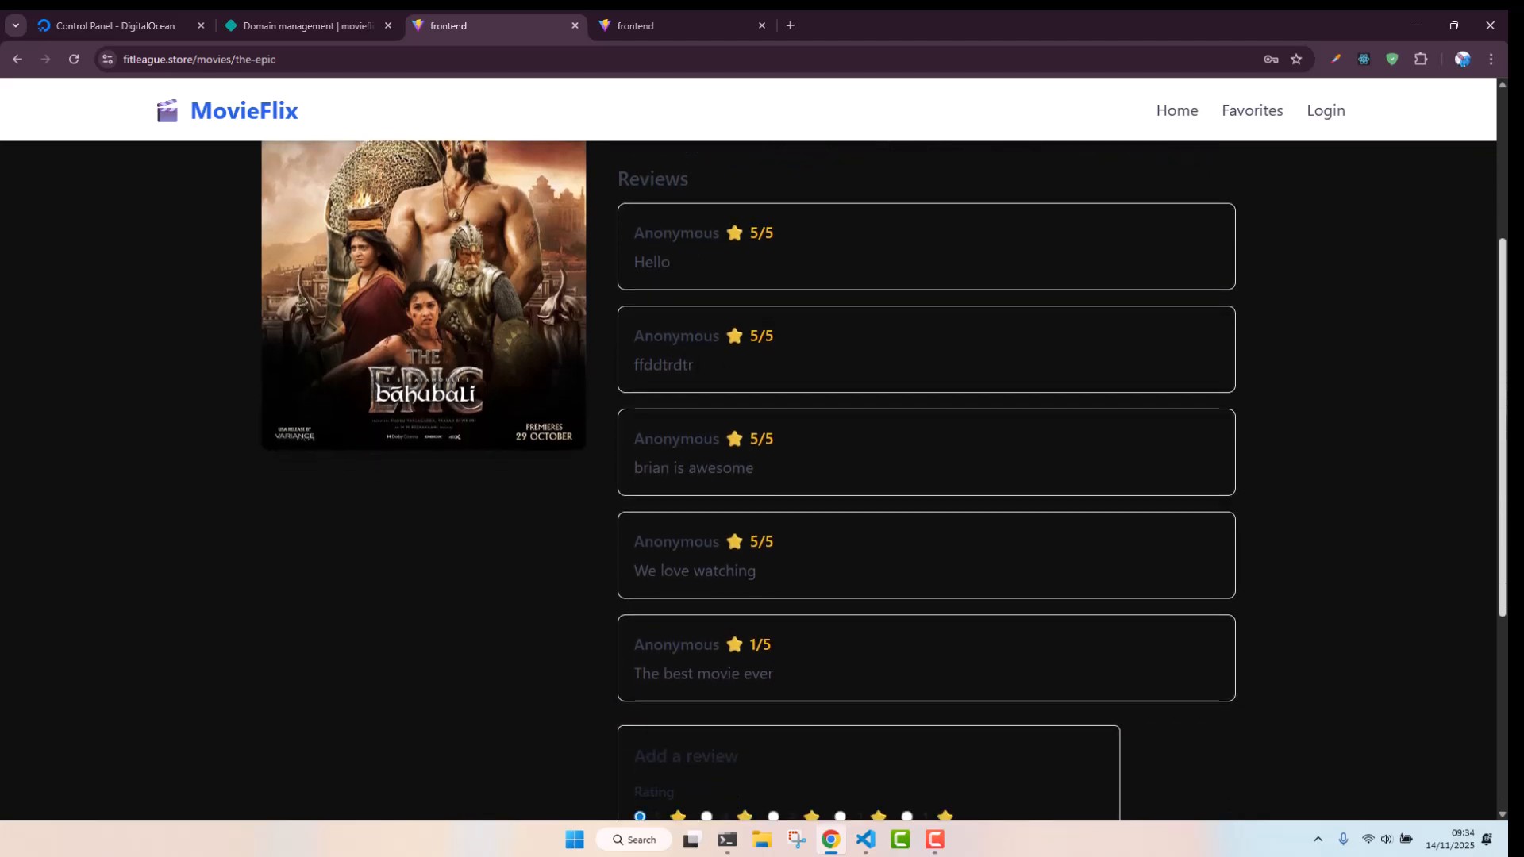
pyautogui.scroll(-2, 1330, 513)
pyautogui.scroll(-3, 928, 439)
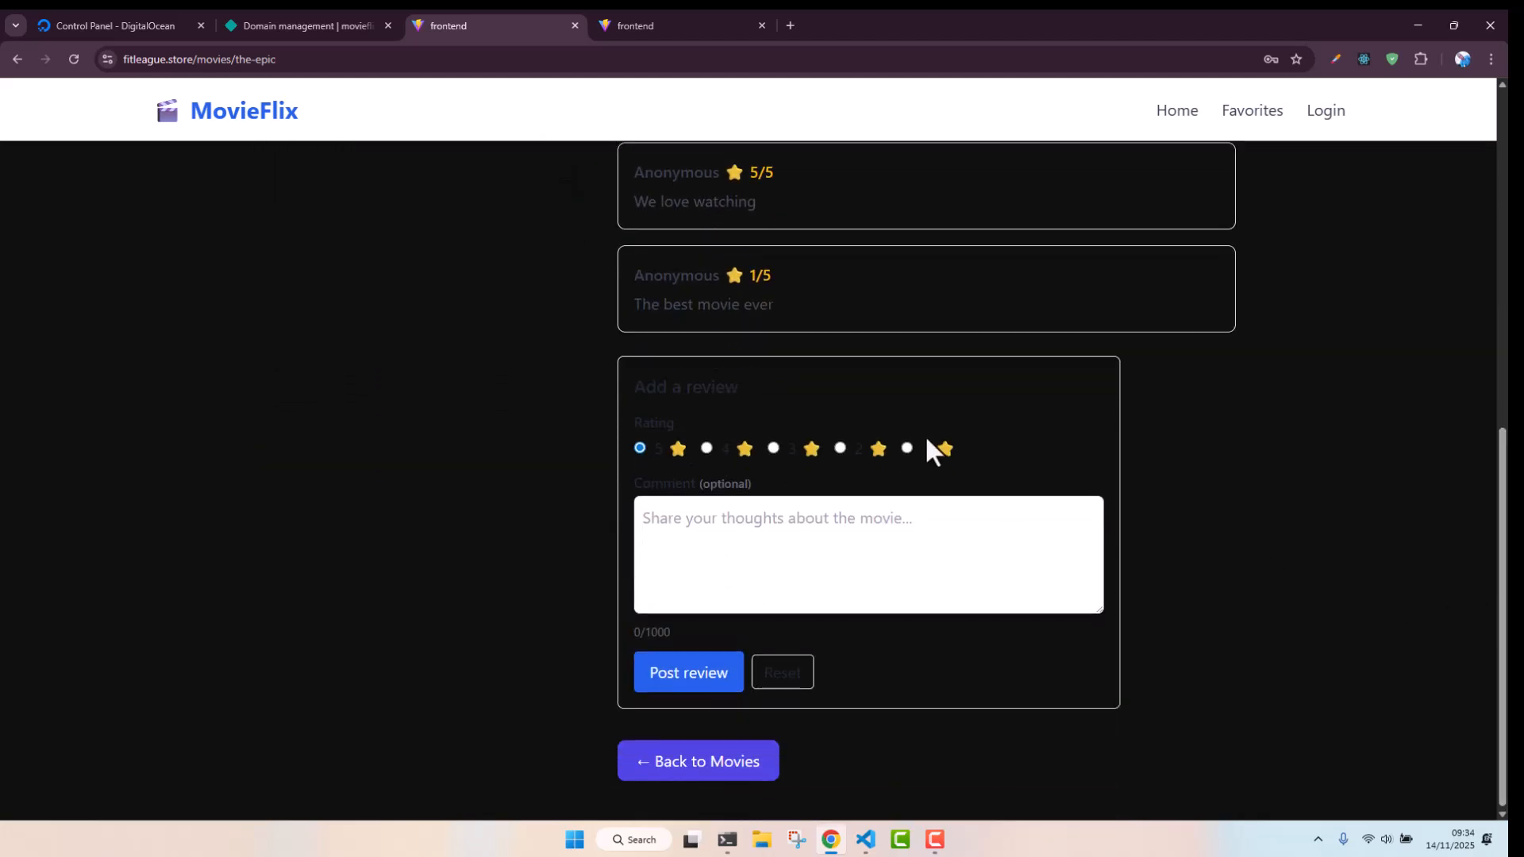
# Post a 3-star review of The epic with the comment Nice movie
pyautogui.click(775, 447)
pyautogui.click(792, 537)
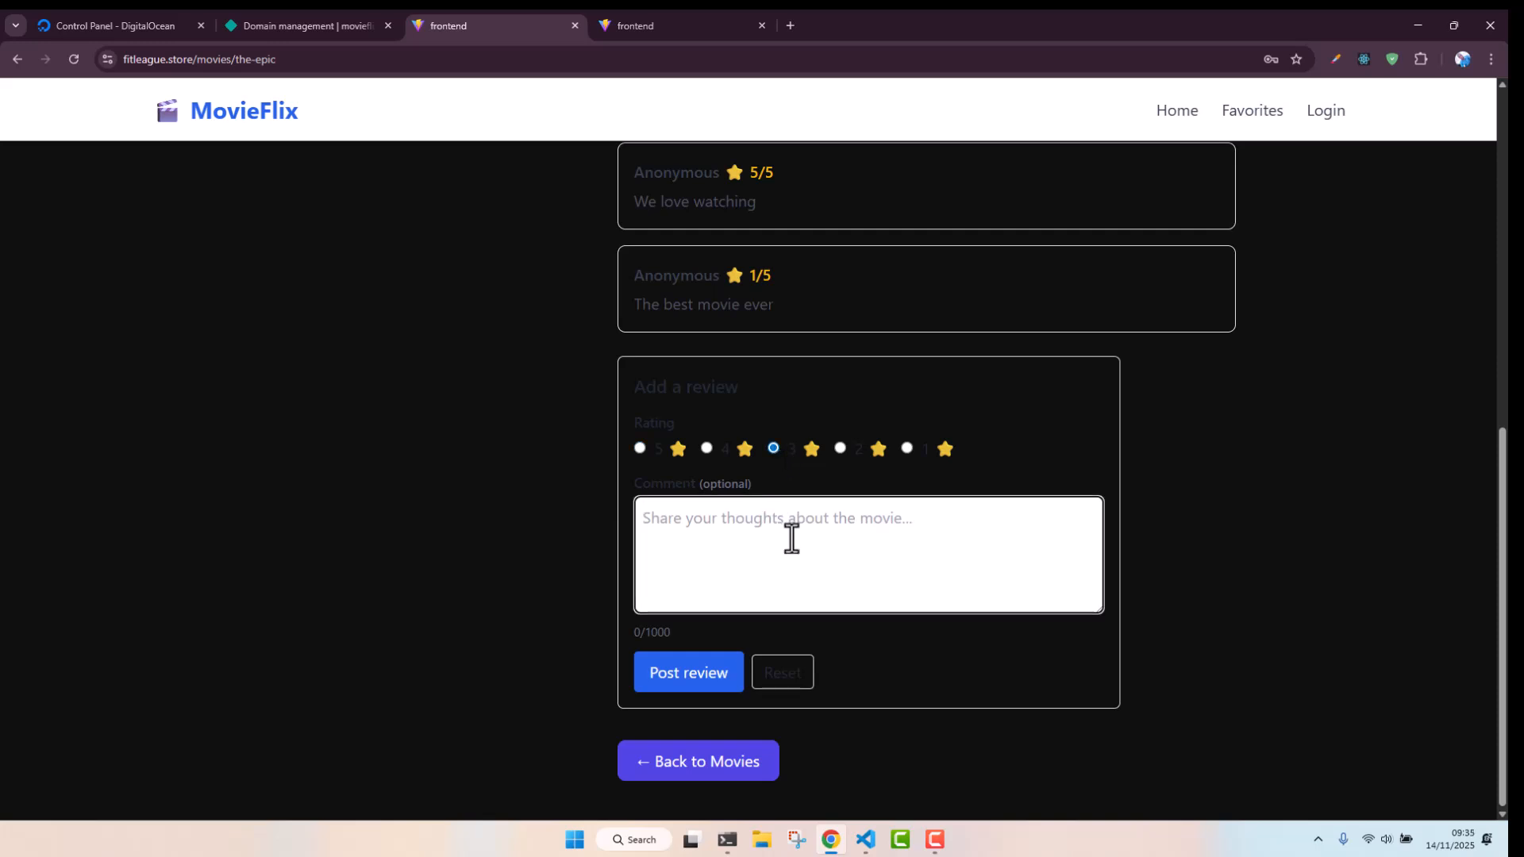
pyautogui.write('Mic')
pyautogui.press('BackSpace')
pyautogui.press('BackSpace')
pyautogui.press('BackSpace')
pyautogui.write('Nice moie')
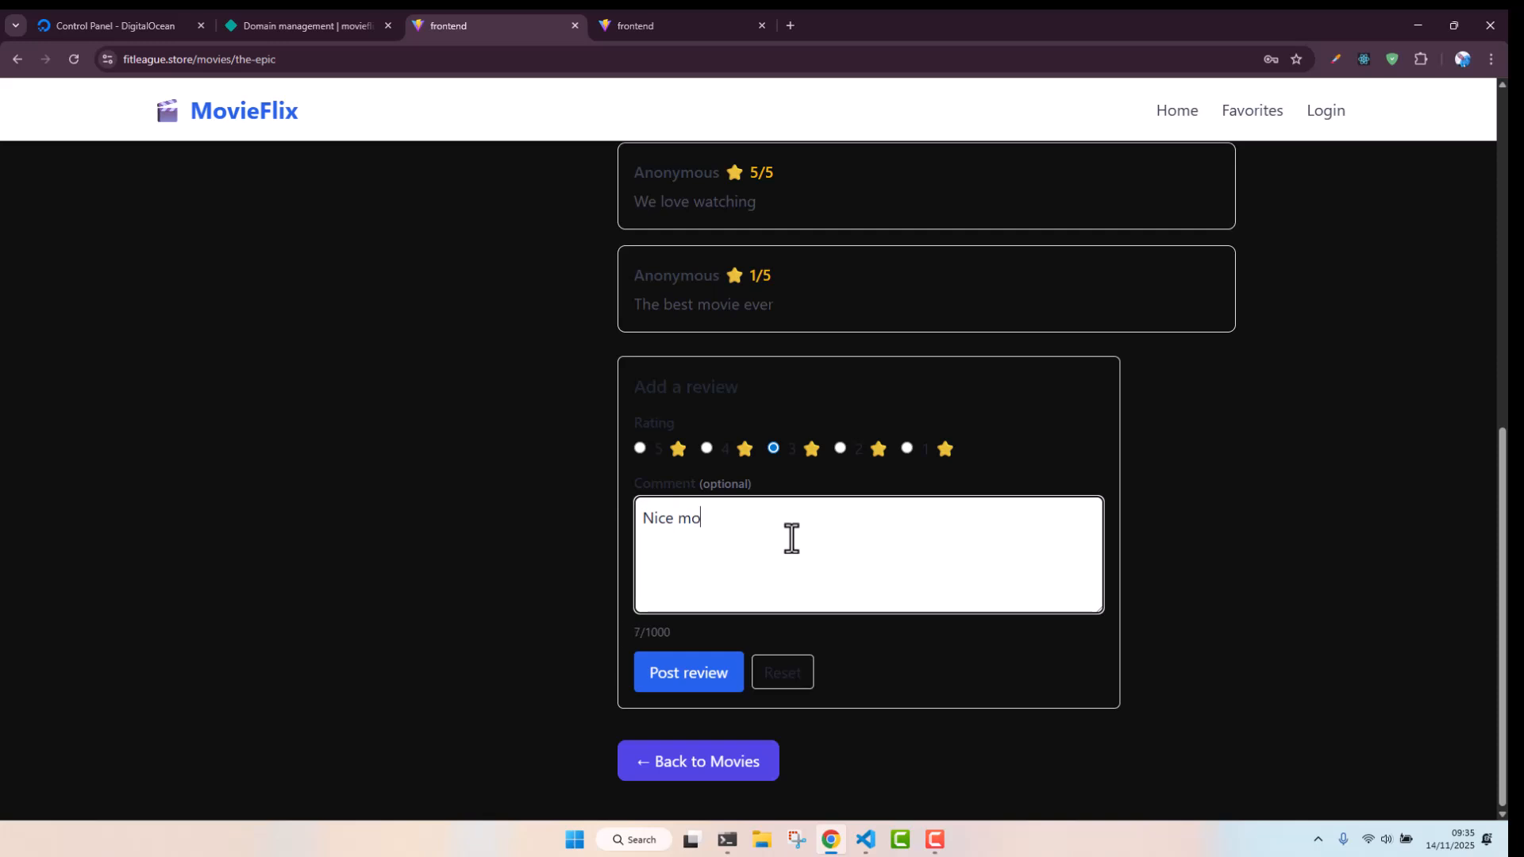
pyautogui.press('BackSpace')
pyautogui.press('BackSpace')
pyautogui.write('vie')
pyautogui.click(721, 671)
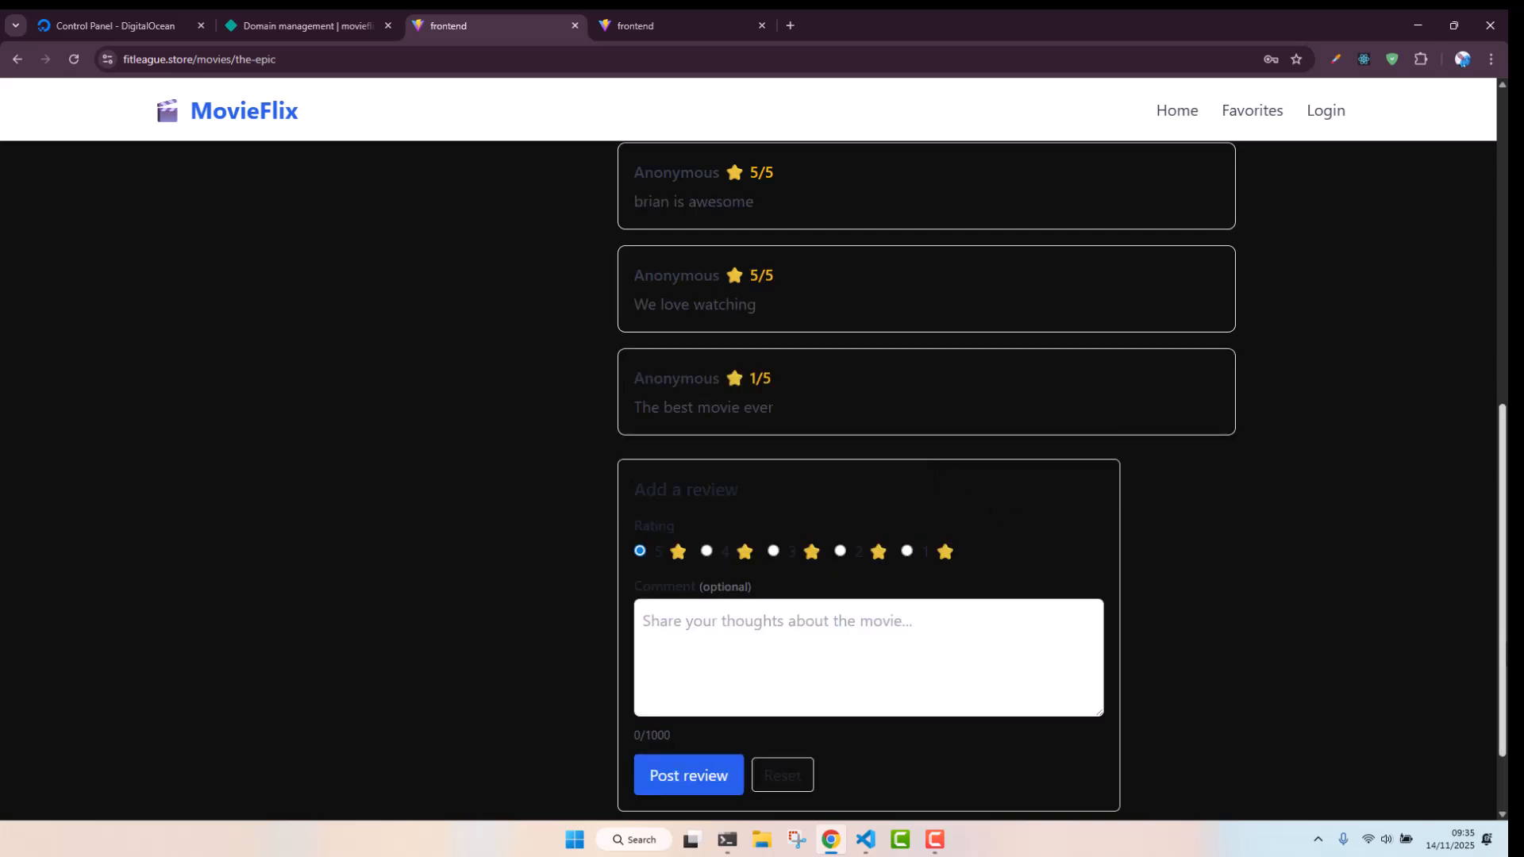
# Check the posted review at the top of the reviews list and return to the home page
pyautogui.scroll(6, 684, 367)
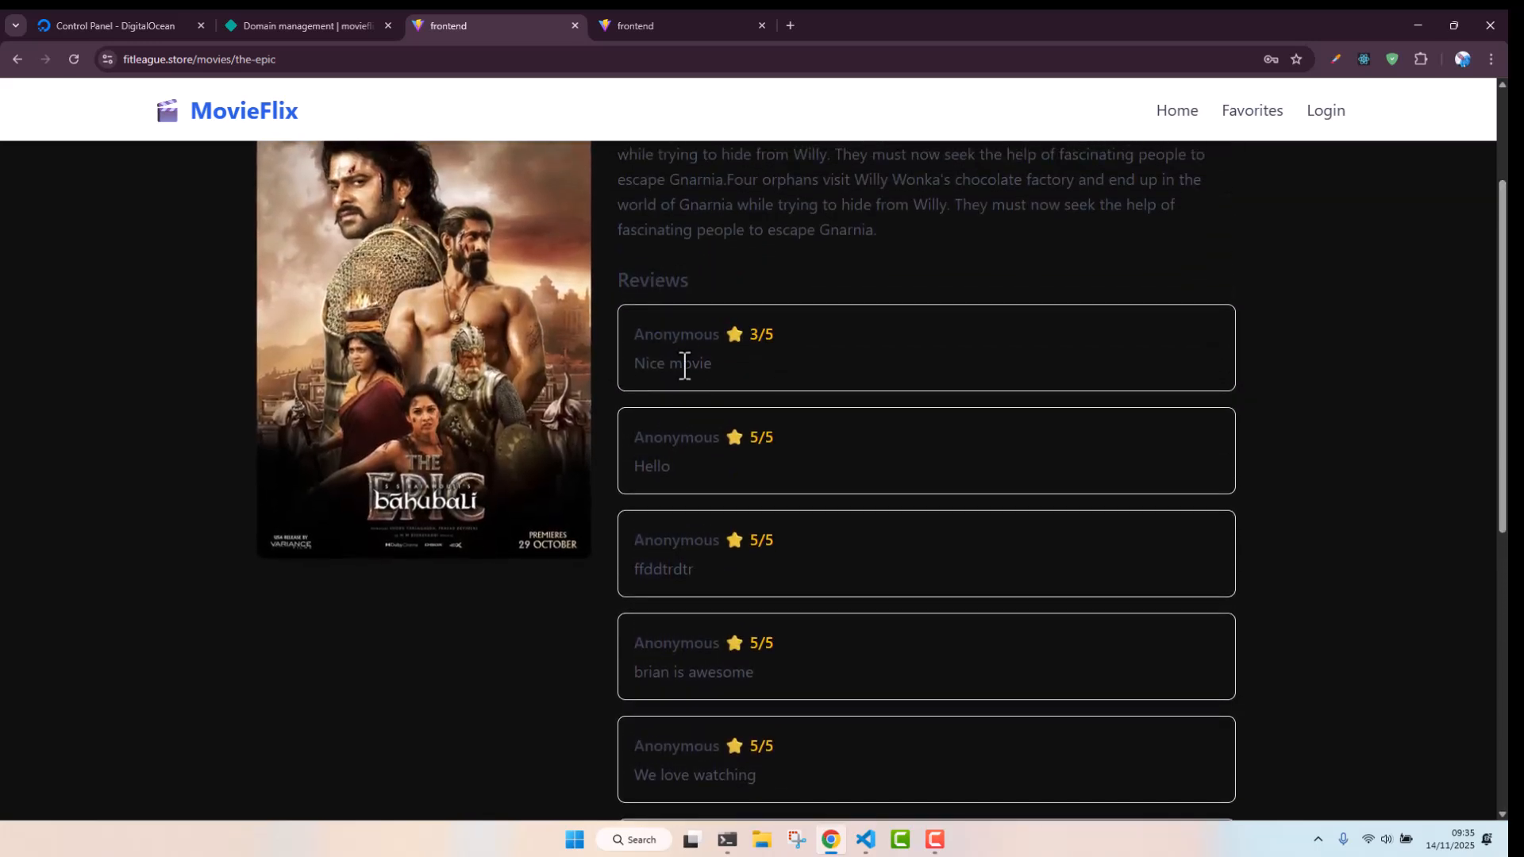
pyautogui.scroll(3, 1310, 497)
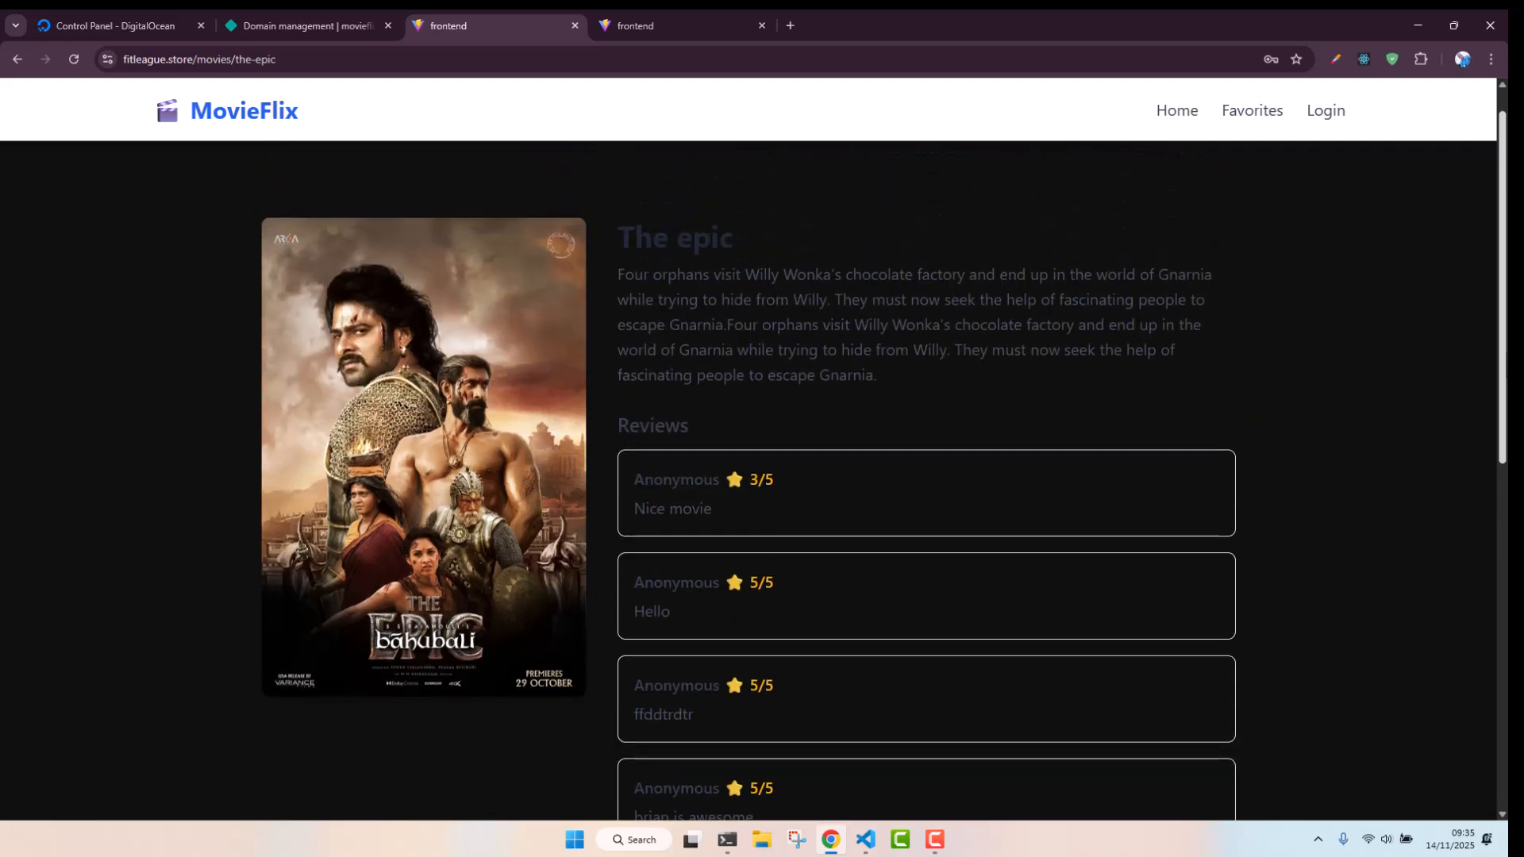
pyautogui.click(1167, 111)
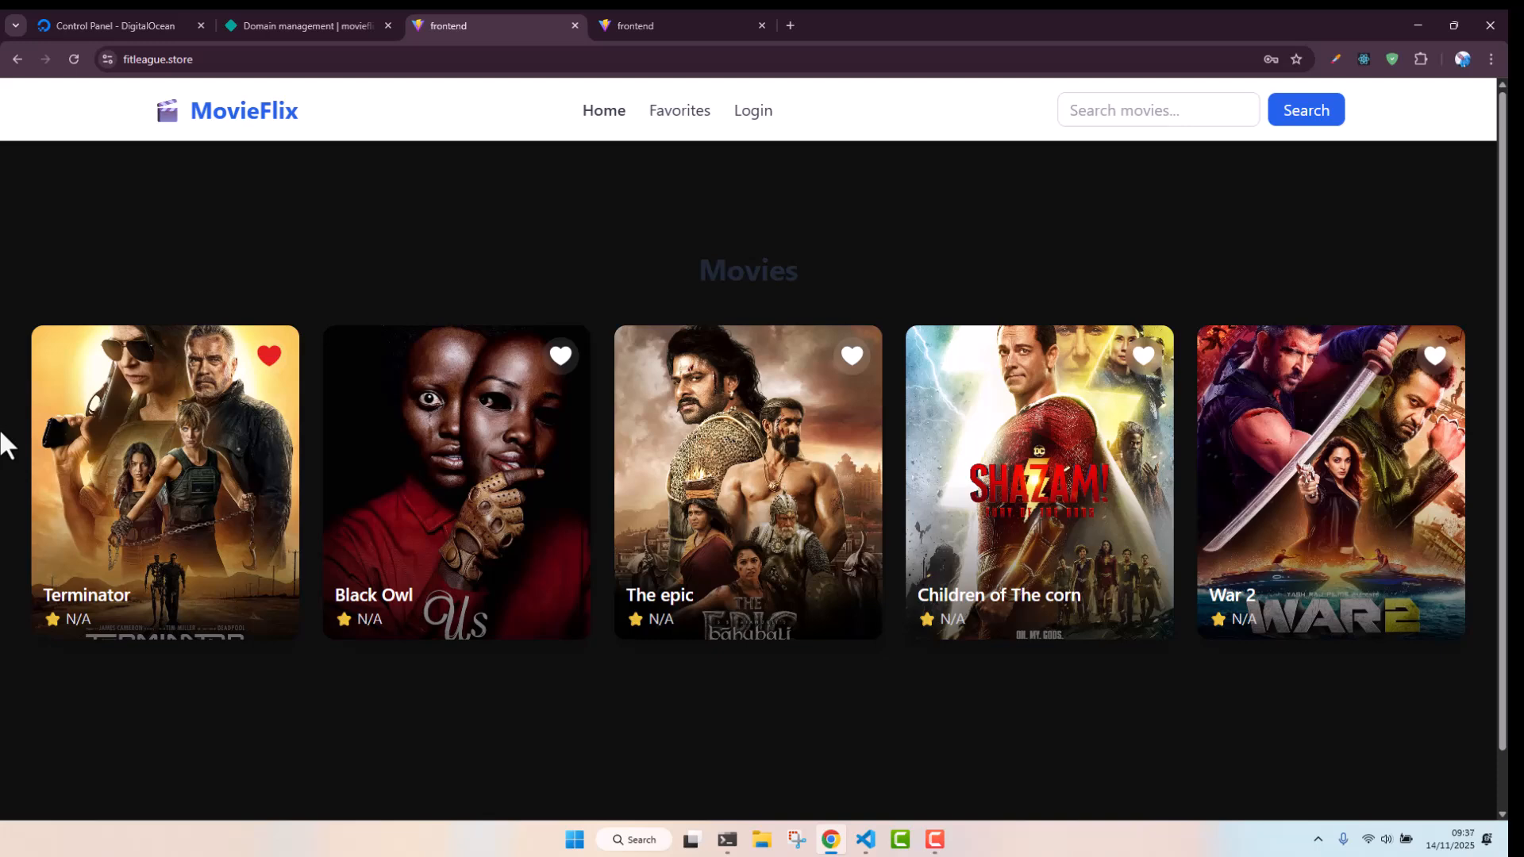
pyautogui.hotkey('ctrl', '1')
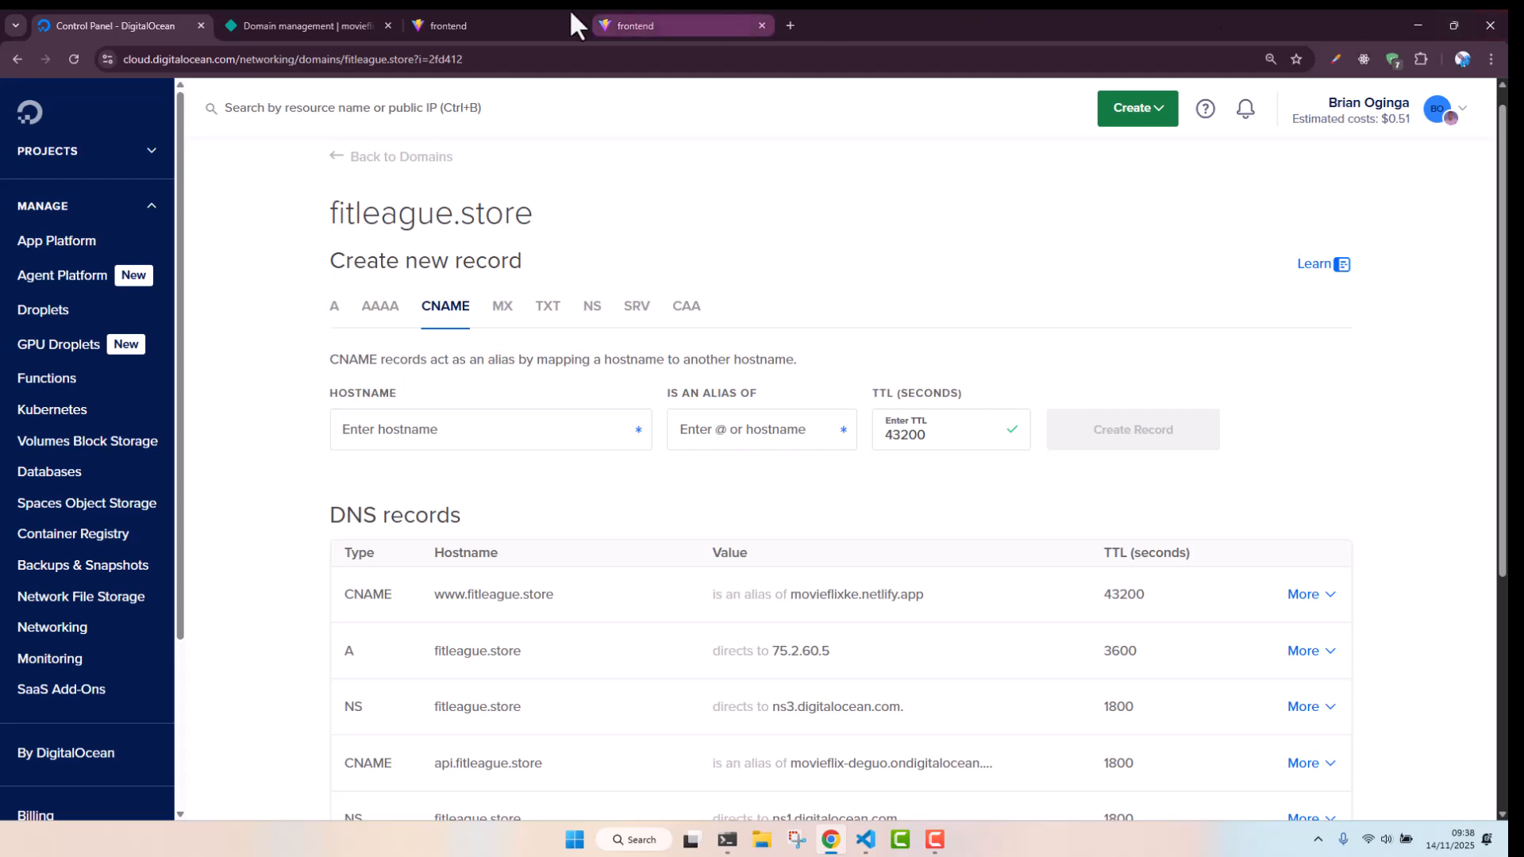
pyautogui.click(491, 24)
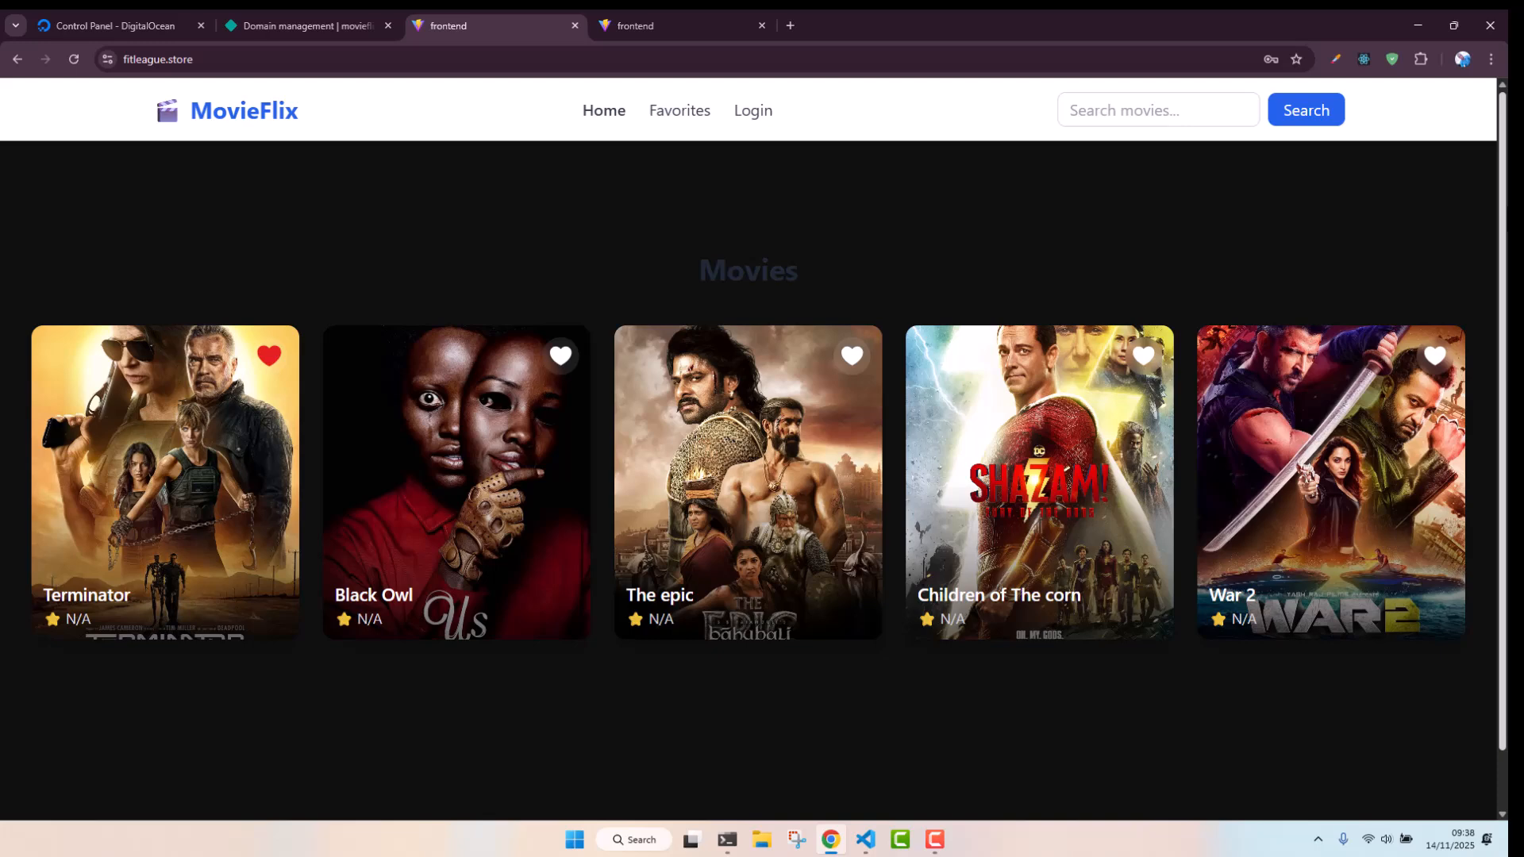
pyautogui.hotkey('ctrl', '1')
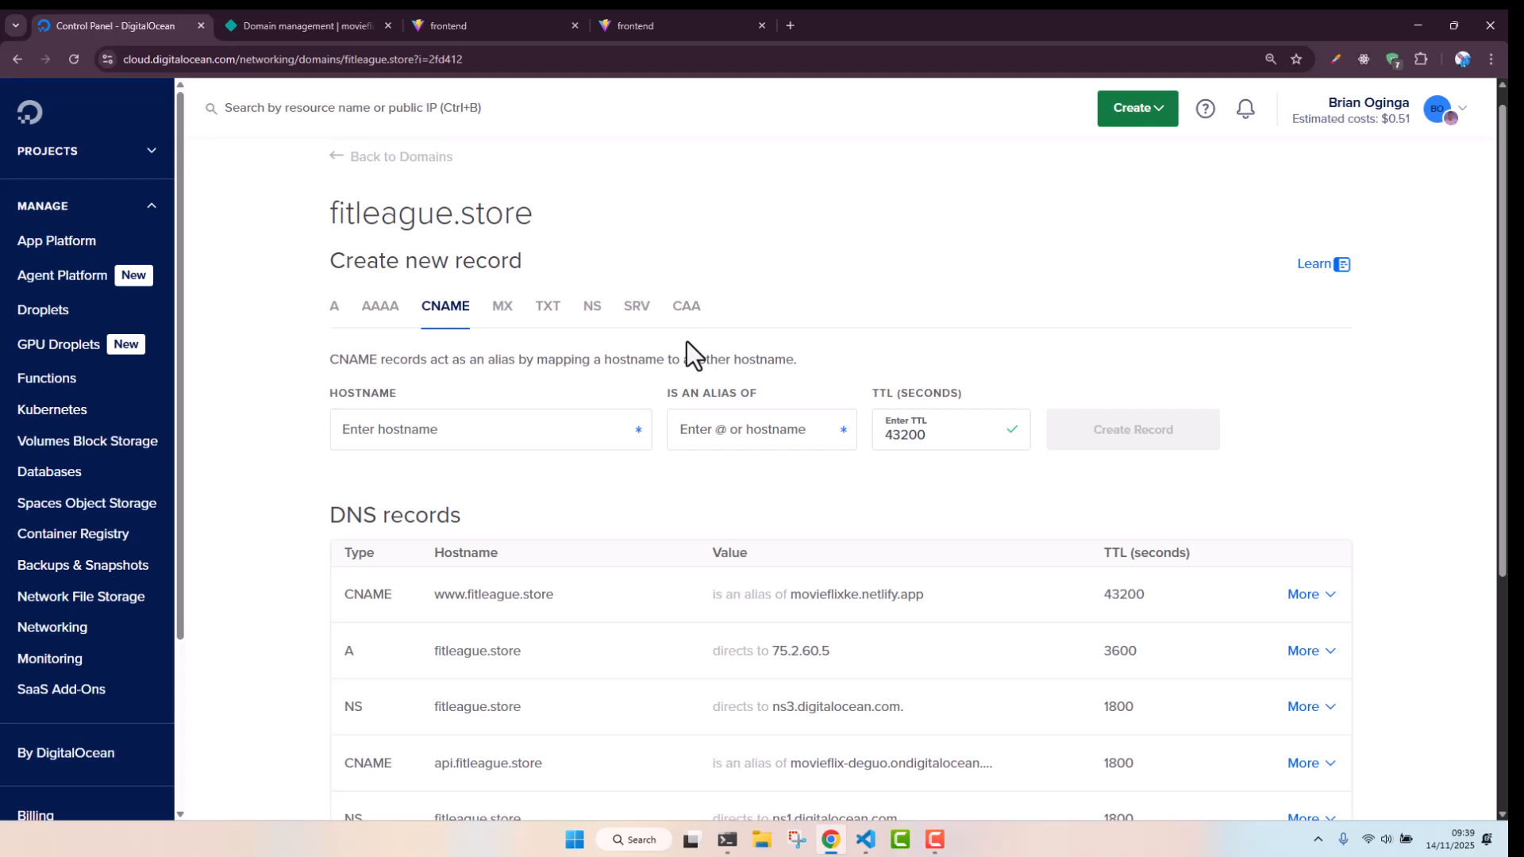
pyautogui.click(519, 18)
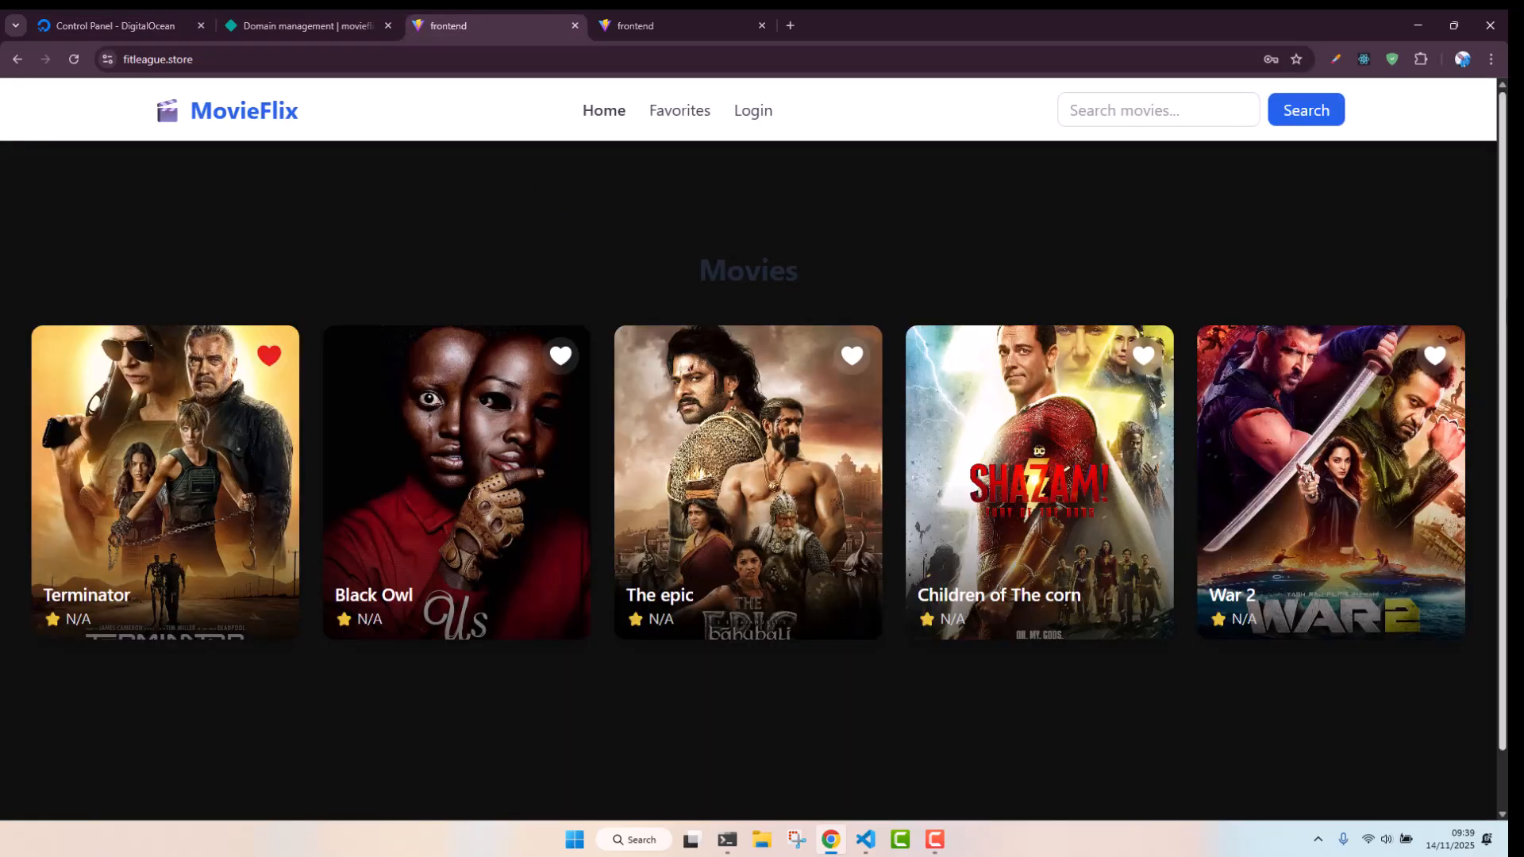
pyautogui.scroll(-1, 1491, 321)
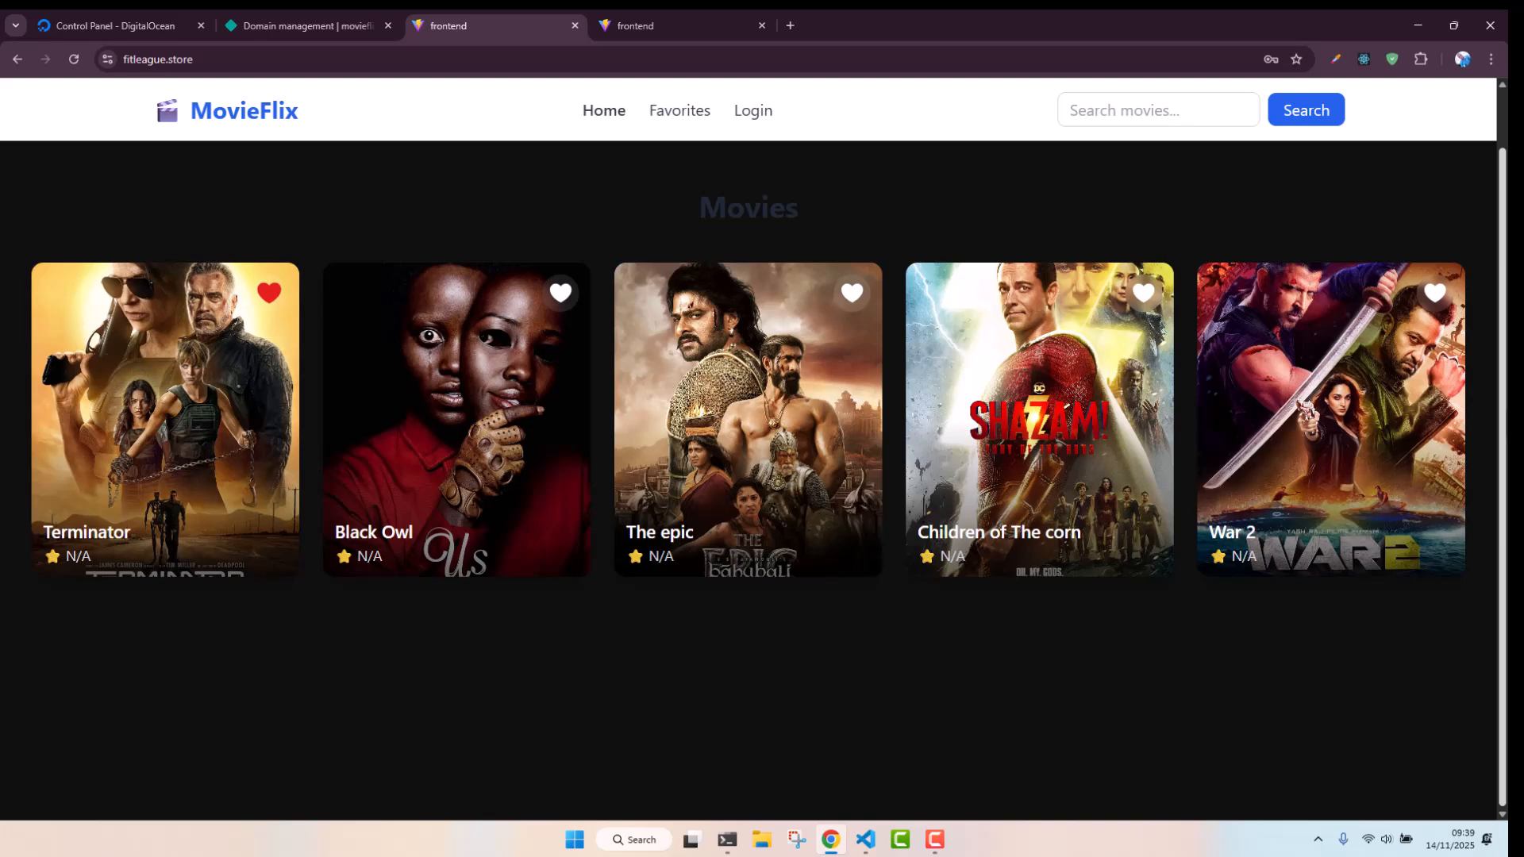
pyautogui.scroll(1, 589, 379)
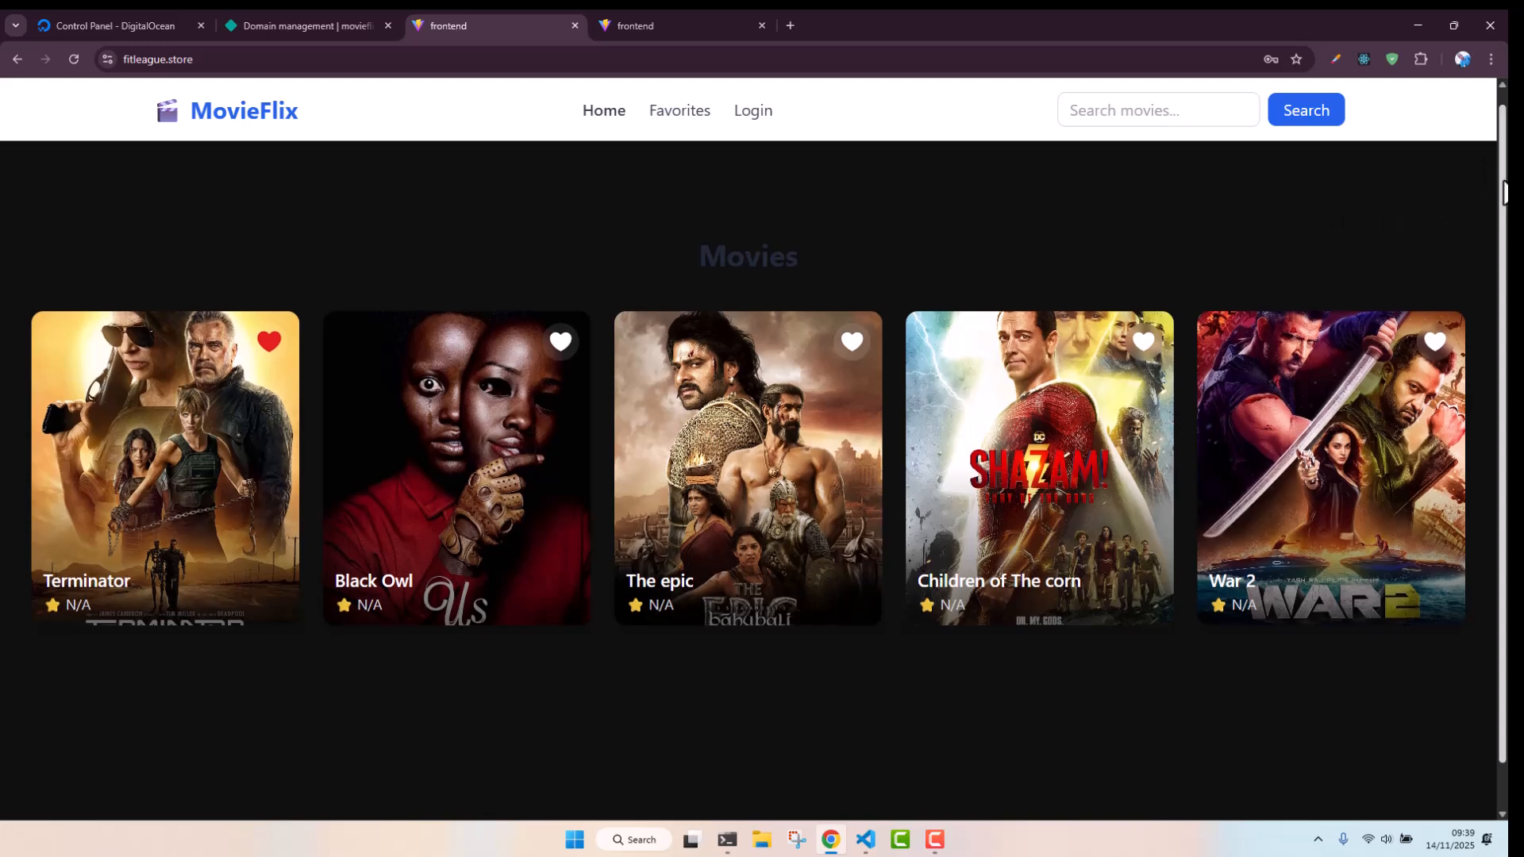
pyautogui.scroll(1, 1489, 168)
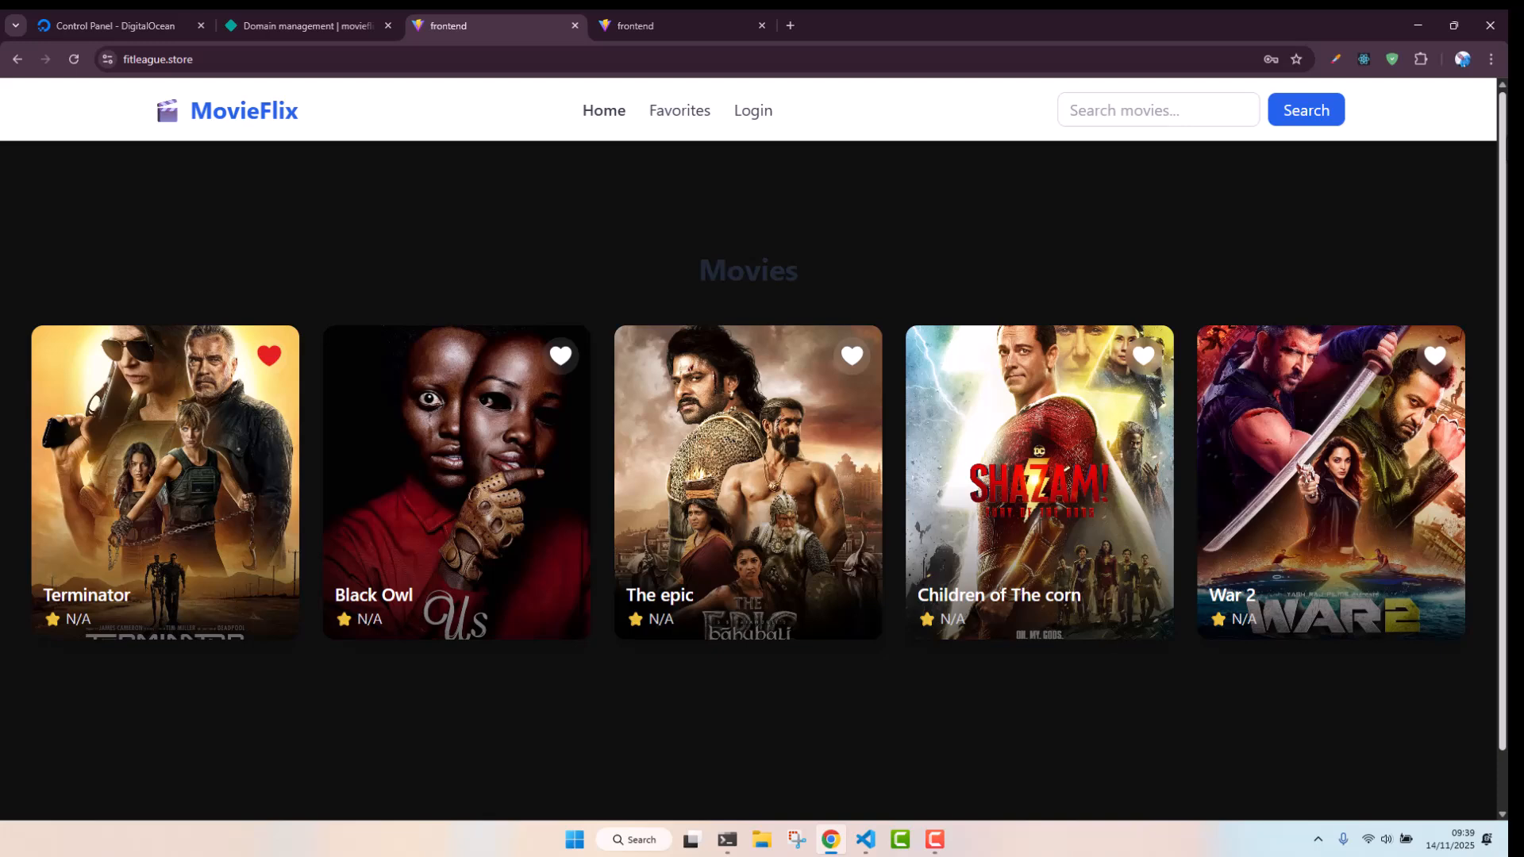
pyautogui.scroll(-1, 1489, 168)
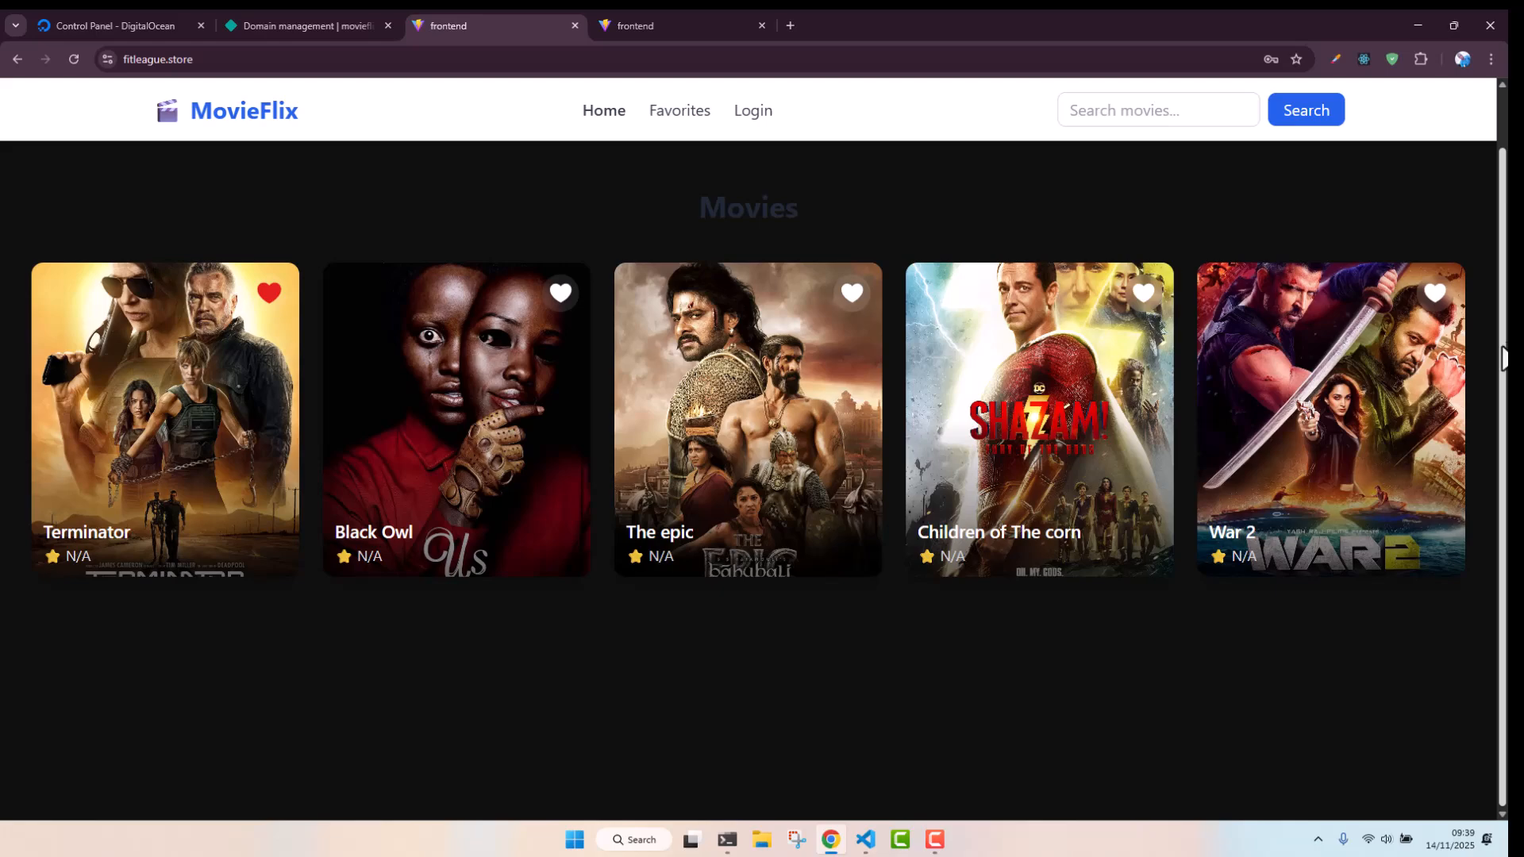
pyautogui.moveTo(1502, 357); pyautogui.dragTo(1503, 323)
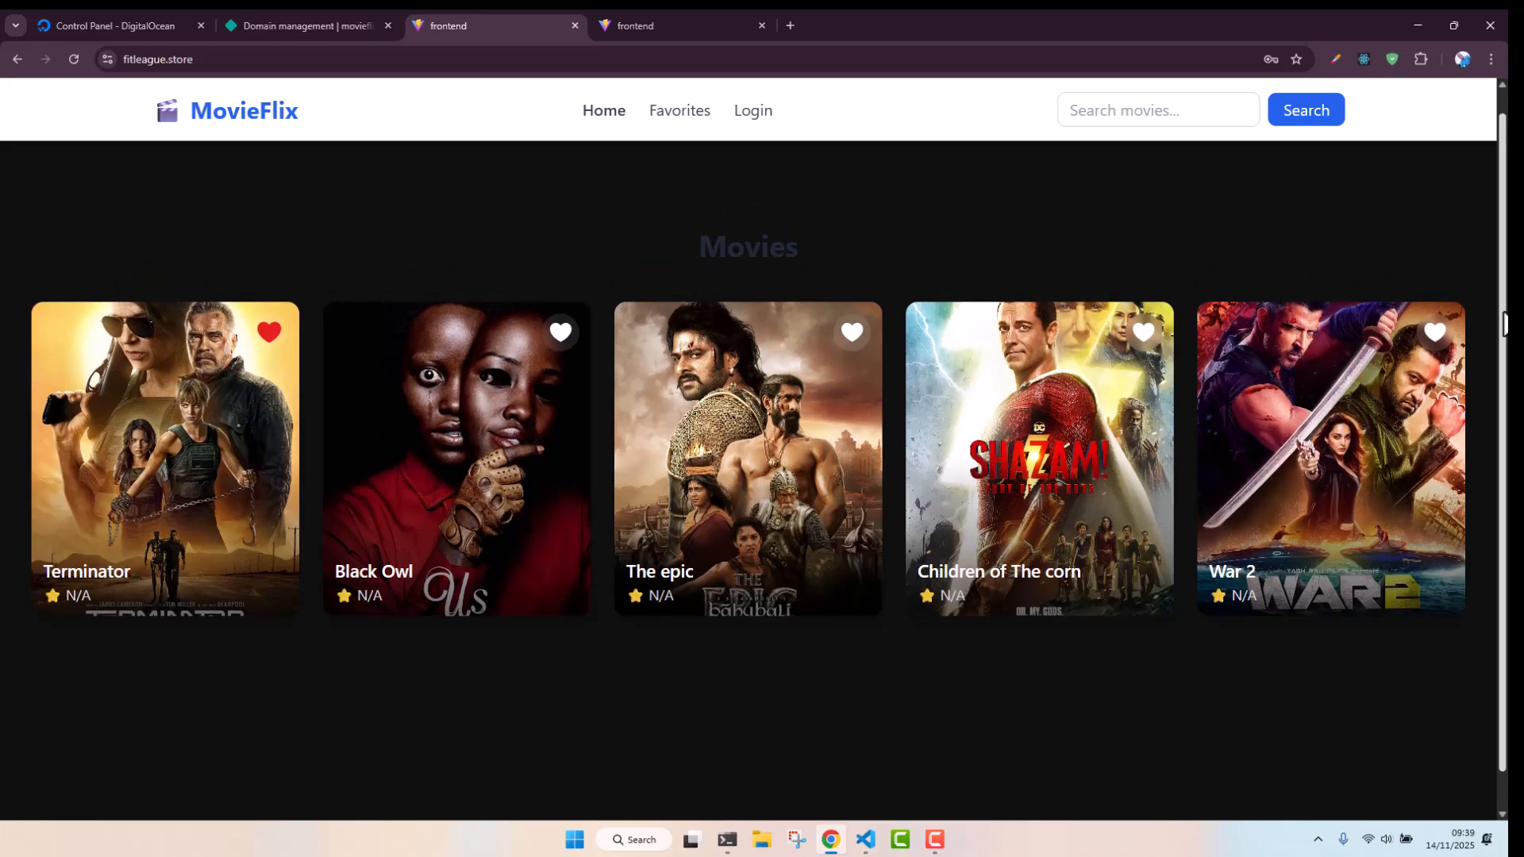